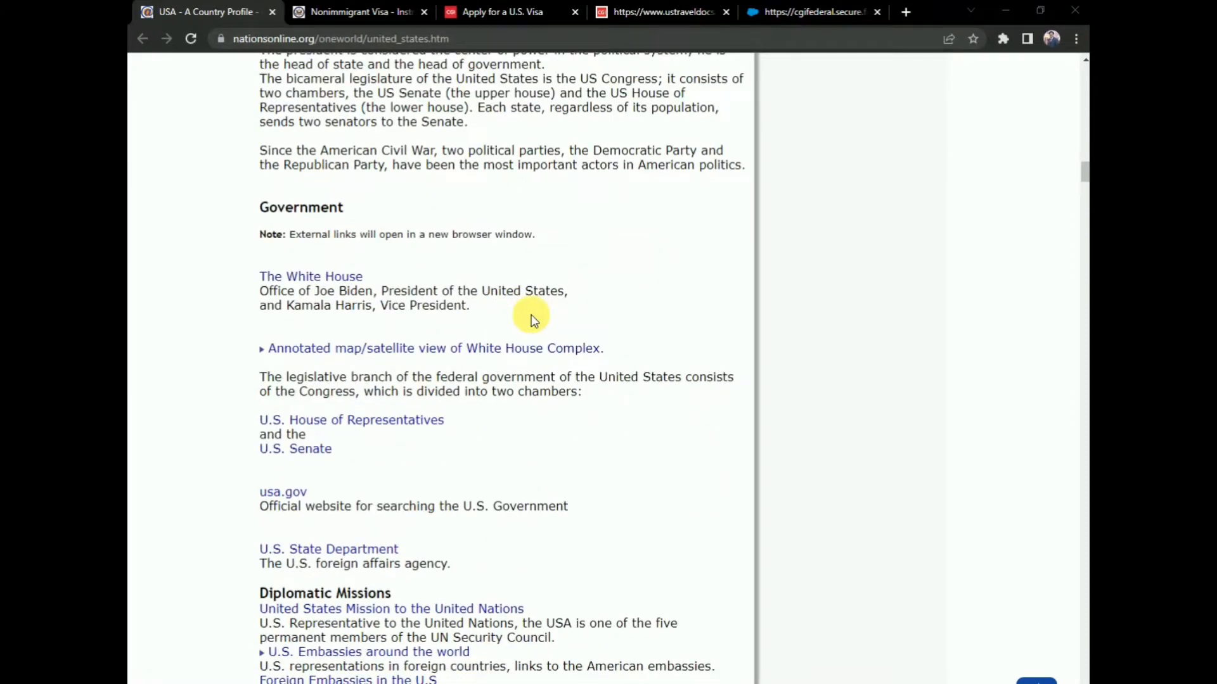
# Look through the USA country profile's government, maps, online news, arts and culture, business, brands and transportation sections.
pyautogui.scroll(-18, 531, 319)
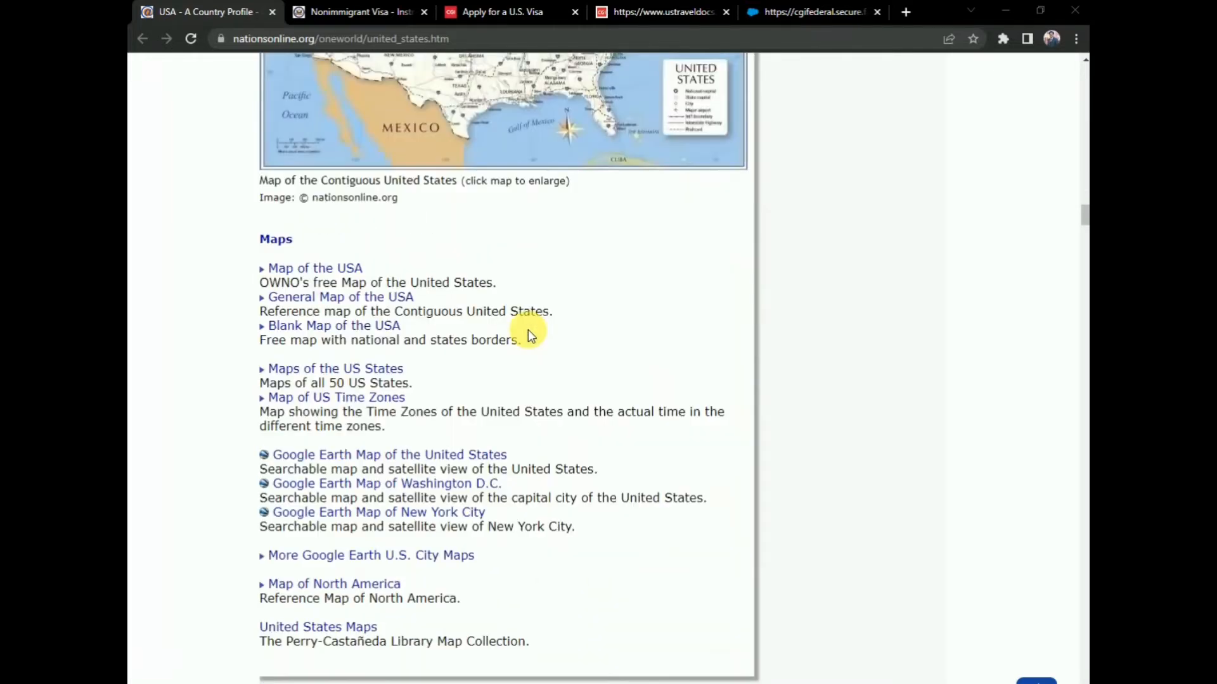
pyautogui.scroll(-13, 531, 336)
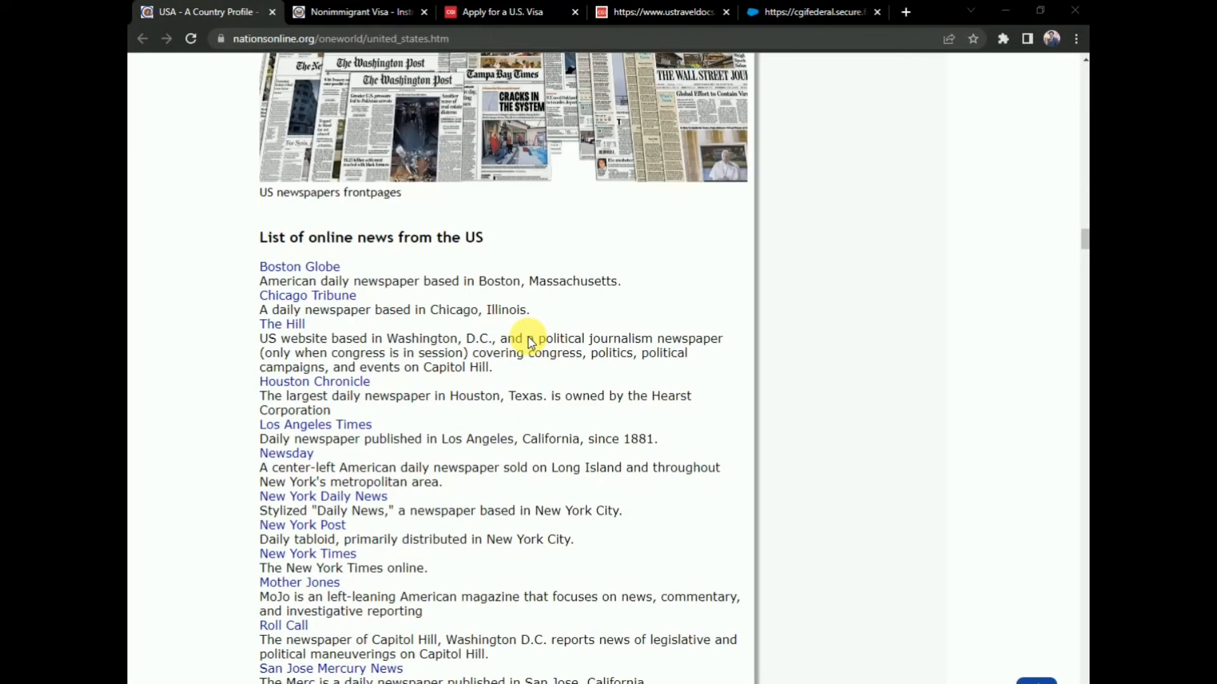
pyautogui.scroll(-15, 531, 346)
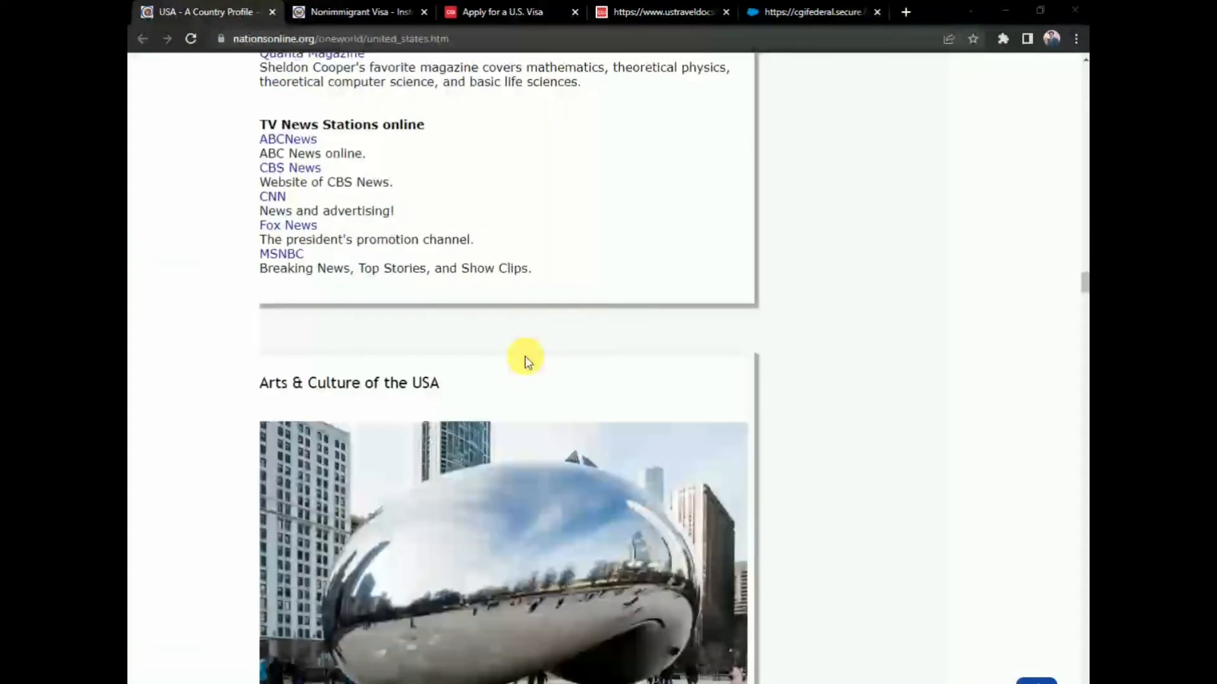
pyautogui.scroll(-7, 527, 362)
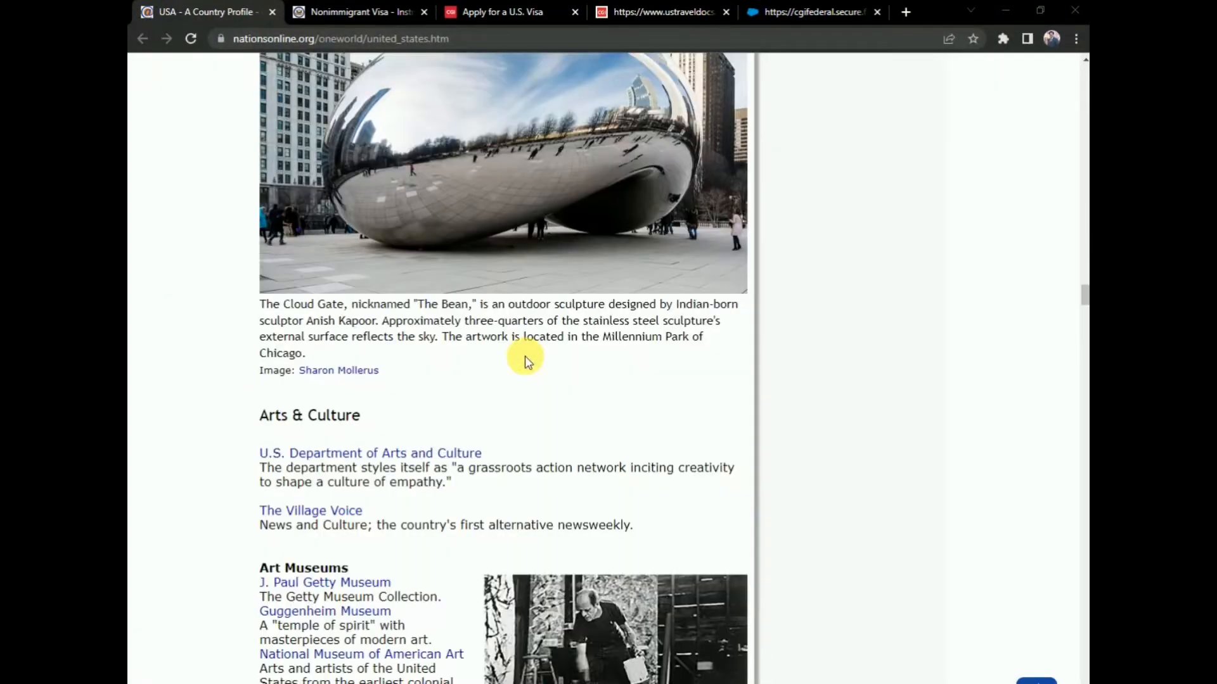
pyautogui.scroll(-6, 524, 356)
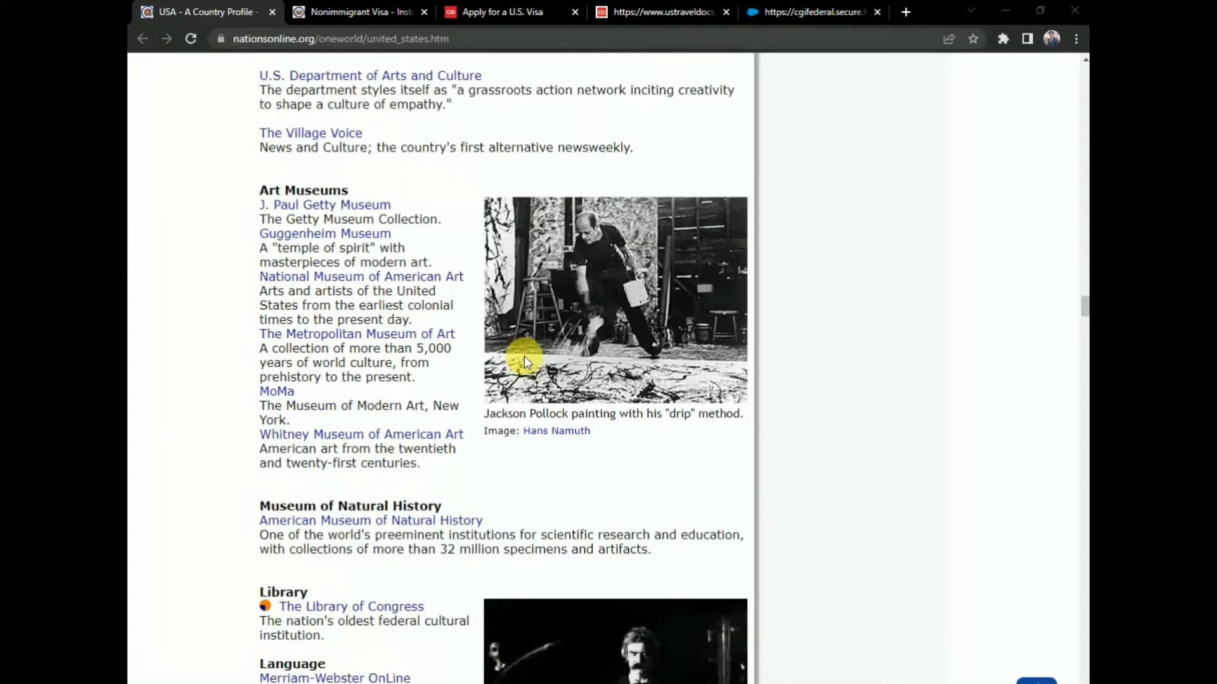
pyautogui.scroll(-20, 523, 374)
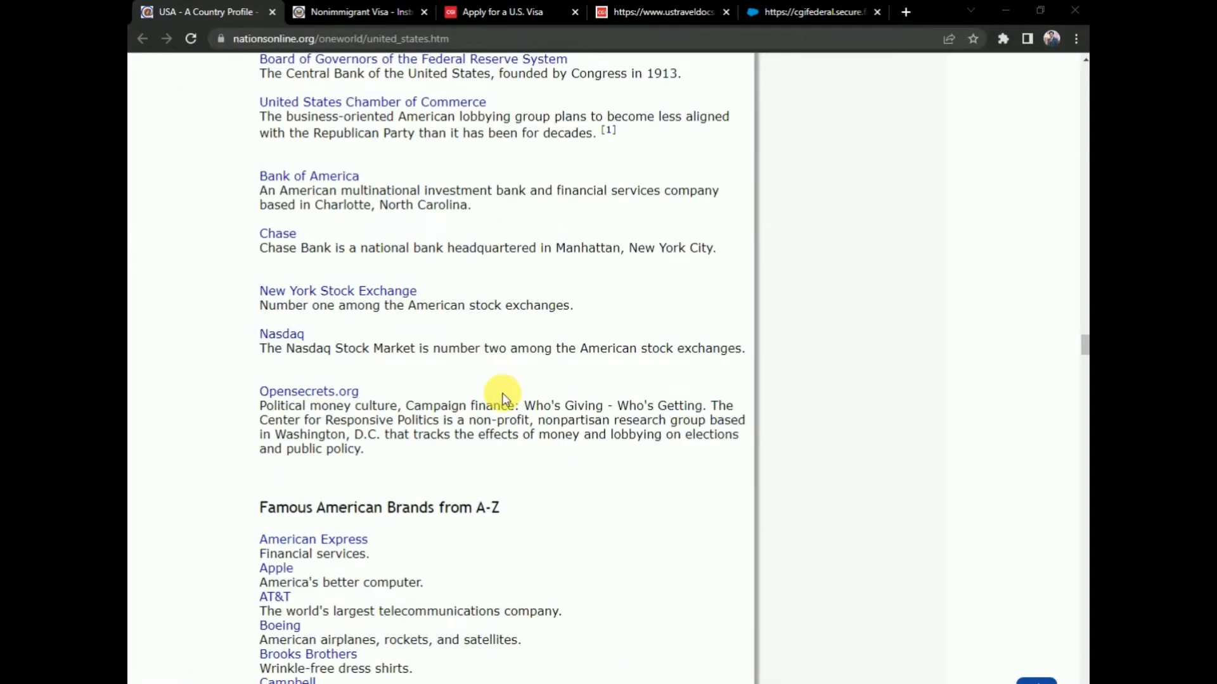
pyautogui.scroll(-15, 570, 393)
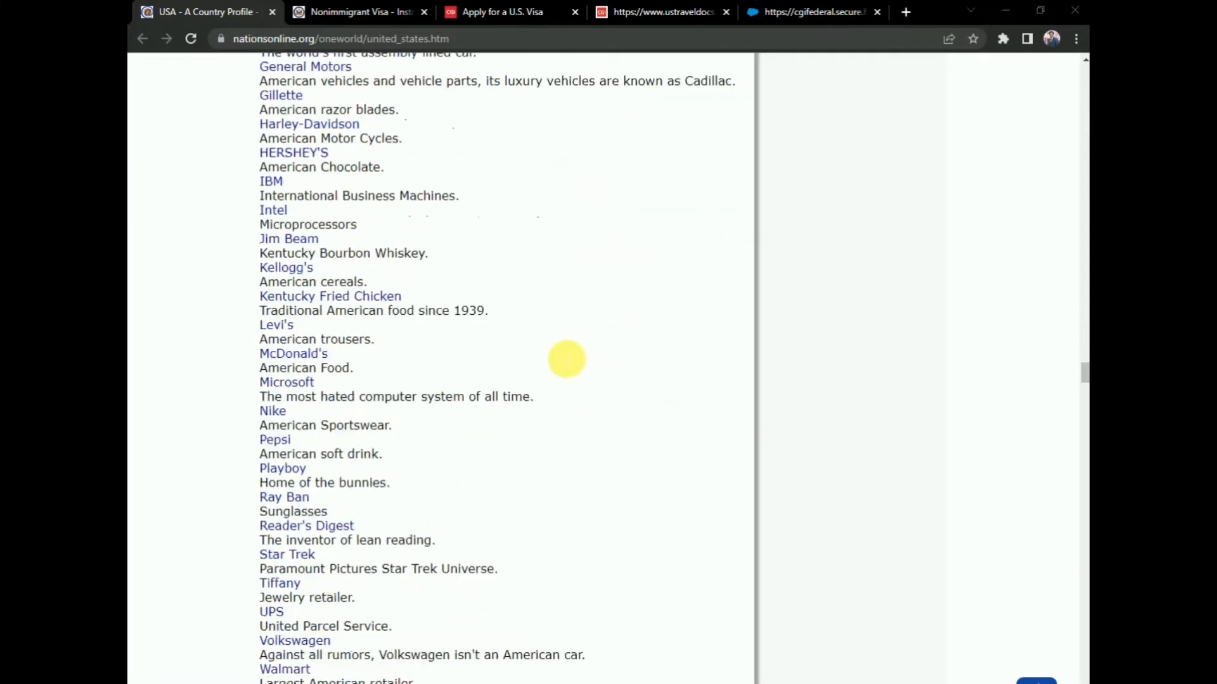
pyautogui.scroll(-5, 566, 359)
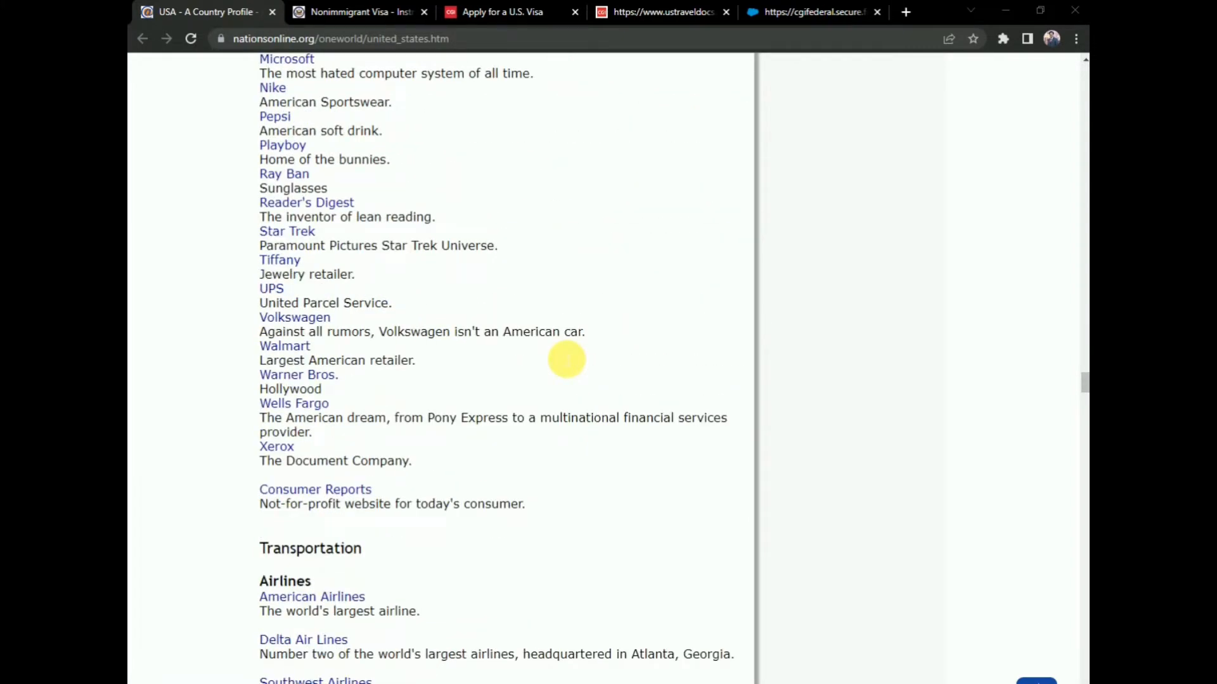
pyautogui.scroll(-13, 561, 400)
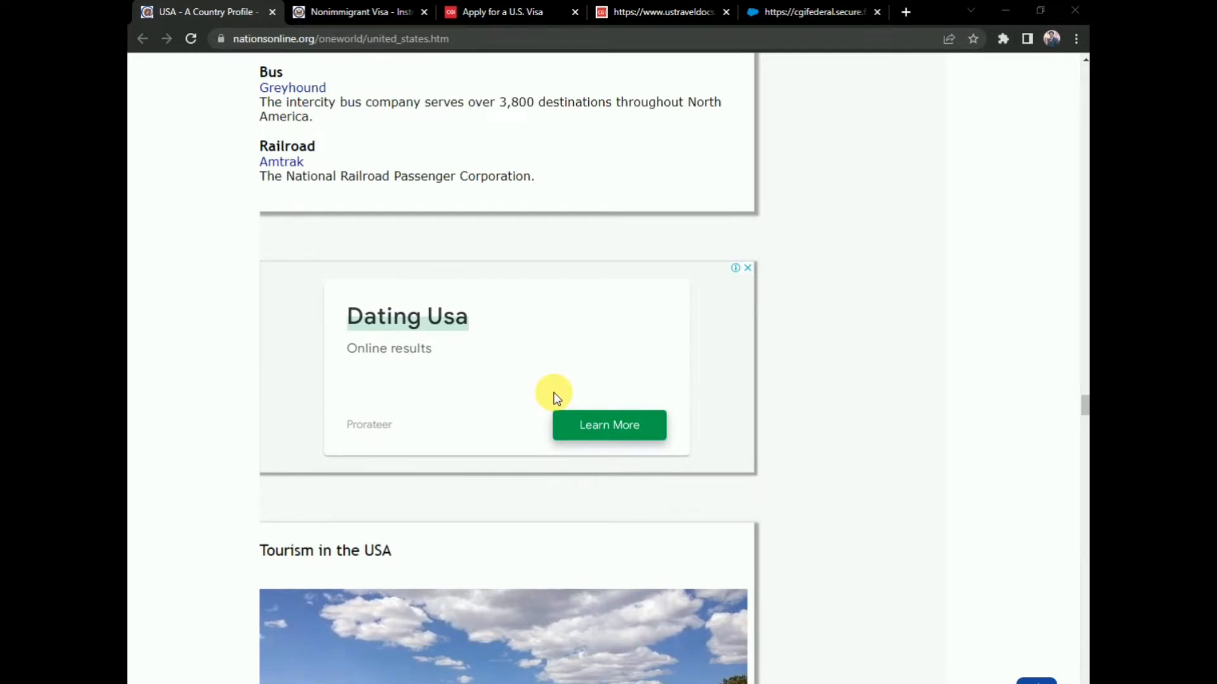
# Review the profile's tourism section, the state travel guides and the most famous UNESCO World Heritage Sites in the USA.
pyautogui.scroll(-6, 556, 399)
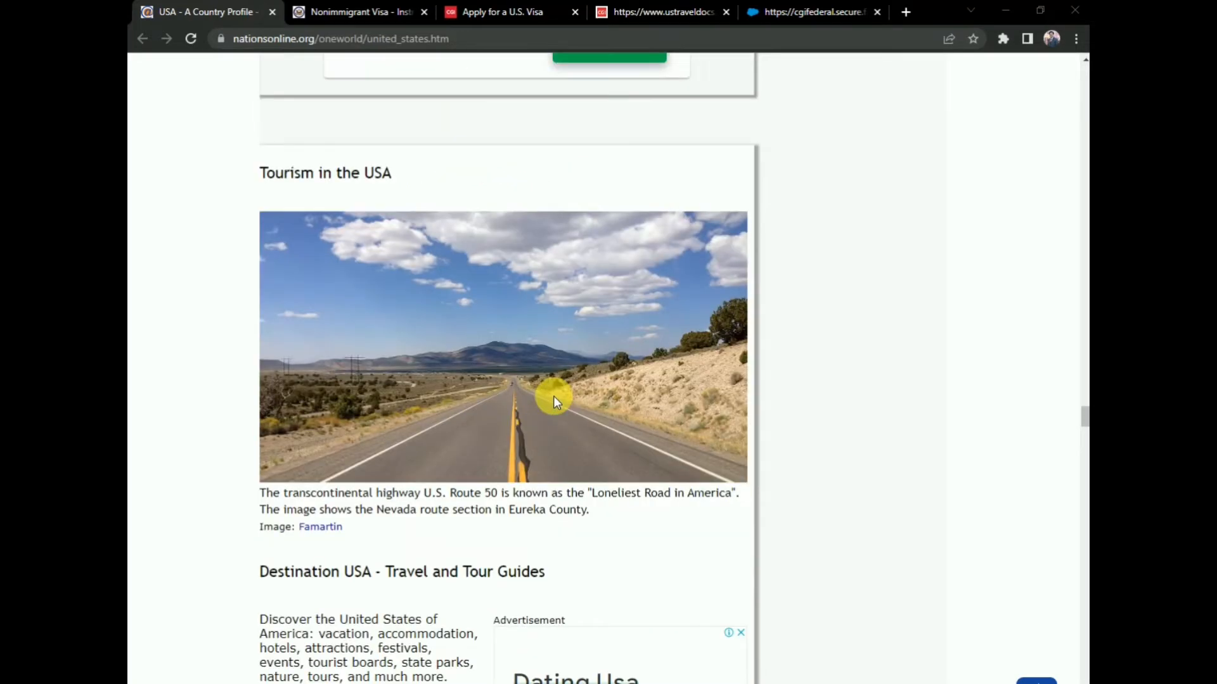
pyautogui.scroll(-6, 553, 399)
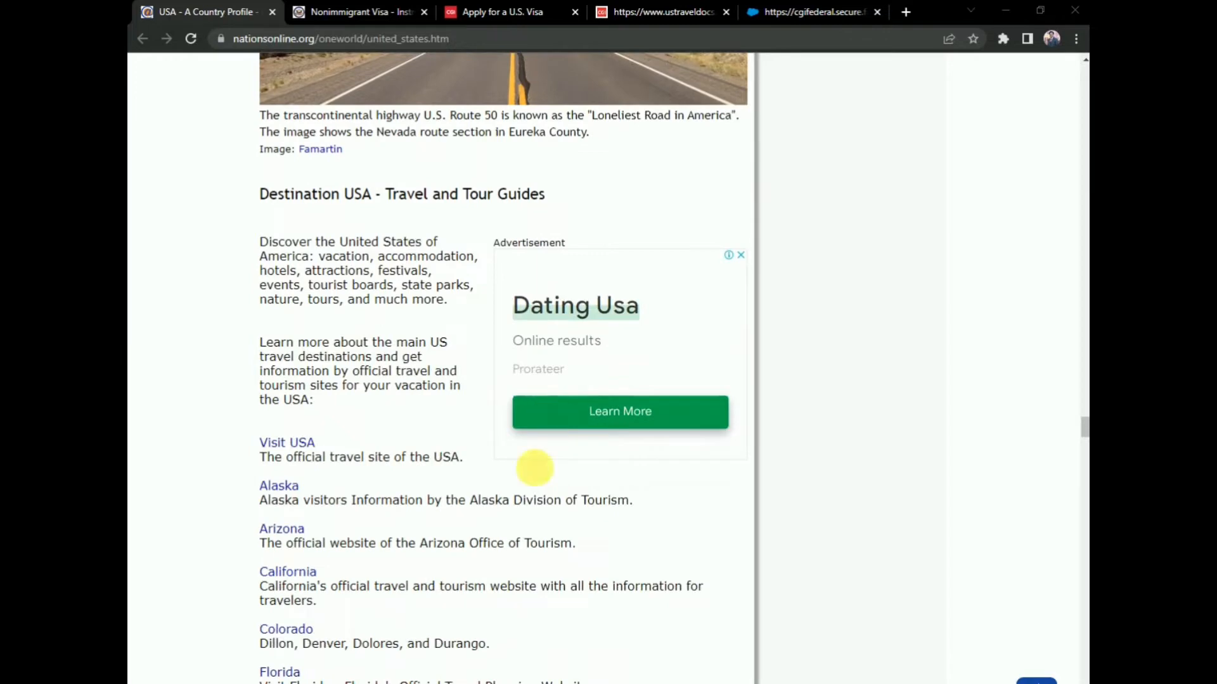
pyautogui.scroll(-5, 541, 184)
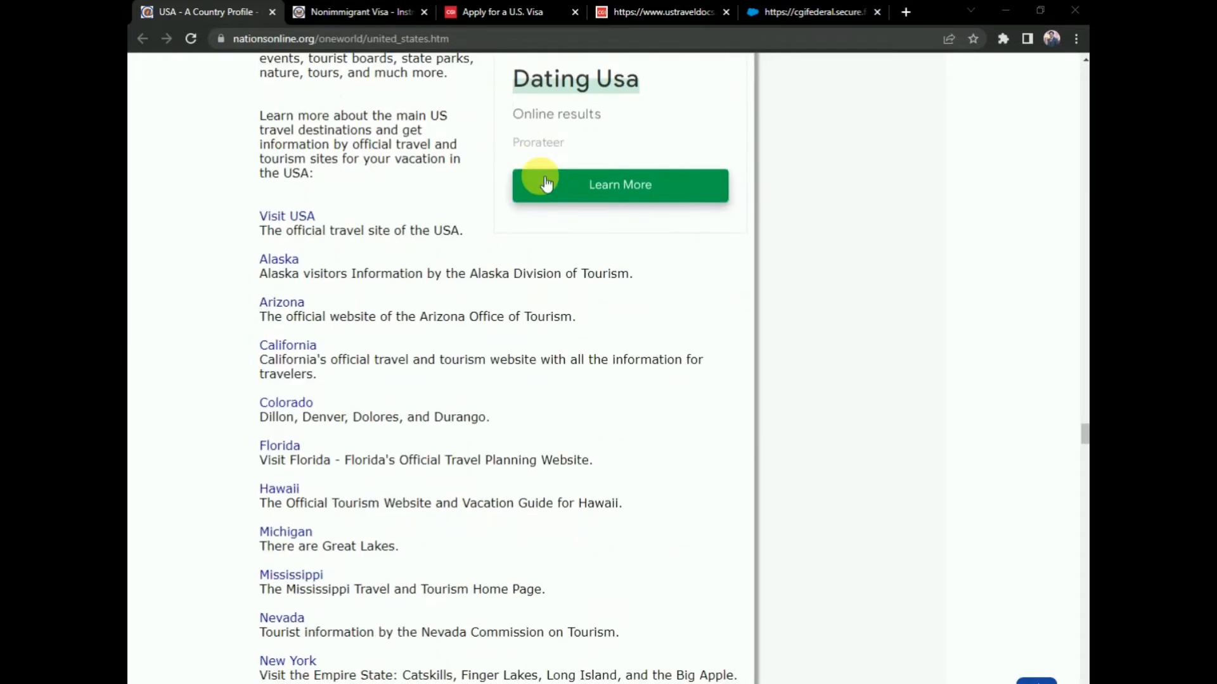
pyautogui.scroll(-12, 544, 190)
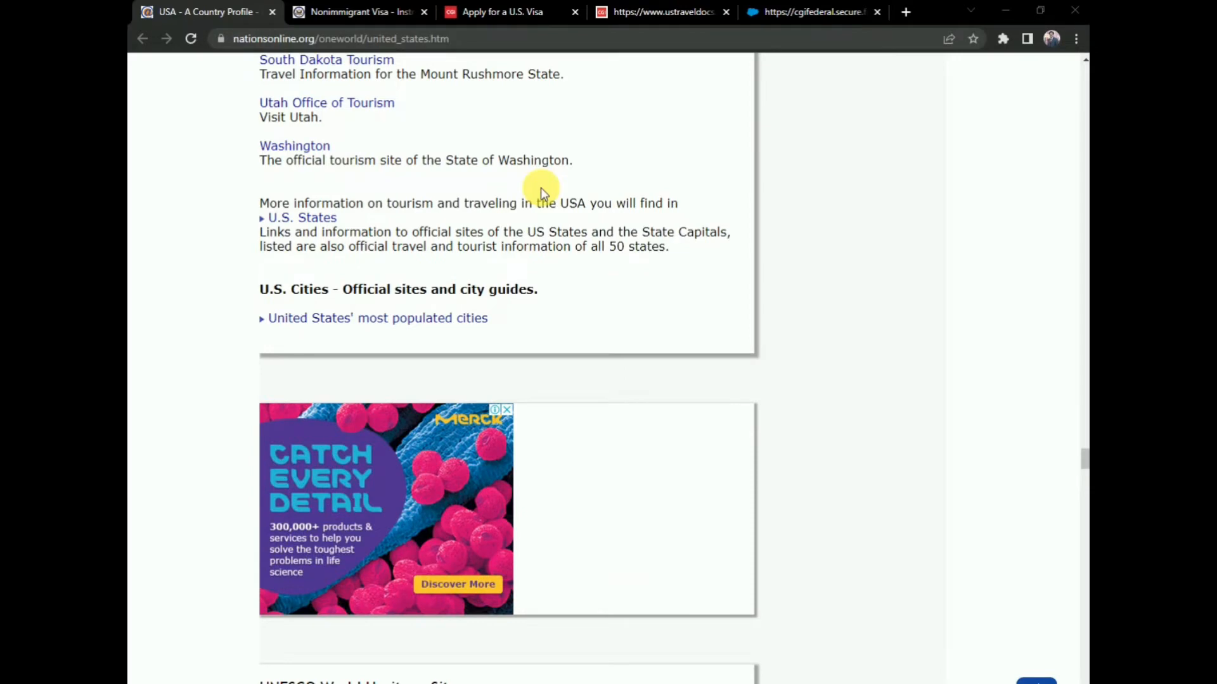
pyautogui.scroll(-12, 541, 190)
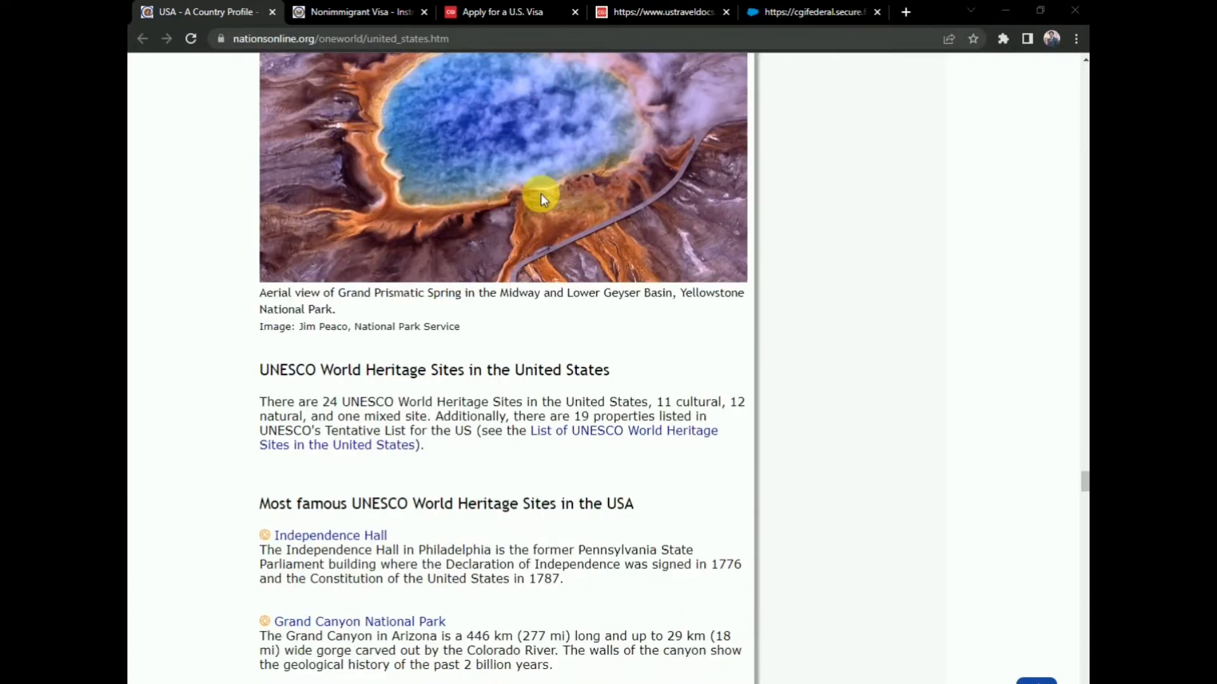
pyautogui.scroll(-6, 541, 193)
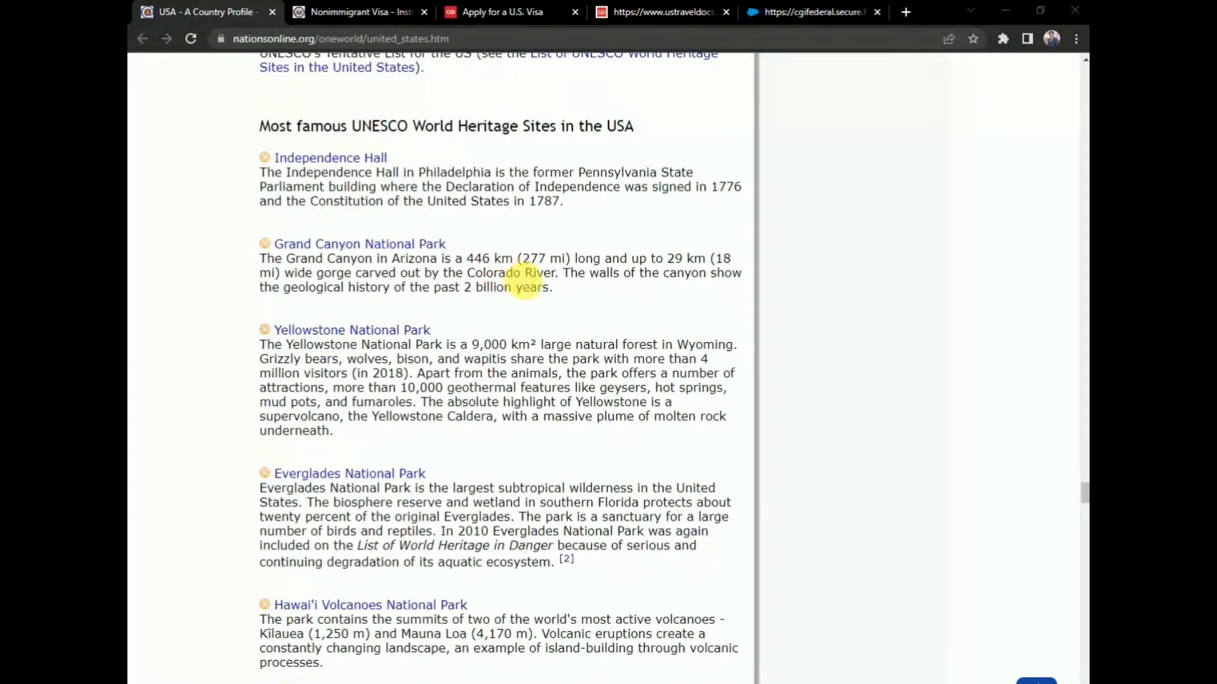
pyautogui.scroll(-20, 525, 287)
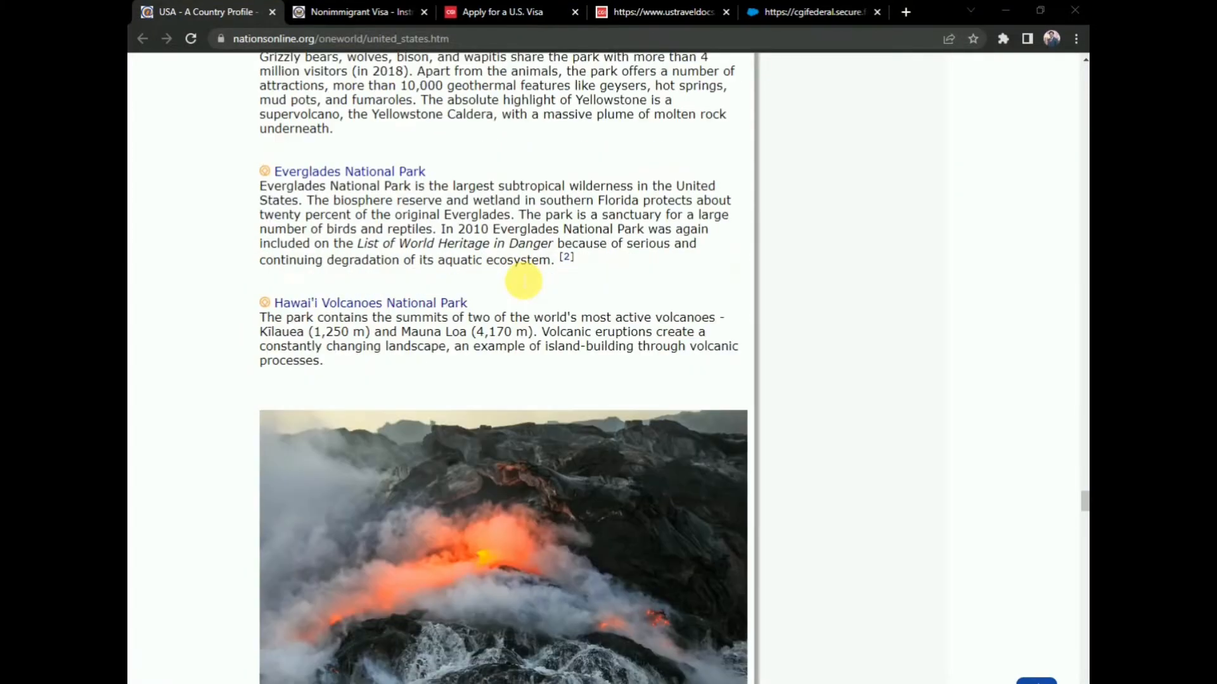
# Read through the science and universities, environment, United States history, indigenous people and additional information sections to the page's end.
pyautogui.scroll(-6, 519, 272)
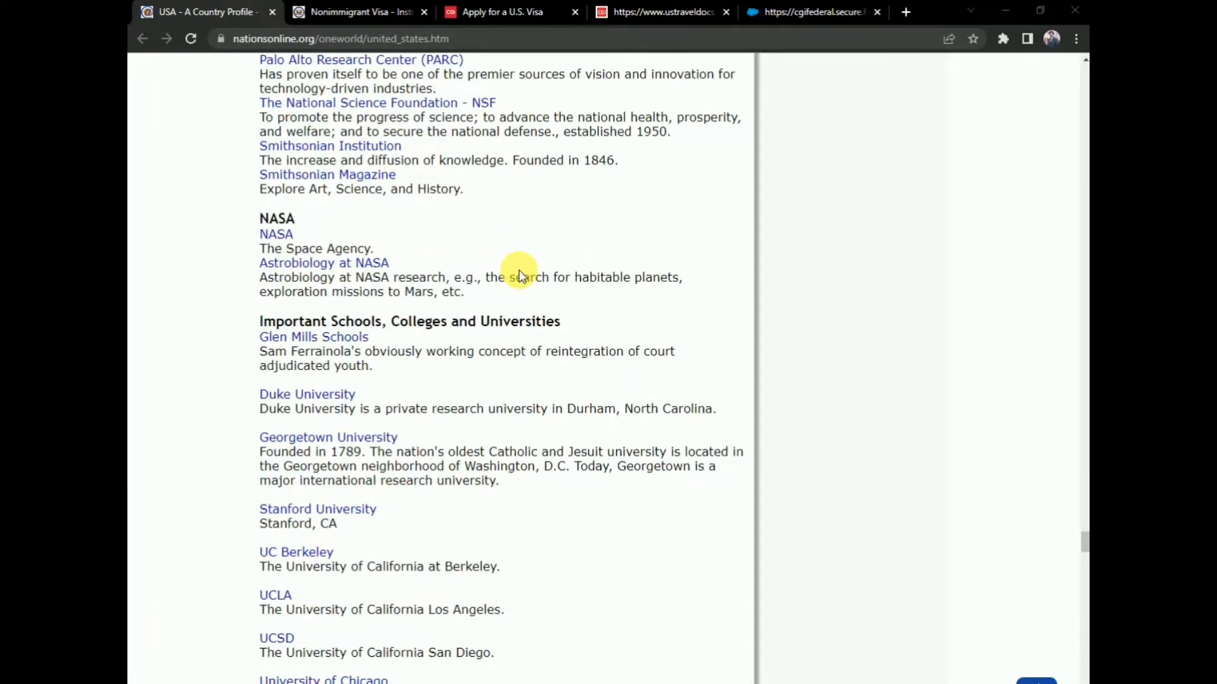
pyautogui.scroll(-14, 519, 274)
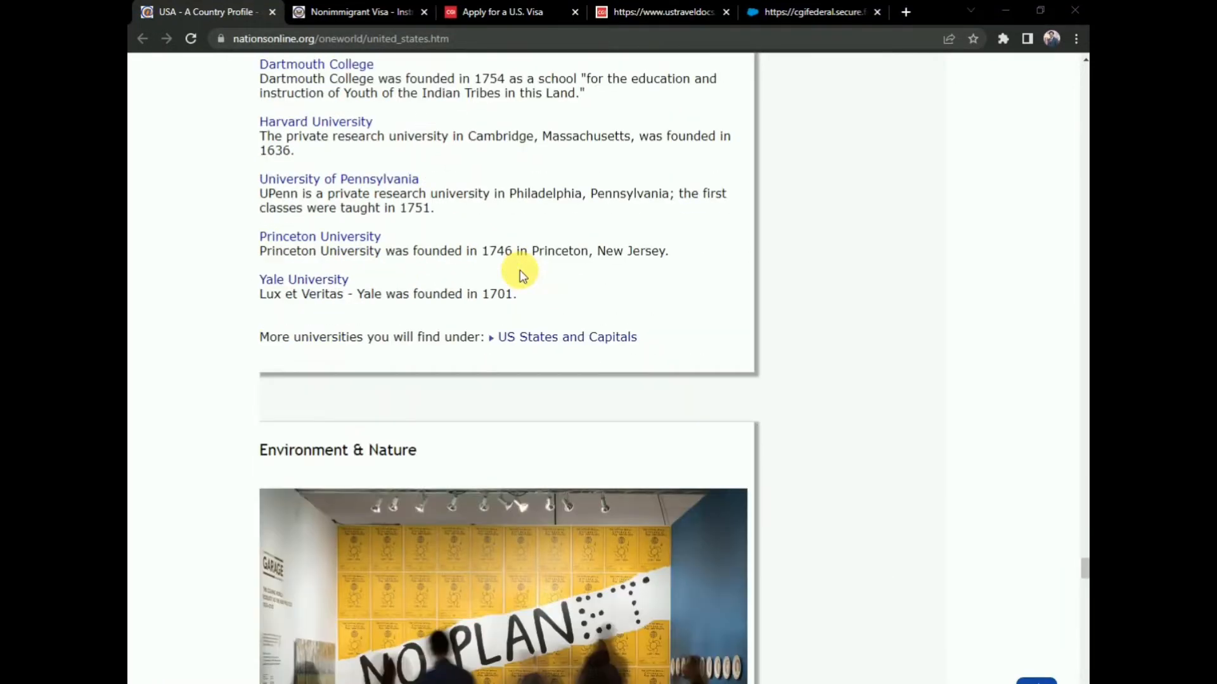
pyautogui.scroll(-8, 524, 267)
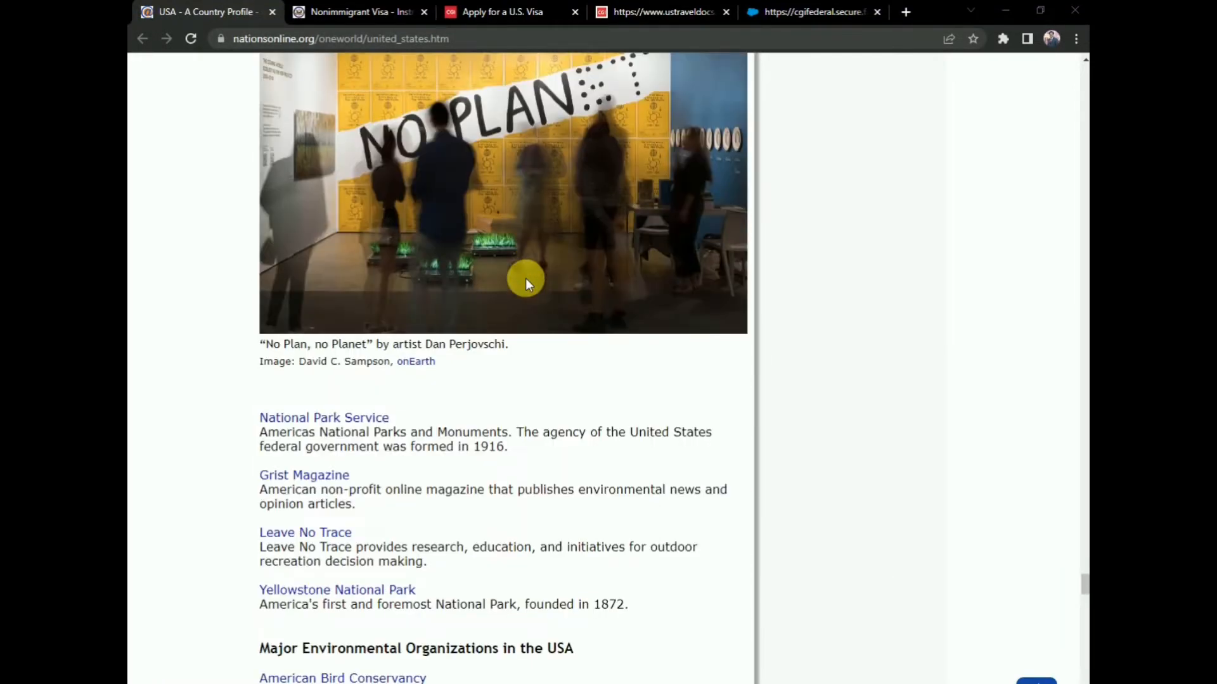
pyautogui.scroll(-5, 526, 272)
pyautogui.scroll(-14, 526, 280)
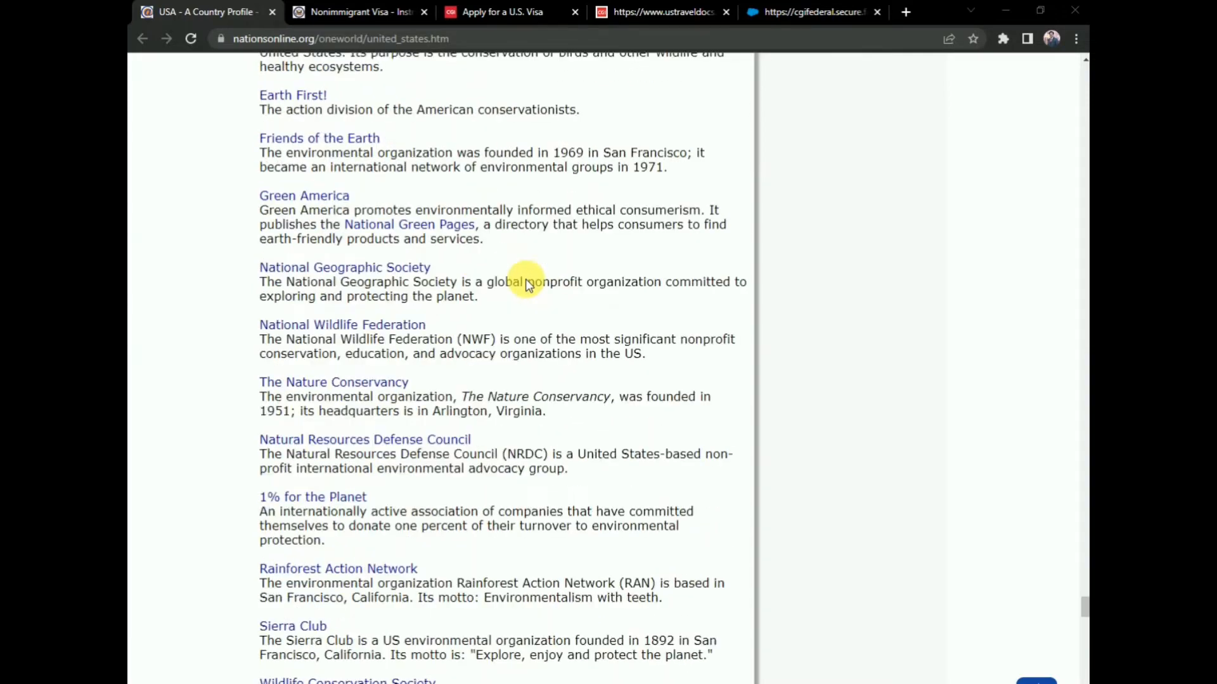
pyautogui.scroll(-7, 524, 285)
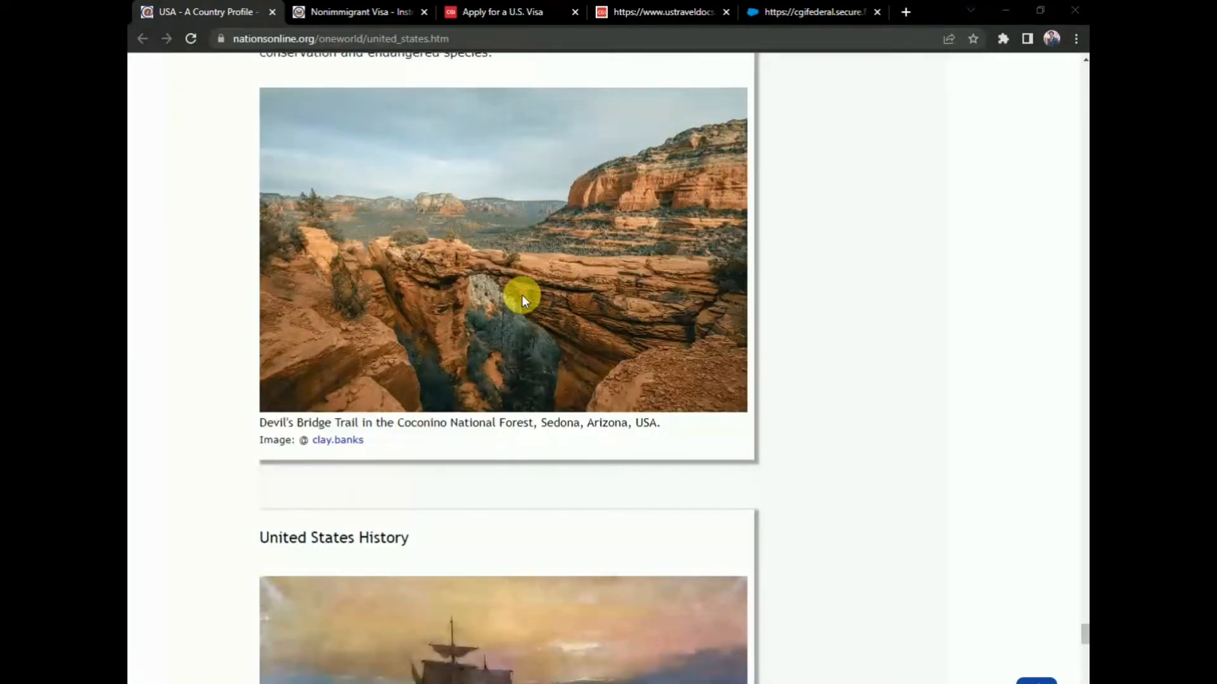
pyautogui.scroll(-7, 517, 308)
pyautogui.scroll(-5, 517, 313)
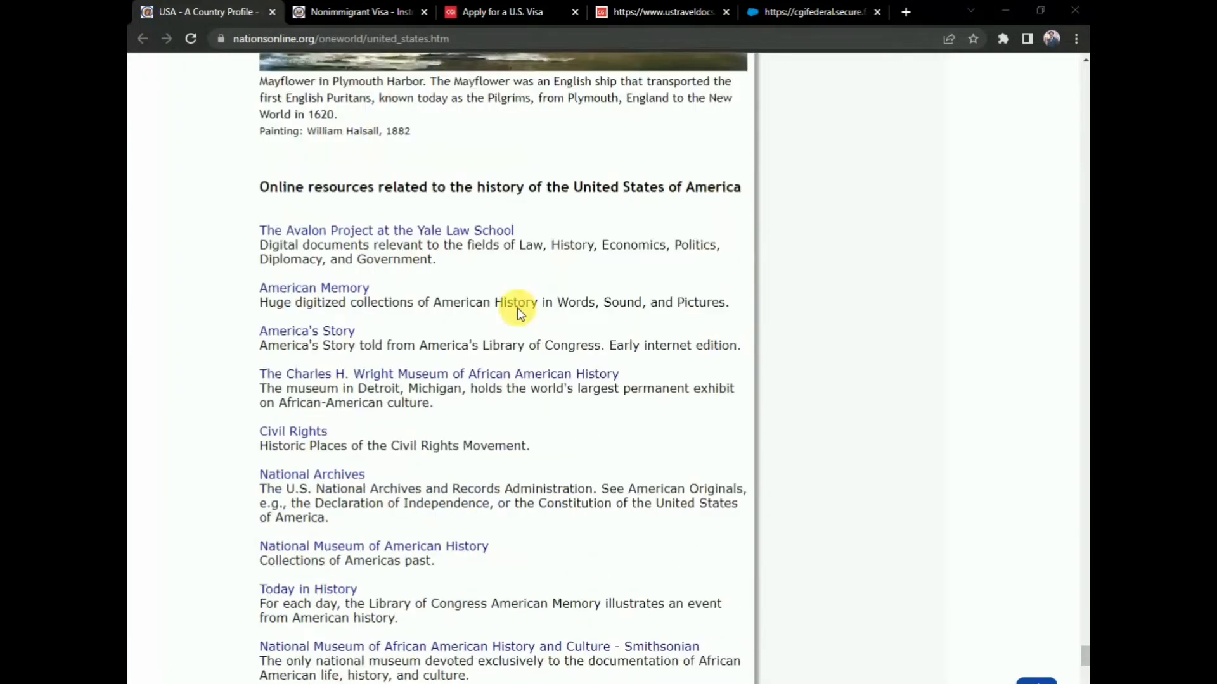
pyautogui.scroll(-12, 517, 307)
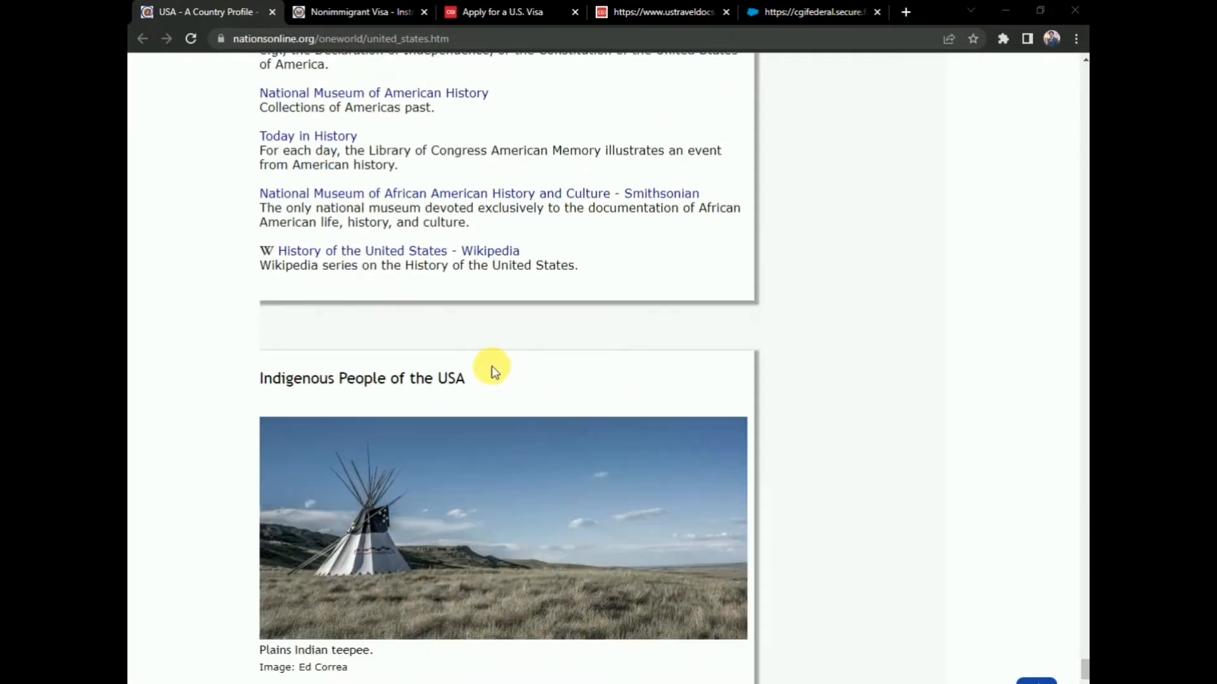
pyautogui.scroll(-13, 494, 323)
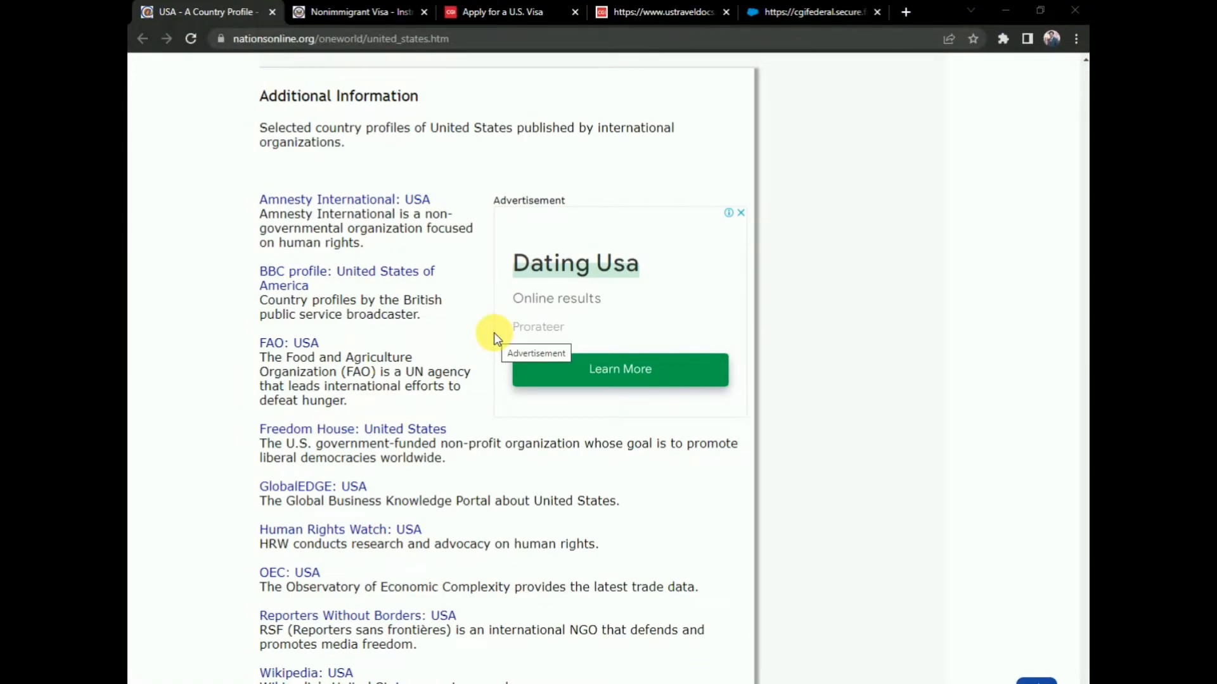
pyautogui.scroll(-8, 494, 335)
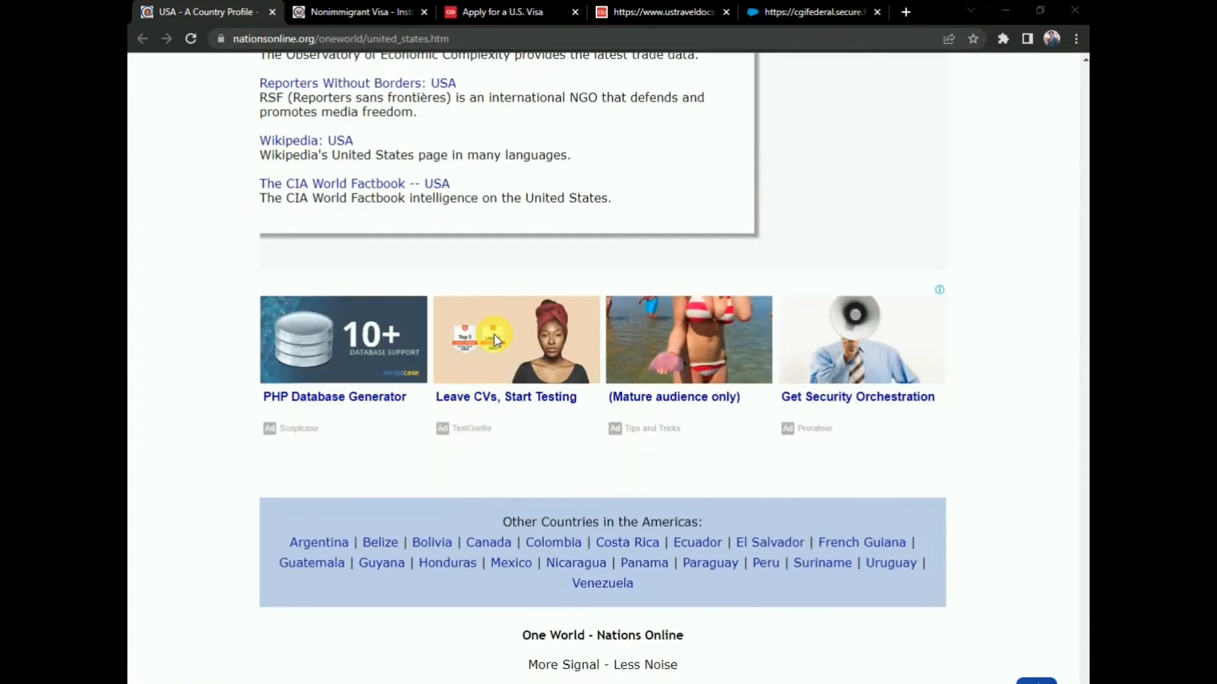
# Go back over the environmental organizations, United States history, Native American nations and additional information sections of the profile.
pyautogui.scroll(20, 493, 333)
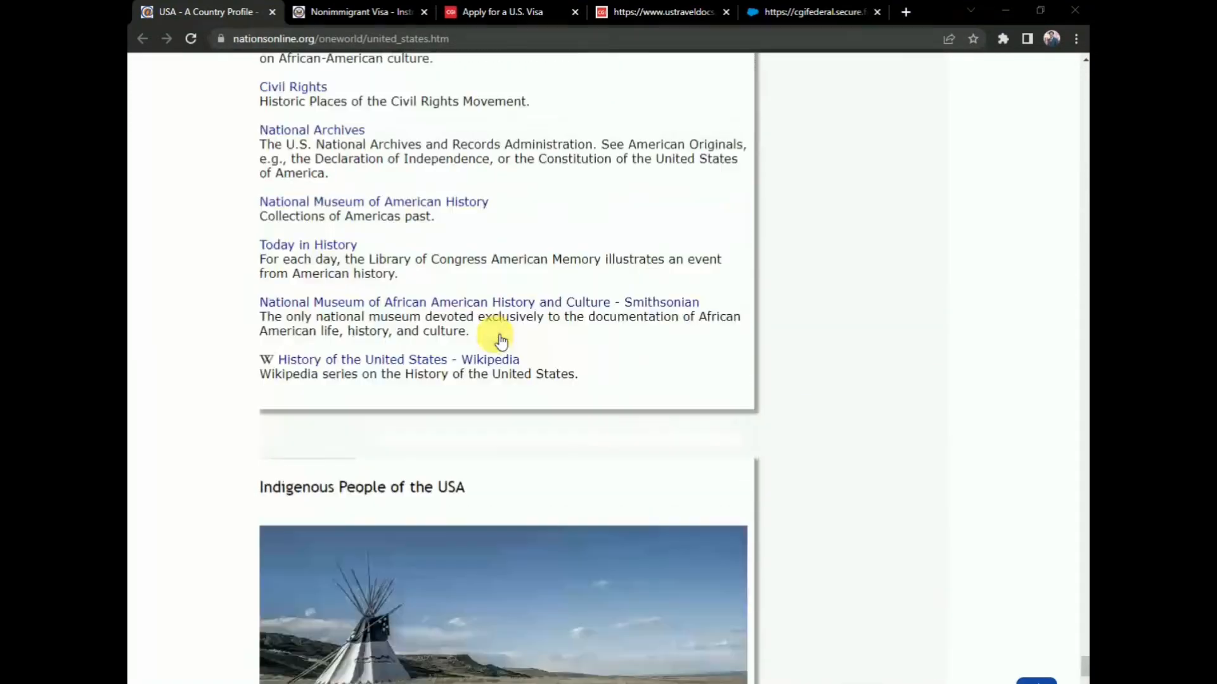
pyautogui.scroll(18, 497, 339)
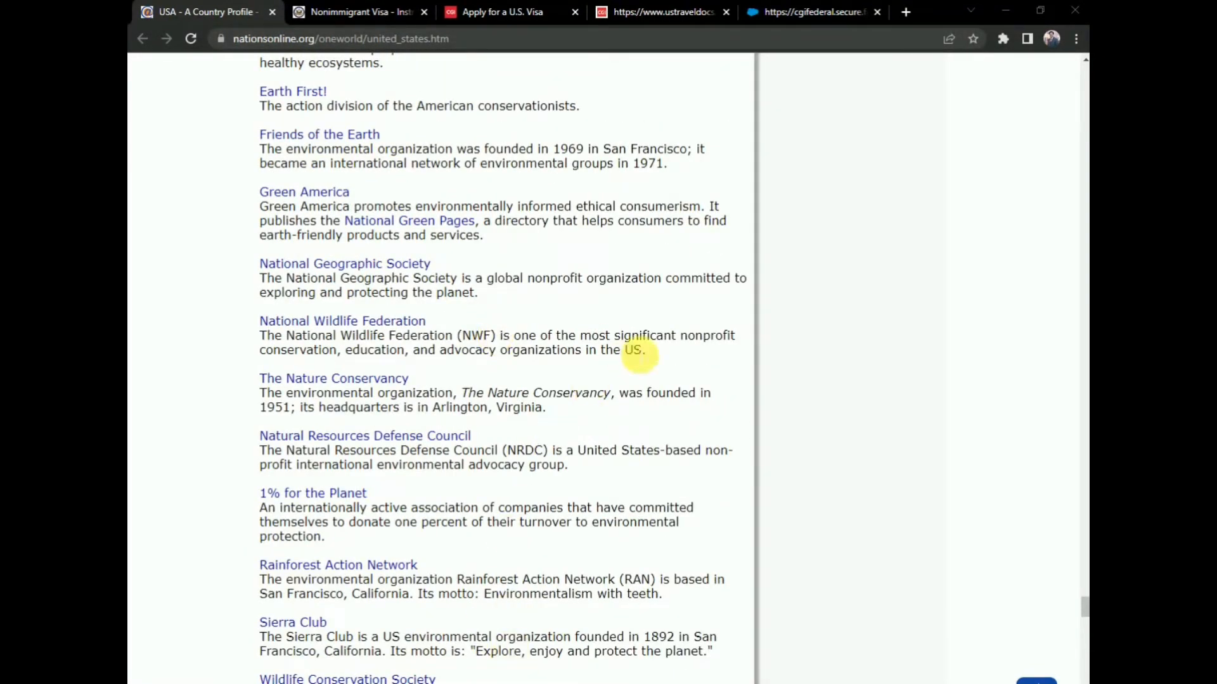
pyautogui.scroll(-5, 638, 349)
pyautogui.scroll(-8, 639, 355)
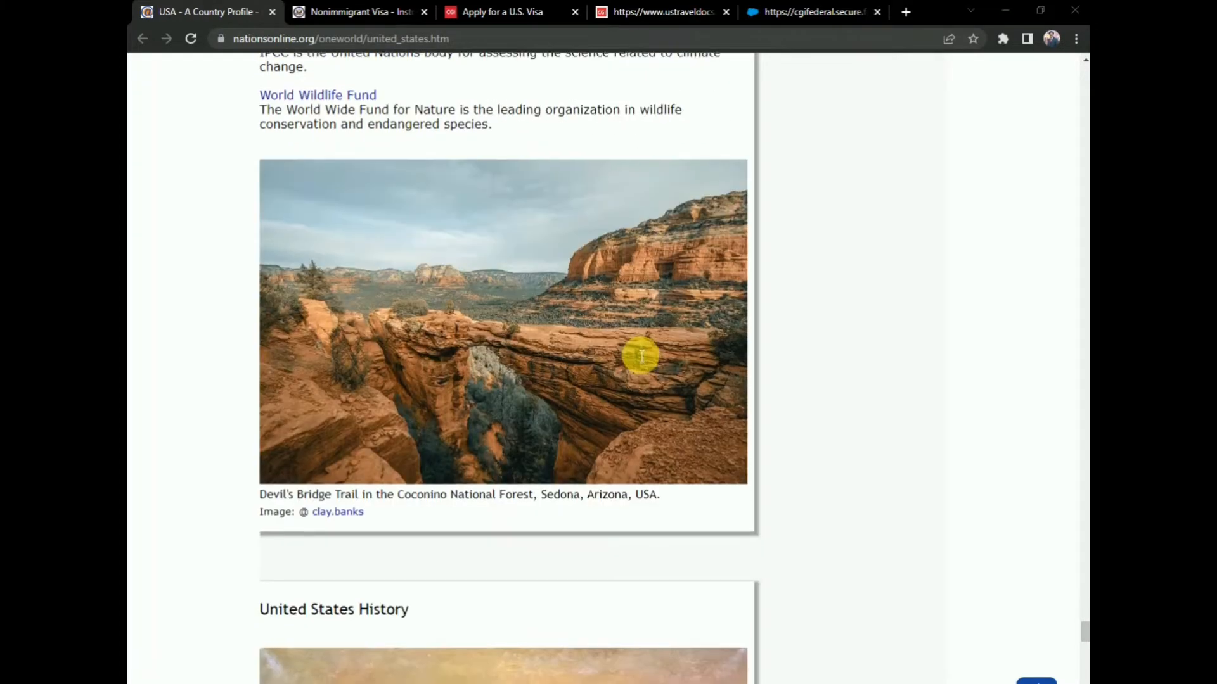
pyautogui.scroll(-6, 641, 356)
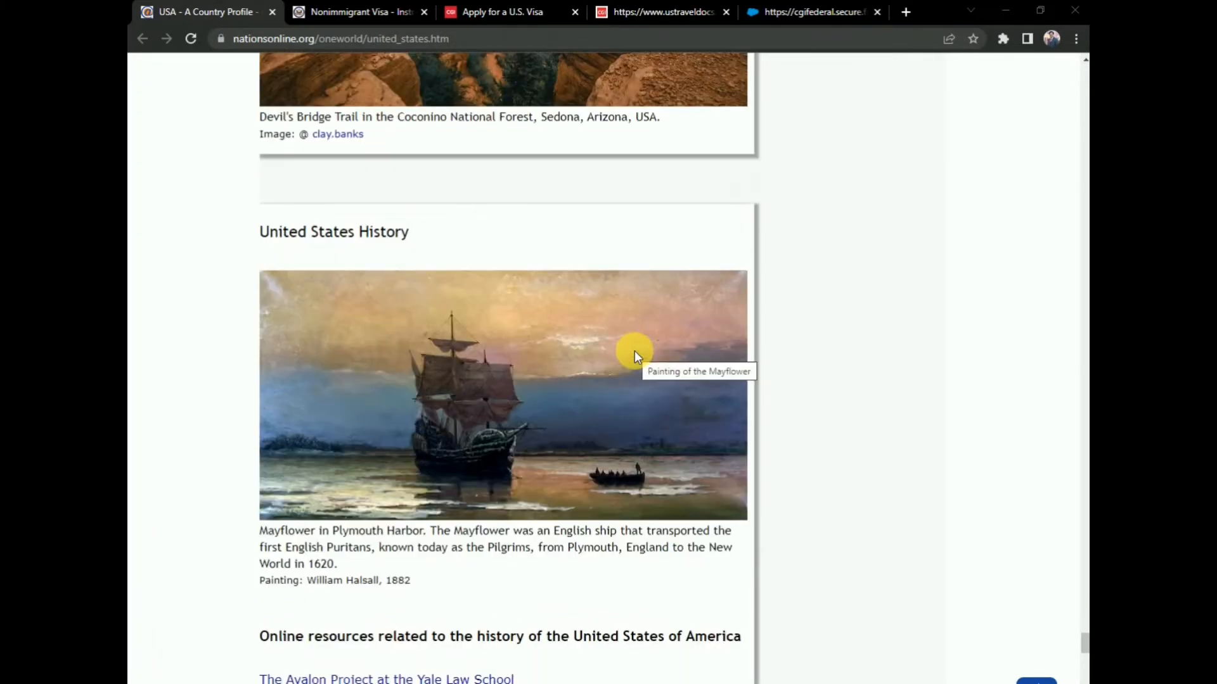
pyautogui.scroll(-8, 634, 356)
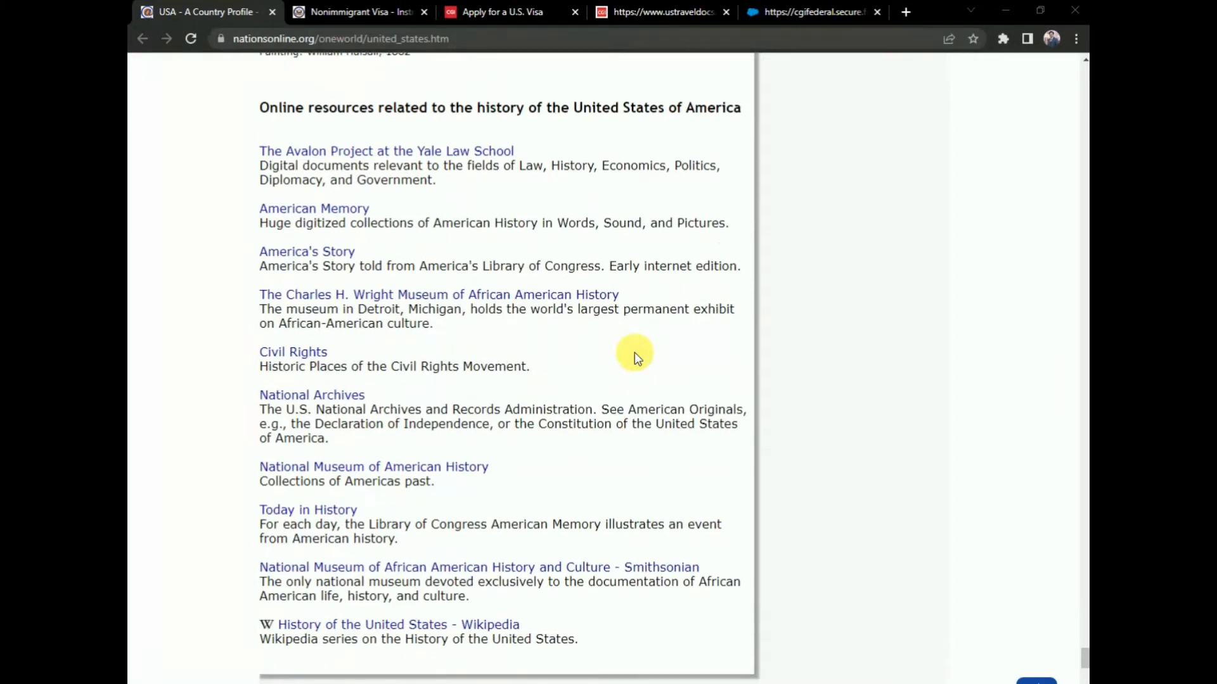
pyautogui.scroll(-6, 634, 352)
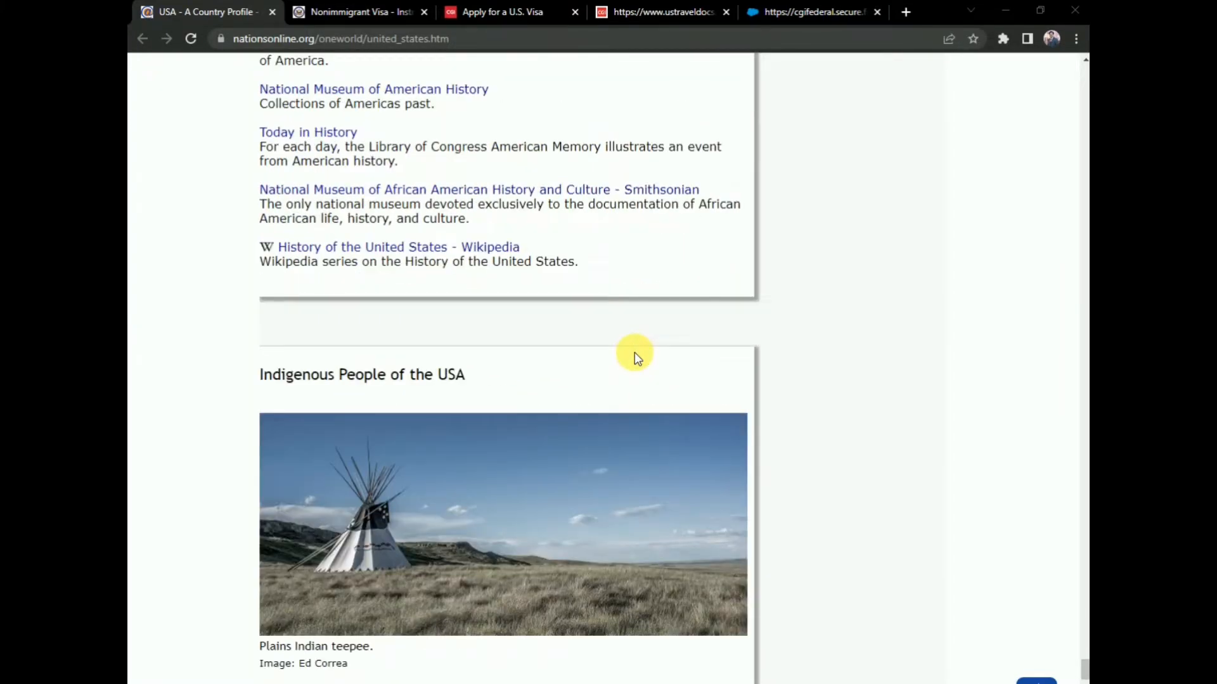
pyautogui.scroll(-10, 634, 353)
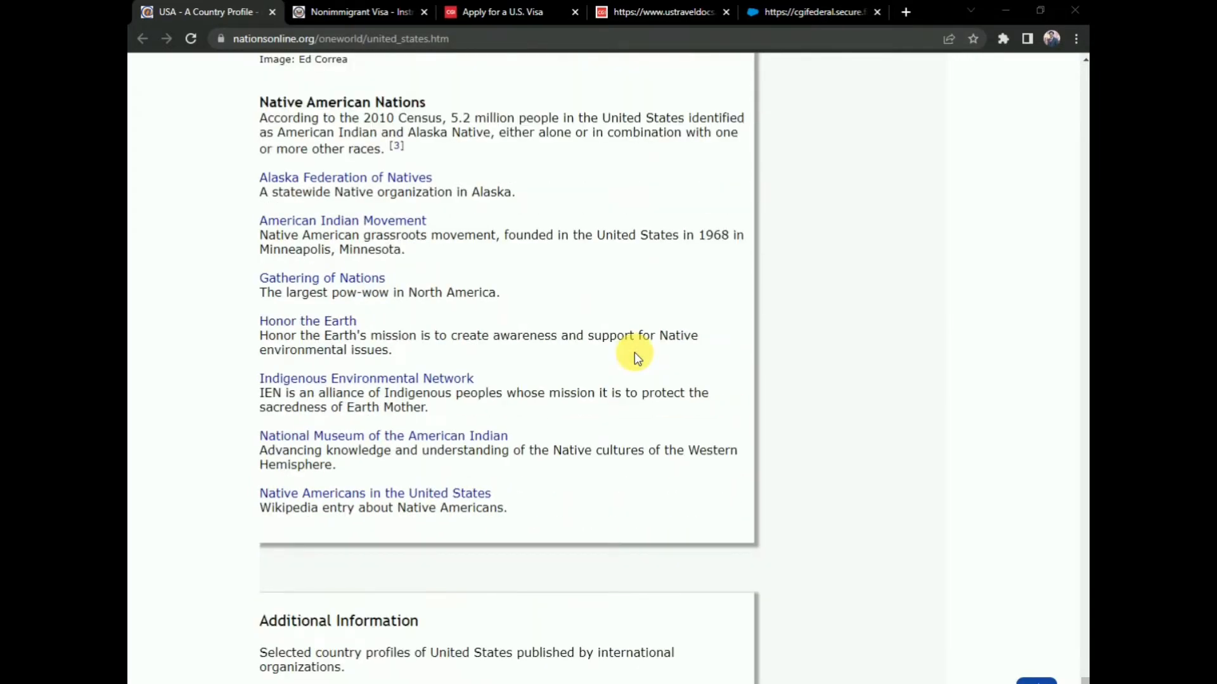
pyautogui.scroll(-16, 635, 354)
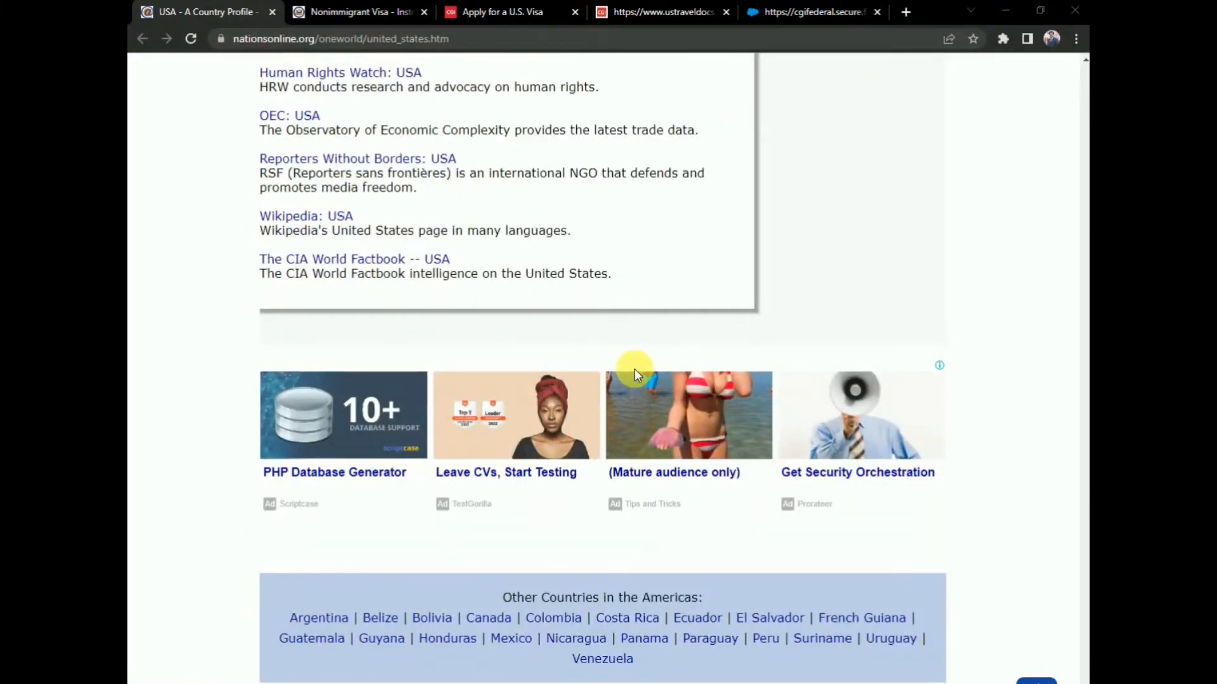
pyautogui.scroll(-1, 634, 369)
pyautogui.scroll(20, 634, 369)
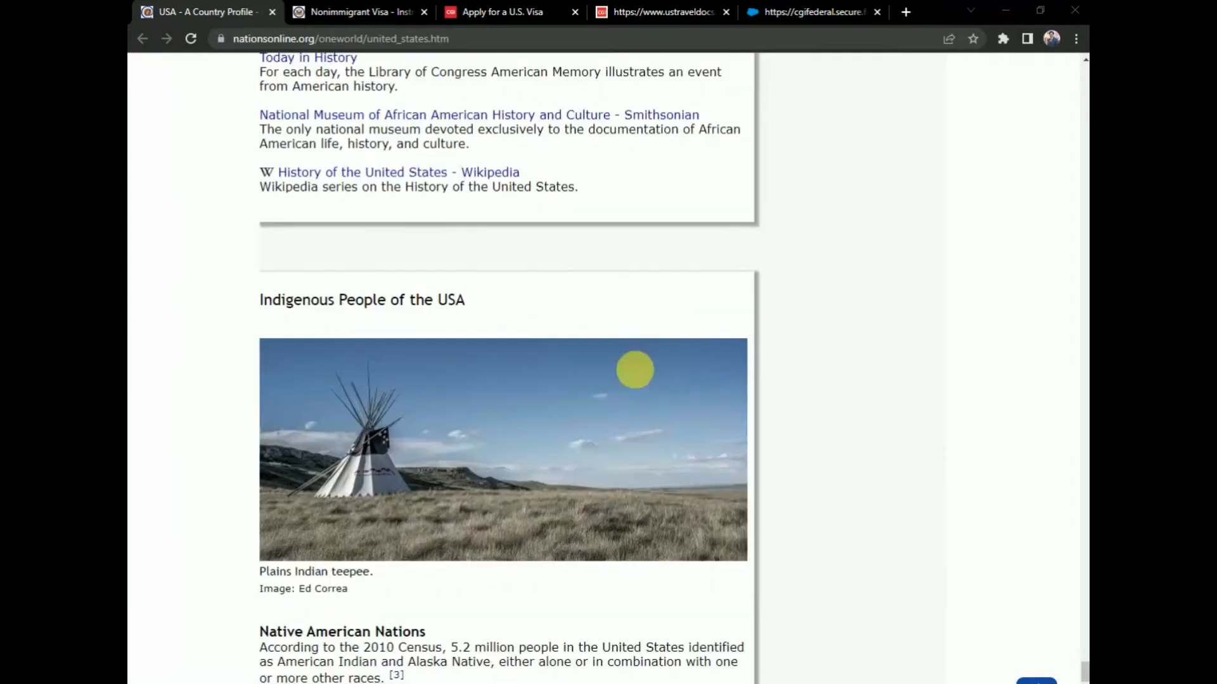
pyautogui.scroll(20, 635, 370)
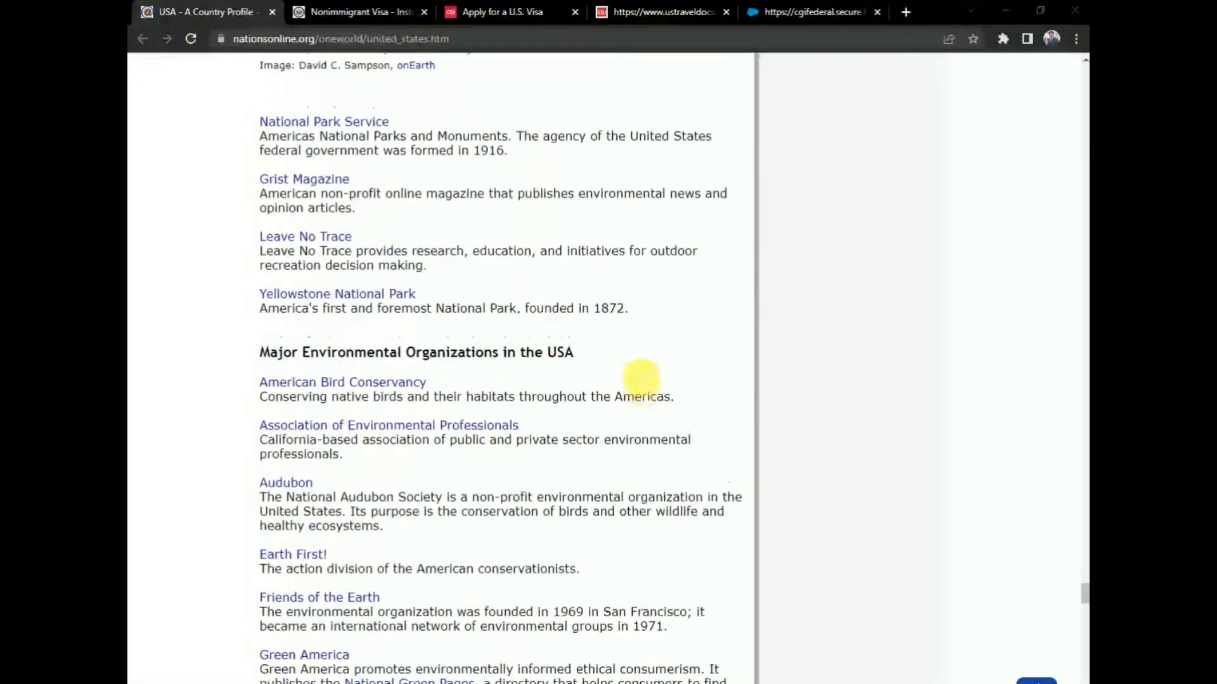
# Go back over the profile's universities and research, UNESCO World Heritage Sites, state travel guides, transportation, brands and culture sections.
pyautogui.scroll(20, 640, 379)
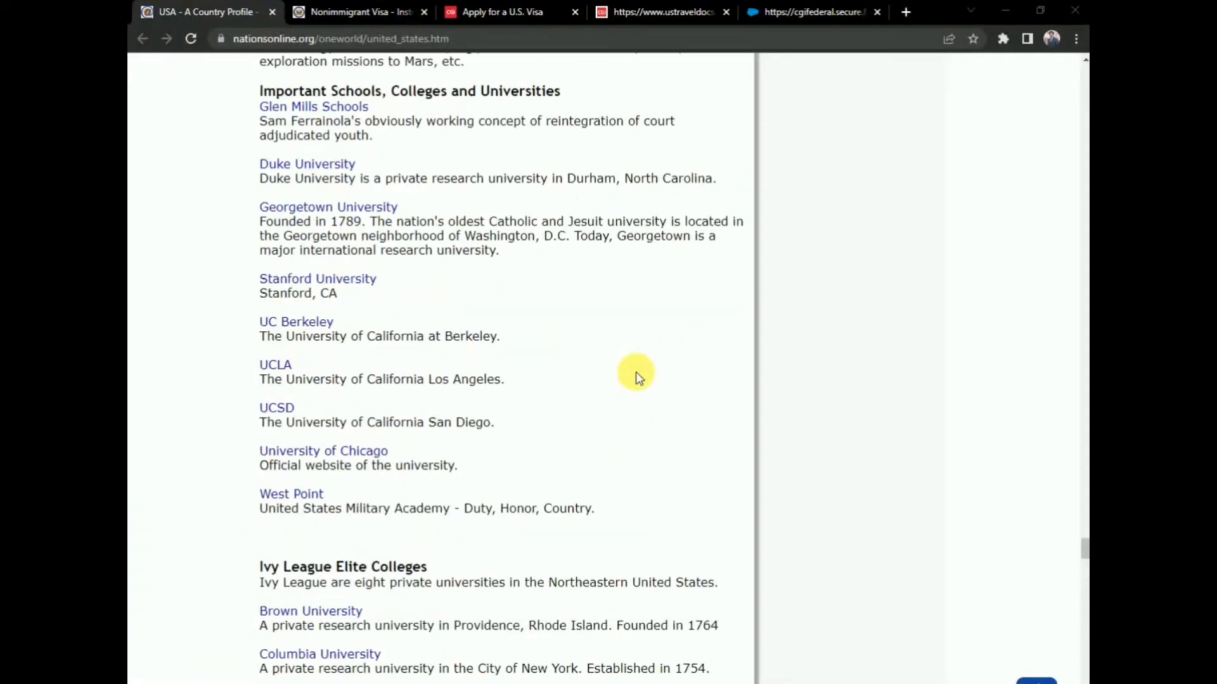
pyautogui.scroll(8, 636, 371)
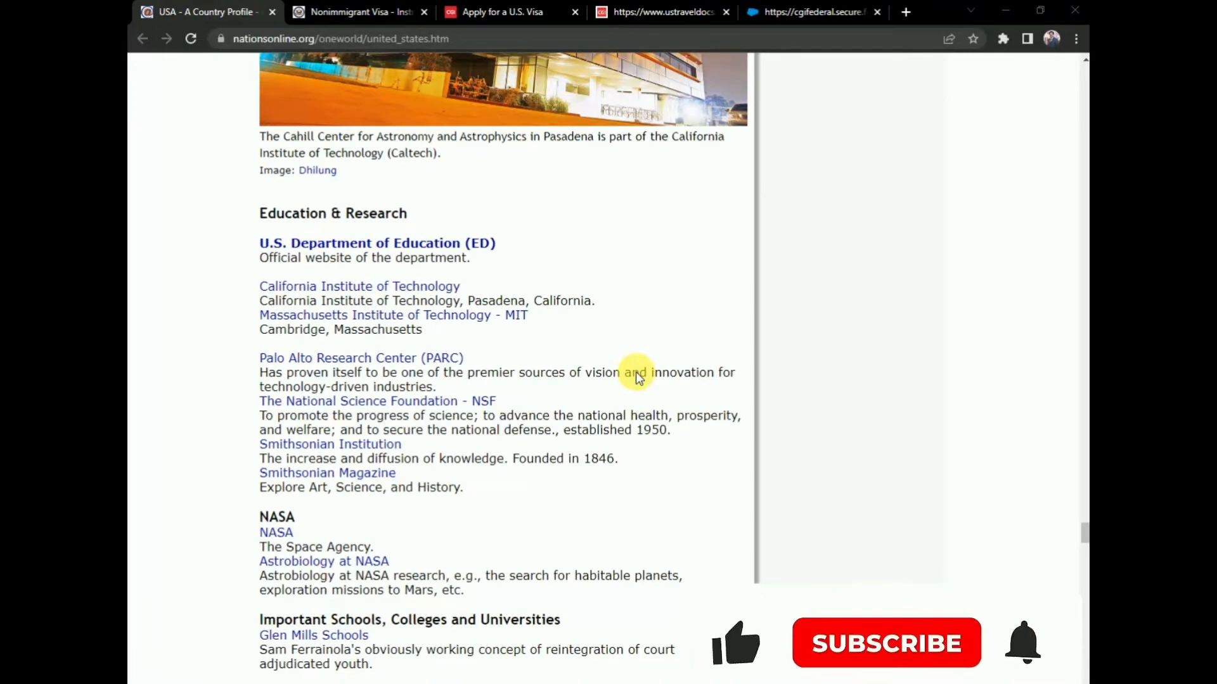
pyautogui.scroll(5, 636, 371)
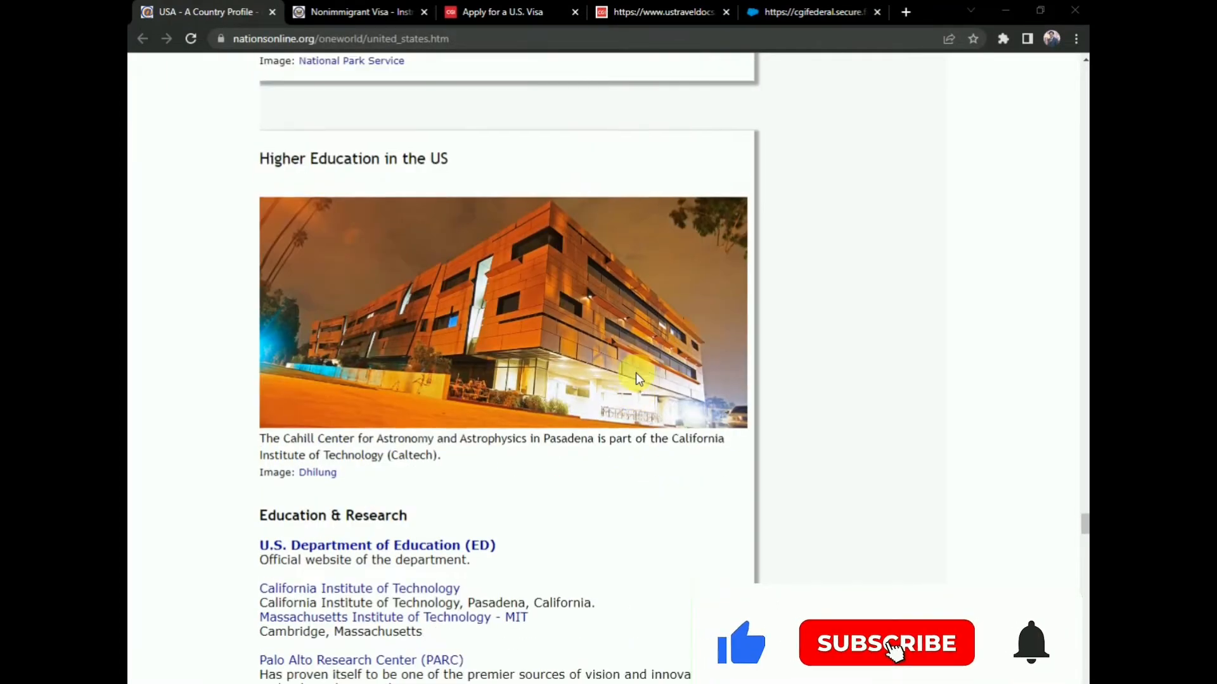
pyautogui.scroll(20, 637, 377)
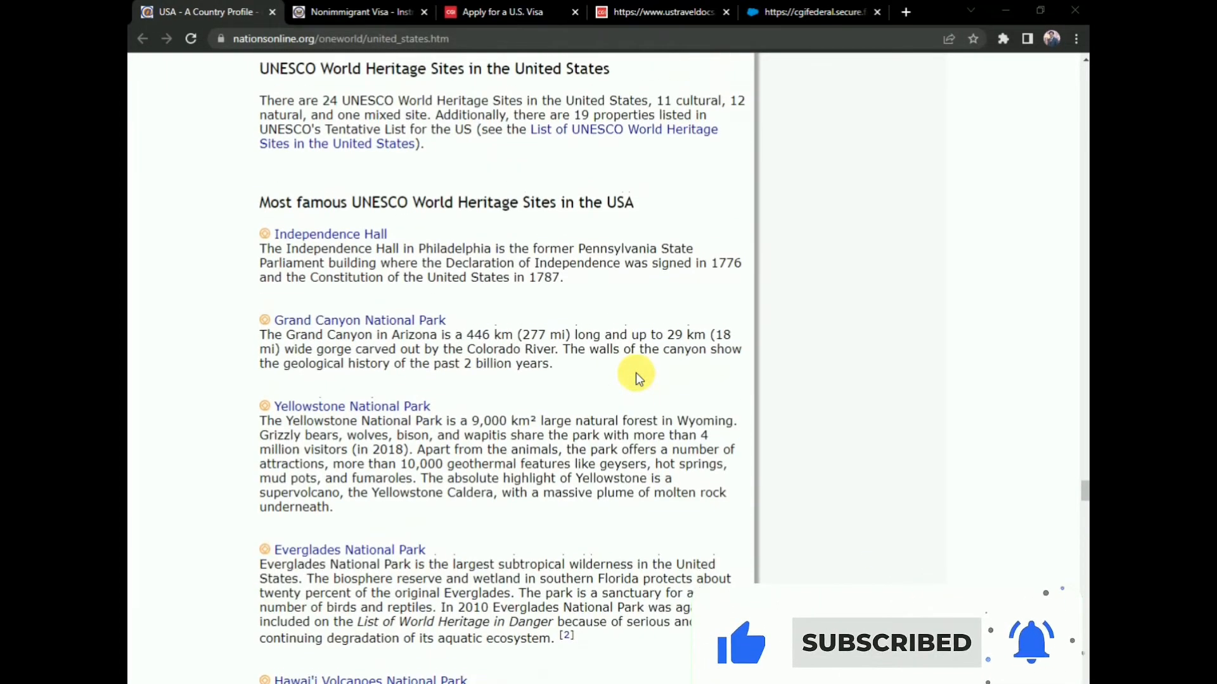
pyautogui.scroll(20, 636, 373)
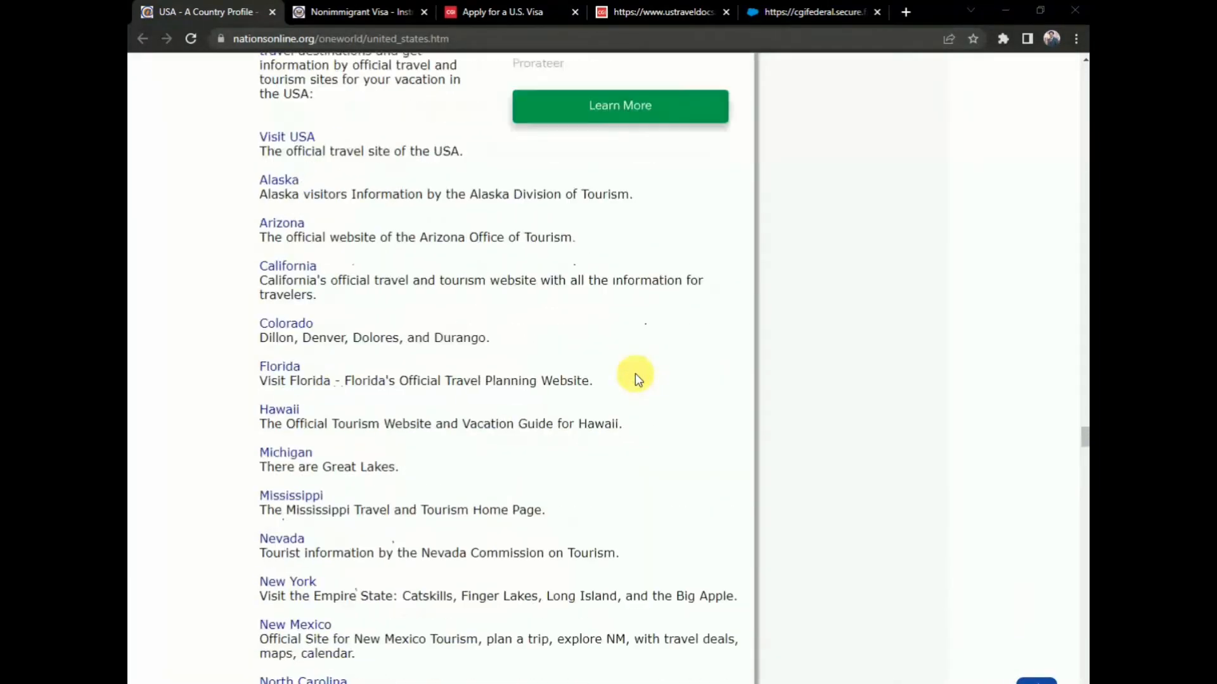
pyautogui.scroll(15, 635, 374)
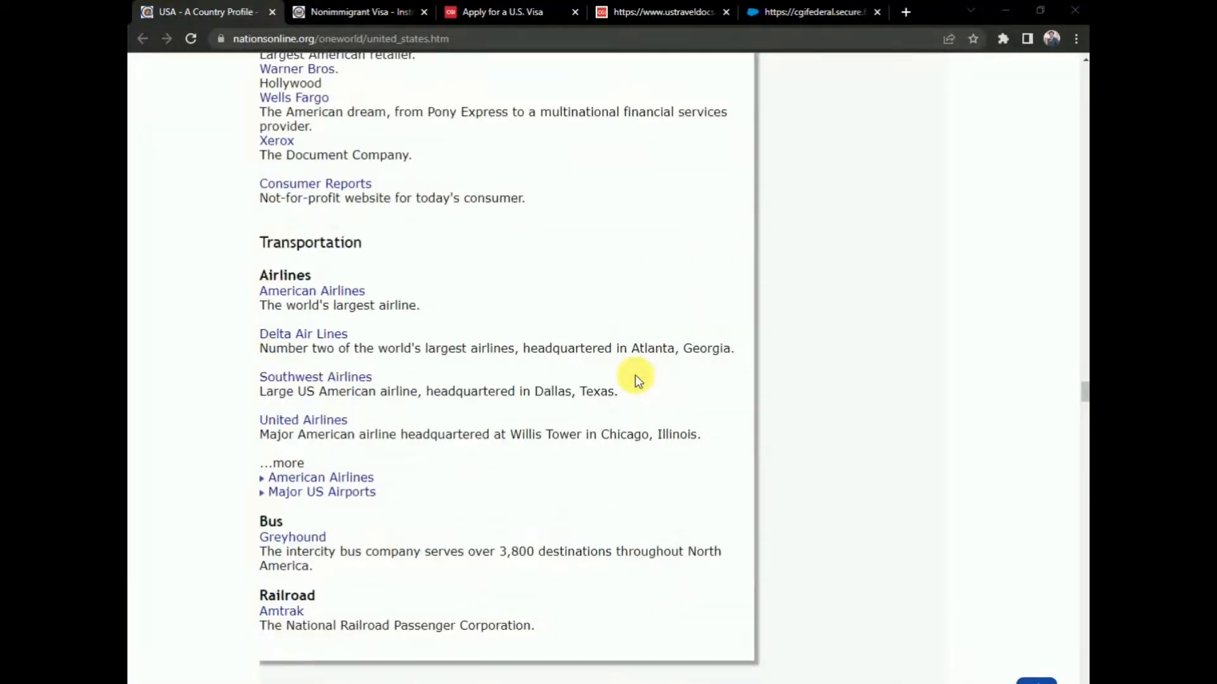
pyautogui.scroll(15, 635, 376)
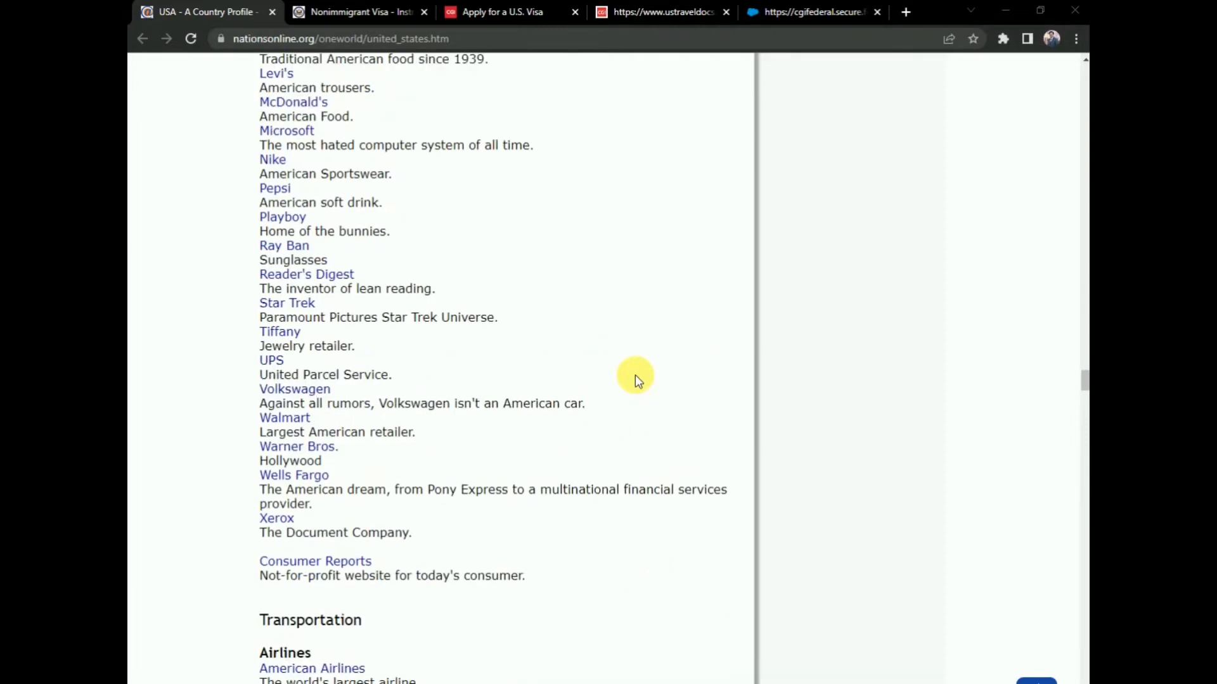
pyautogui.scroll(15, 635, 374)
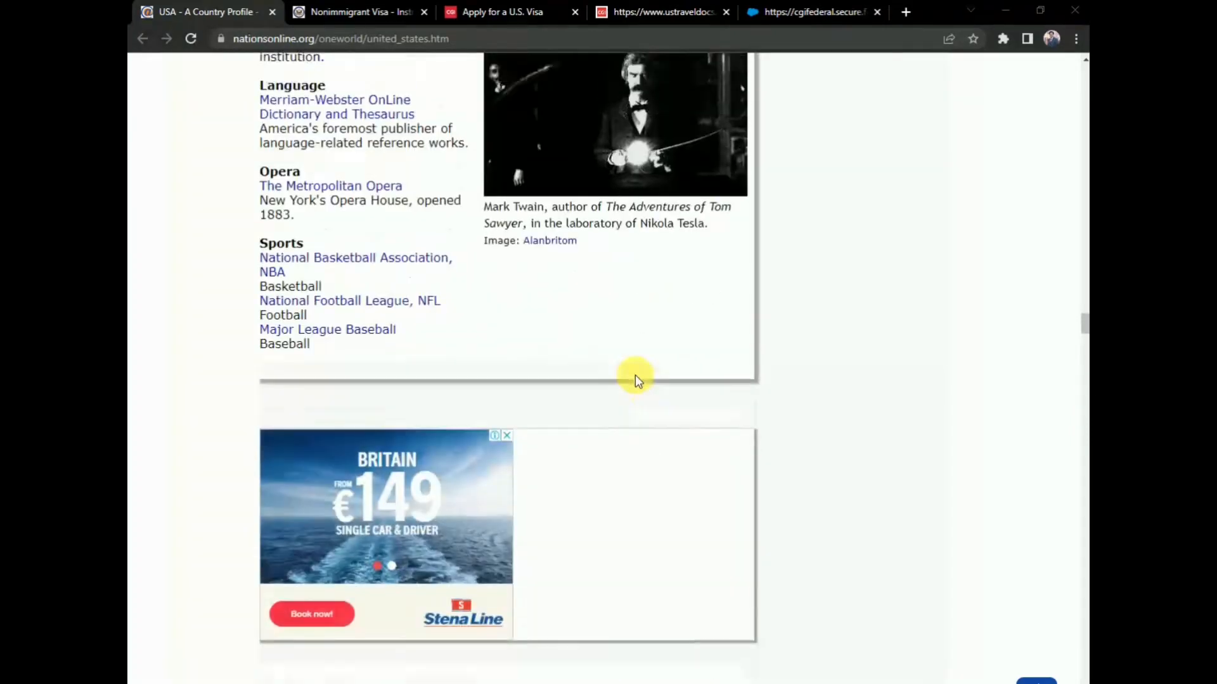
# Review the profile's online news, maps, major cities, official sites and historical background, finishing at the page's opening navigation.
pyautogui.scroll(15, 637, 379)
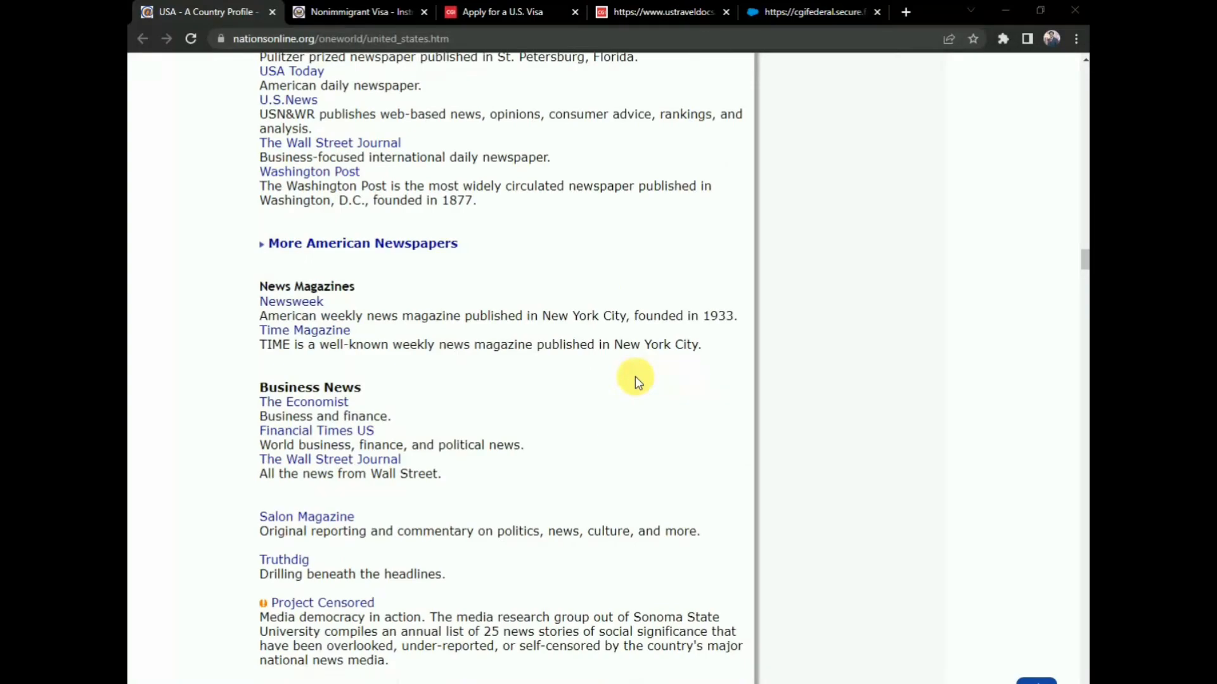
pyautogui.scroll(-9, 637, 379)
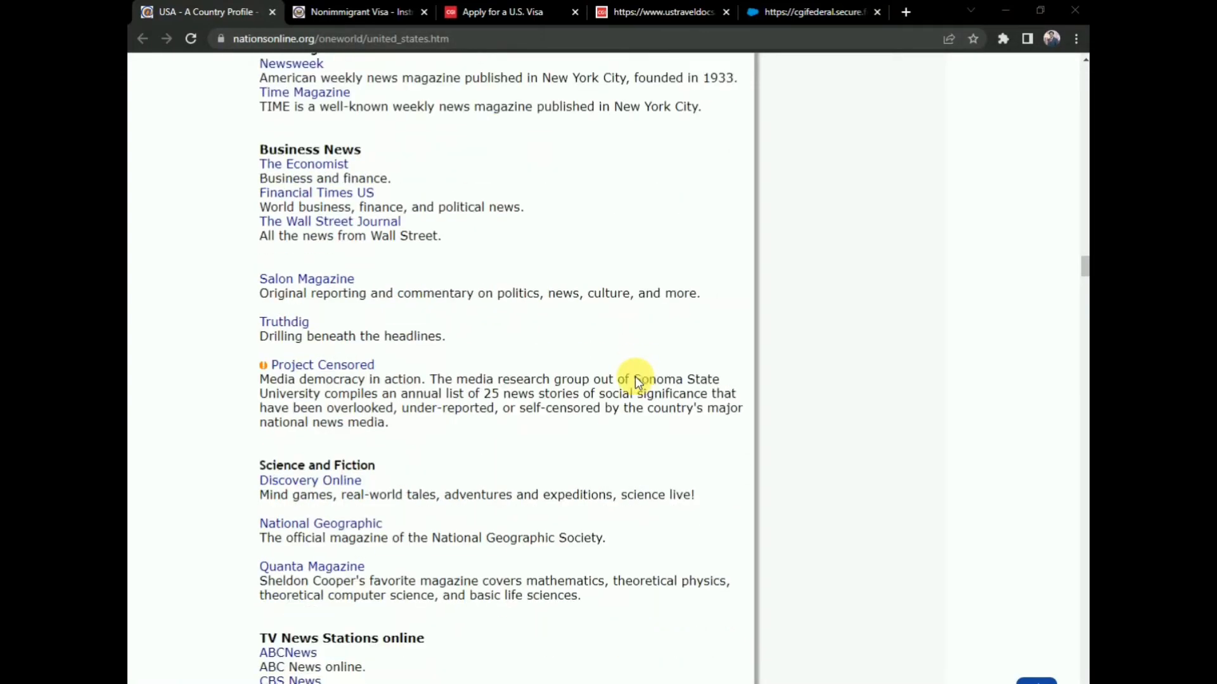
pyautogui.scroll(8, 636, 379)
pyautogui.scroll(20, 635, 377)
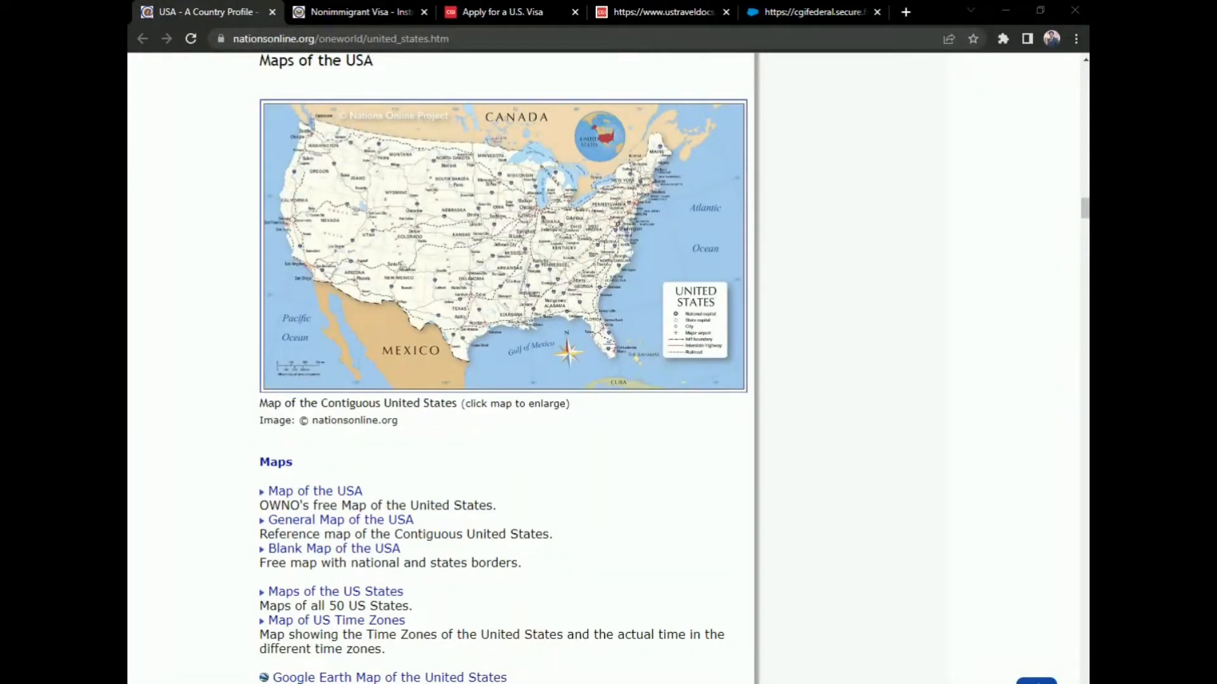
pyautogui.scroll(3, 652, 326)
pyautogui.scroll(20, 648, 485)
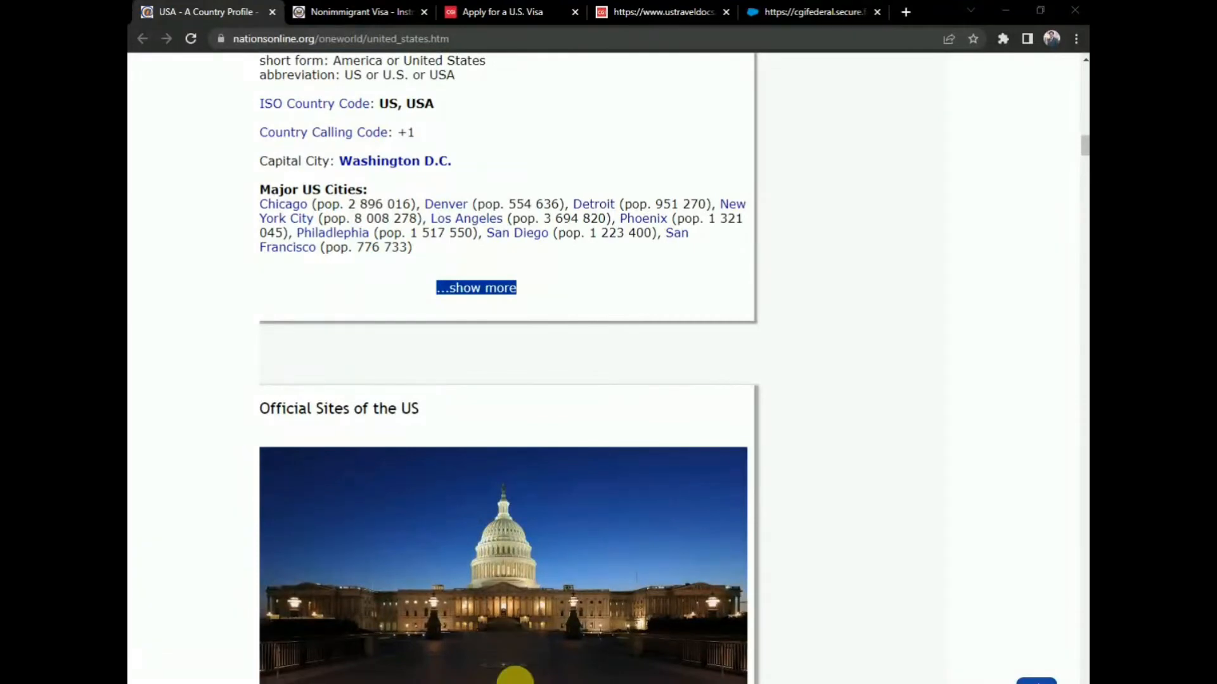
pyautogui.scroll(1, 581, 477)
pyautogui.scroll(10, 579, 473)
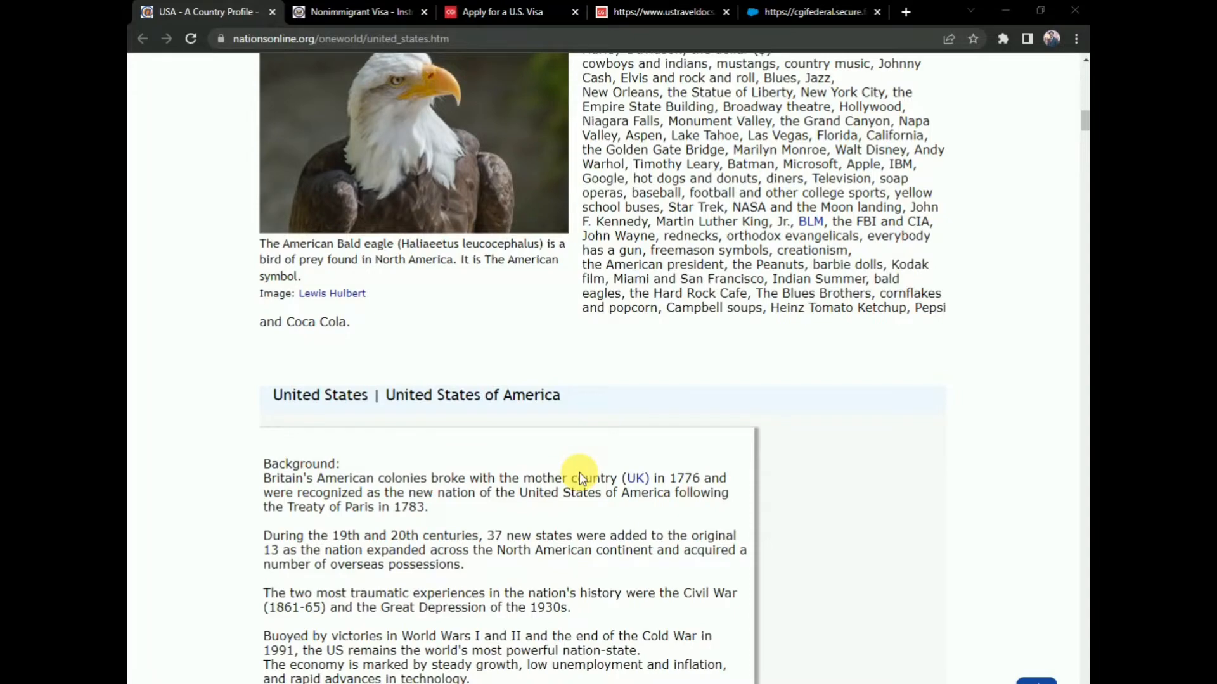
pyautogui.scroll(20, 579, 473)
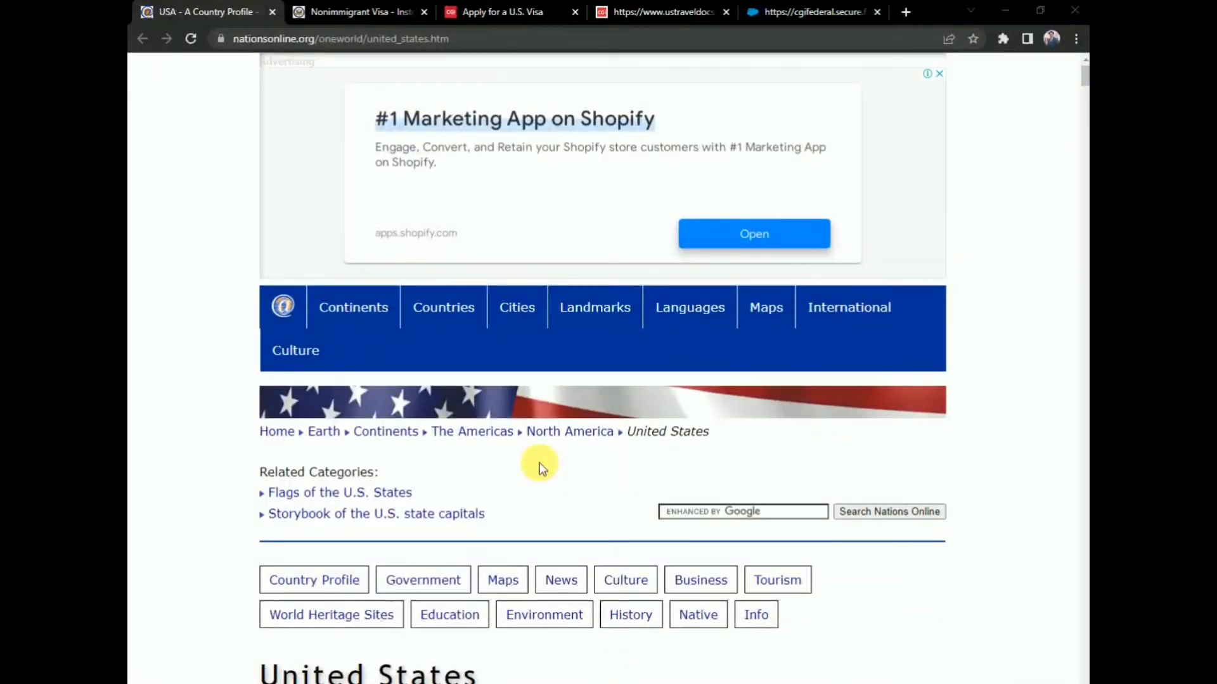
# On the DS-160 website, choose PAKISTAN, ISLAMABAD as the application location, enter the code shown in the image and start an application.
pyautogui.click(372, 19)
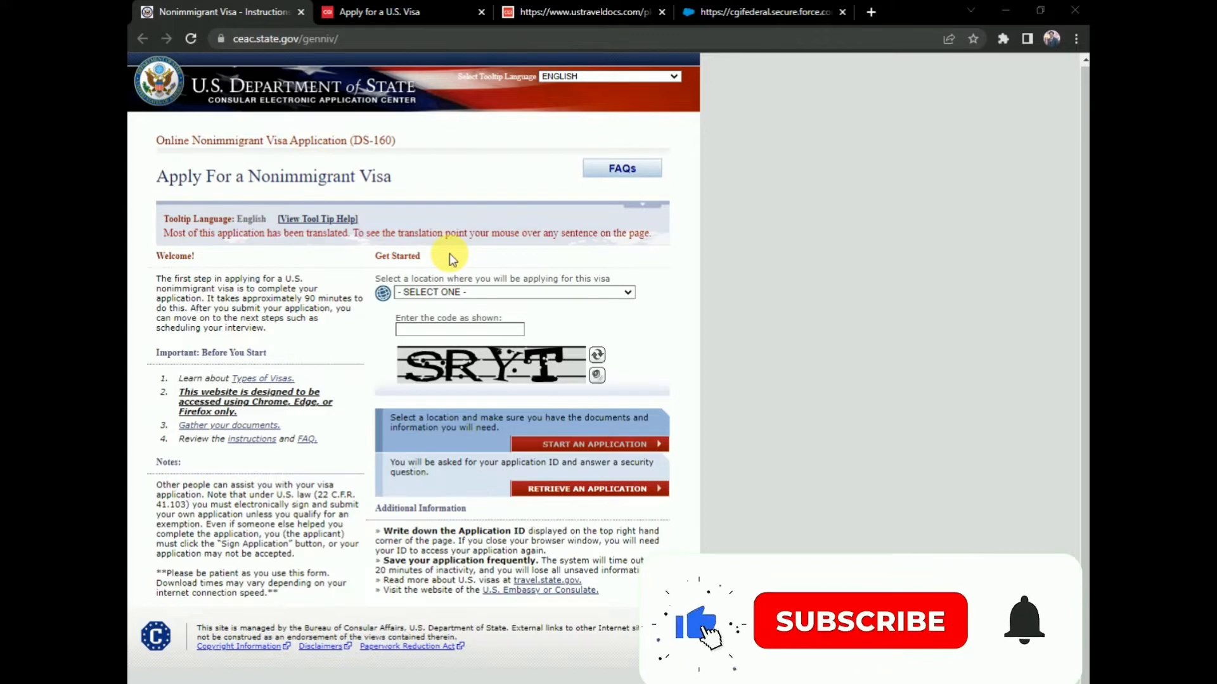
pyautogui.click(496, 294)
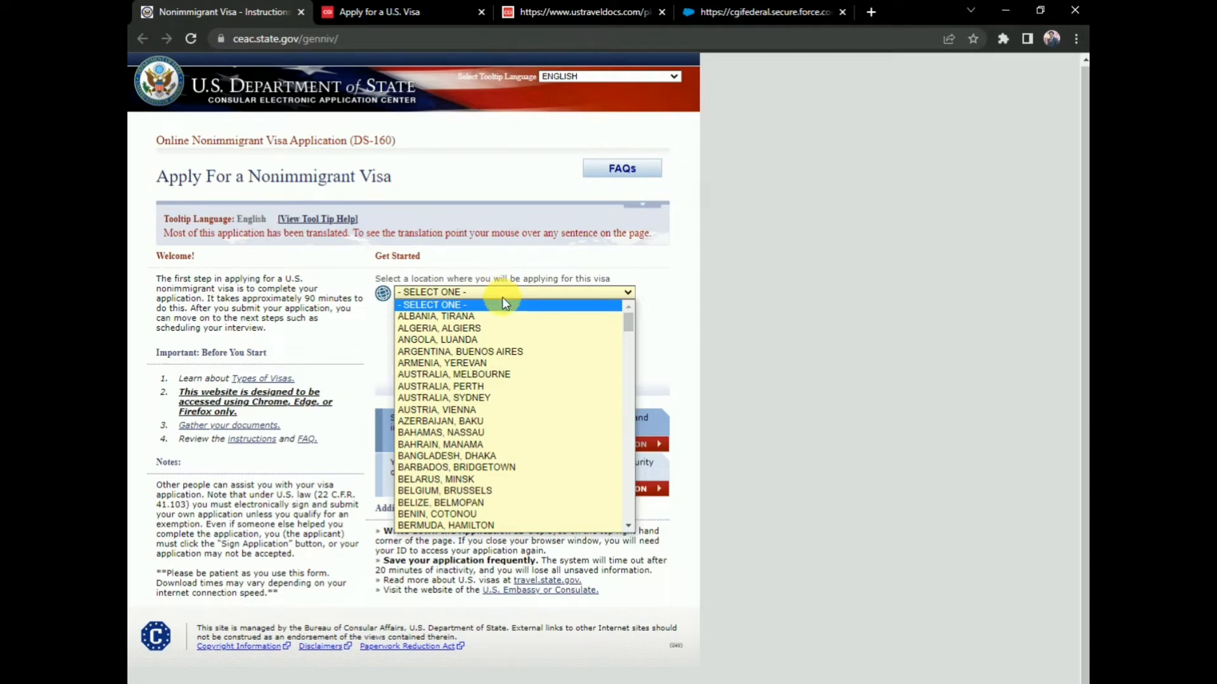
pyautogui.press('p')
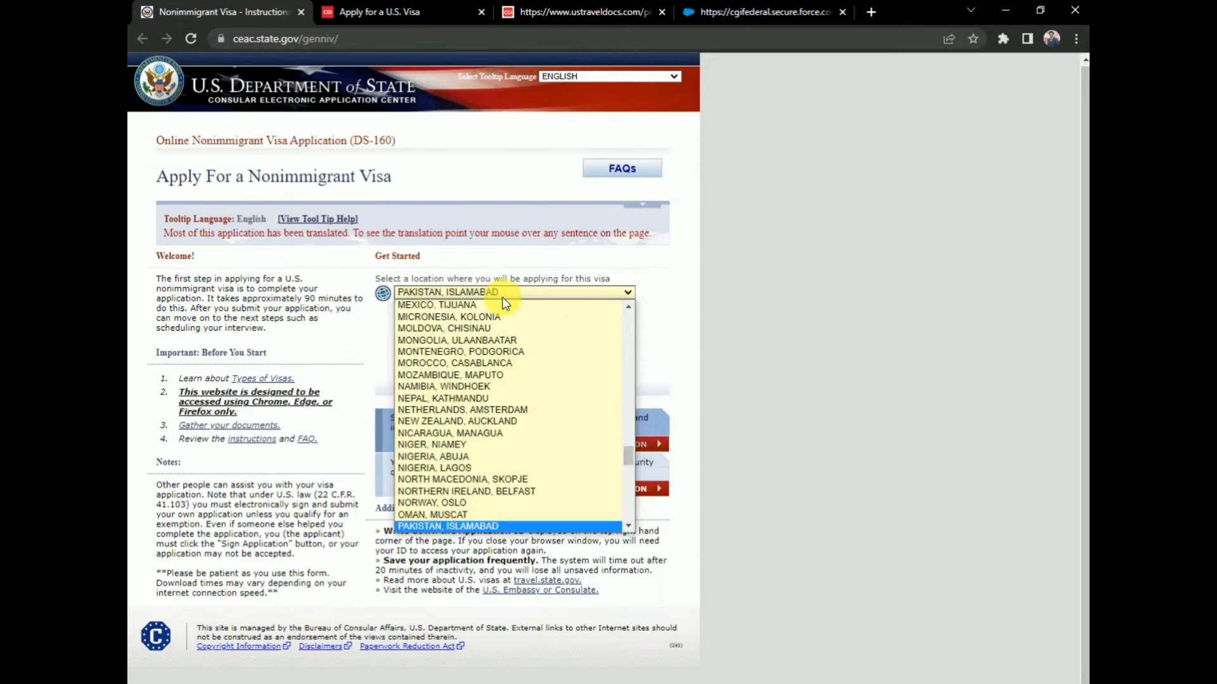
pyautogui.click(474, 525)
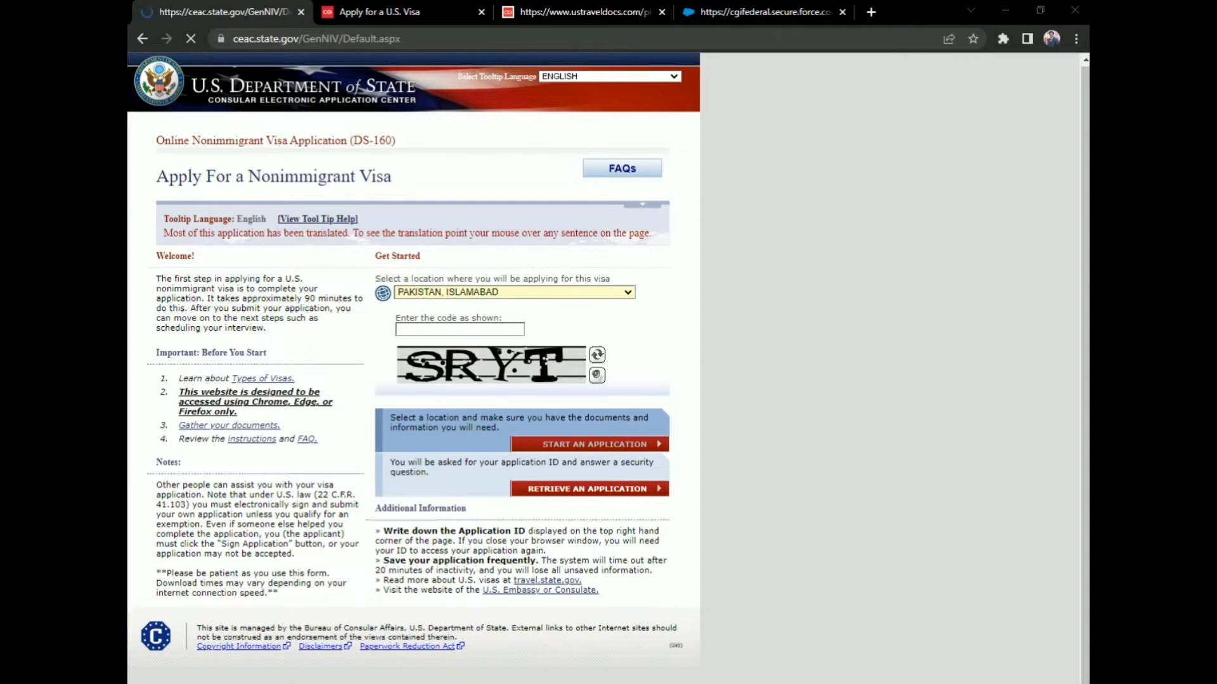
pyautogui.write('THECS')
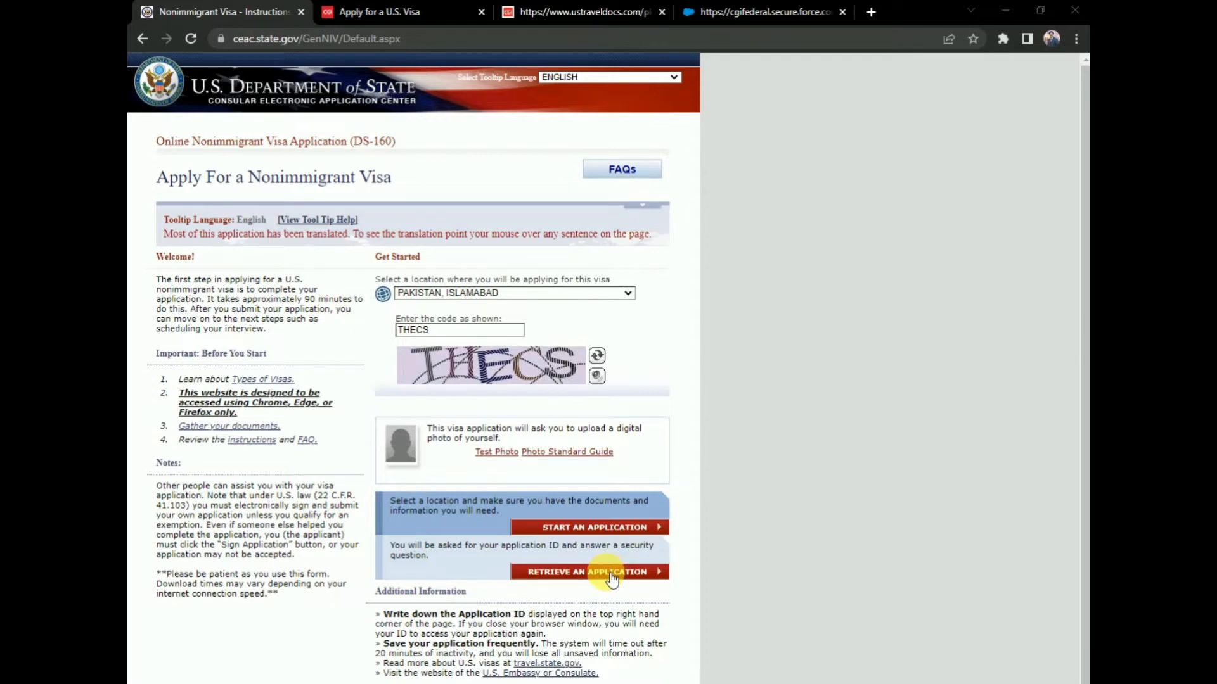
pyautogui.click(622, 529)
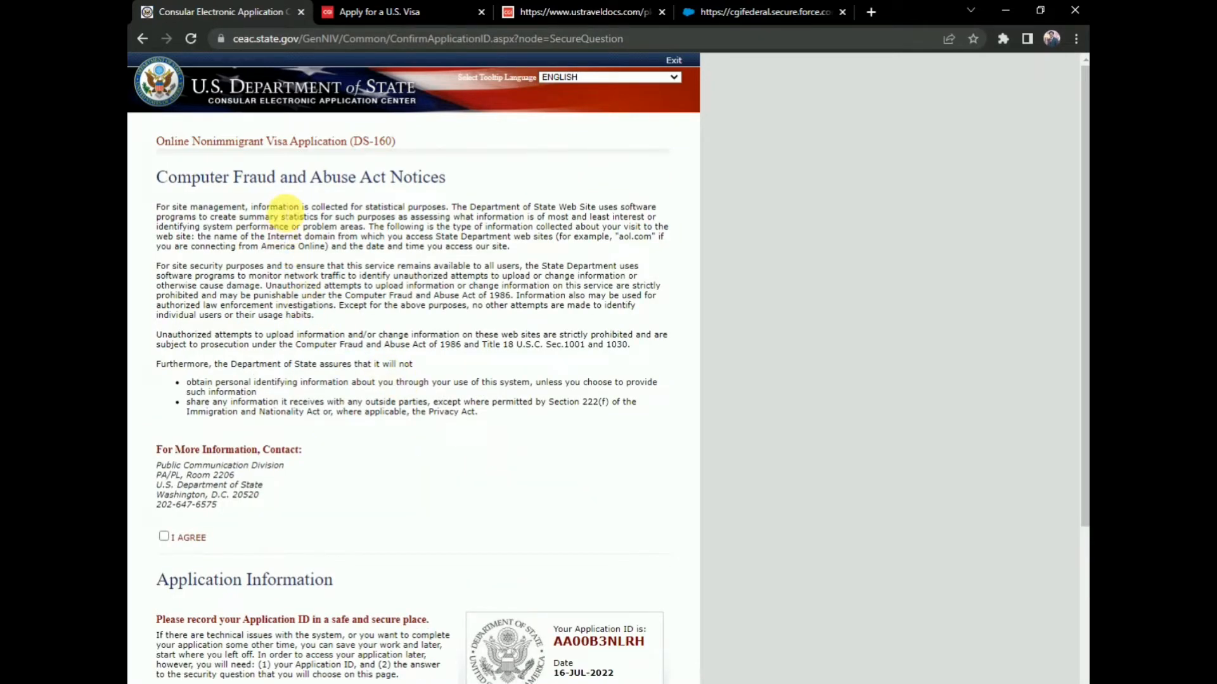
# Read the Computer Fraud and Abuse Act notices and application information, and agree to the notices.
pyautogui.scroll(-5, 293, 250)
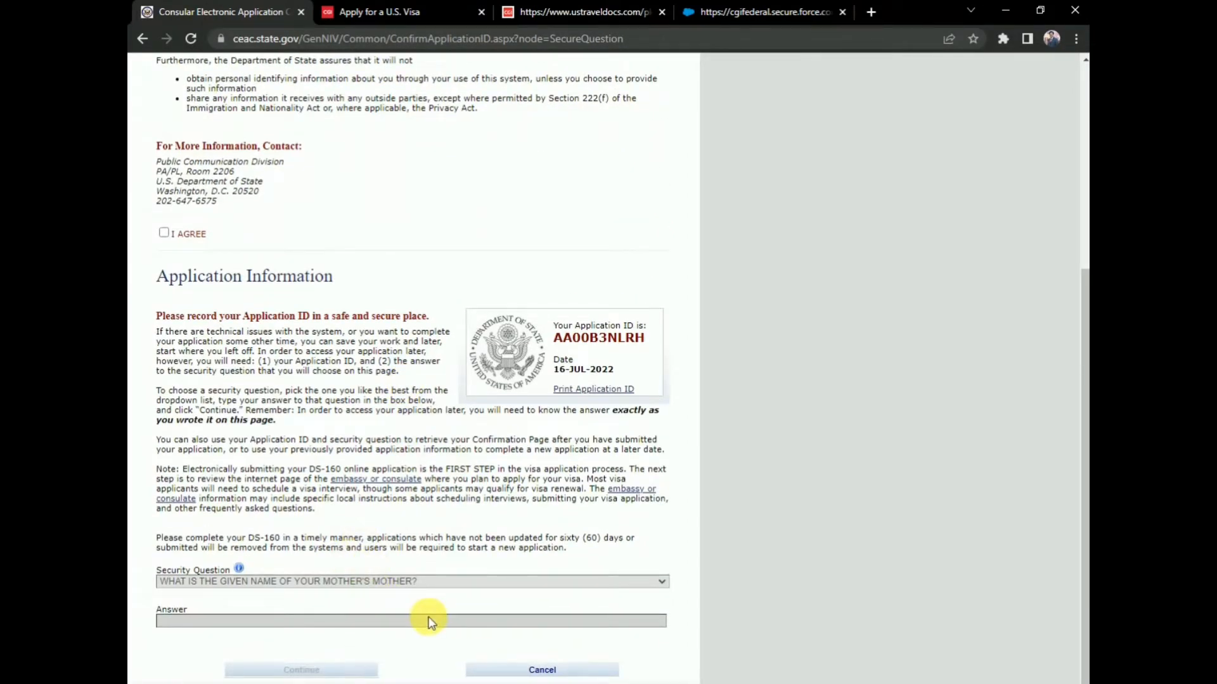
pyautogui.scroll(3, 429, 617)
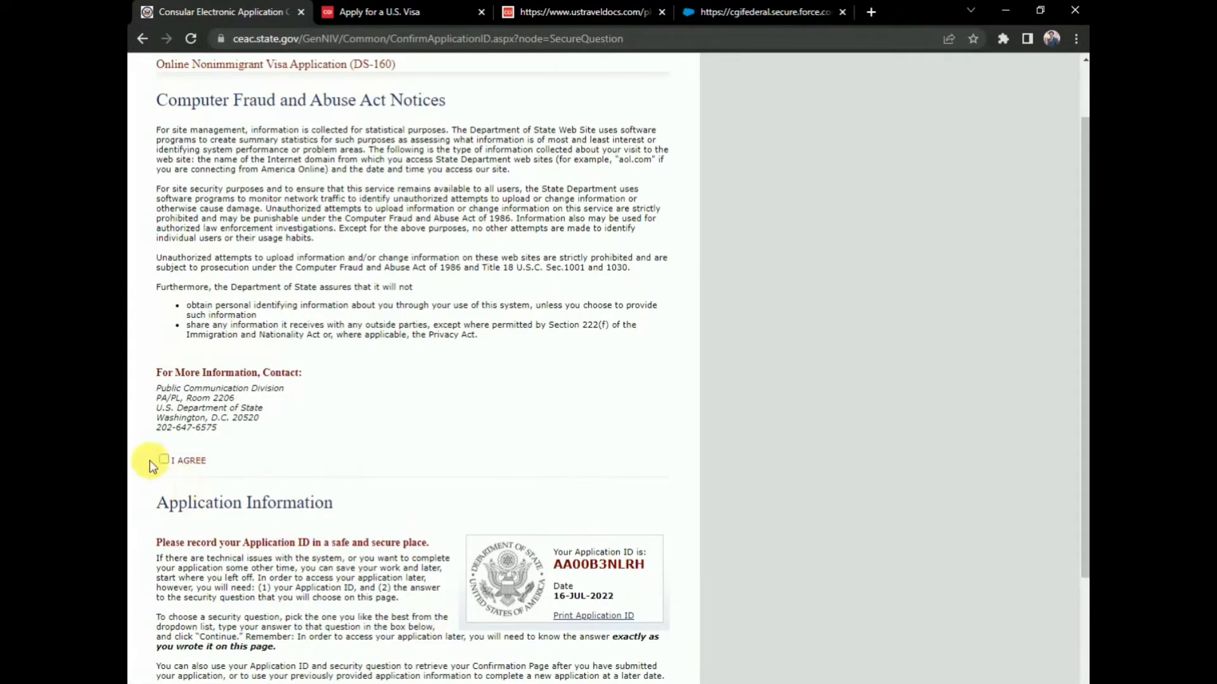
pyautogui.click(167, 461)
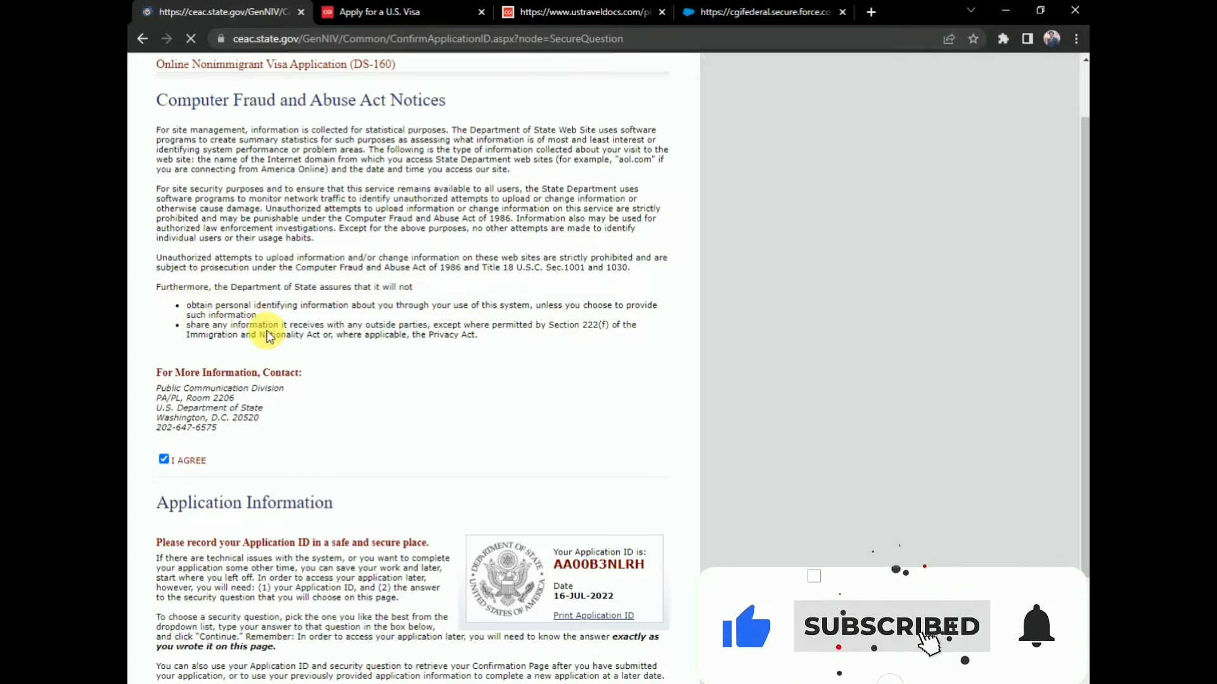
pyautogui.scroll(-3, 293, 394)
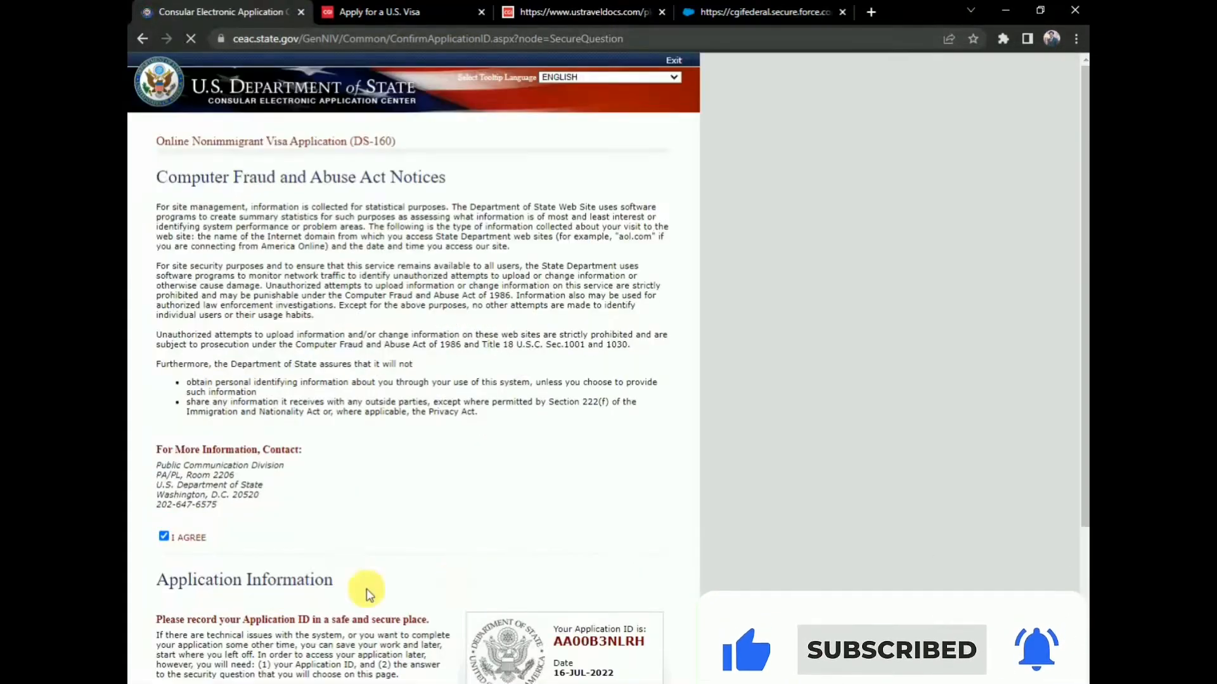
pyautogui.scroll(-5, 320, 545)
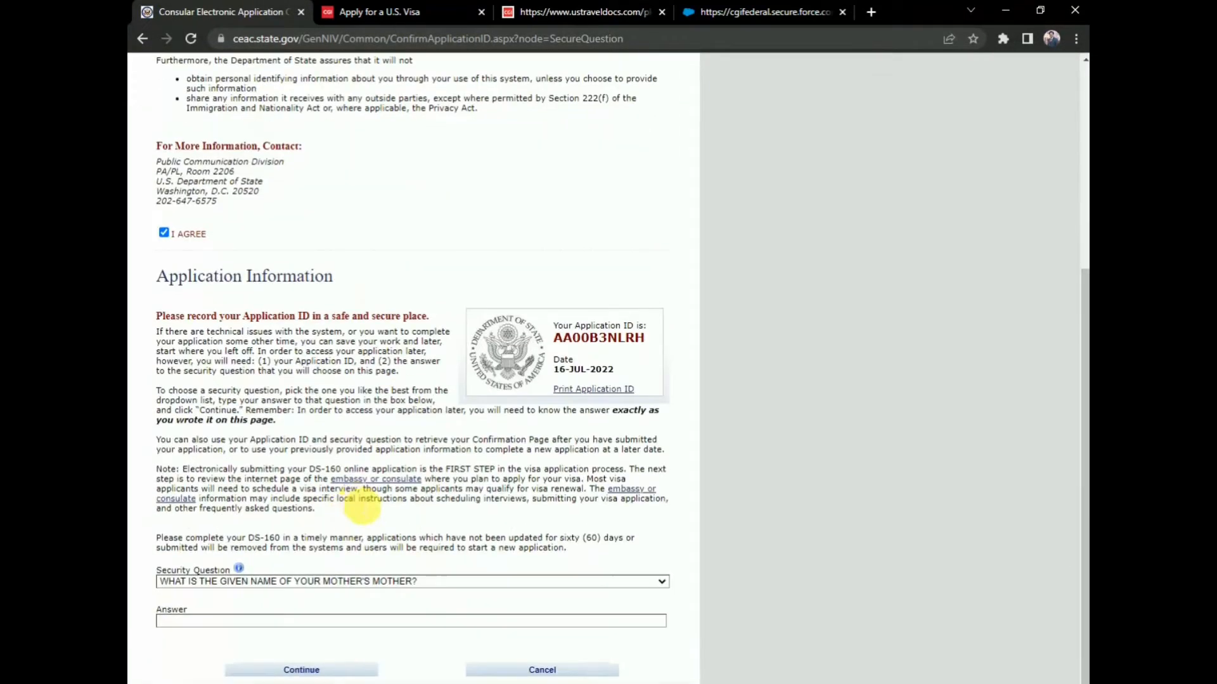
# Choose the security question about the last name of the favorite teacher, fill in the security answer and continue to Personal Information 1.
pyautogui.click(626, 582)
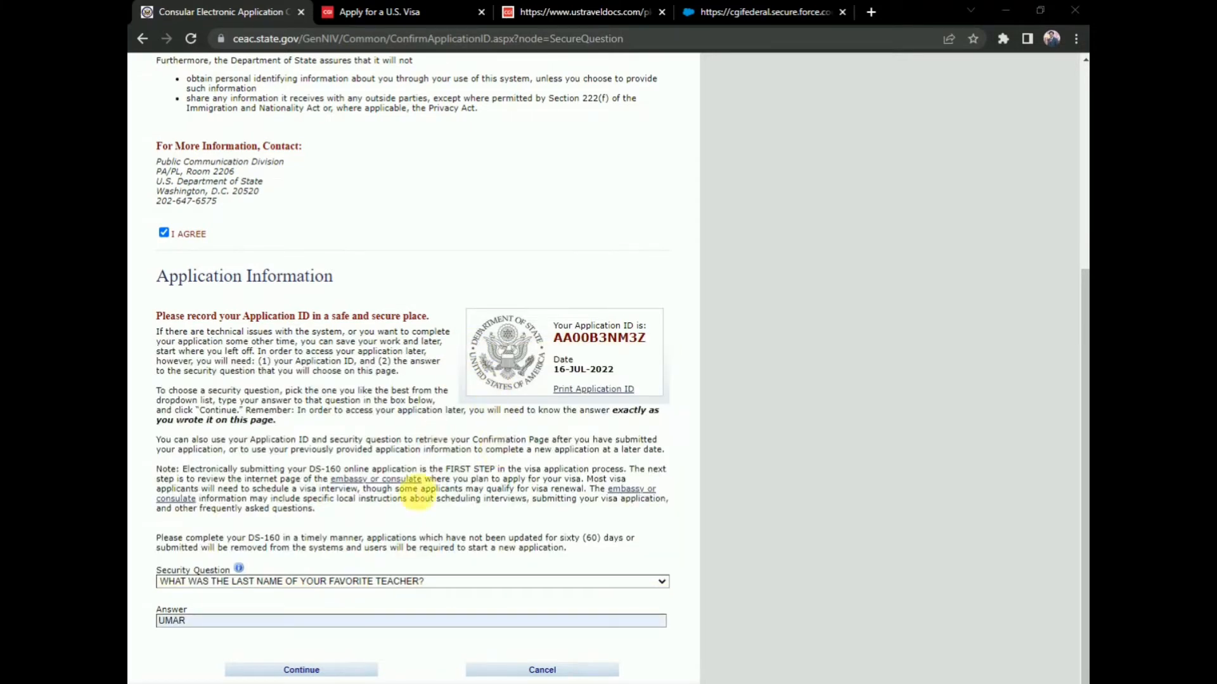
pyautogui.scroll(5, 353, 359)
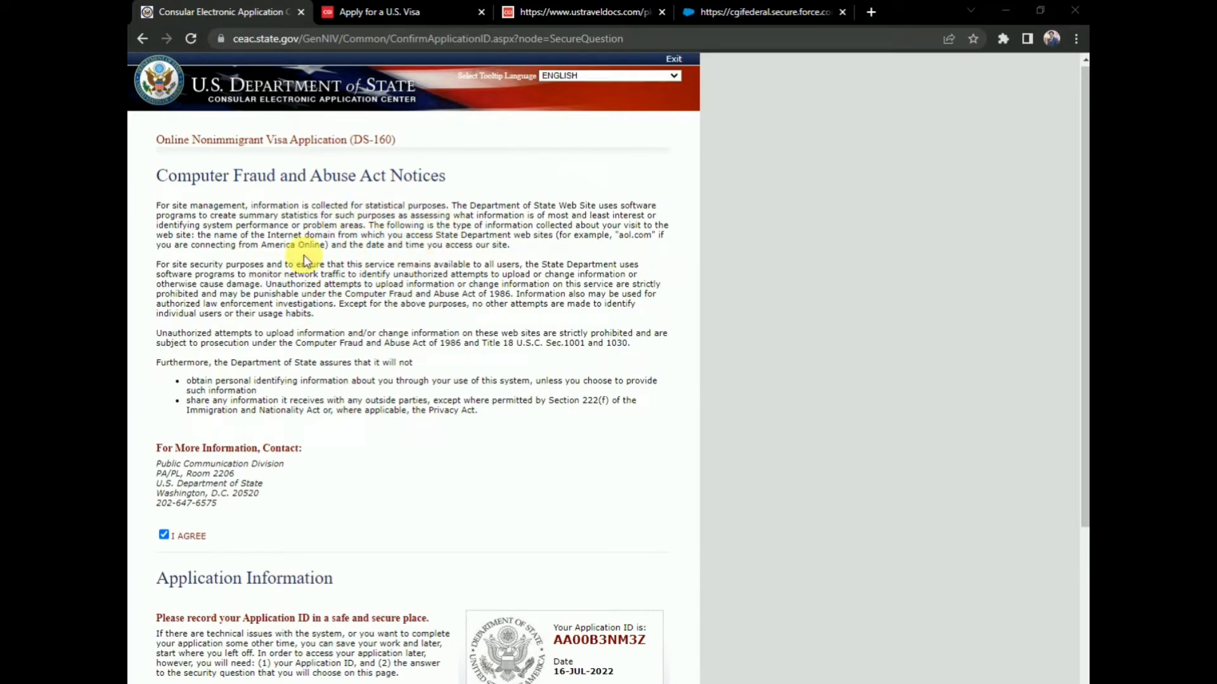
pyautogui.scroll(-4, 304, 260)
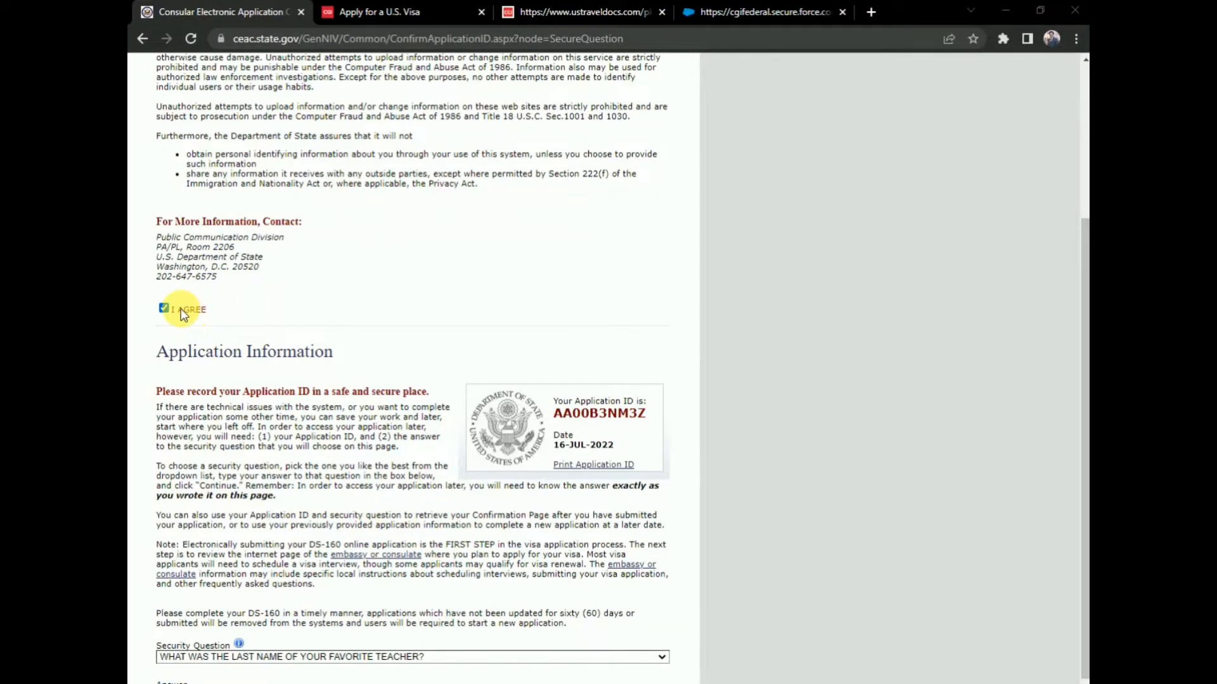
pyautogui.scroll(-1, 182, 314)
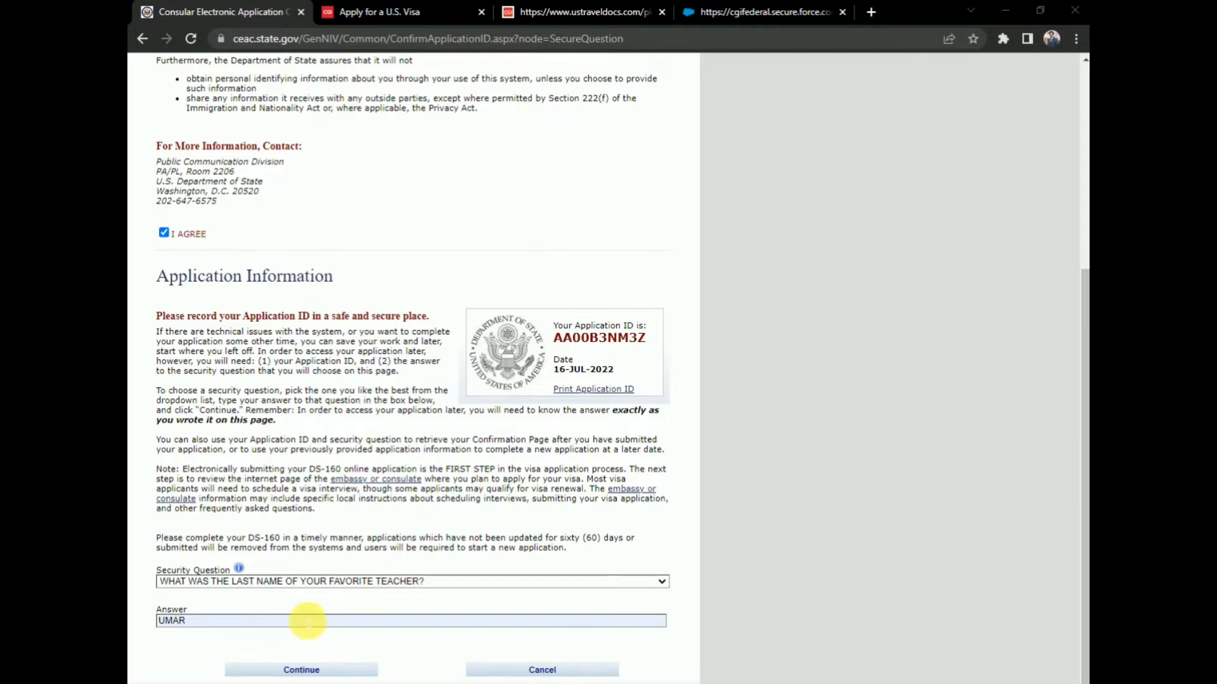
pyautogui.click(304, 669)
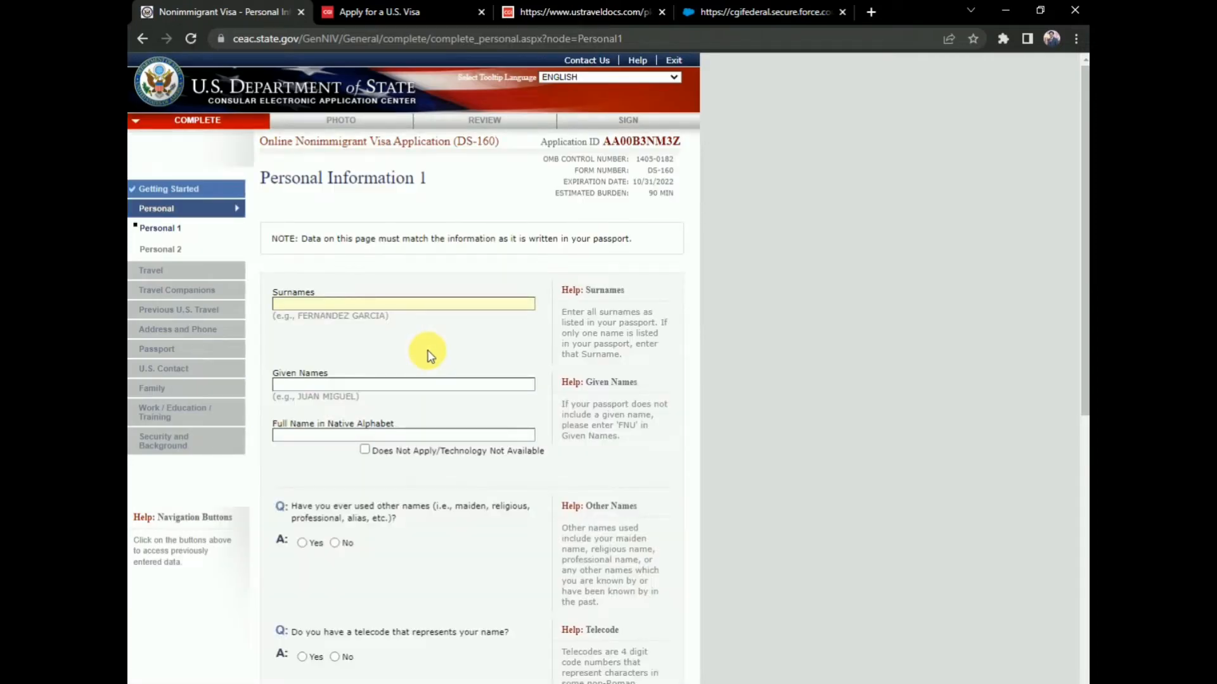
# Look over the Personal Information 1 form, from the name fields through sex, marital status, and date and place of birth.
pyautogui.scroll(-10, 428, 357)
pyautogui.scroll(10, 430, 360)
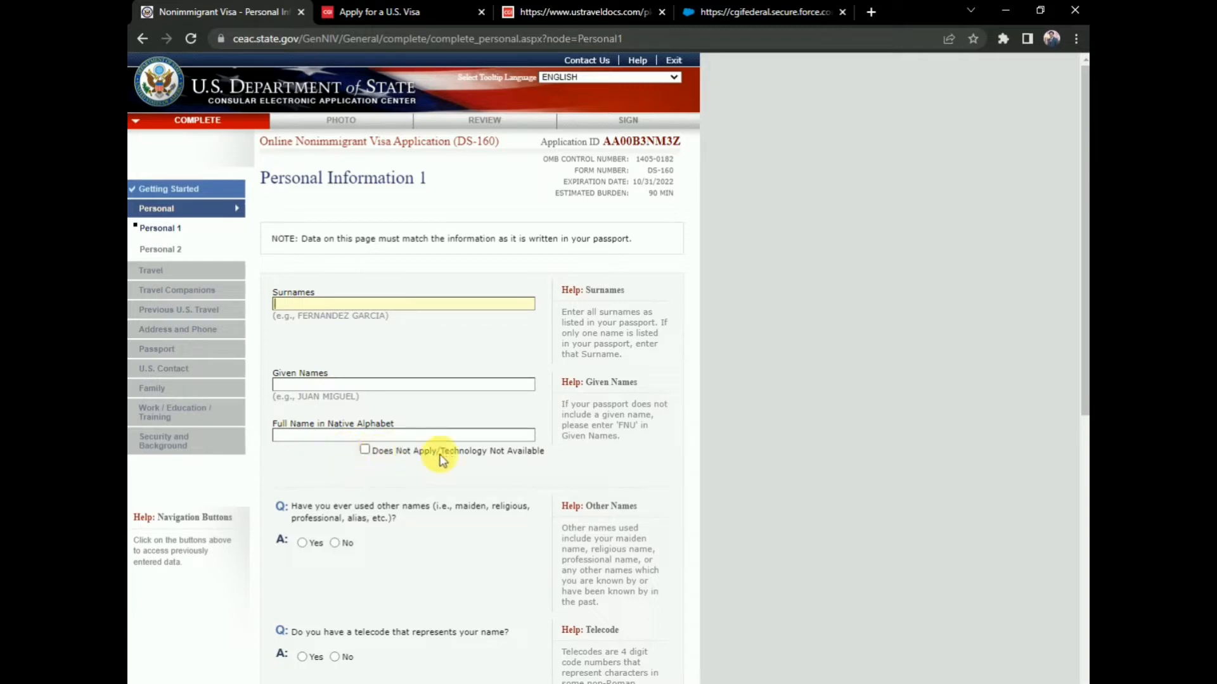
pyautogui.scroll(-10, 441, 492)
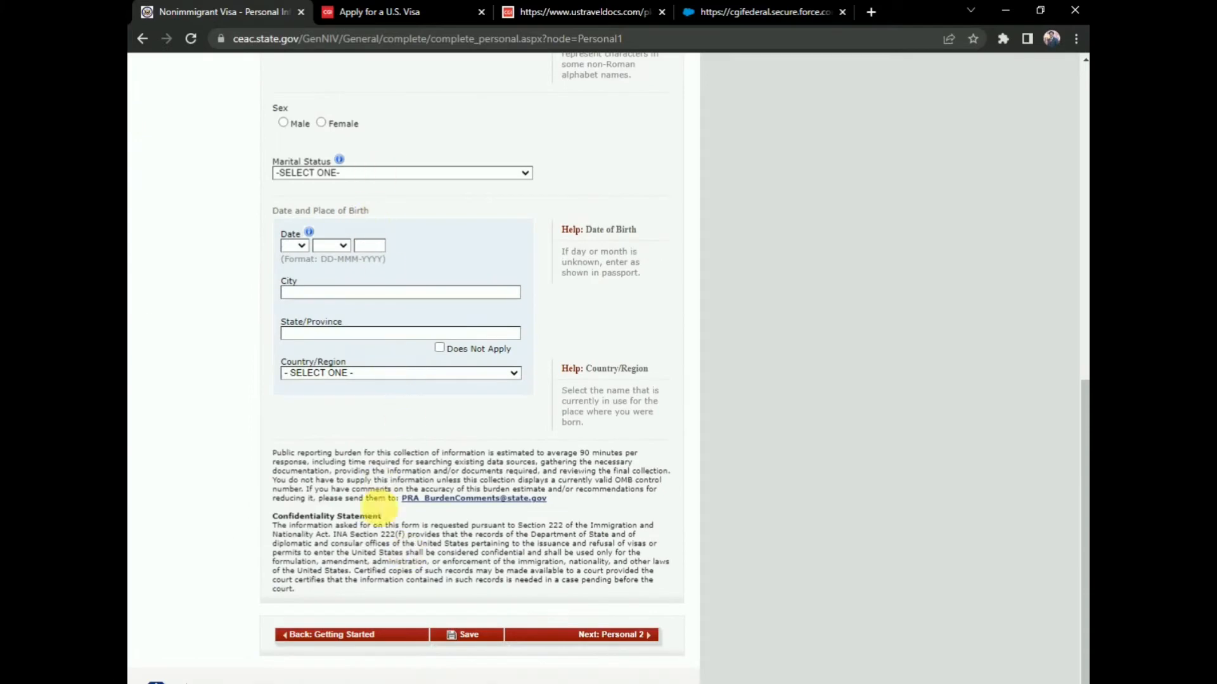
pyautogui.scroll(7, 413, 434)
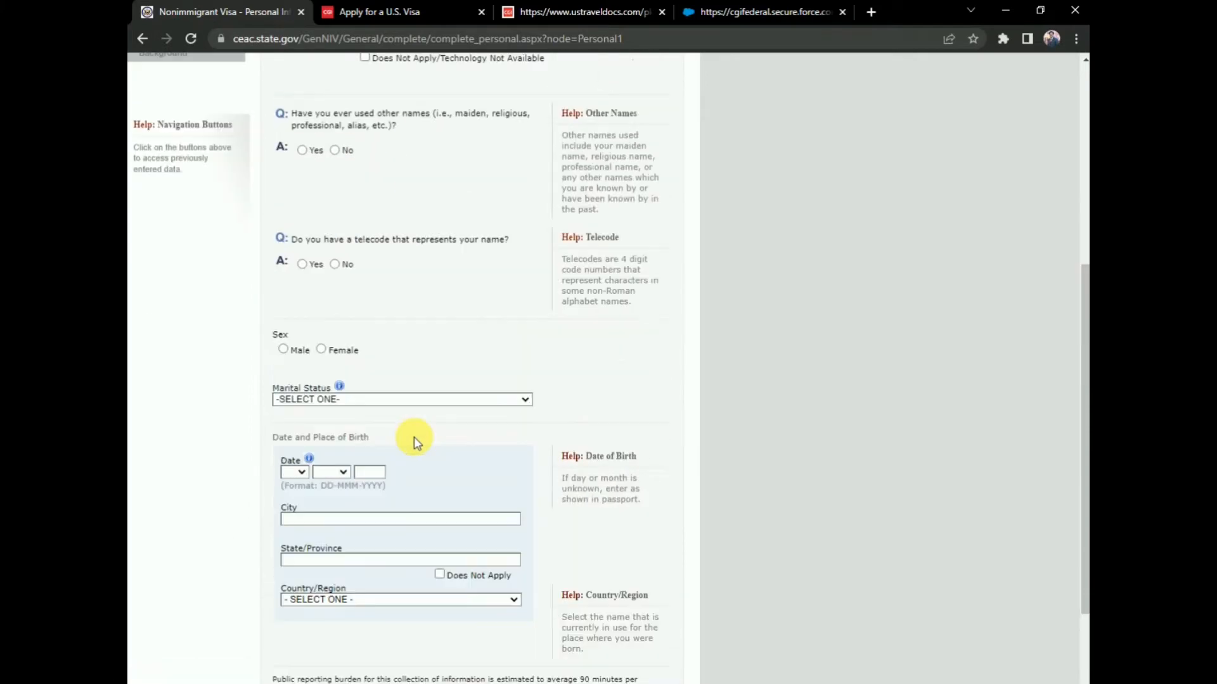
pyautogui.scroll(-7, 431, 418)
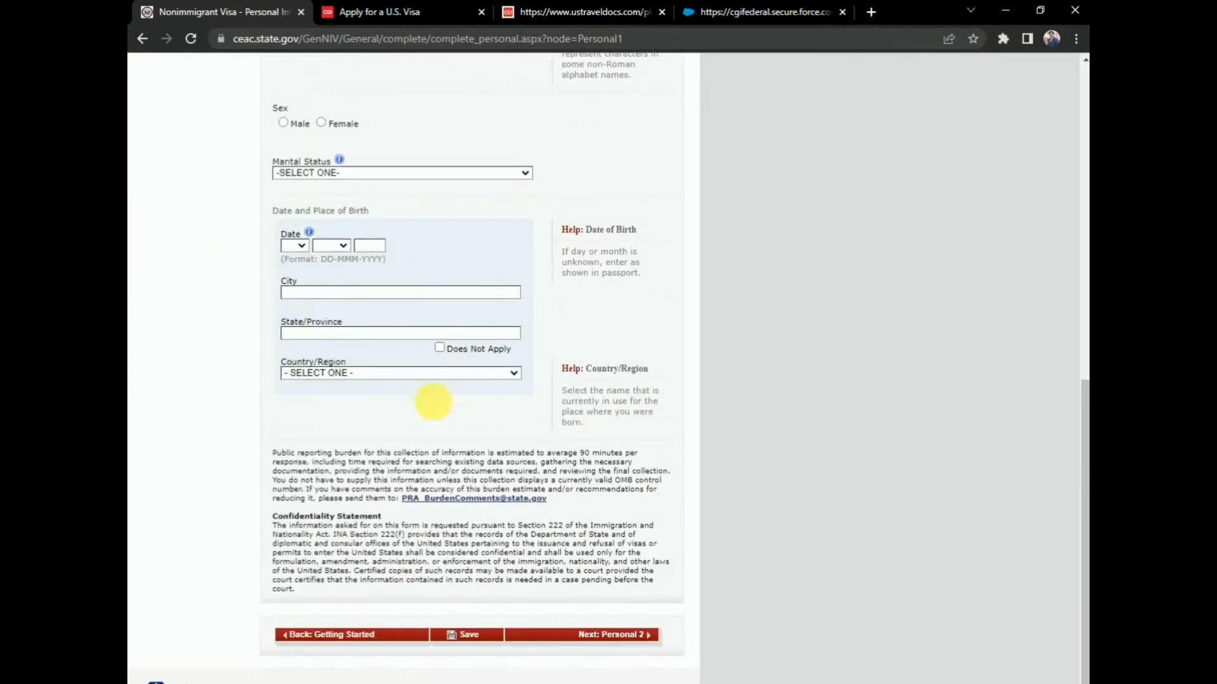
pyautogui.scroll(9, 426, 358)
pyautogui.scroll(1, 431, 412)
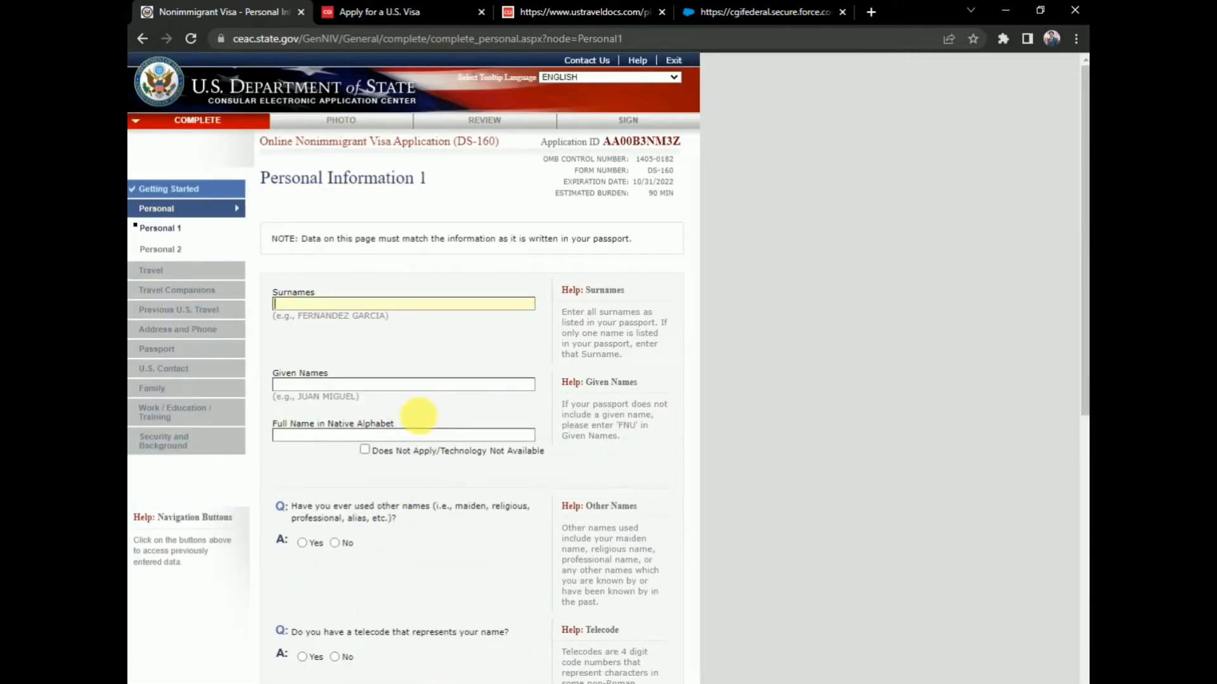
# Check the filled-in Personal Information 1 entries, keeping marital status SINGLE, and mark the birth State/Province as Does Not Apply.
pyautogui.click(577, 681)
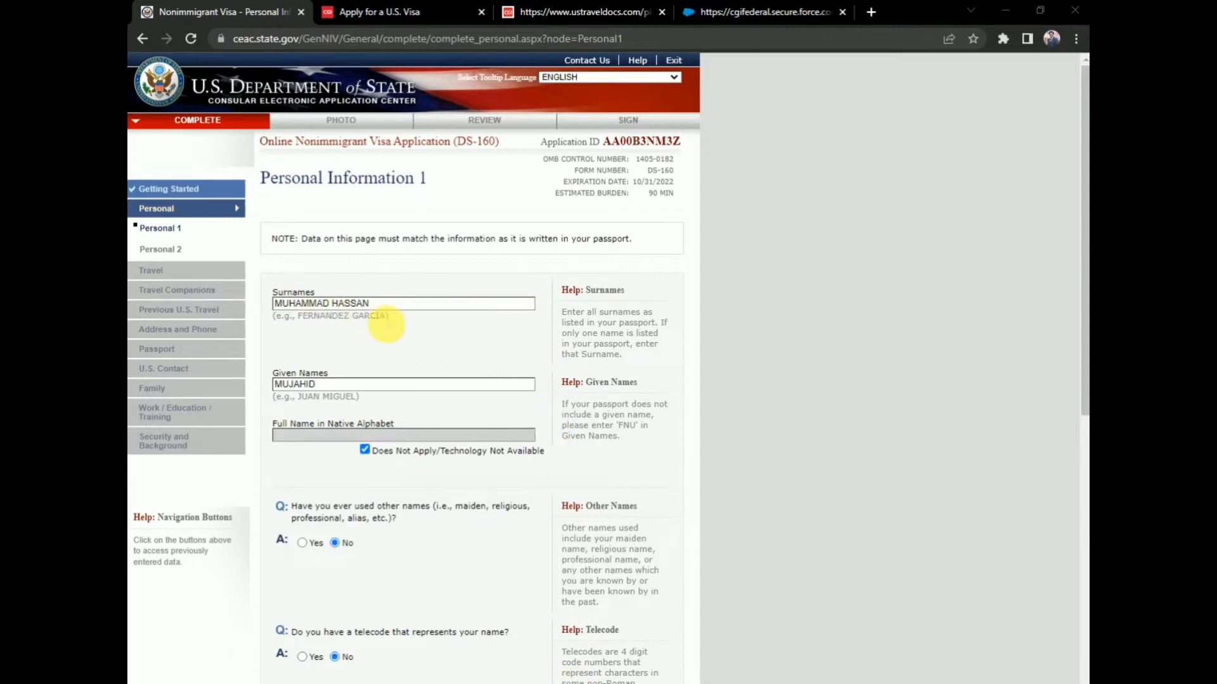
pyautogui.scroll(-2, 372, 326)
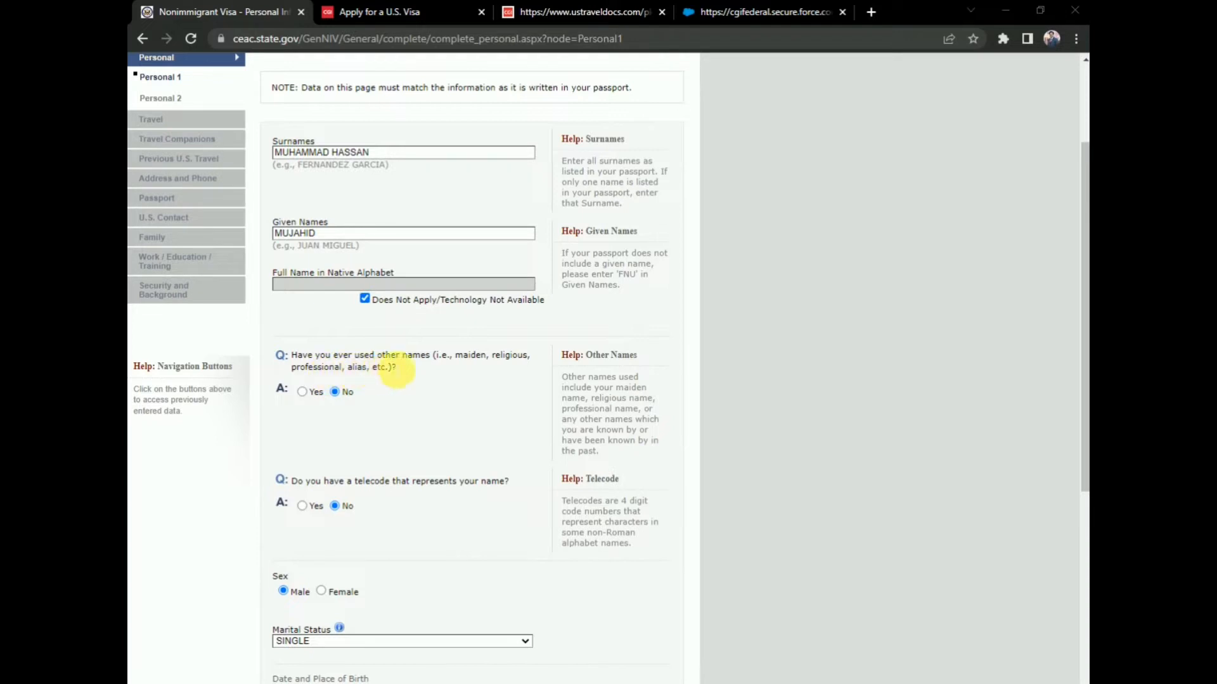
pyautogui.scroll(-2, 380, 393)
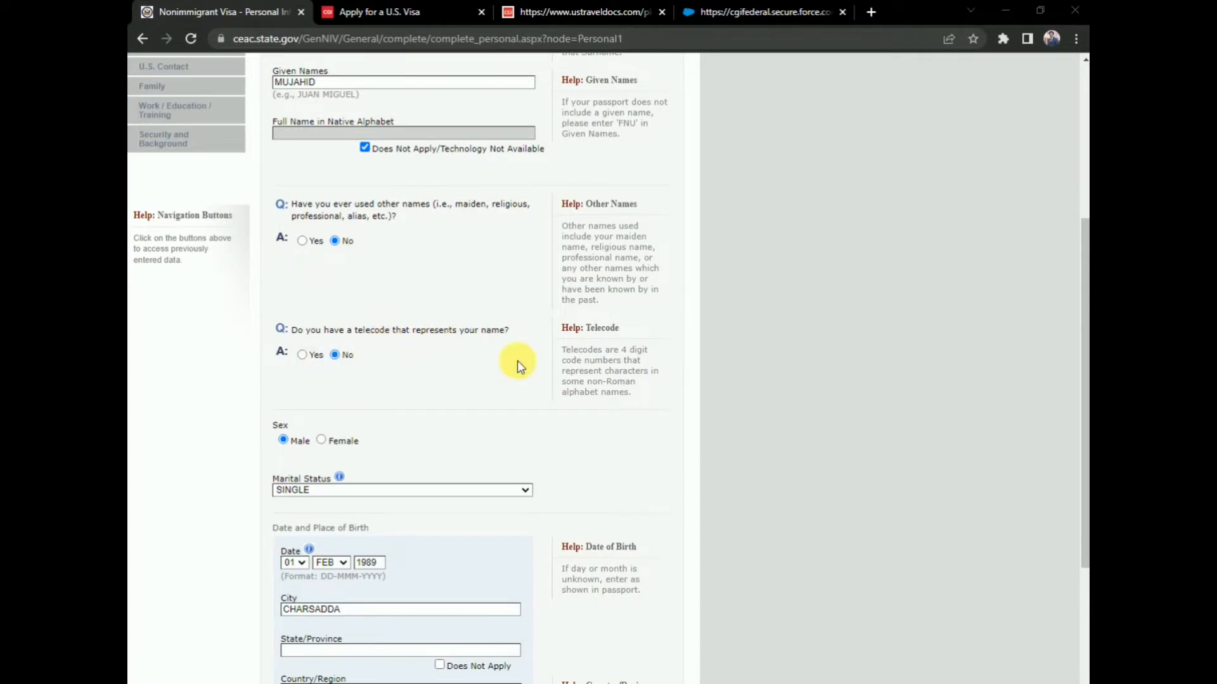
pyautogui.scroll(-2, 514, 374)
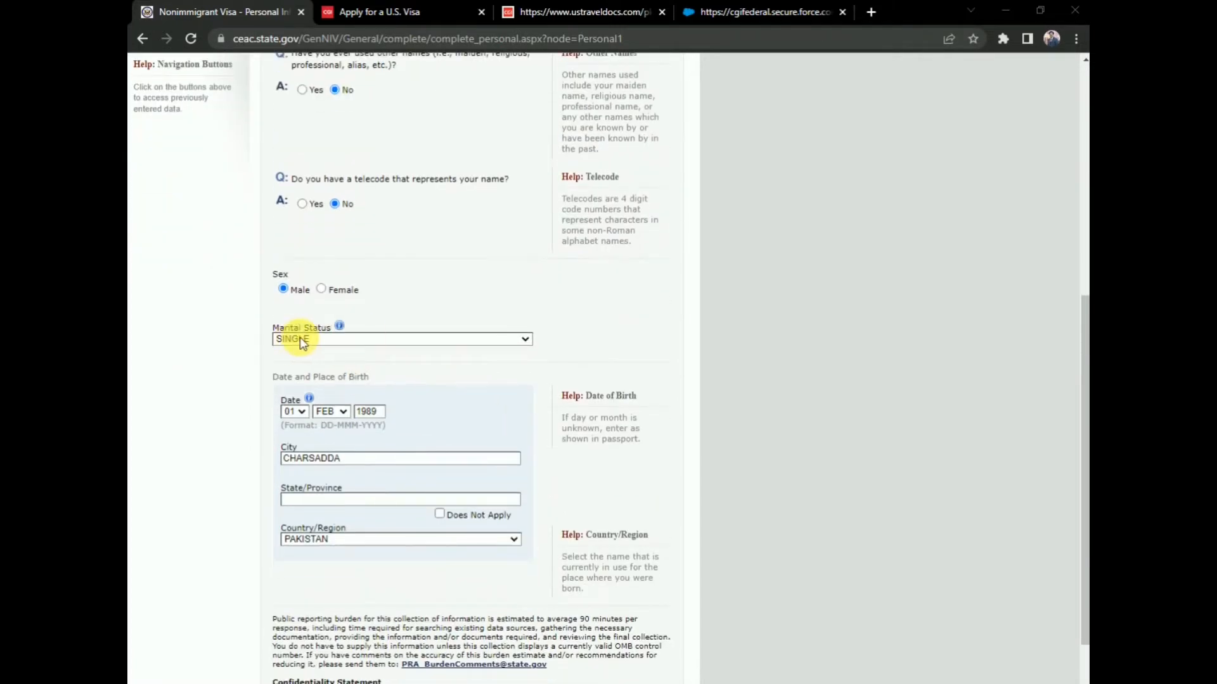
pyautogui.click(299, 340)
pyautogui.click(302, 338)
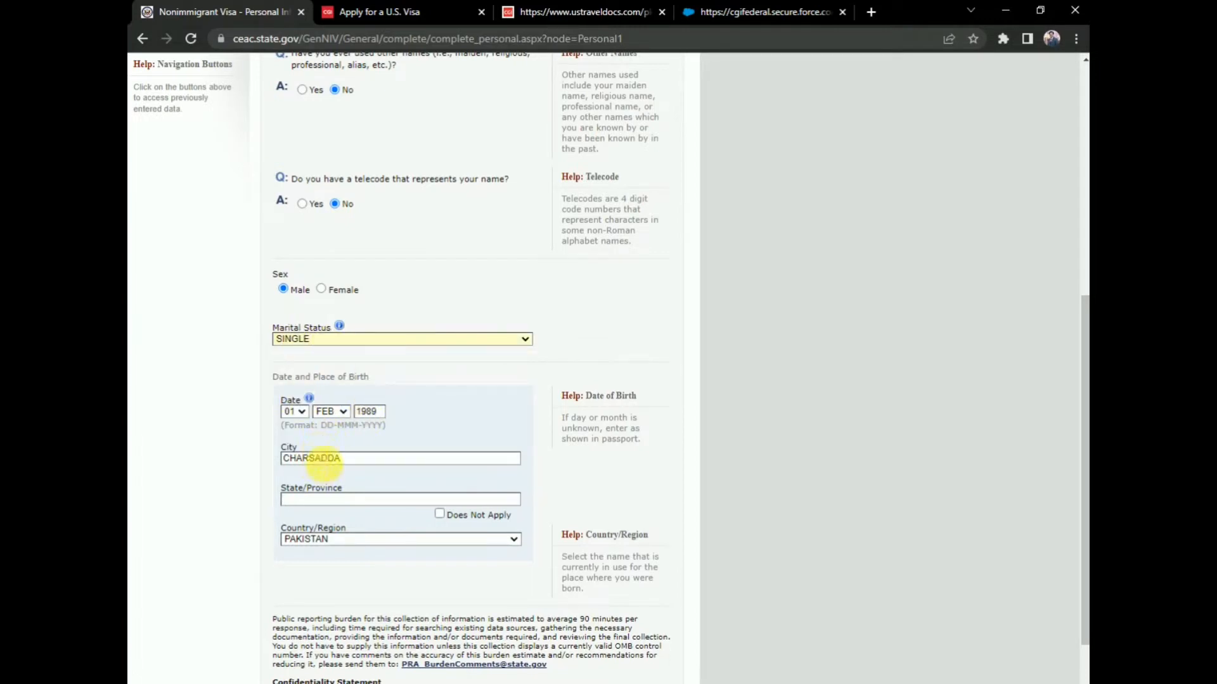
pyautogui.scroll(-2, 292, 451)
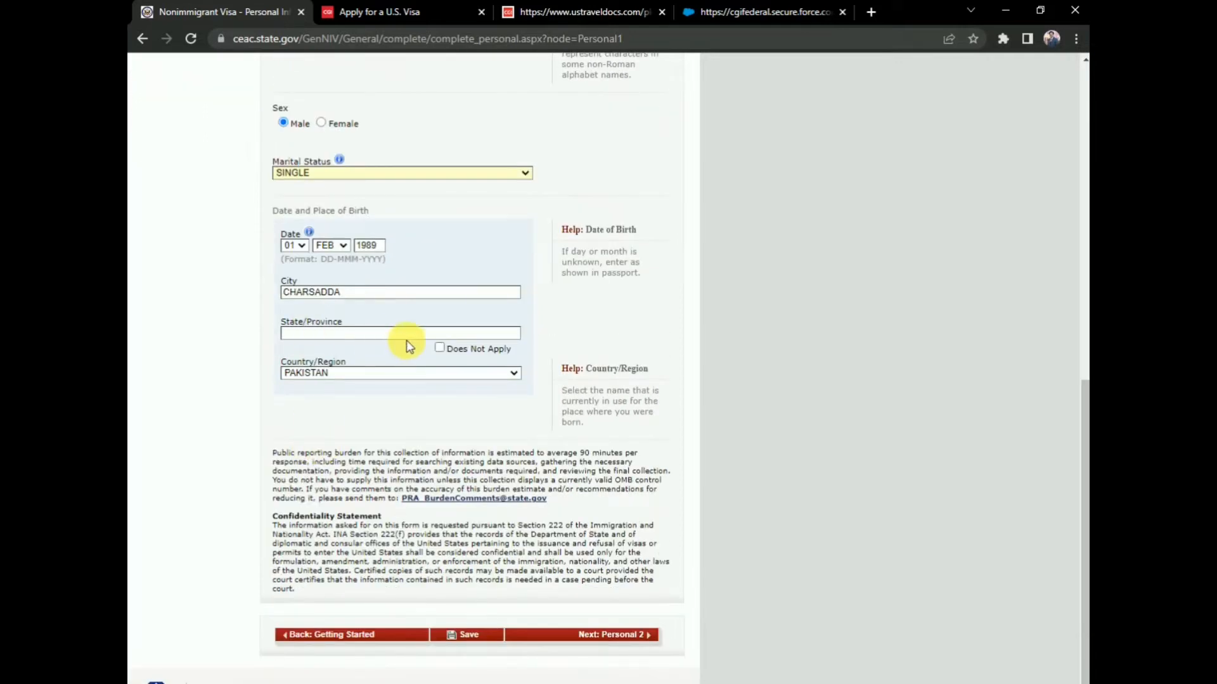
pyautogui.click(439, 348)
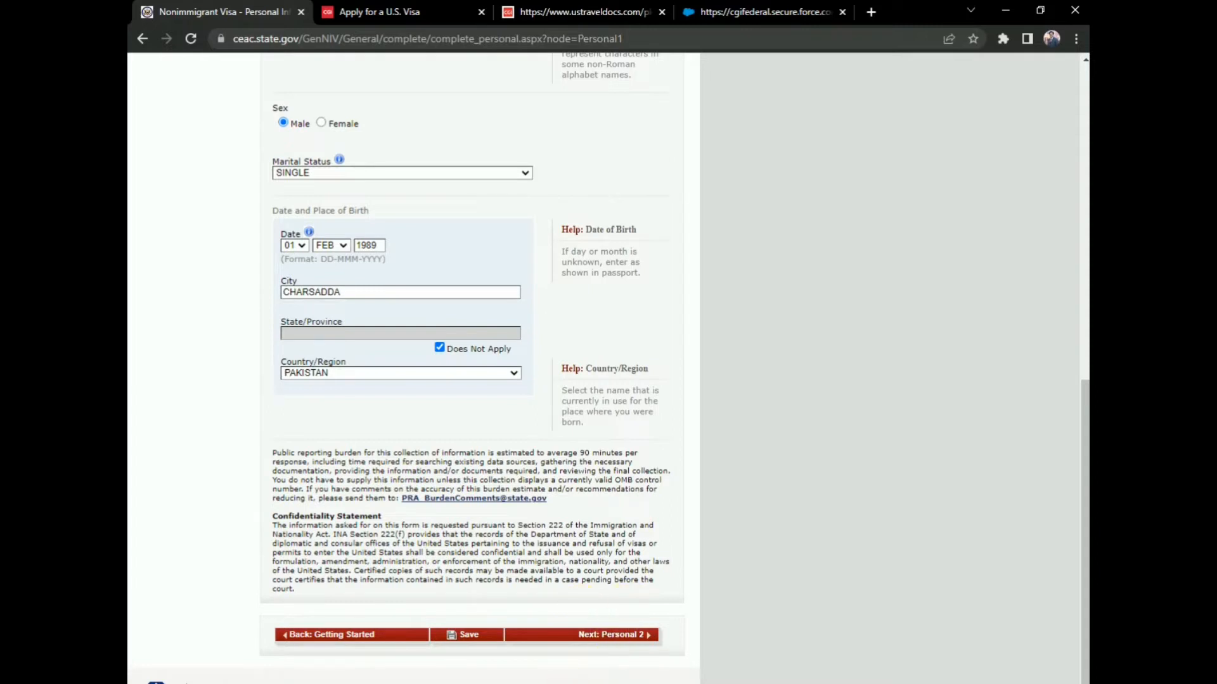
# Save the application, choose to continue it and go on to Personal Information 2.
pyautogui.click(481, 635)
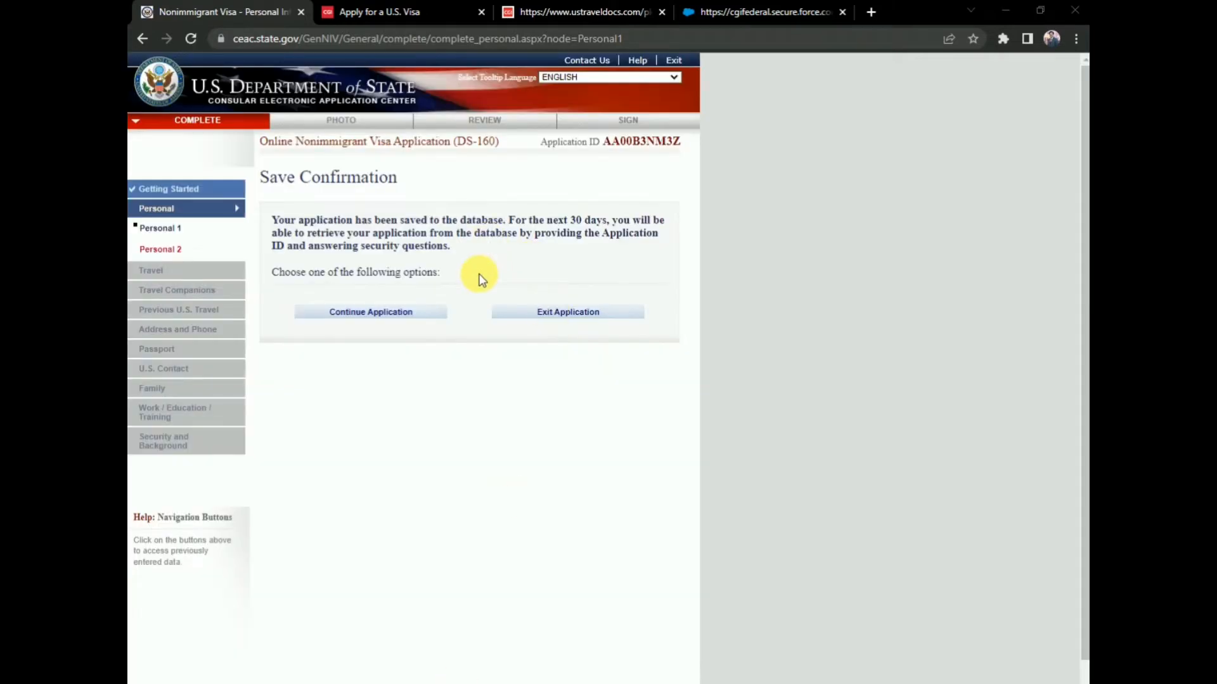
pyautogui.click(368, 315)
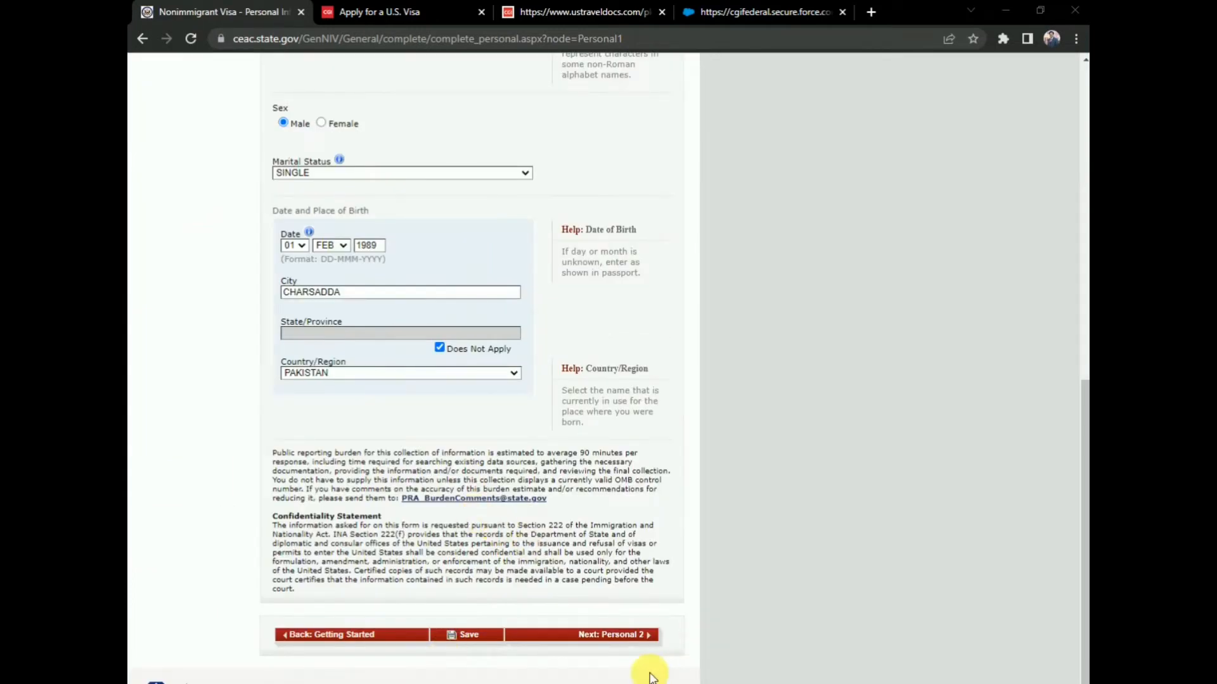
pyautogui.click(623, 637)
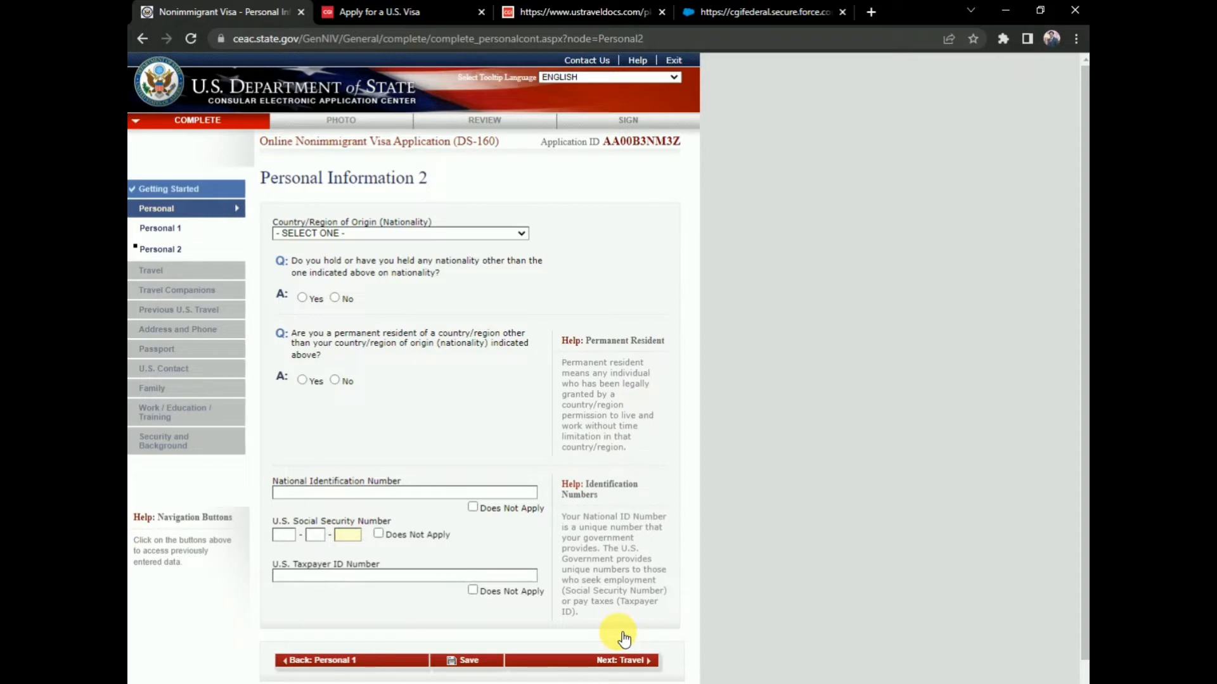
# Set the nationality to PAKISTAN and answer No to holding another nationality and to permanent residence in another country.
pyautogui.scroll(-2, 428, 375)
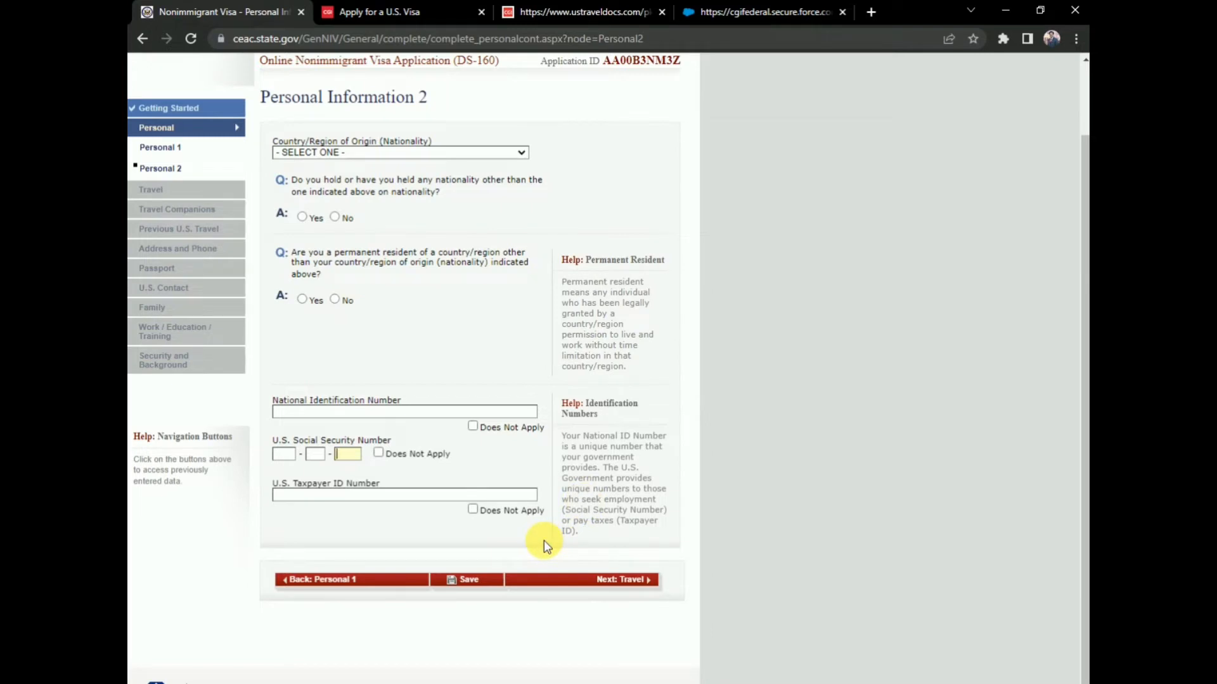
pyautogui.scroll(2, 543, 541)
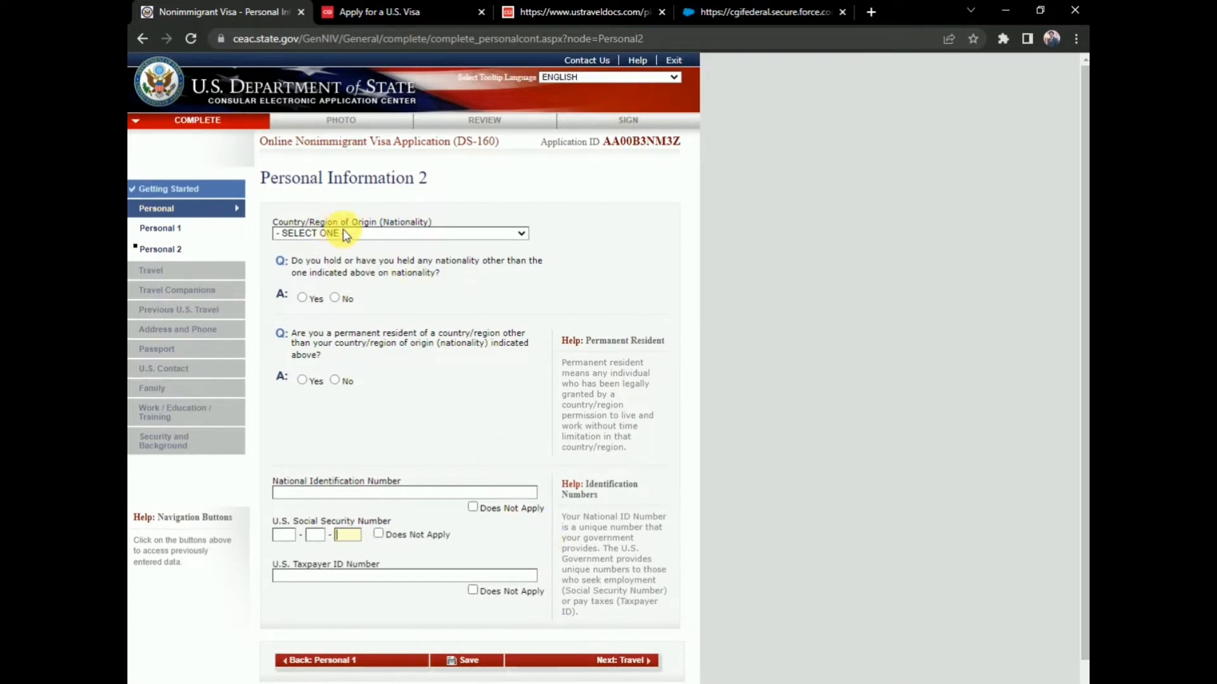
pyautogui.click(435, 235)
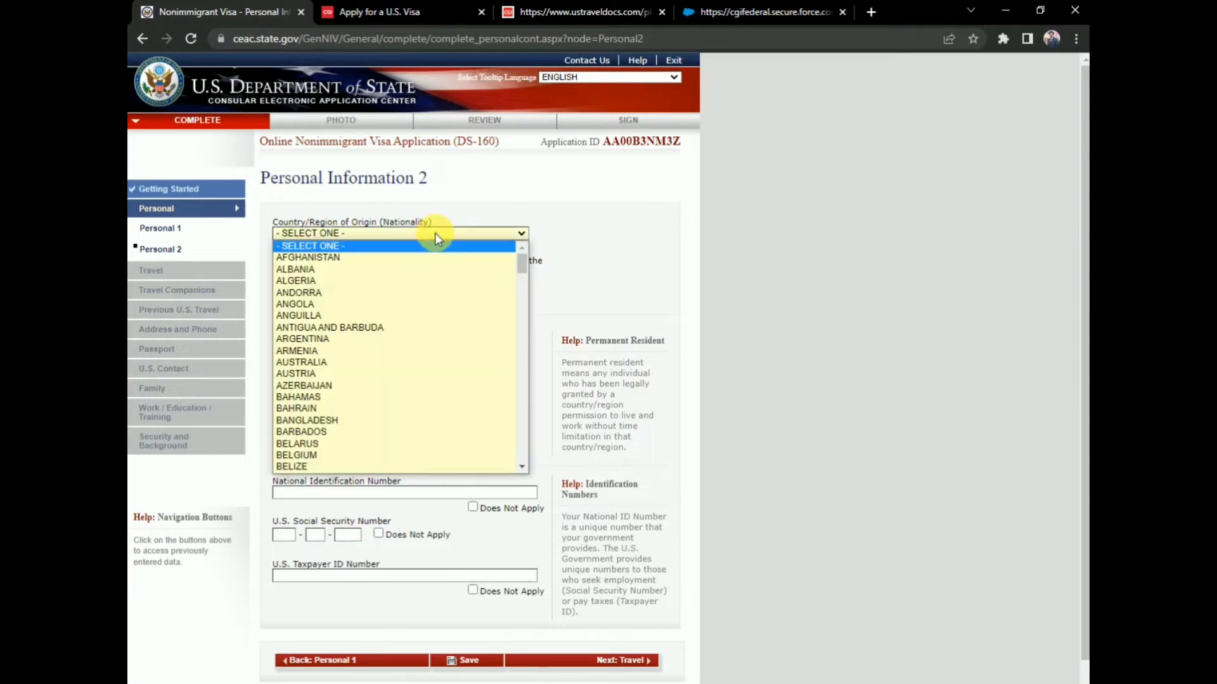
pyautogui.press('p')
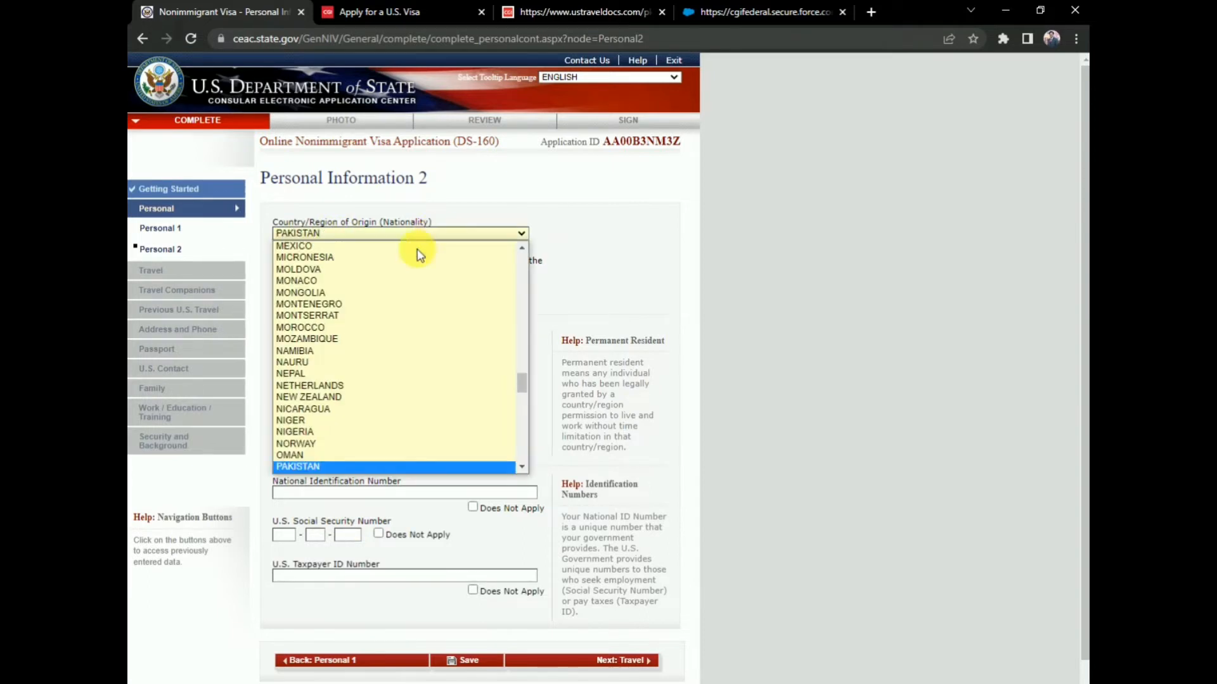
pyautogui.click(315, 466)
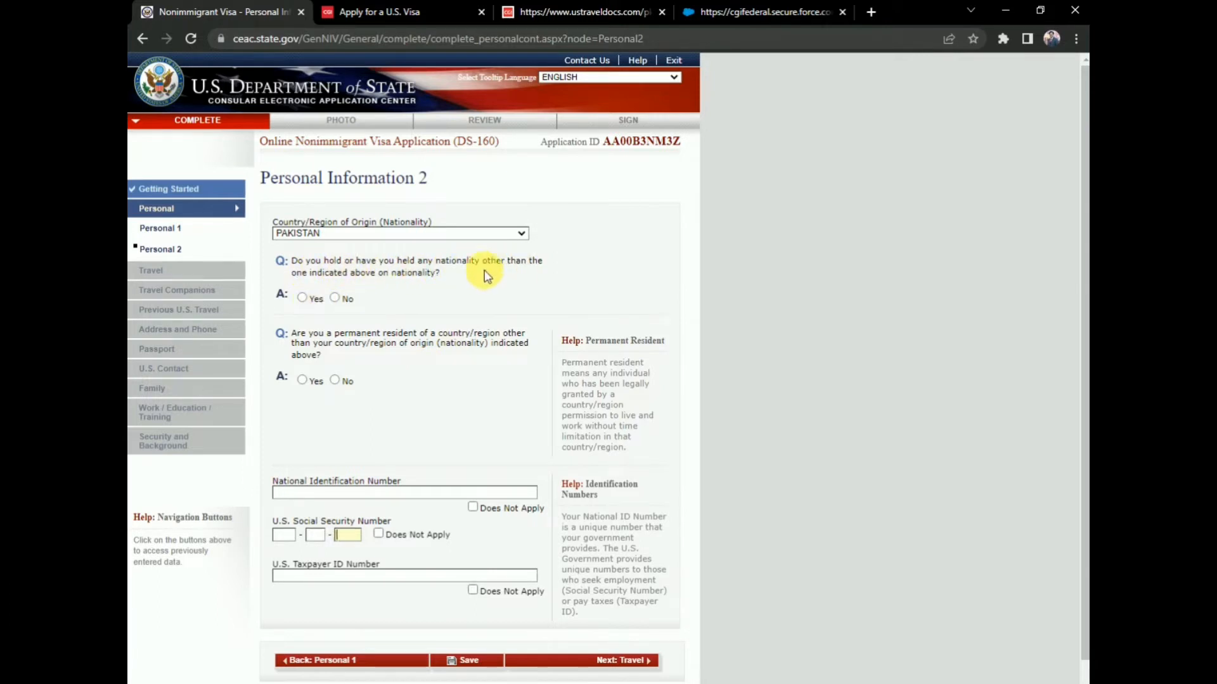
pyautogui.click(337, 297)
pyautogui.click(335, 380)
pyautogui.scroll(-1, 443, 437)
pyautogui.scroll(1, 345, 444)
pyautogui.scroll(-1, 374, 431)
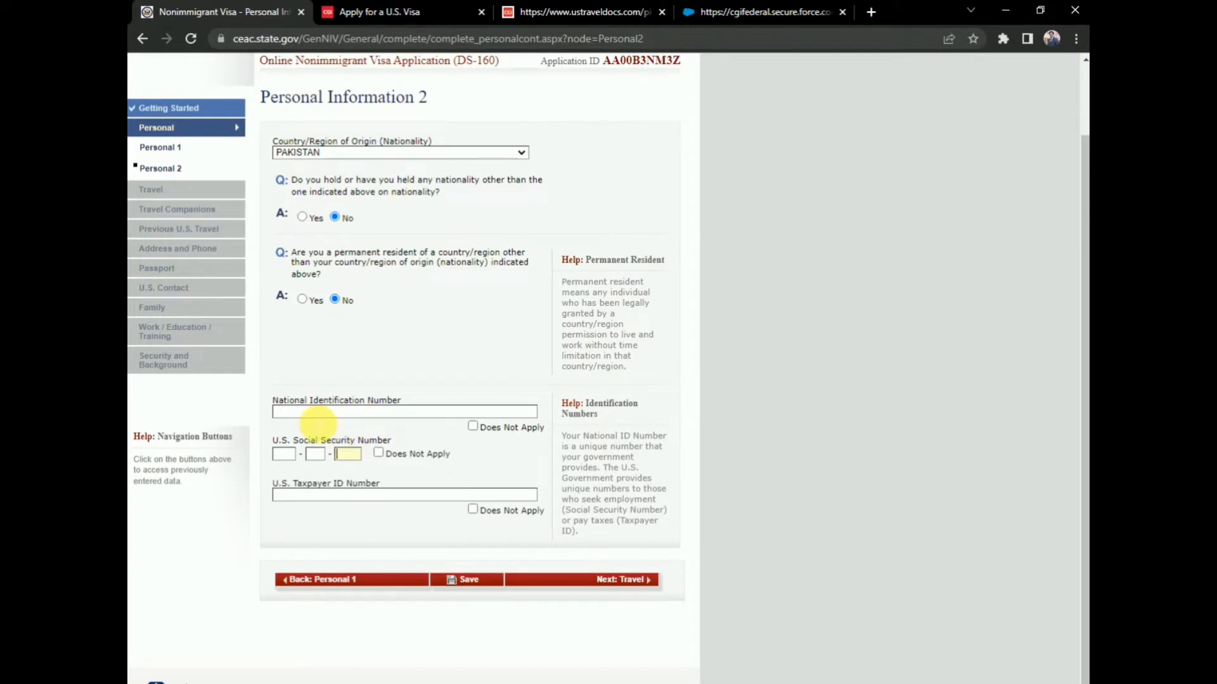
pyautogui.click(317, 413)
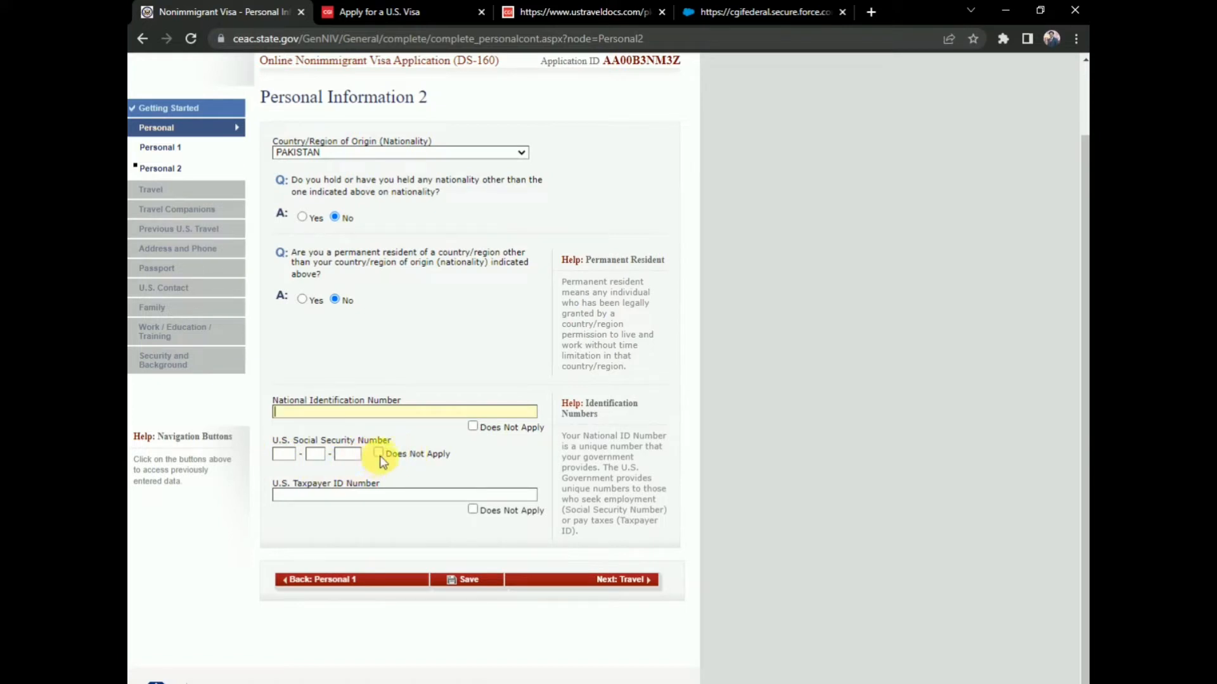
pyautogui.click(348, 454)
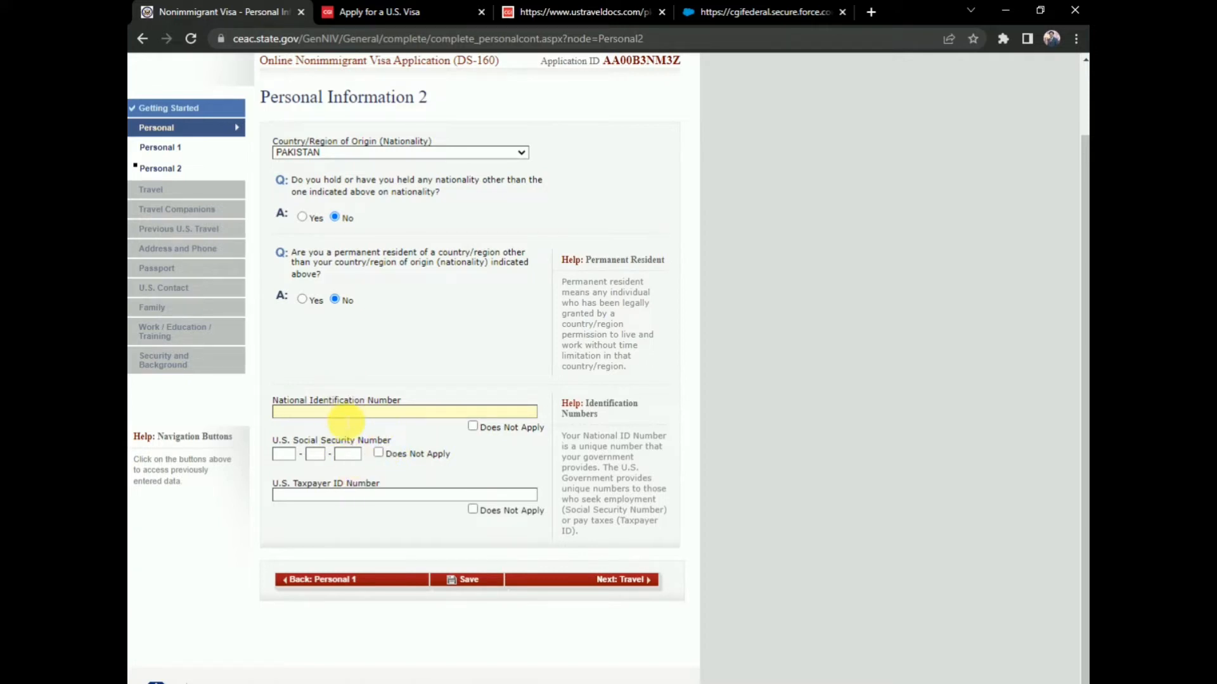
pyautogui.click(405, 455)
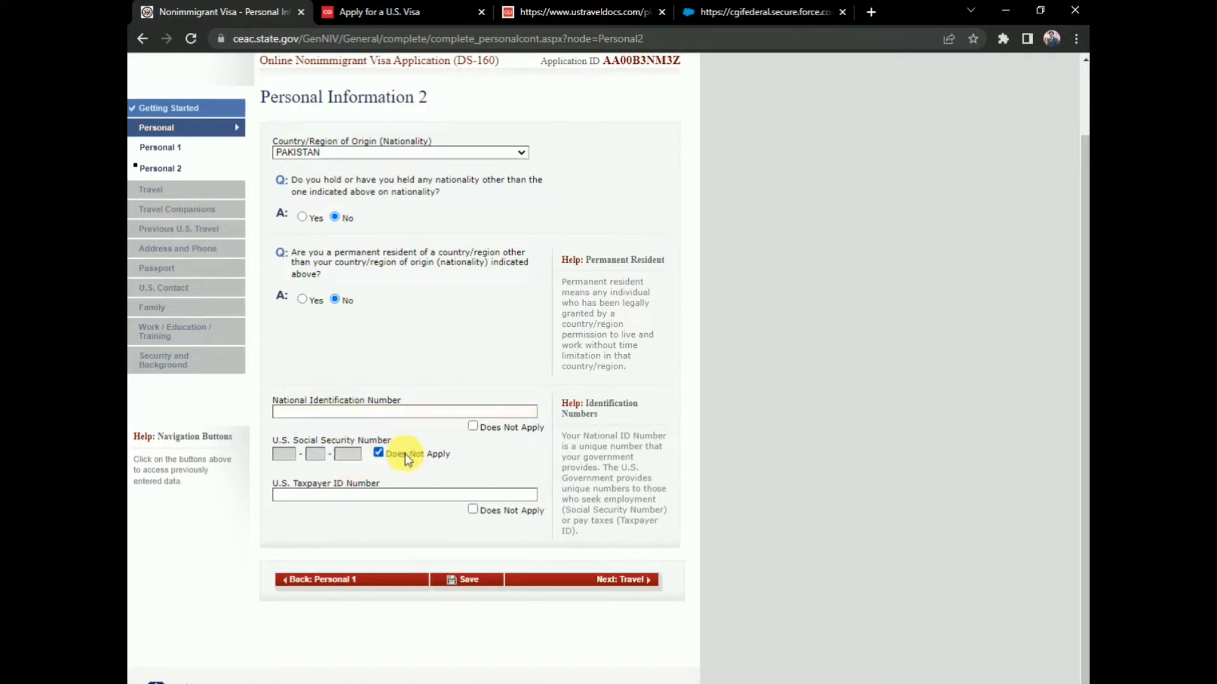
pyautogui.click(473, 426)
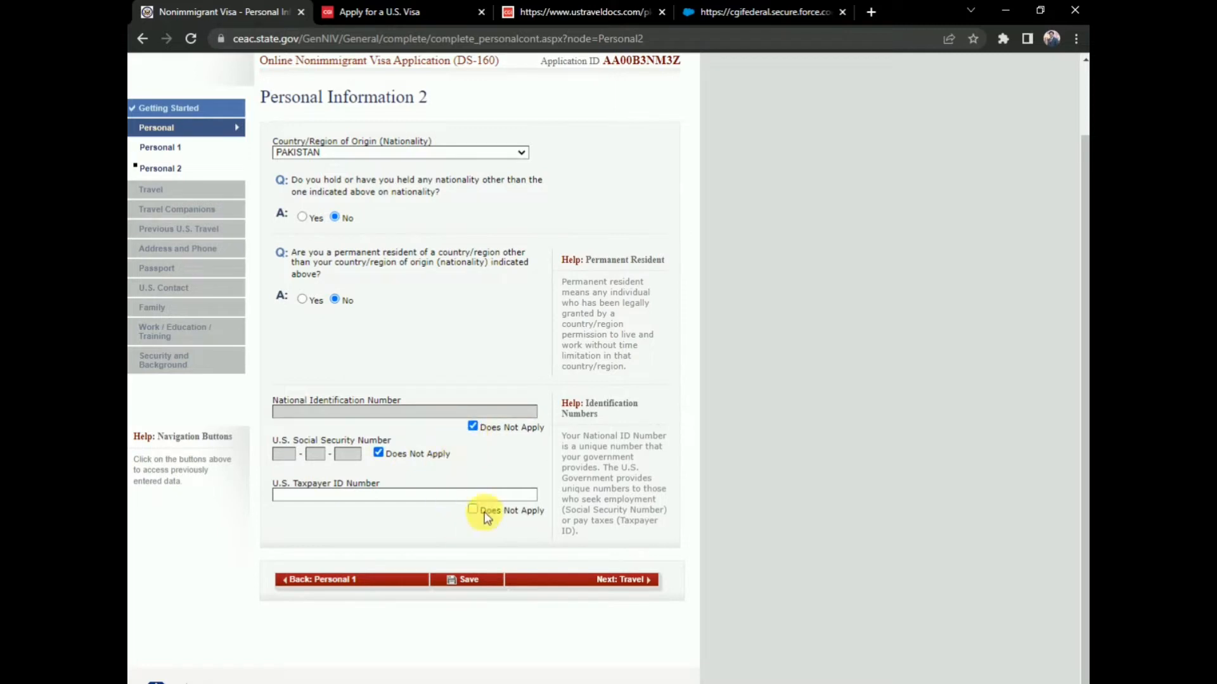
pyautogui.click(473, 510)
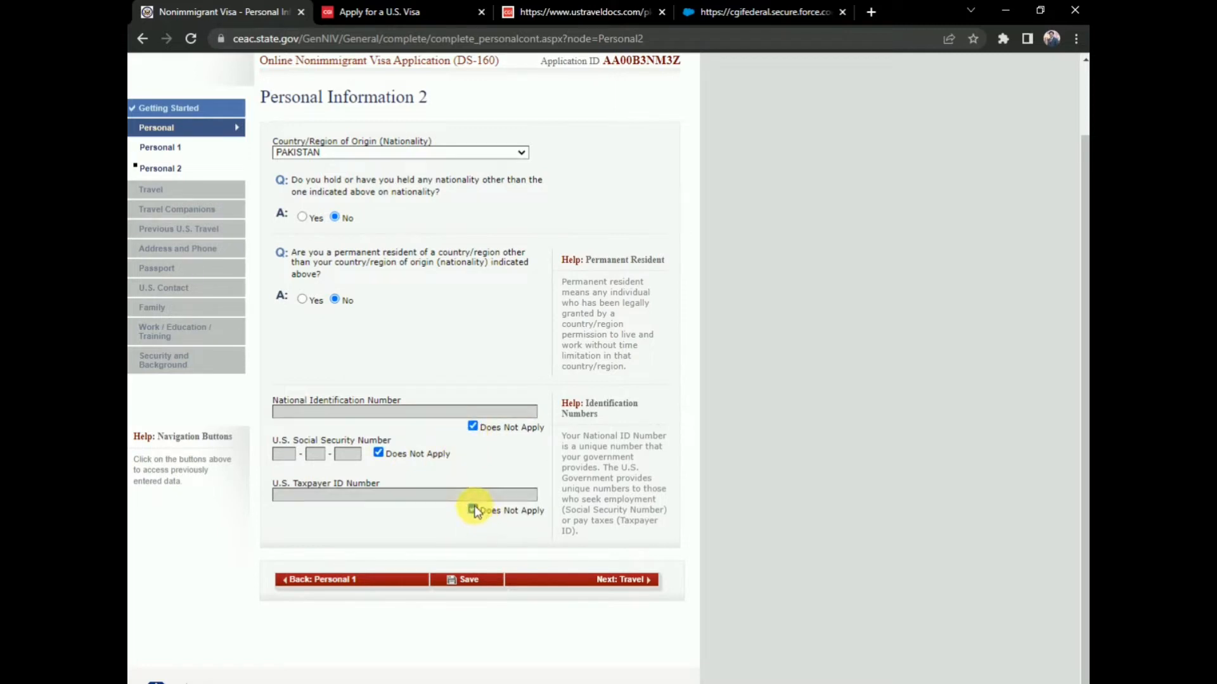
pyautogui.click(379, 453)
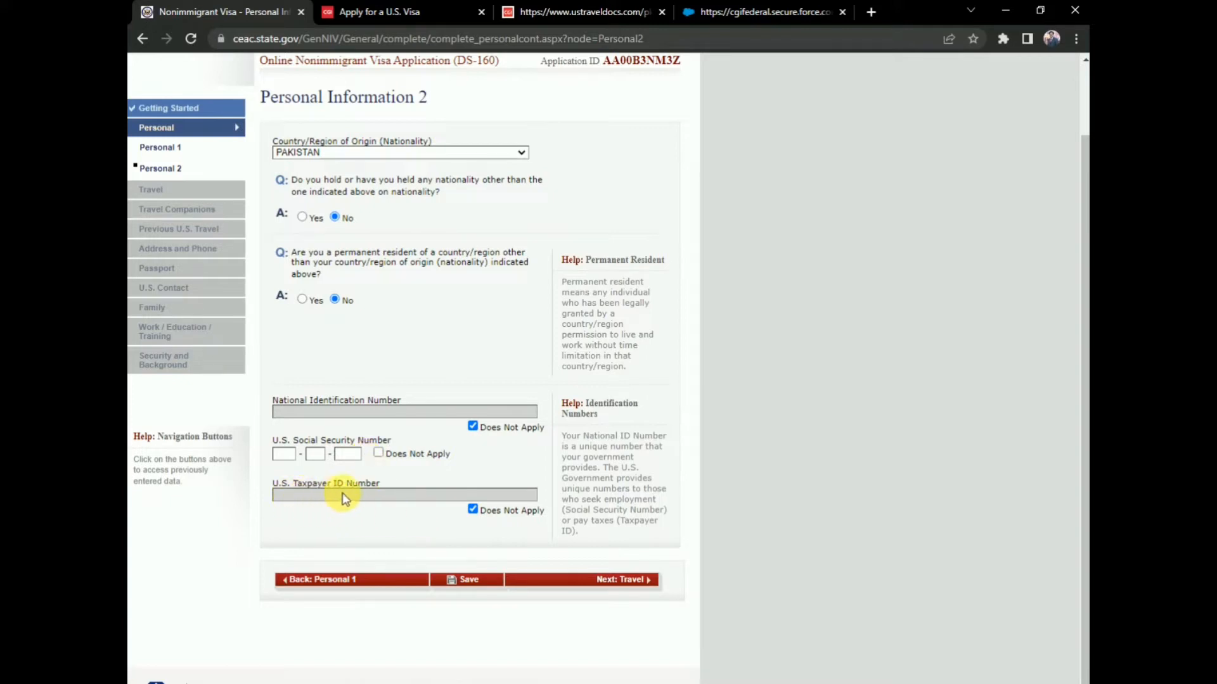
pyautogui.click(472, 509)
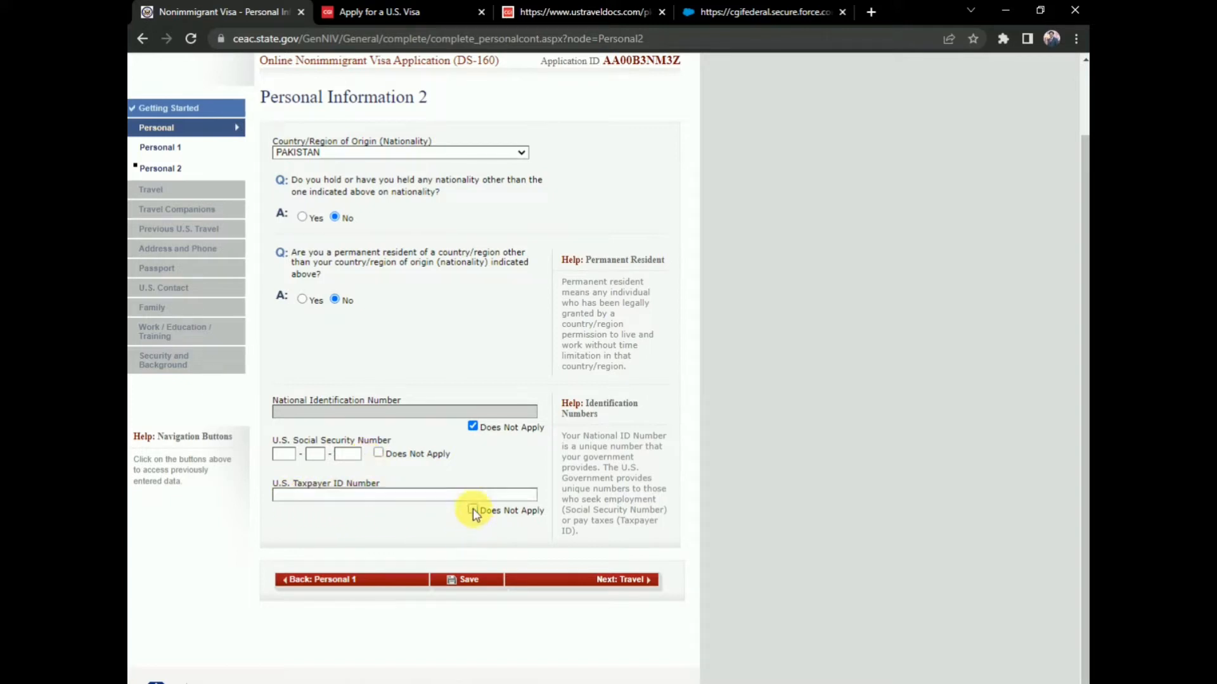
pyautogui.click(472, 425)
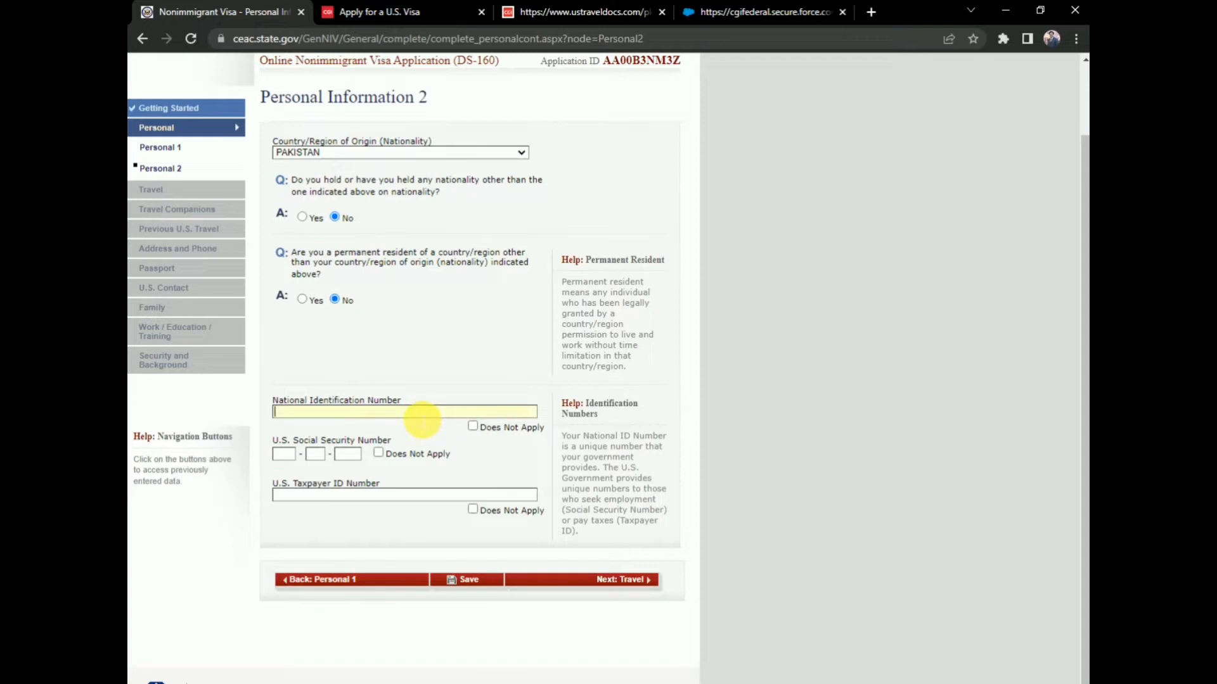
# Mark the national identification, U.S. Social Security and U.S. taxpayer ID numbers as Does Not Apply and go on to Travel Information.
pyautogui.click(473, 426)
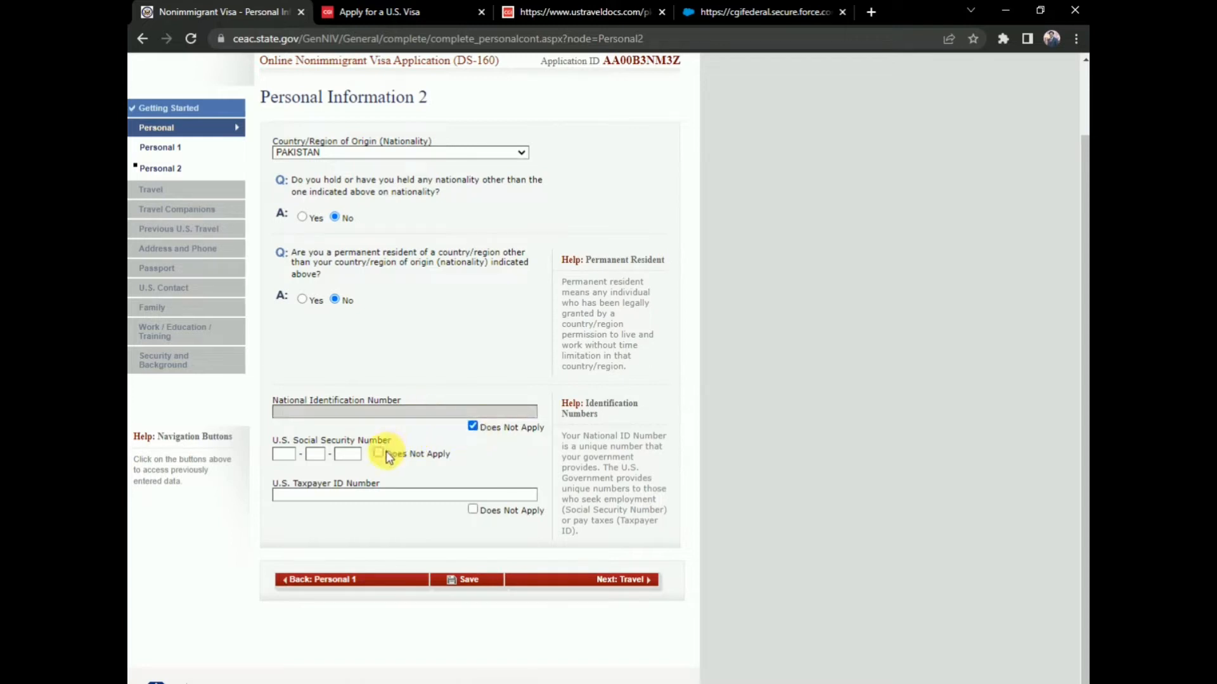
pyautogui.click(388, 456)
pyautogui.click(473, 510)
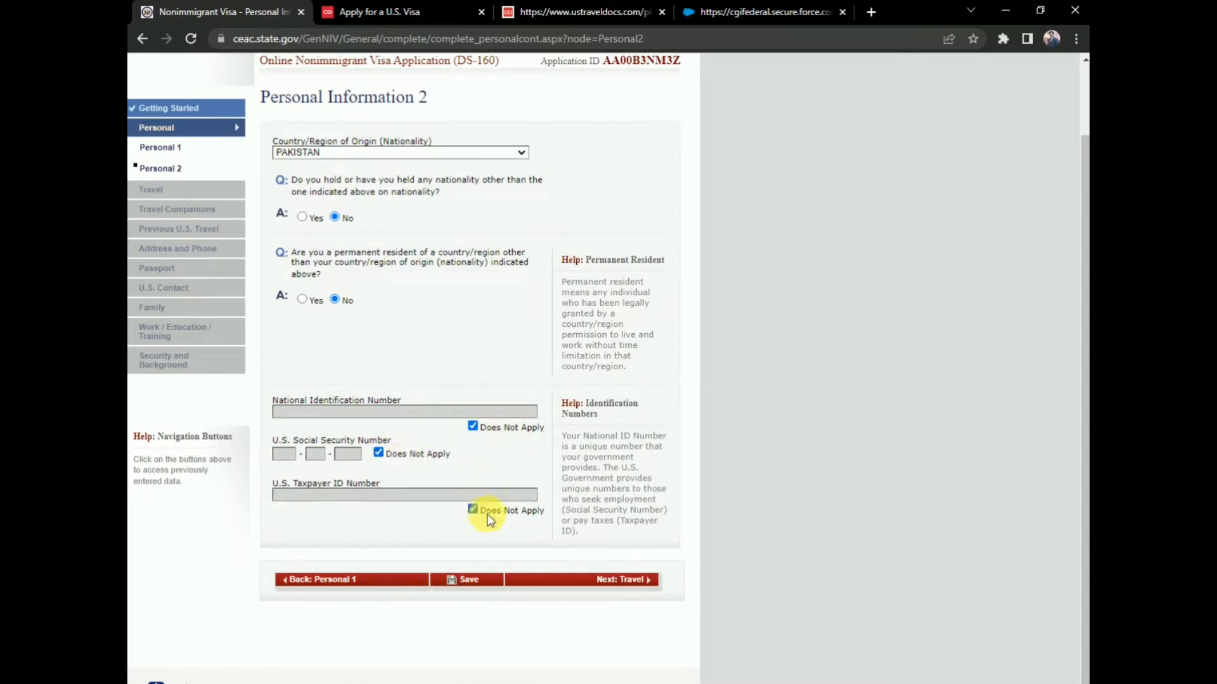
pyautogui.click(599, 576)
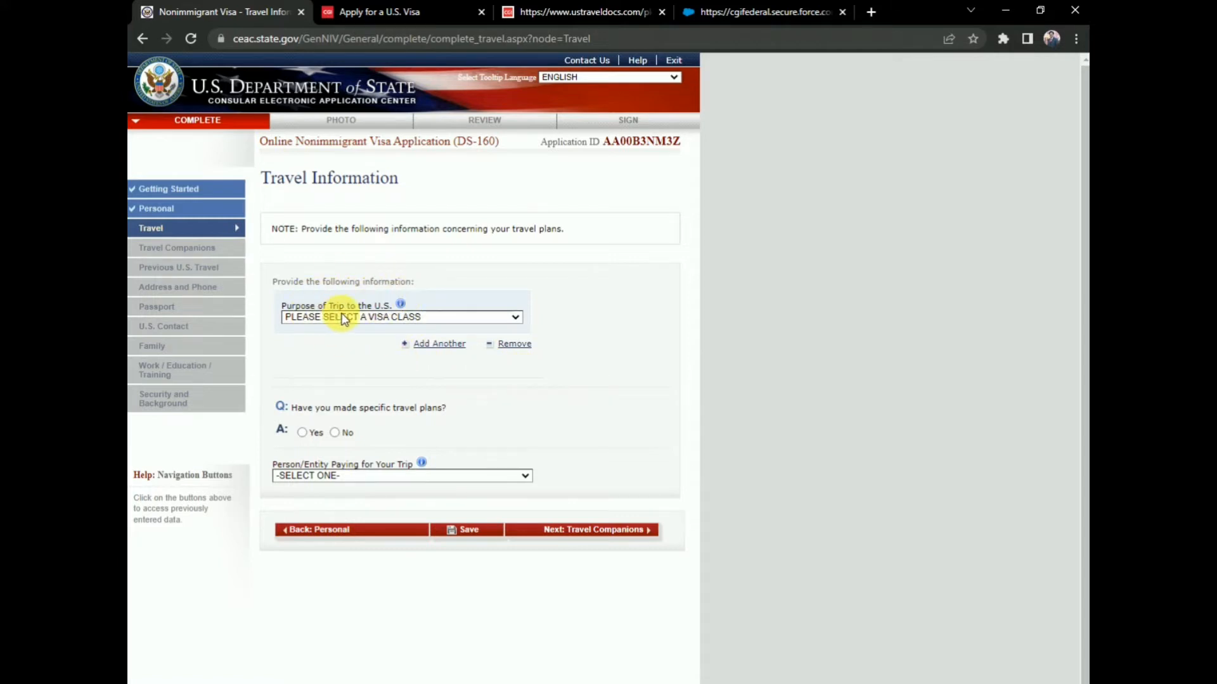
# Set the purpose of trip to TEMP. BUSINESS PLEASURE VISITOR (B) and specify BUSINESS & TOURISM (TEMPORARY VISITOR) (B1/B2).
pyautogui.click(470, 315)
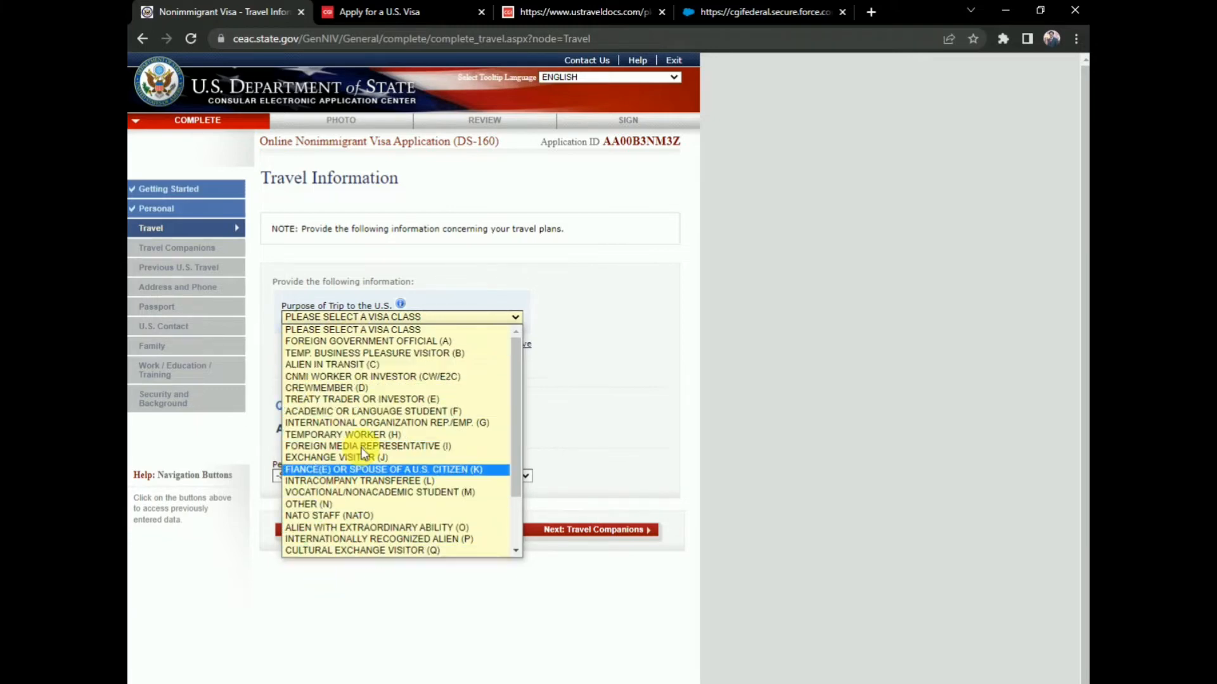
pyautogui.scroll(-2, 368, 463)
pyautogui.scroll(2, 388, 511)
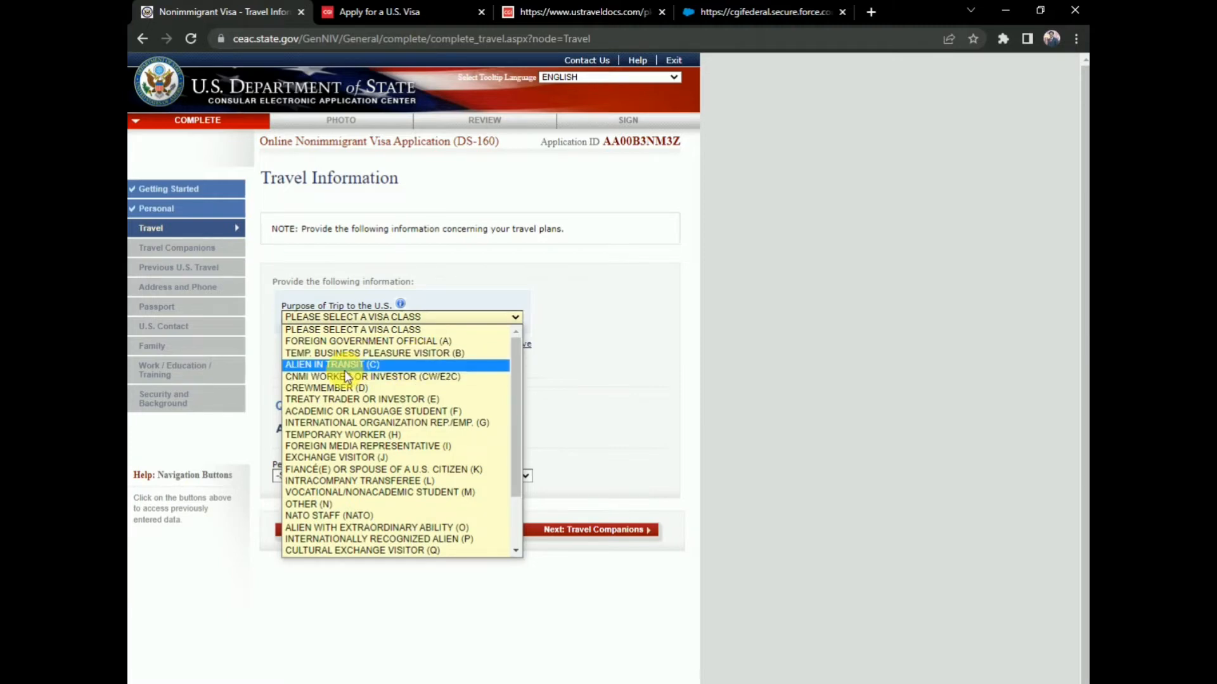
pyautogui.scroll(-2, 379, 455)
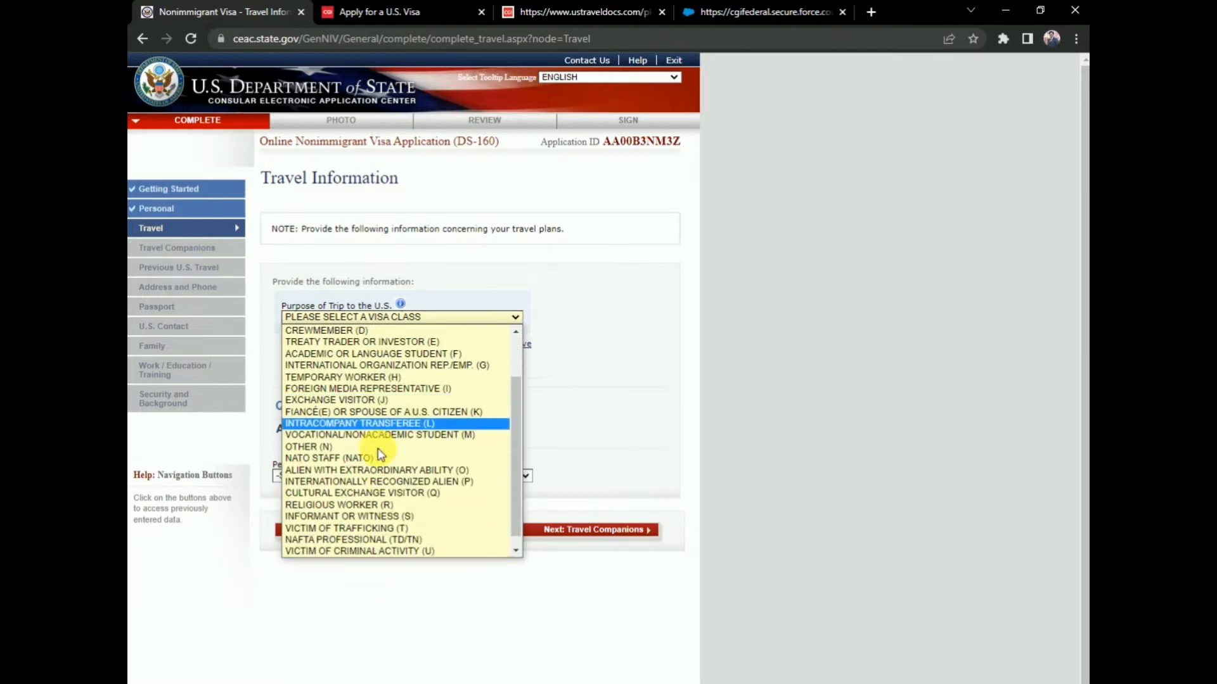
pyautogui.scroll(1, 417, 510)
pyautogui.scroll(2, 417, 507)
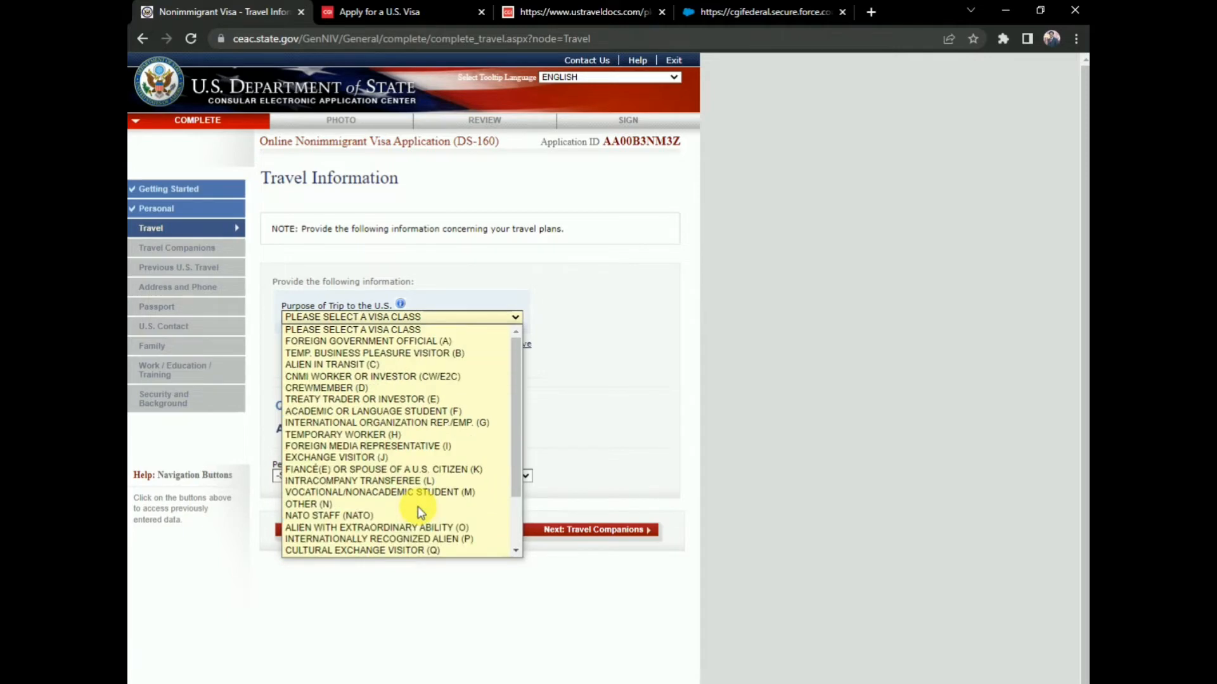
pyautogui.click(424, 352)
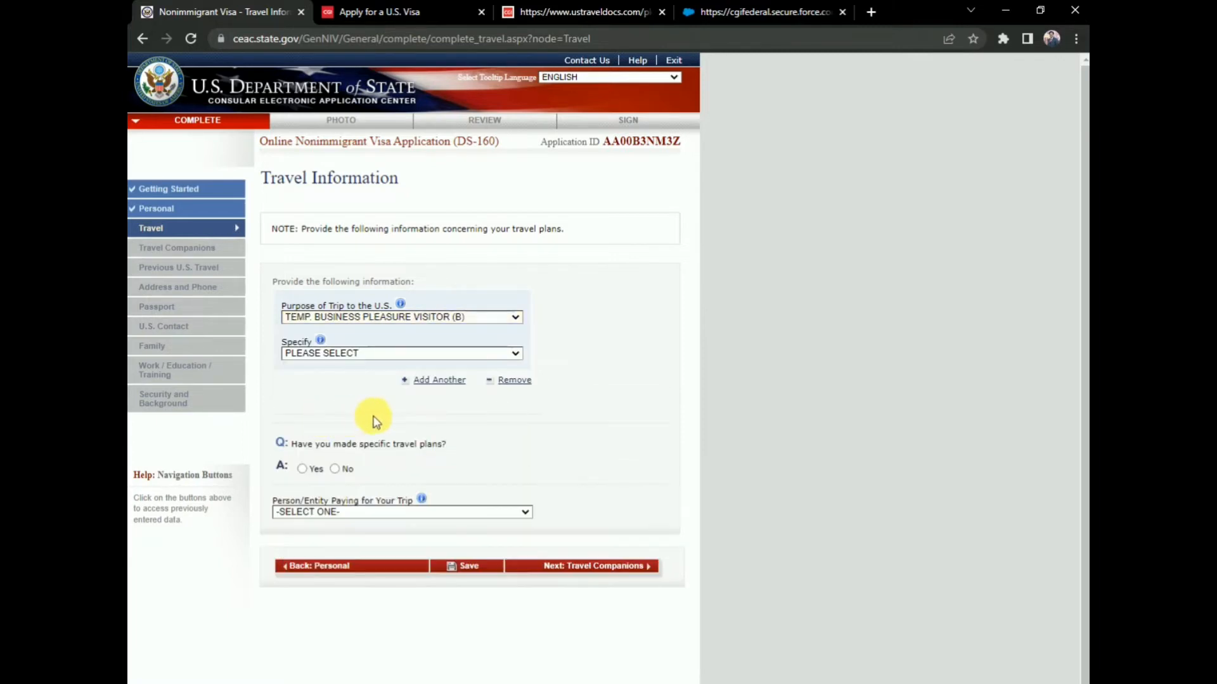
pyautogui.click(411, 353)
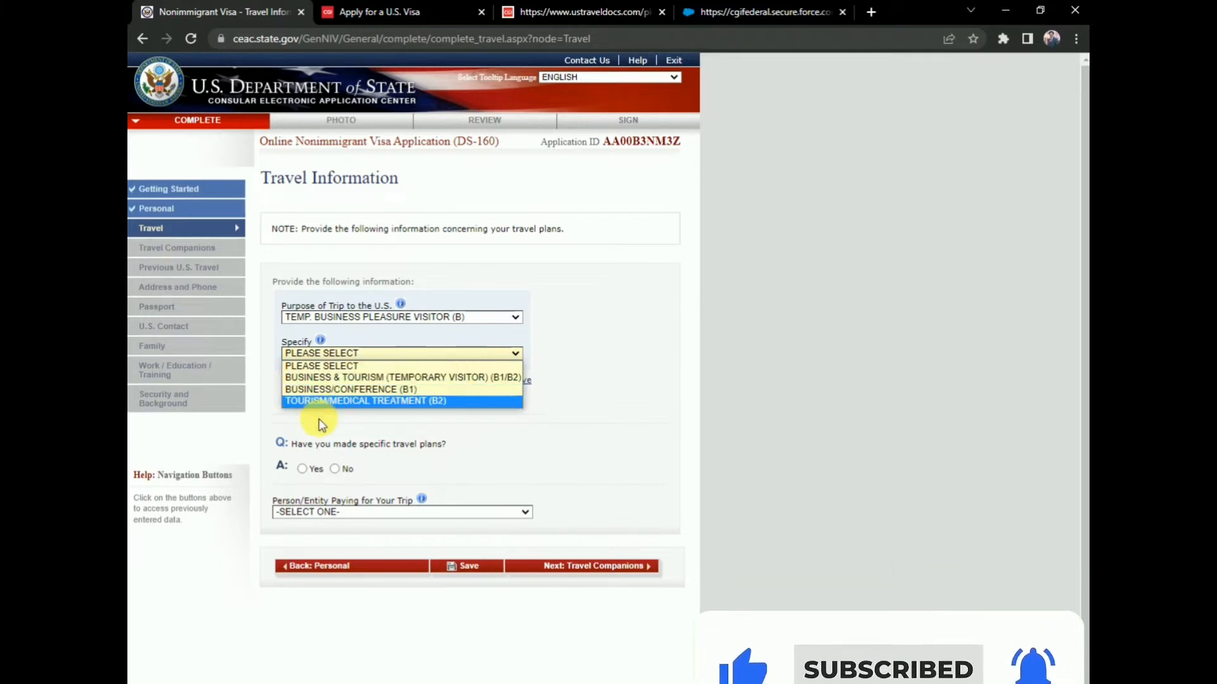
pyautogui.click(370, 377)
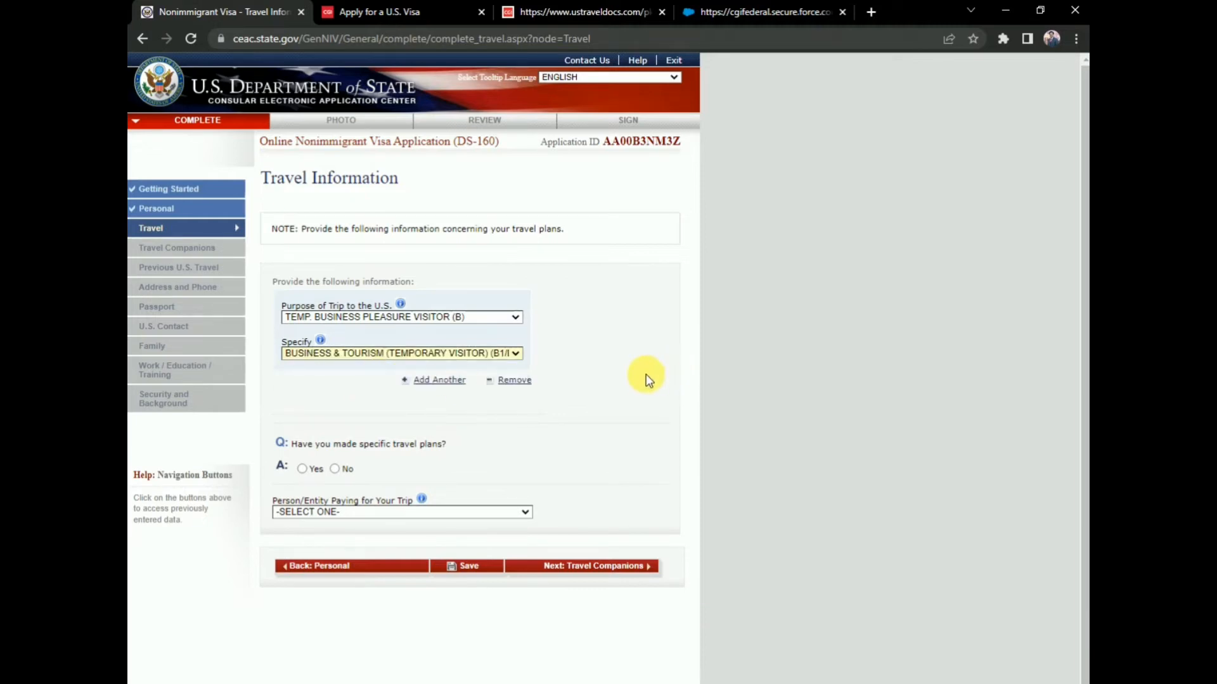
pyautogui.scroll(-1, 396, 400)
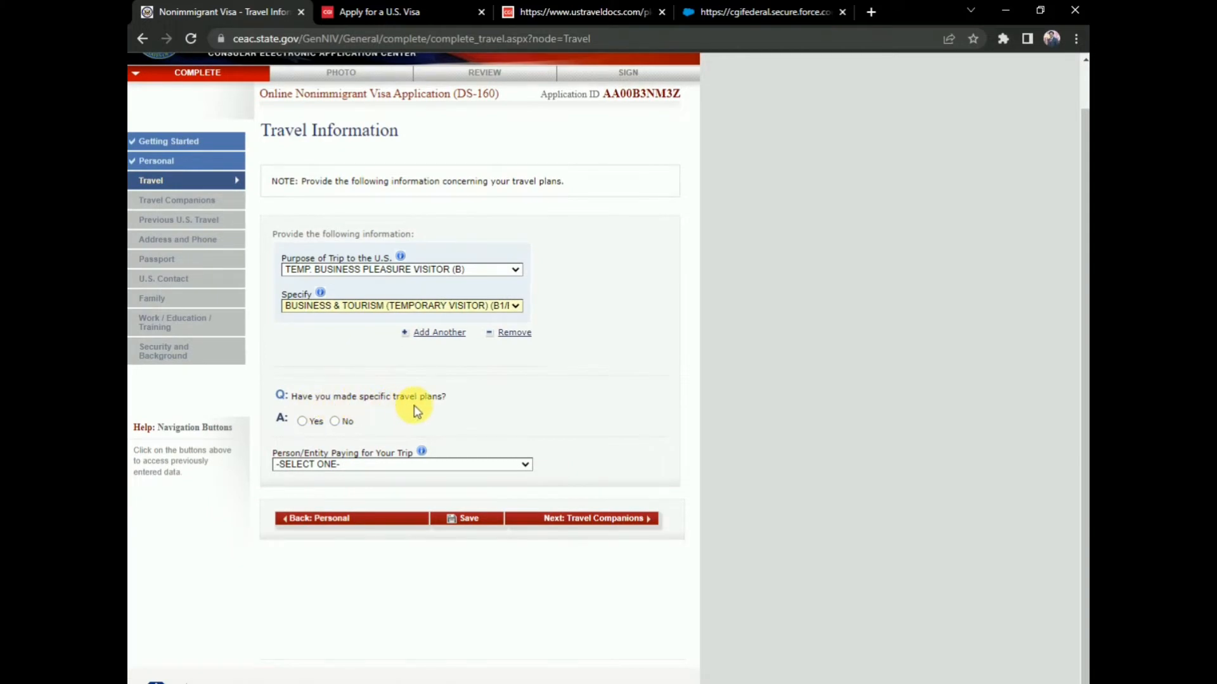
# Answer No to having made specific travel plans.
pyautogui.scroll(1, 358, 429)
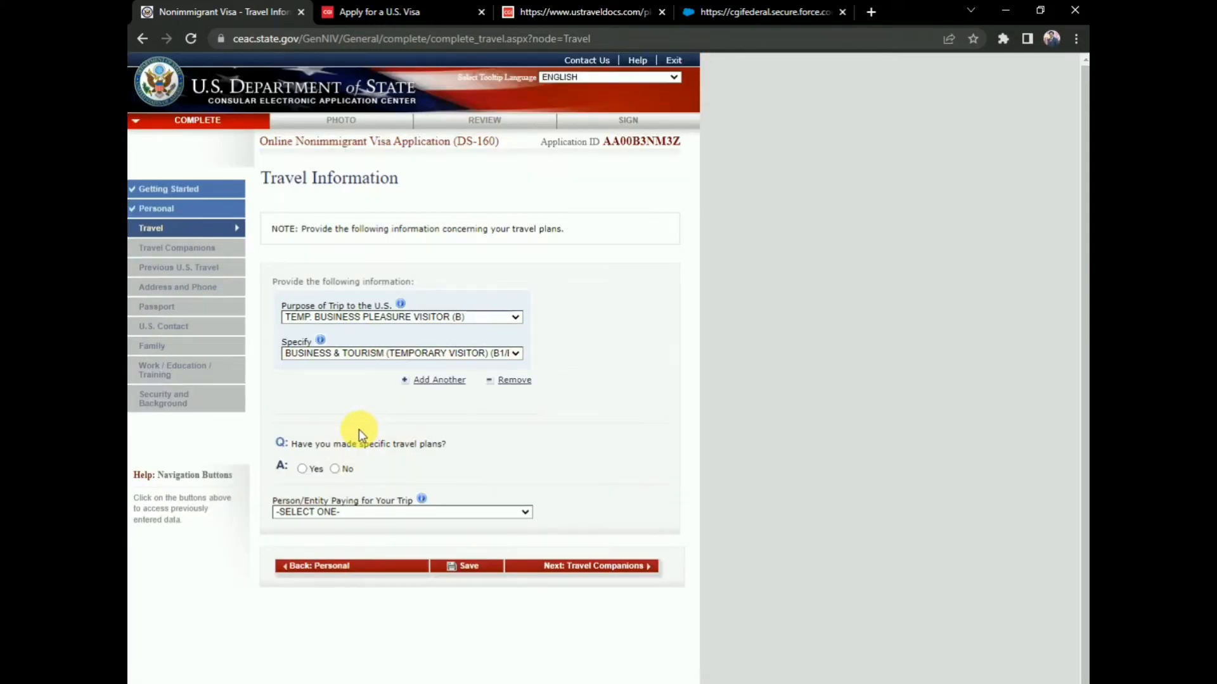
pyautogui.scroll(-1, 366, 428)
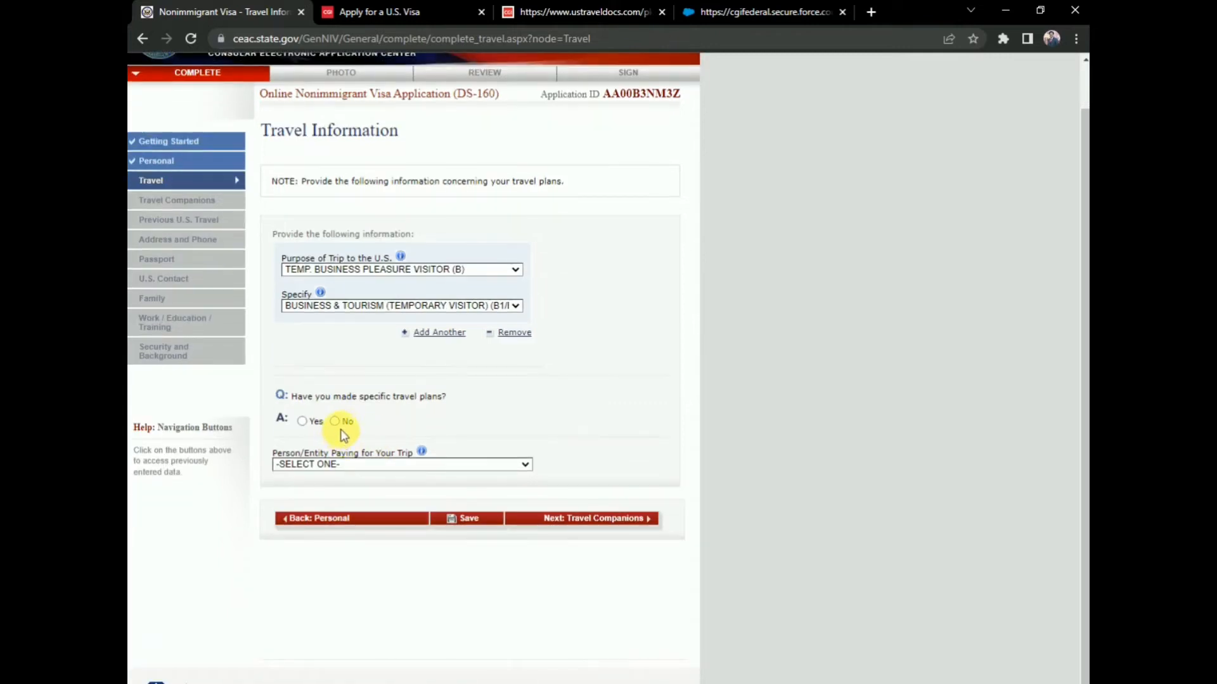
pyautogui.click(346, 423)
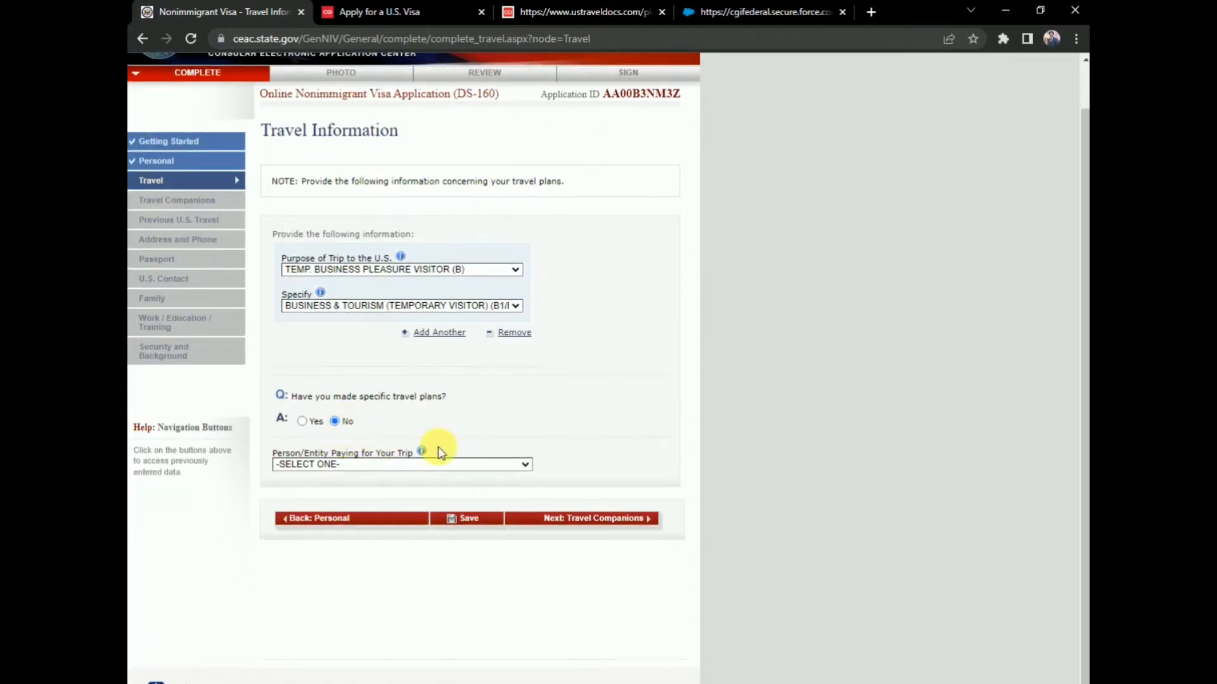
pyautogui.click(511, 467)
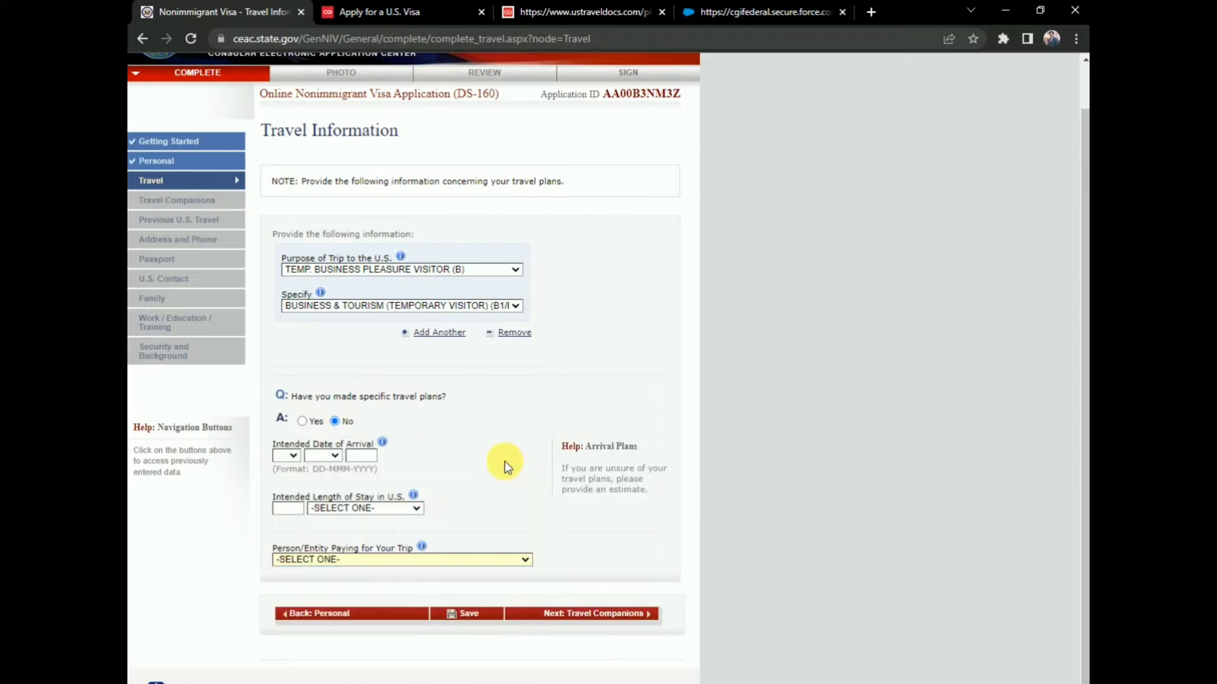
pyautogui.click(697, 289)
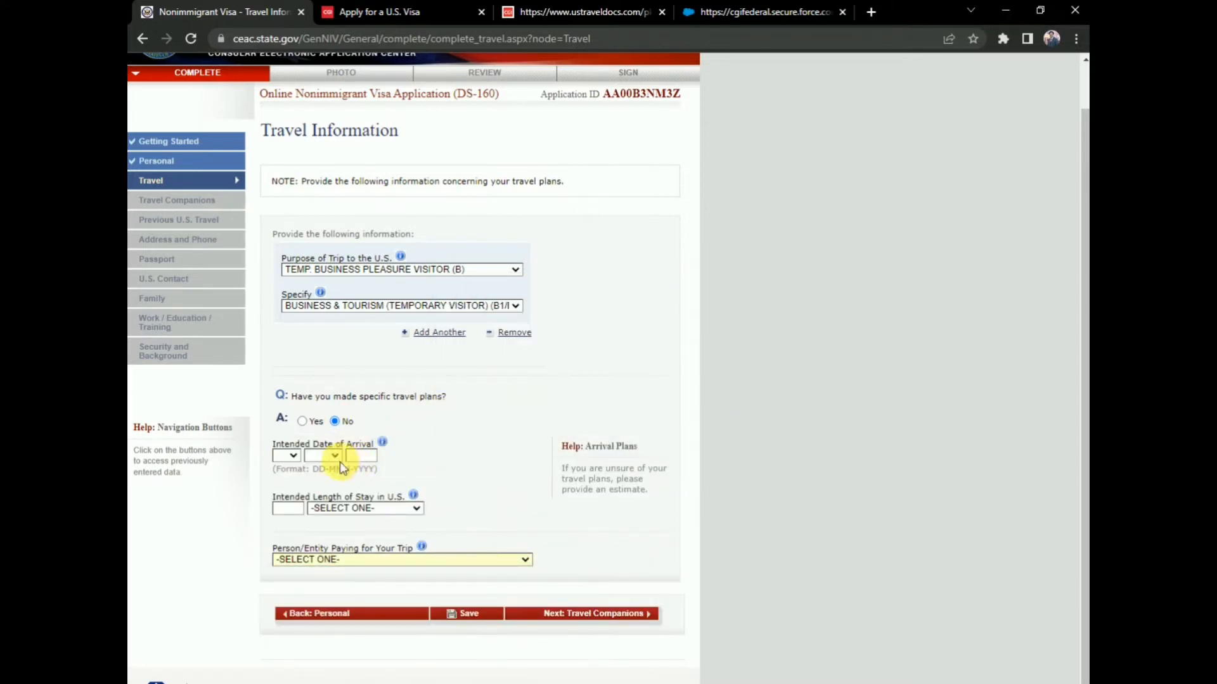
pyautogui.click(302, 421)
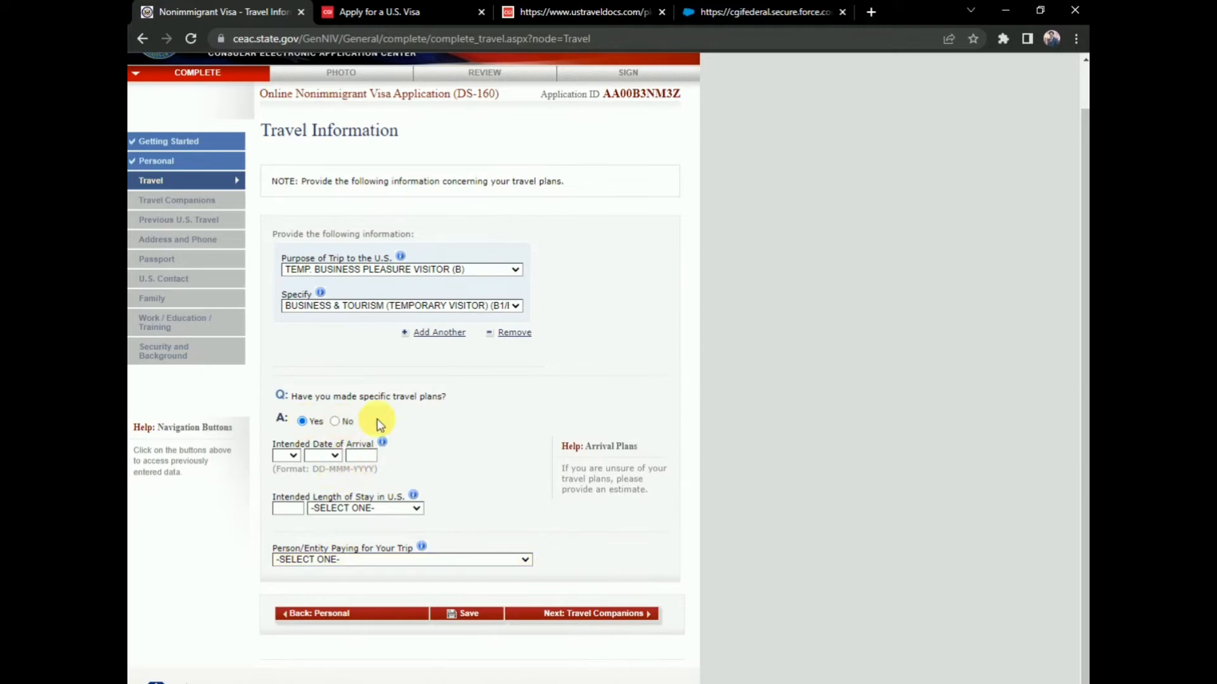
pyautogui.click(340, 423)
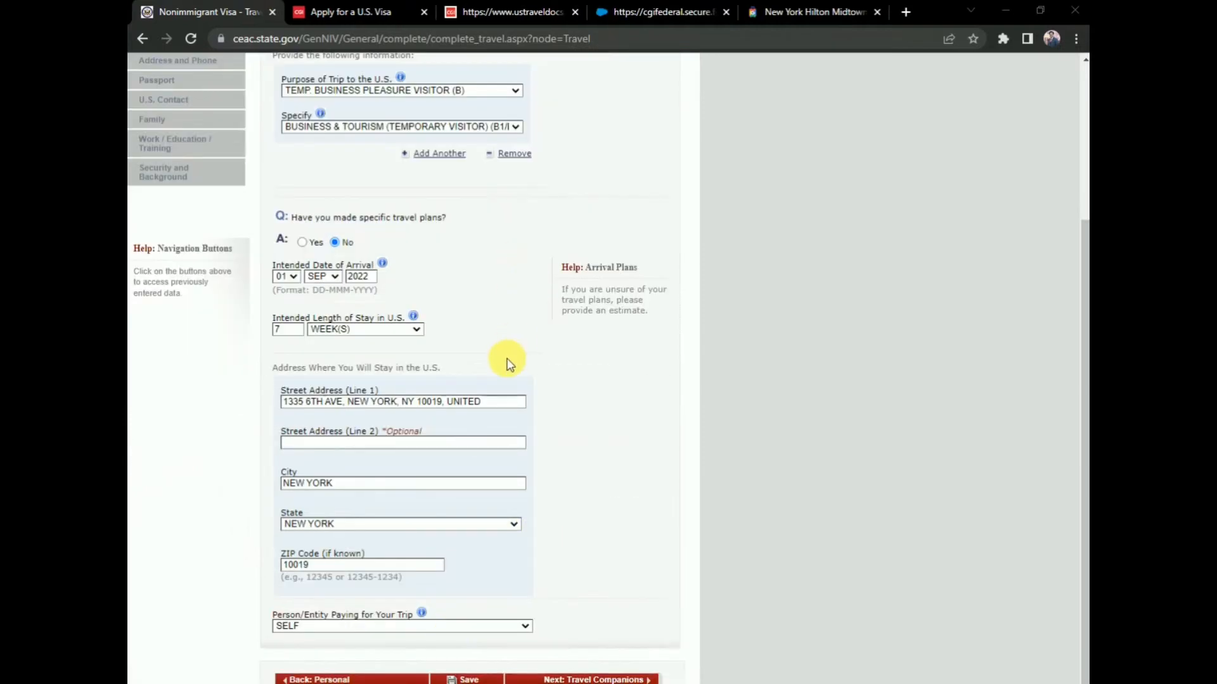
# Review the intended arrival date, the length of stay with its unit options, the U.S. stay address and the trip payer.
pyautogui.scroll(4, 427, 154)
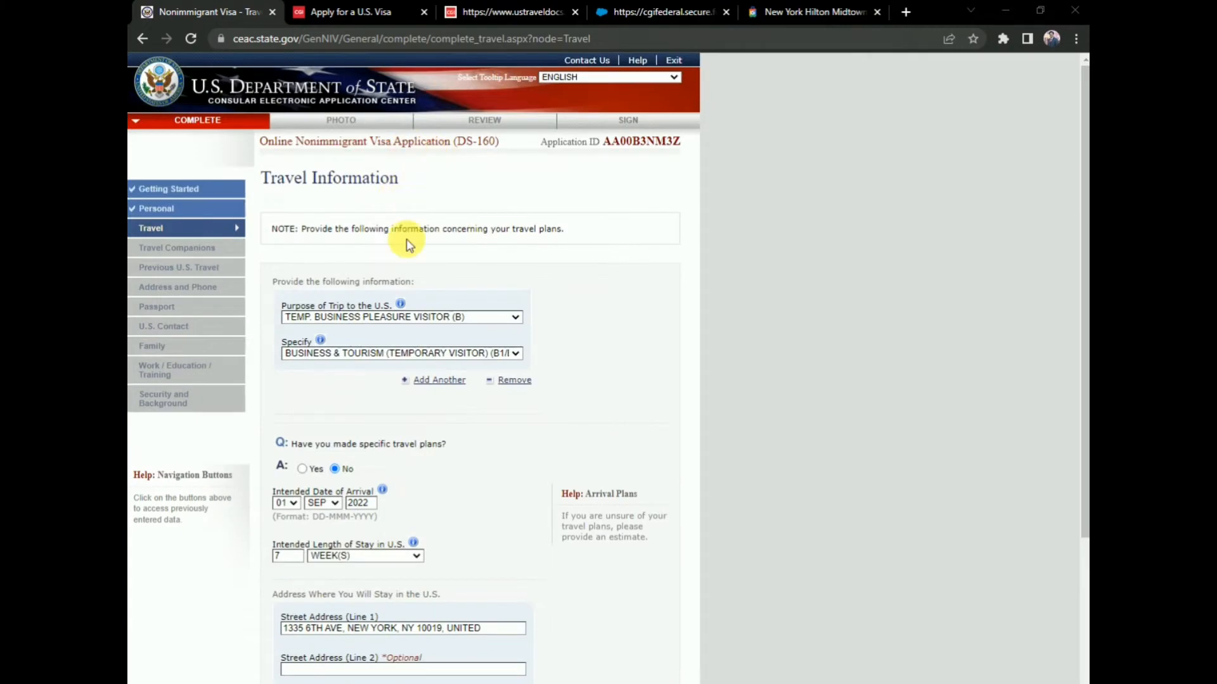
pyautogui.scroll(-4, 407, 239)
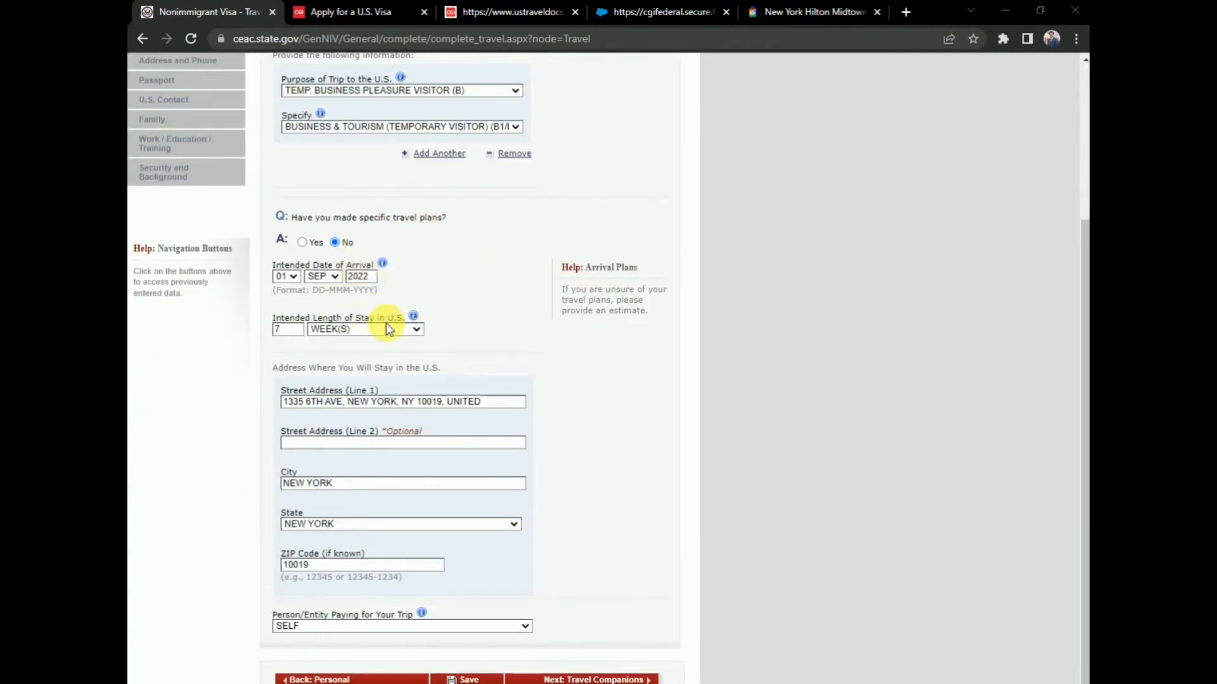
pyautogui.click(349, 330)
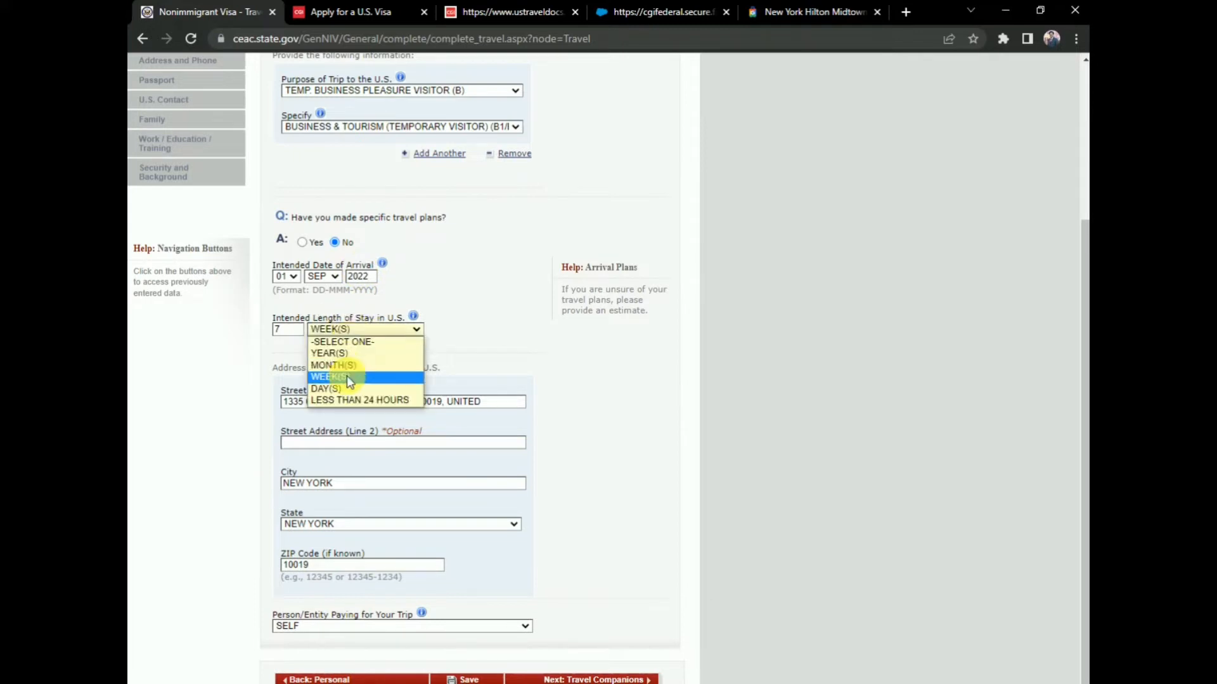
pyautogui.click(351, 330)
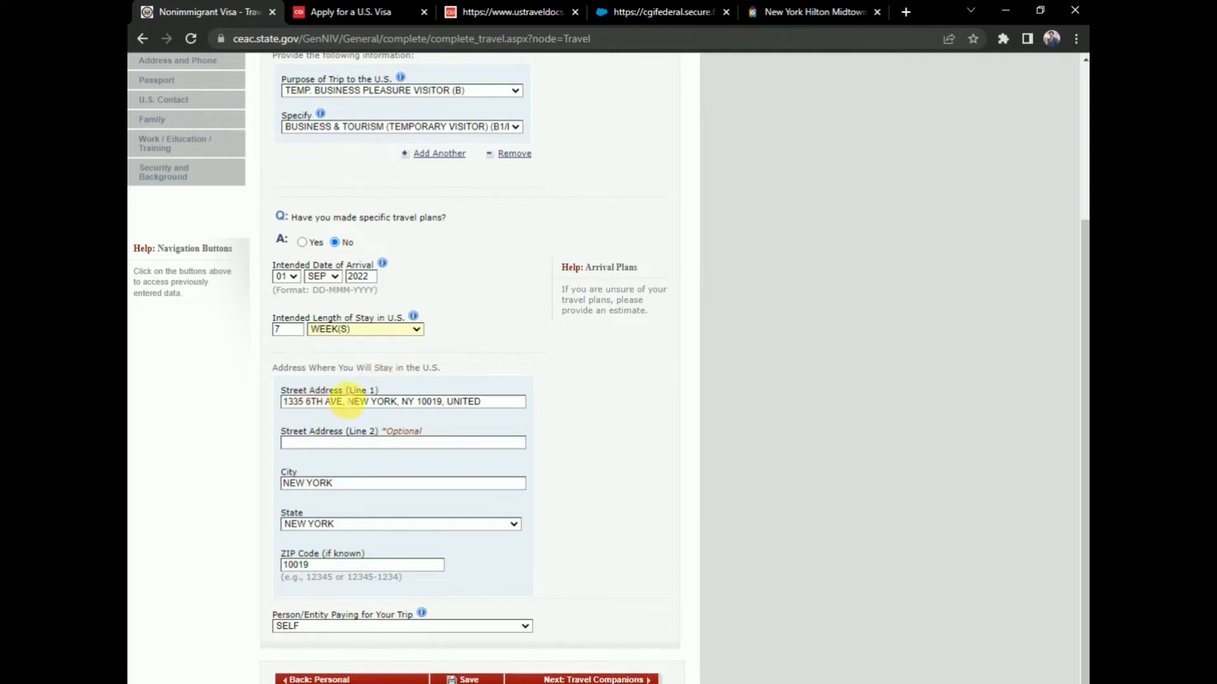
pyautogui.scroll(-1, 348, 400)
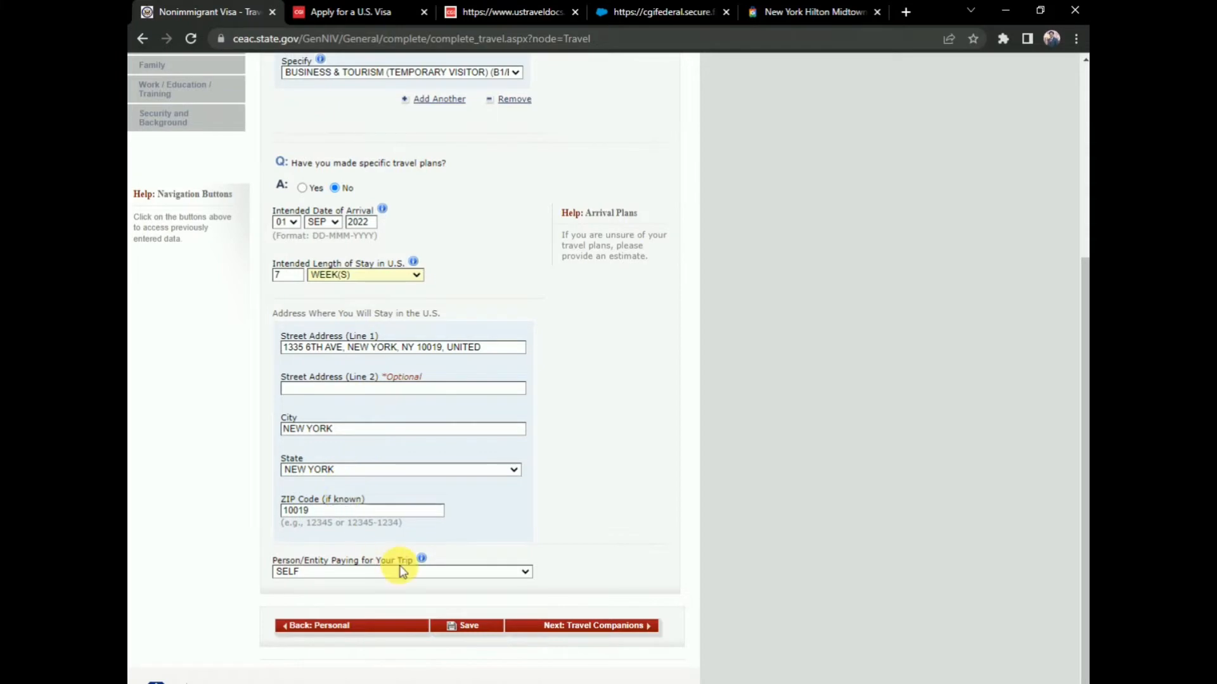
pyautogui.scroll(4, 551, 481)
pyautogui.scroll(1, 556, 458)
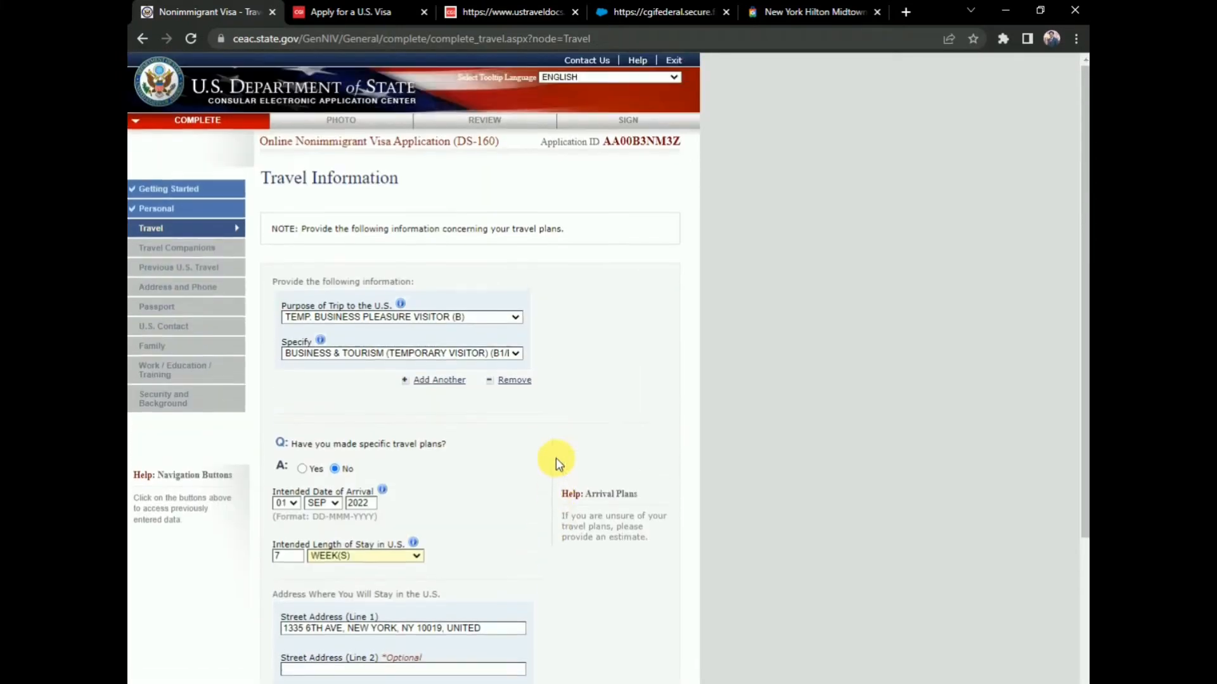
# Check the street address and phone number on the New York Hilton Midtown page, and return to the visa application.
pyautogui.click(753, 14)
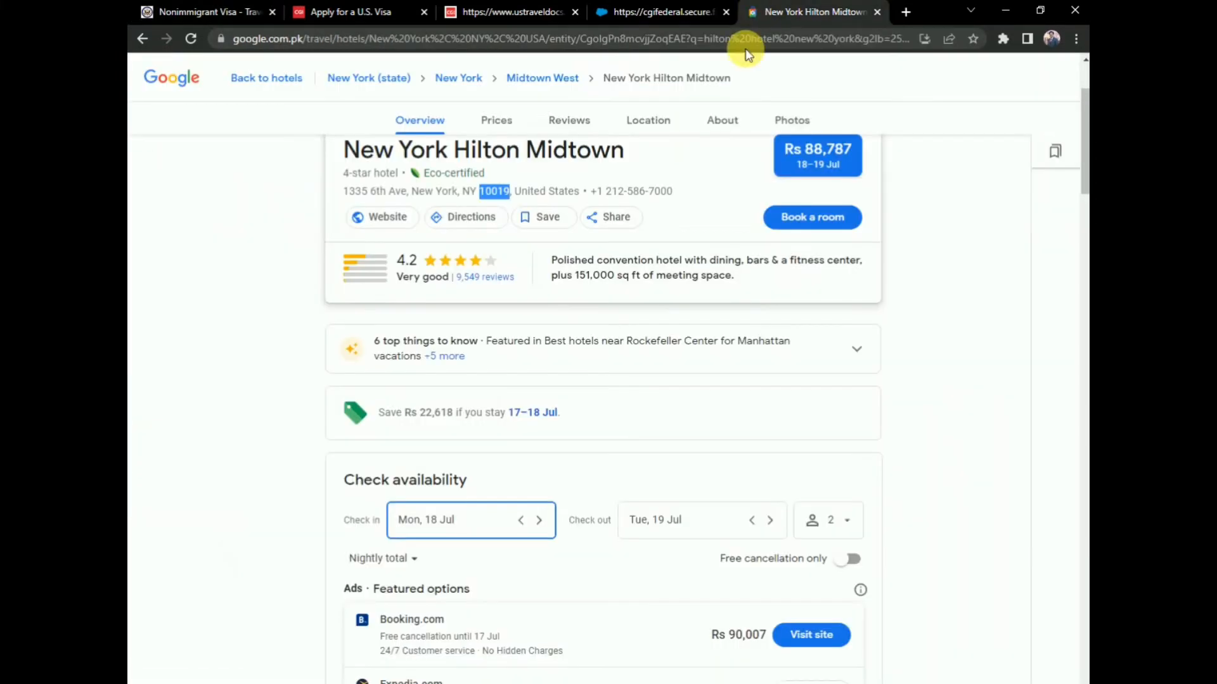
pyautogui.scroll(3, 653, 356)
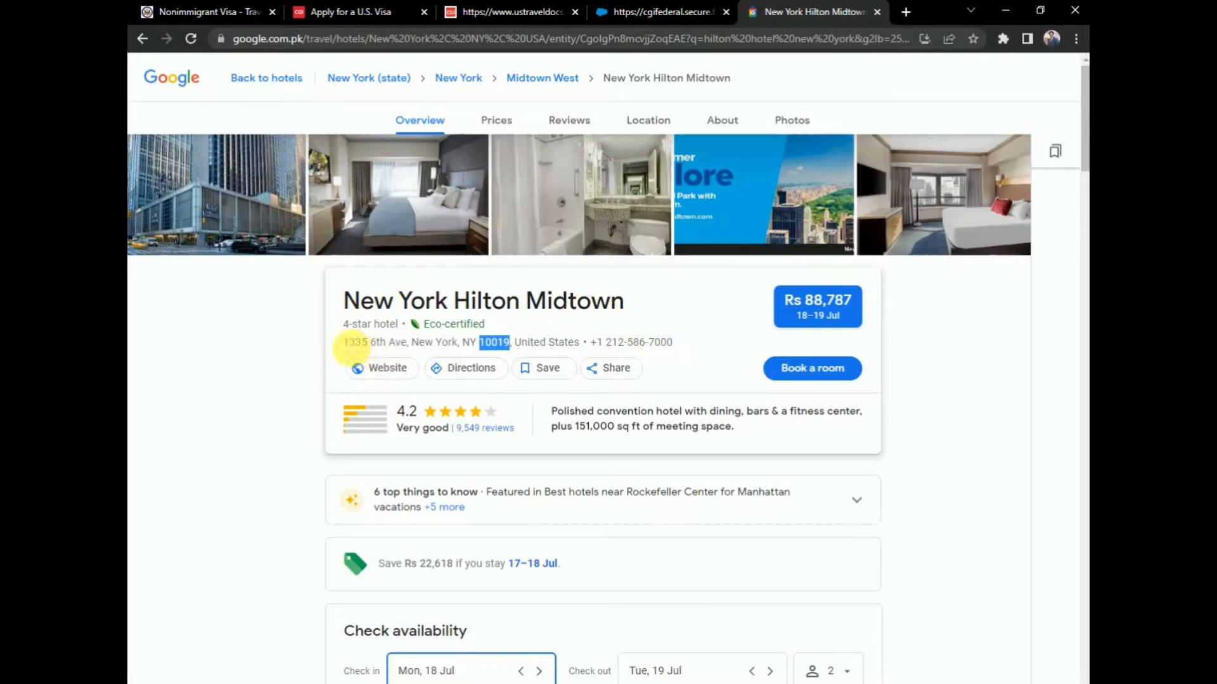
pyautogui.moveTo(344, 342); pyautogui.dragTo(677, 344)
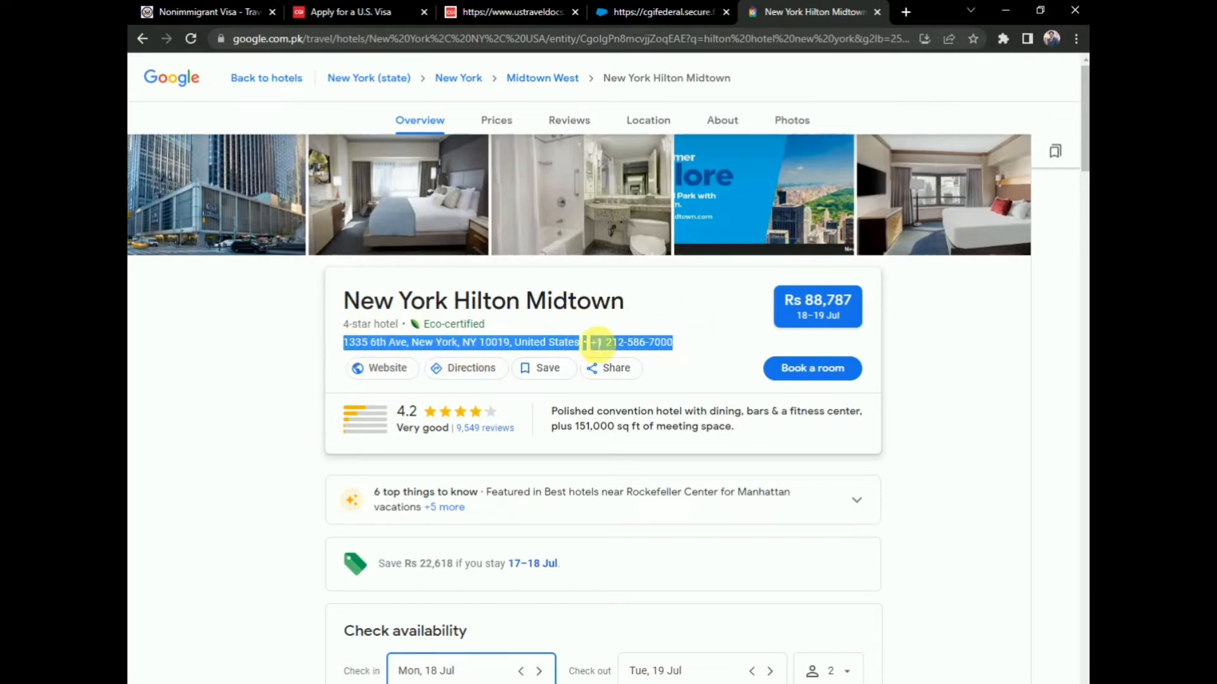
pyautogui.click(464, 322)
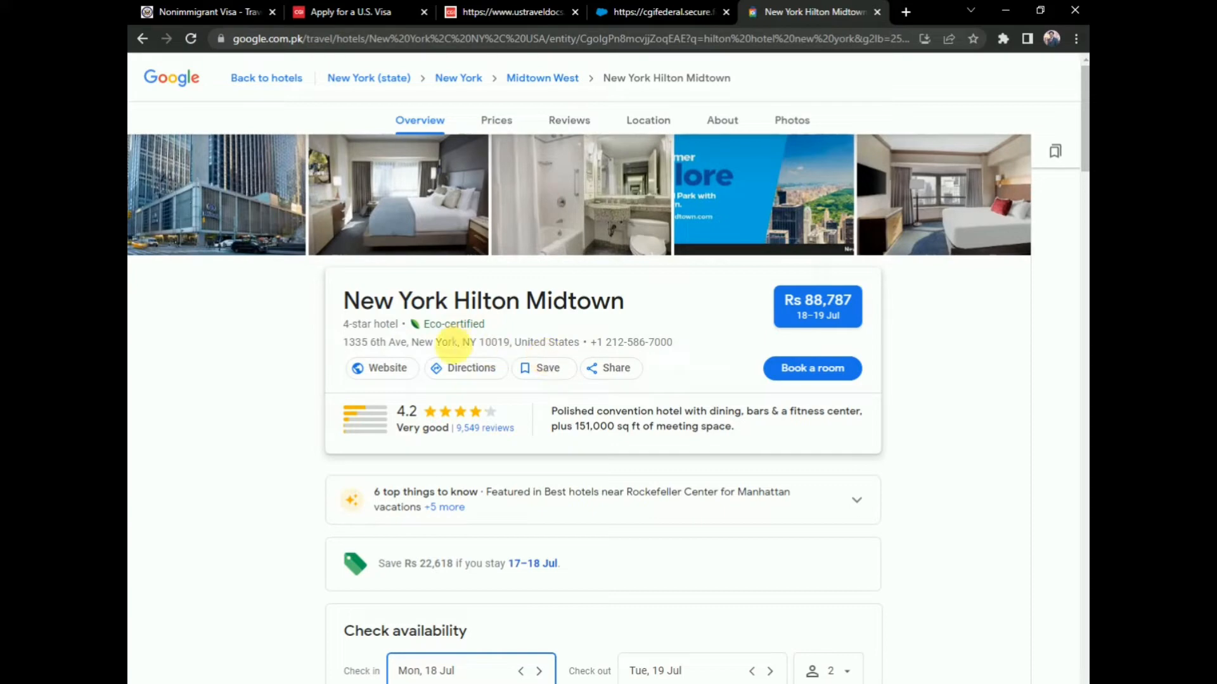
pyautogui.click(229, 9)
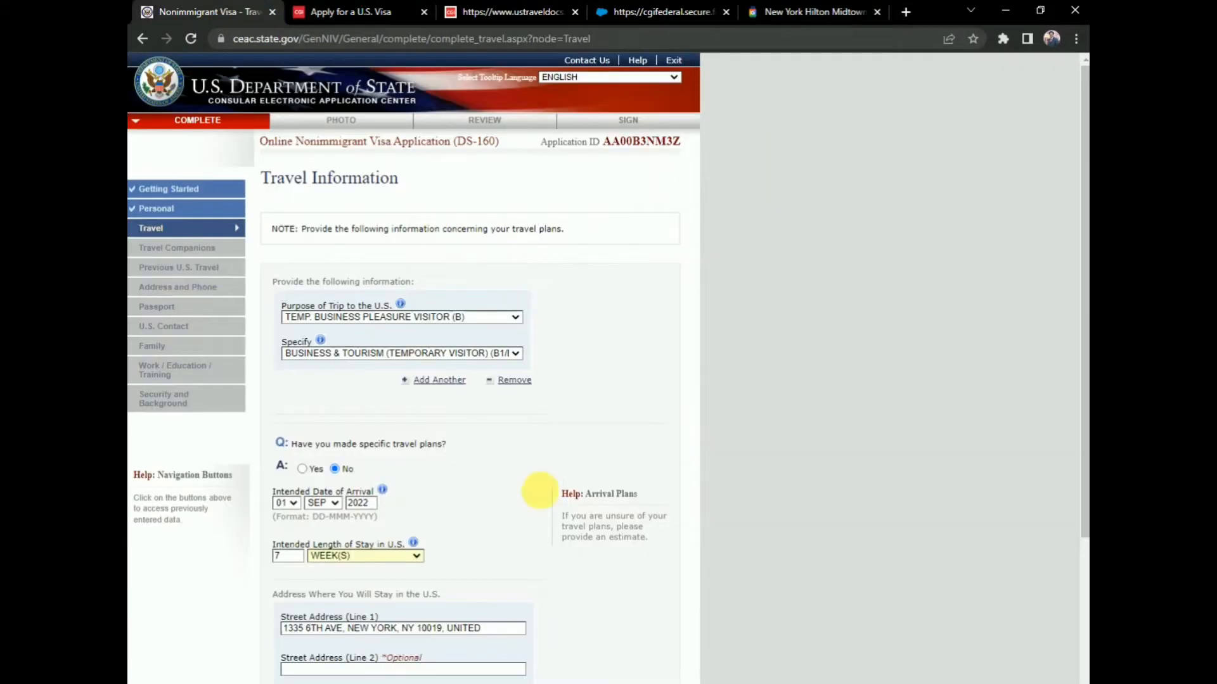
# Set the person paying for the trip to SELF and go on to Travel Companions, saving the stay address in the browser.
pyautogui.scroll(-4, 535, 492)
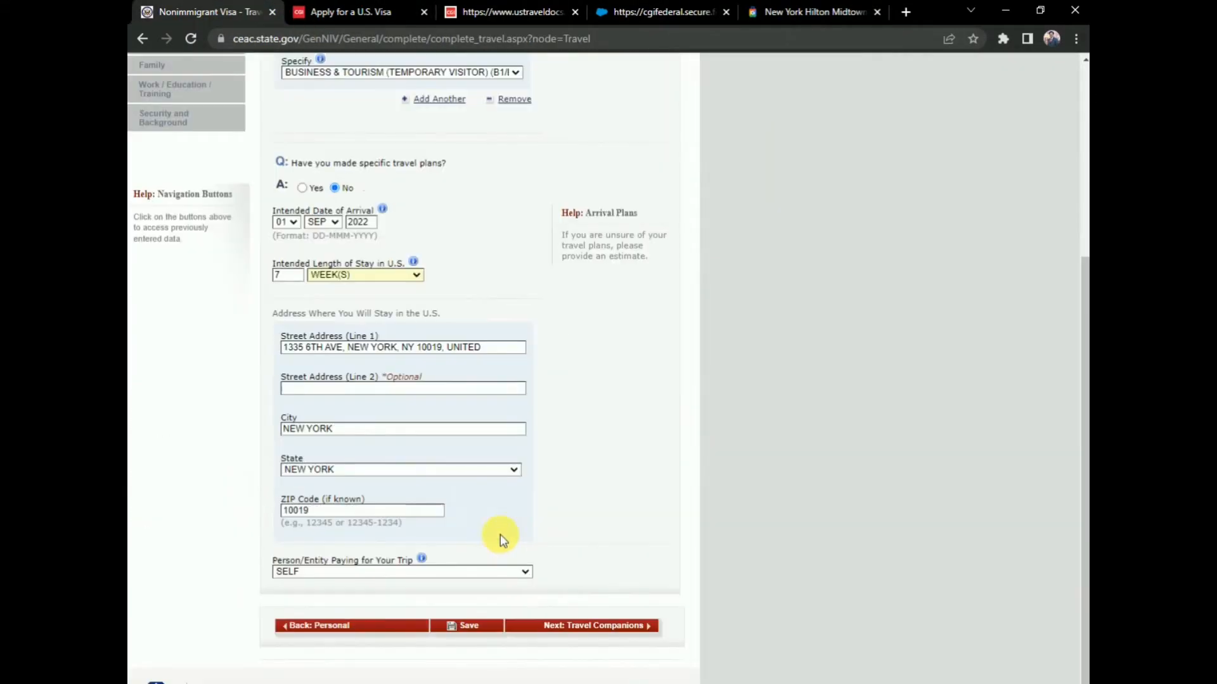
pyautogui.click(326, 572)
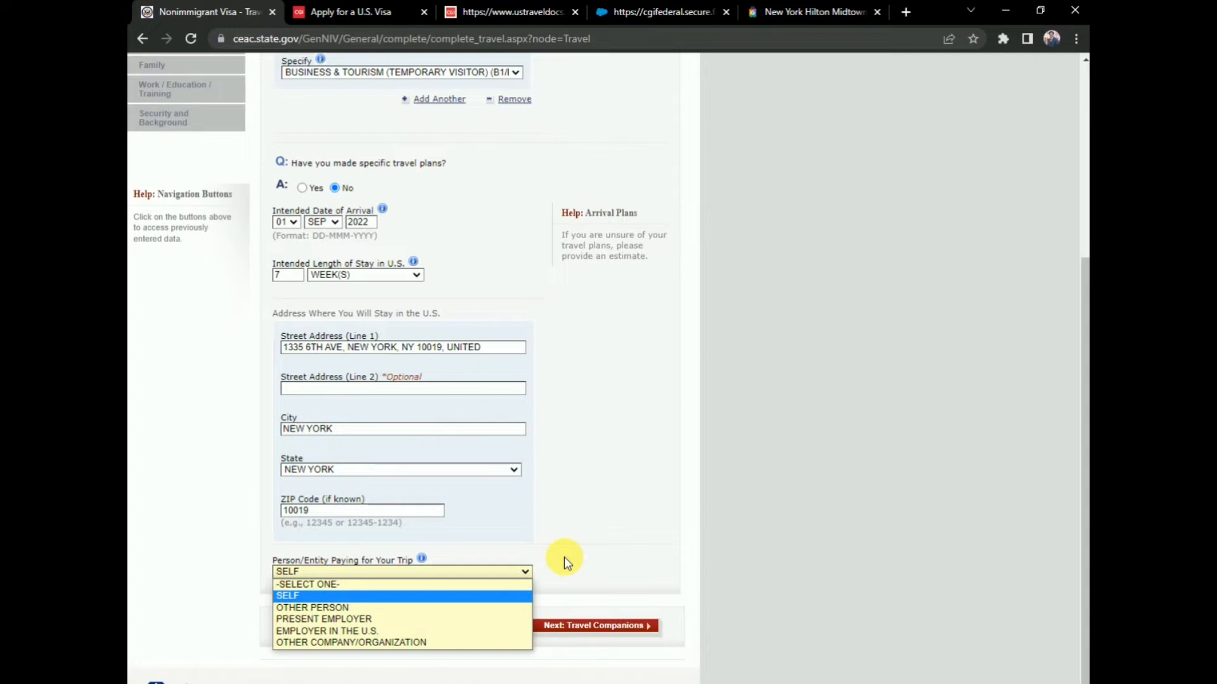
pyautogui.click(344, 598)
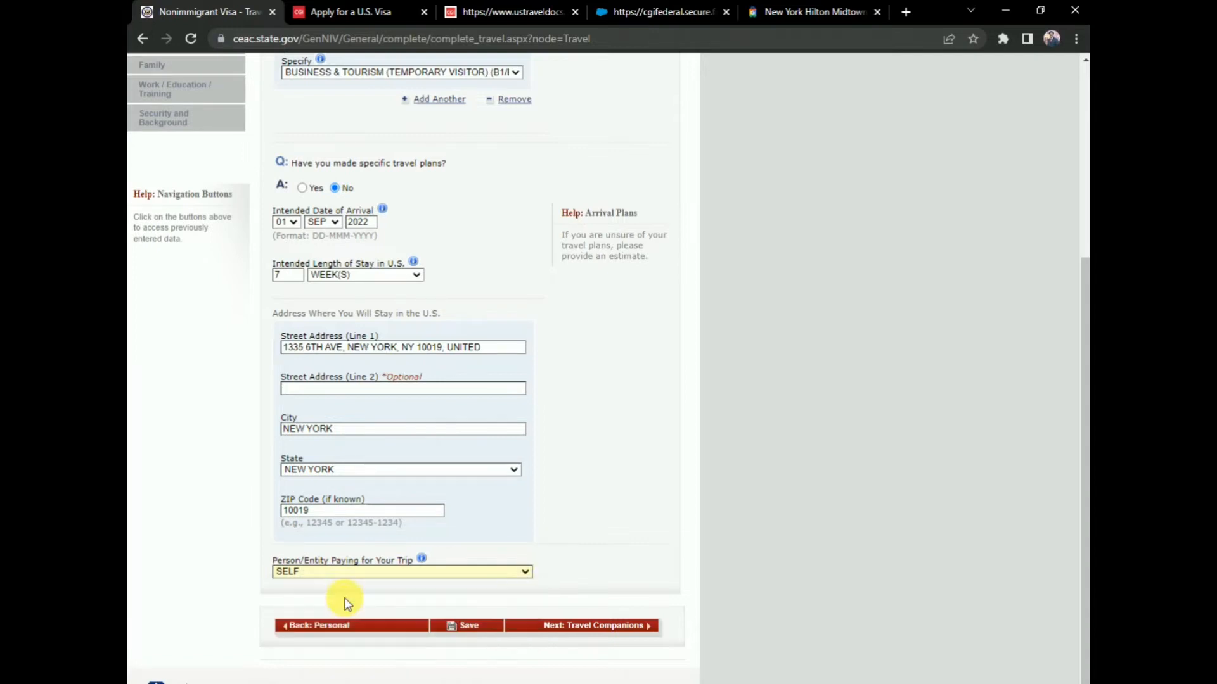
pyautogui.click(570, 630)
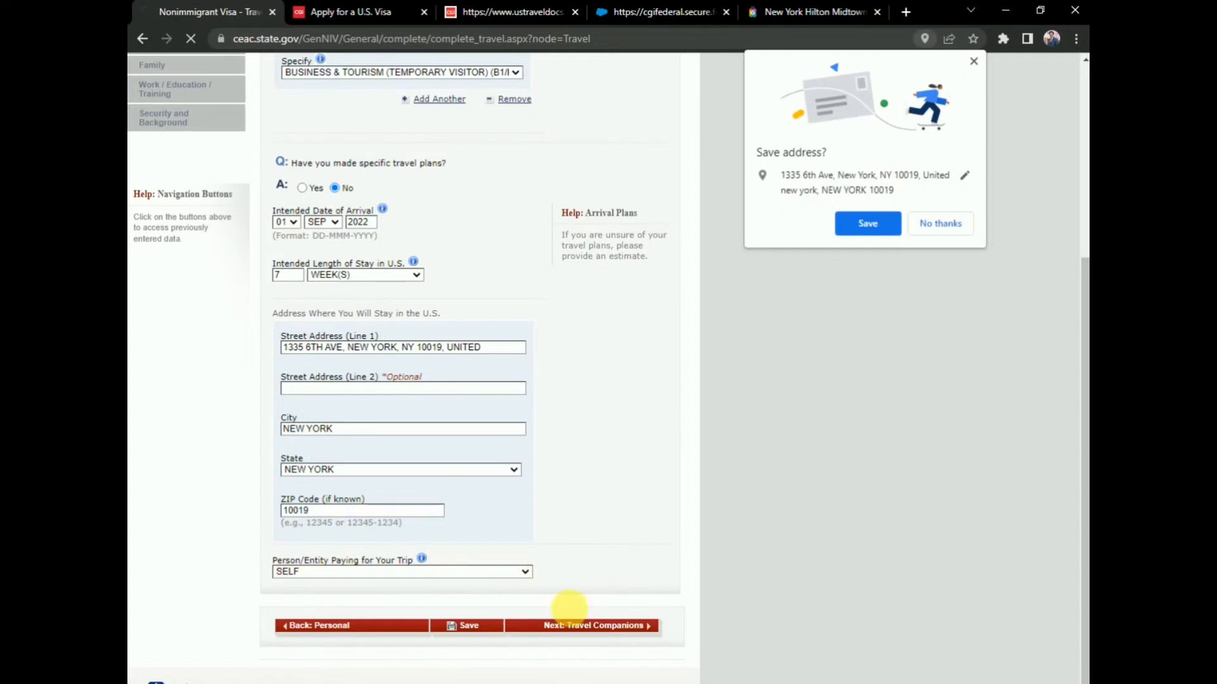
pyautogui.click(868, 224)
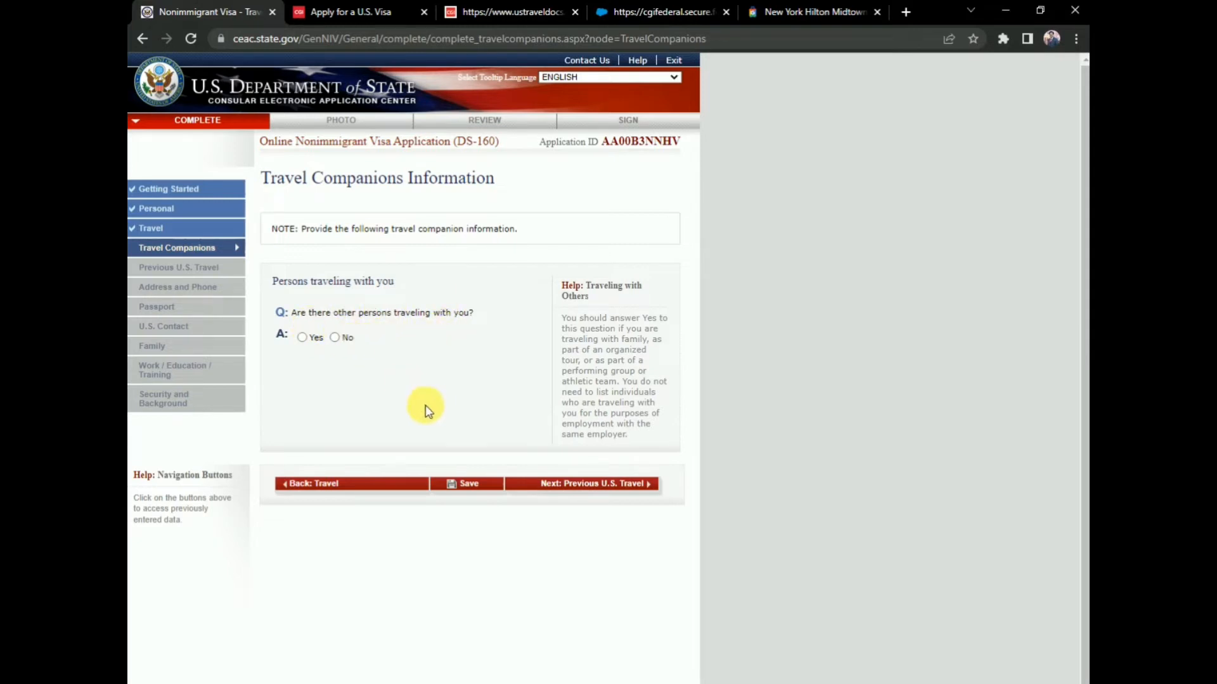
# Answer No to other persons traveling along and go on to Previous U.S. Travel.
pyautogui.click(334, 337)
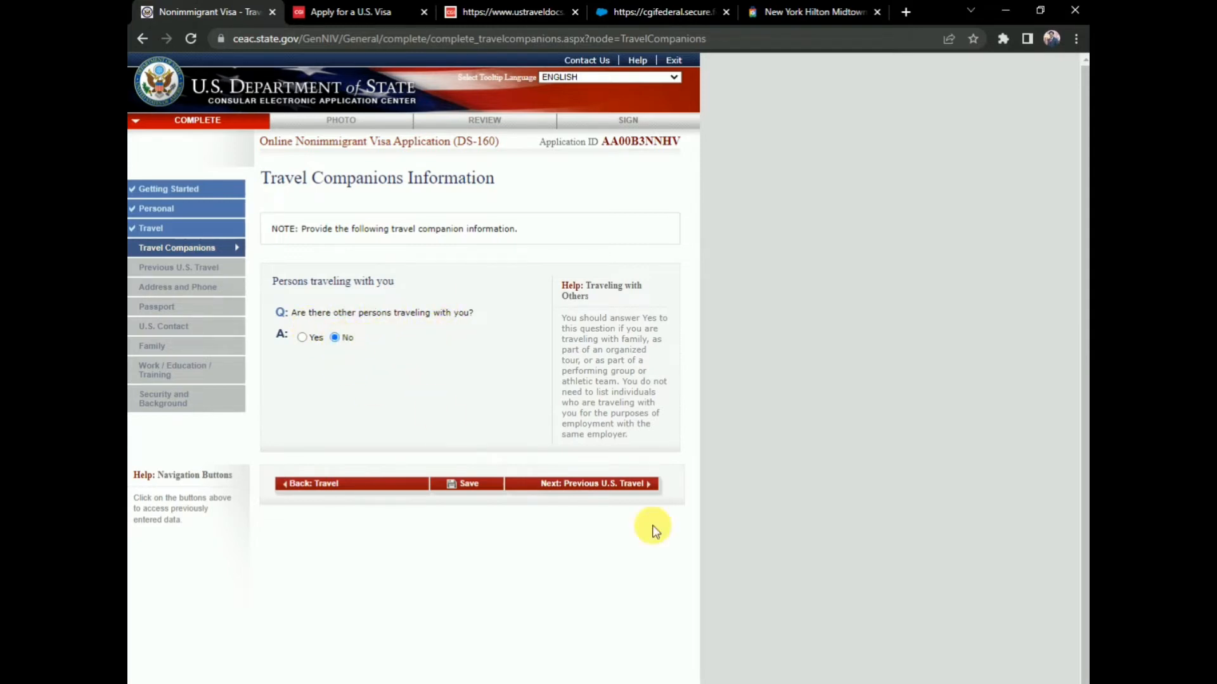
pyautogui.click(594, 486)
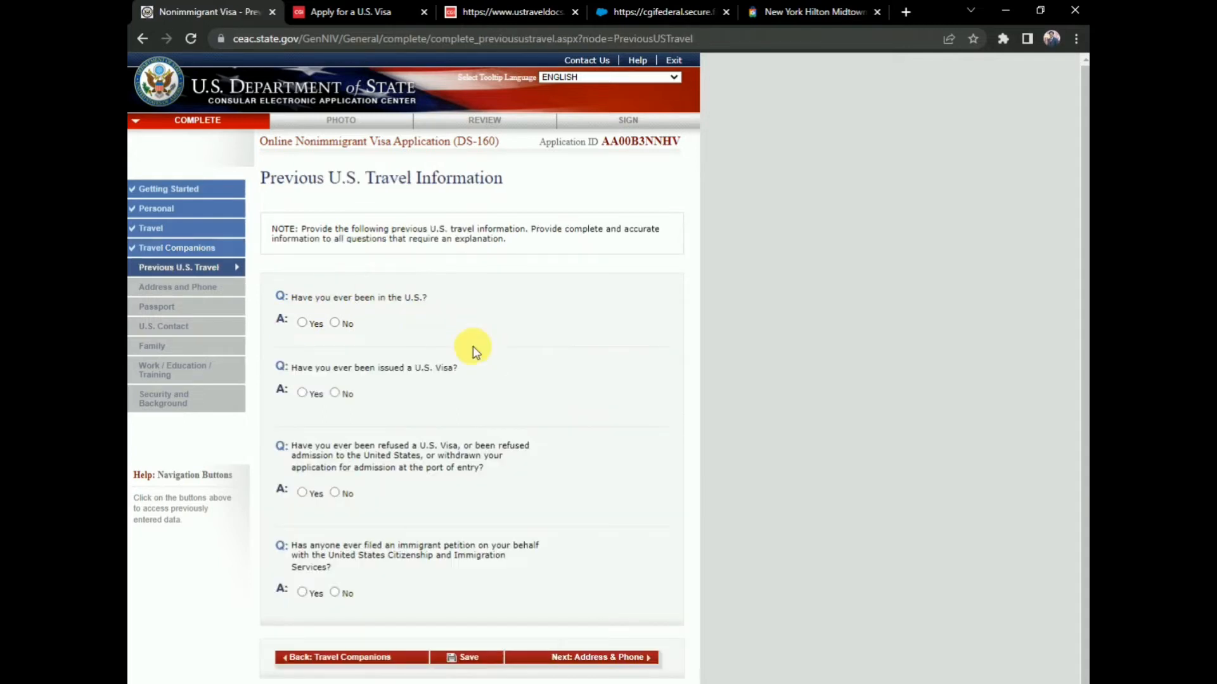
# Answer No to previous U.S. stays, issued visas, visa refusals and immigrant petitions, and go on to Address and Phone.
pyautogui.click(336, 323)
pyautogui.click(335, 392)
pyautogui.scroll(-1, 399, 393)
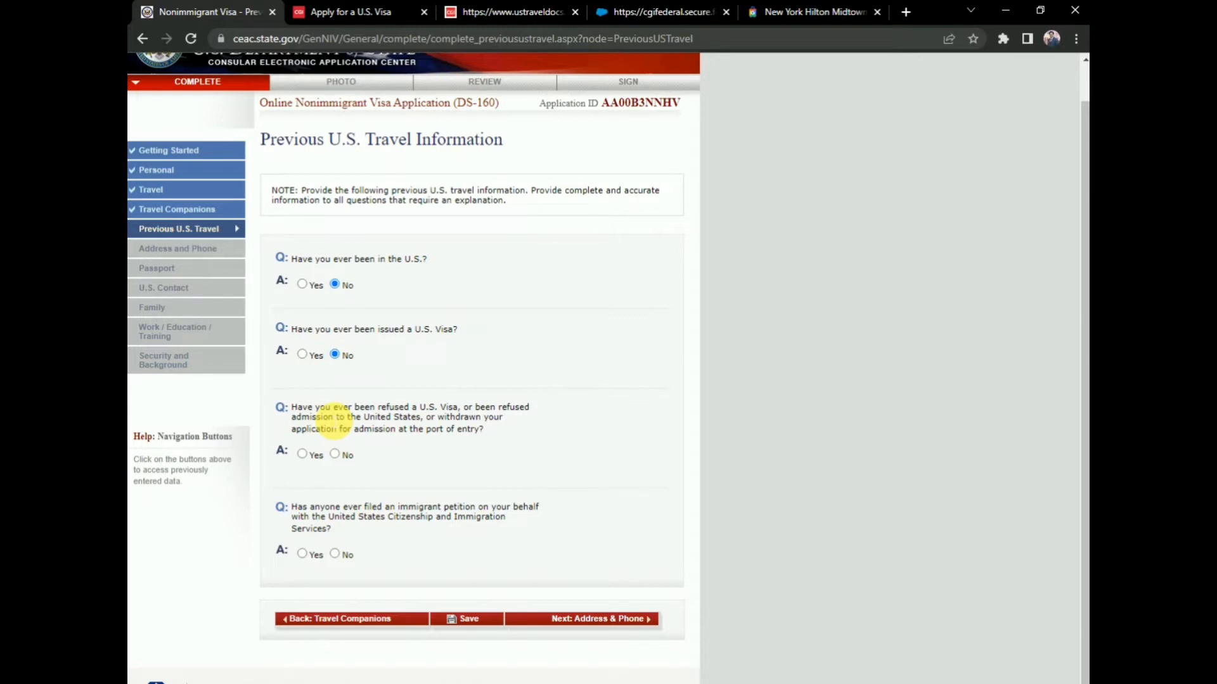
pyautogui.click(334, 453)
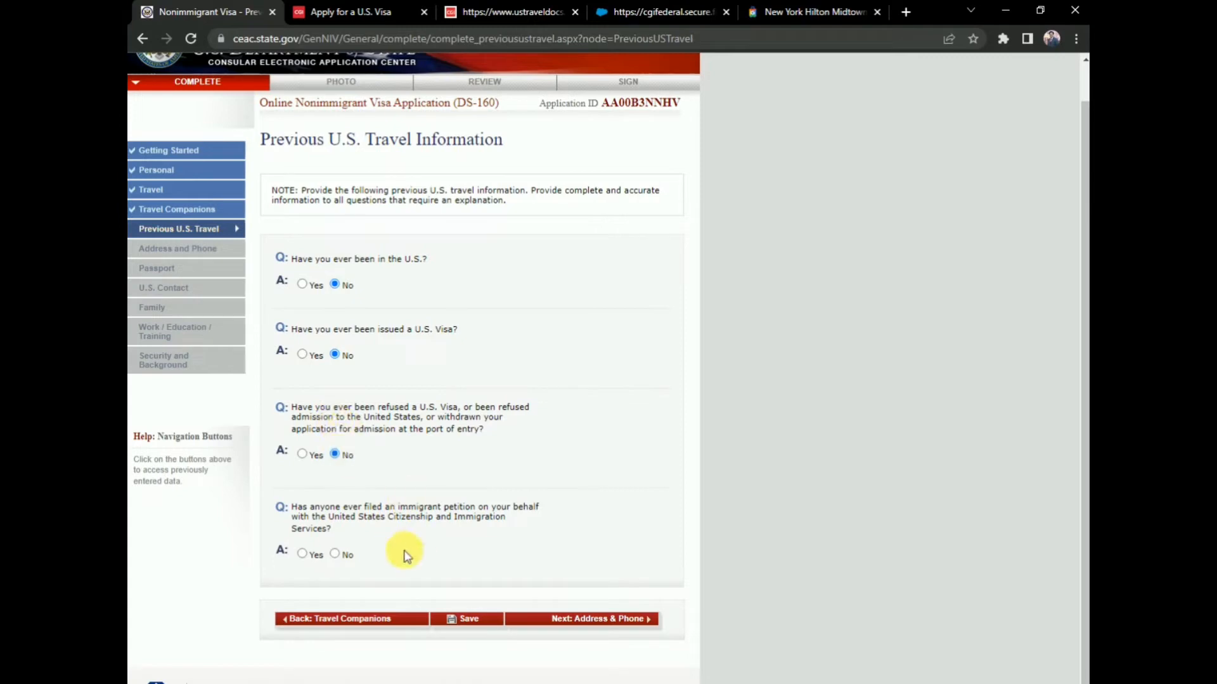
pyautogui.scroll(1, 362, 537)
pyautogui.scroll(-1, 377, 500)
pyautogui.click(335, 553)
pyautogui.scroll(1, 493, 535)
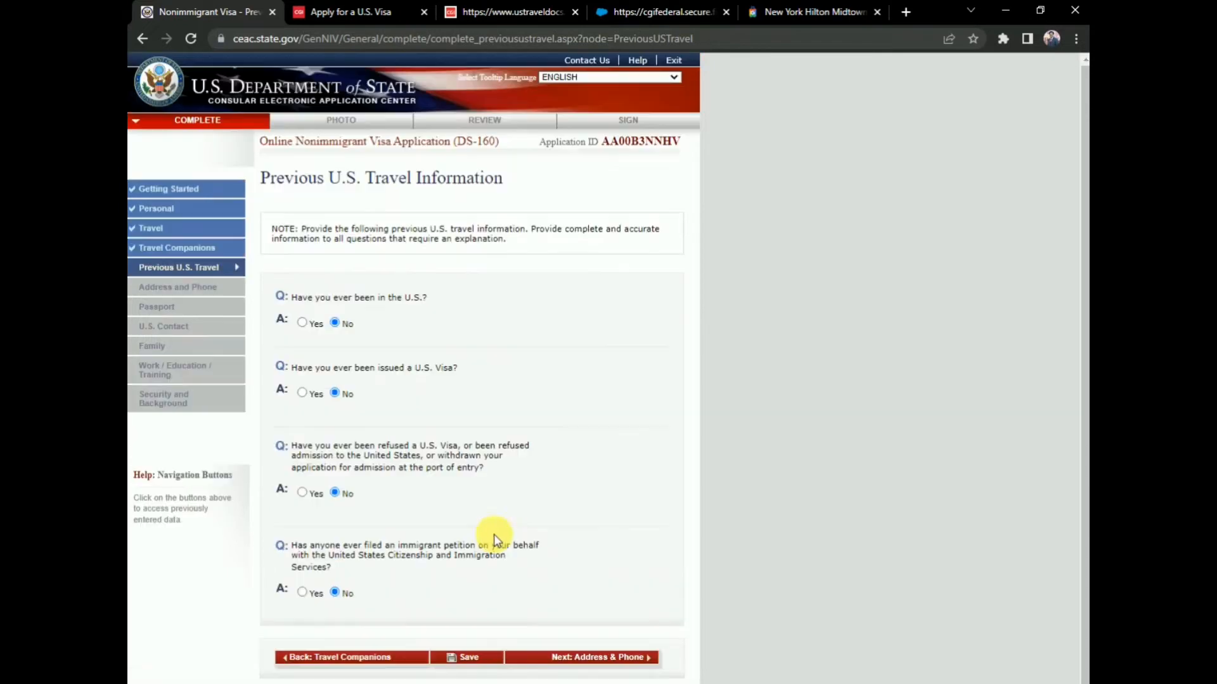
pyautogui.click(570, 657)
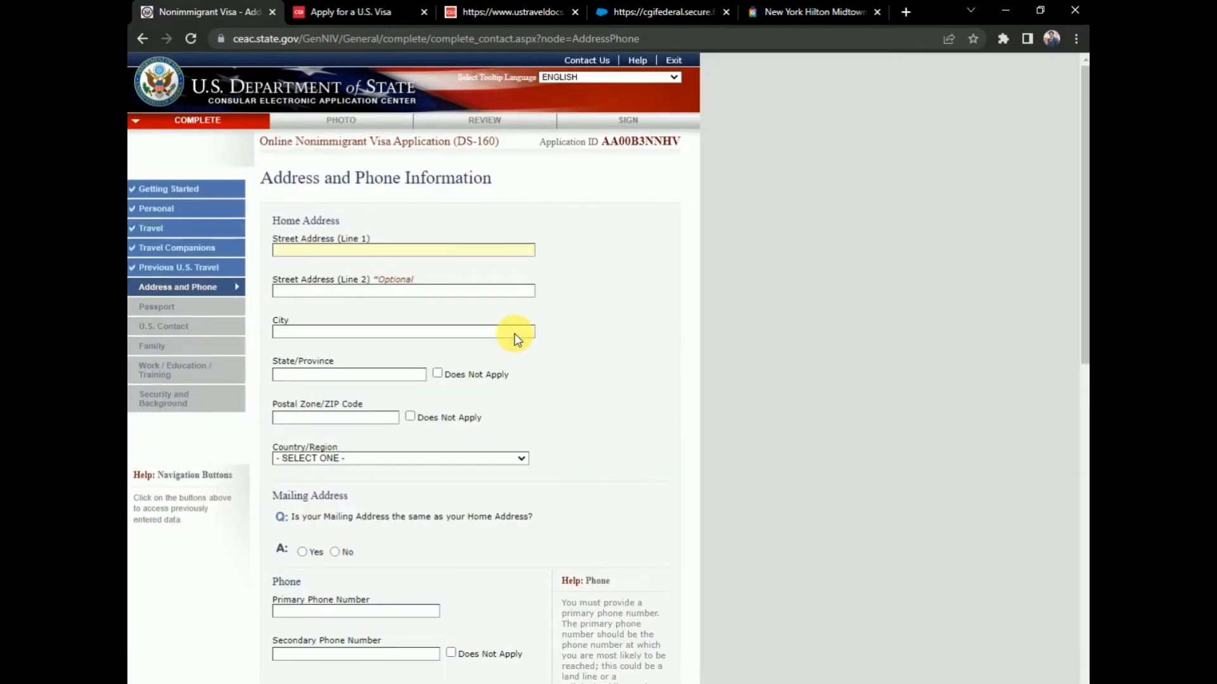
# Look through the home address, mailing address, phone, email and social media sections of the Address and Phone page.
pyautogui.scroll(-2, 392, 361)
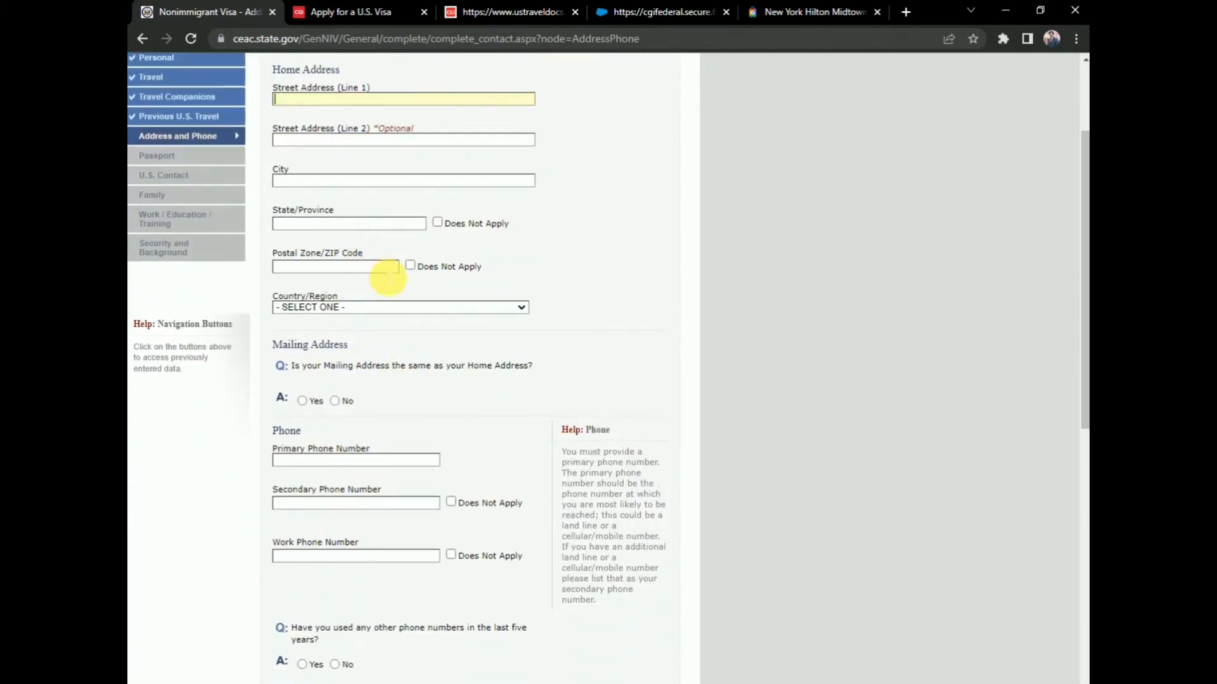
pyautogui.scroll(-2, 418, 348)
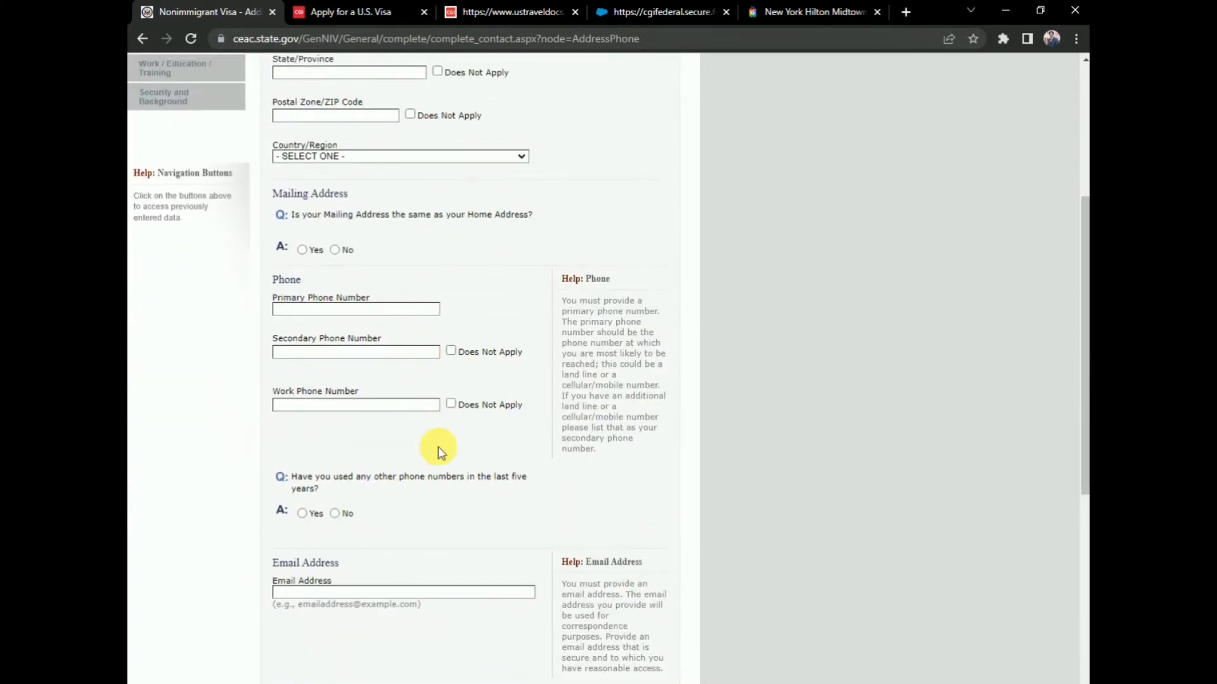
pyautogui.scroll(3, 444, 515)
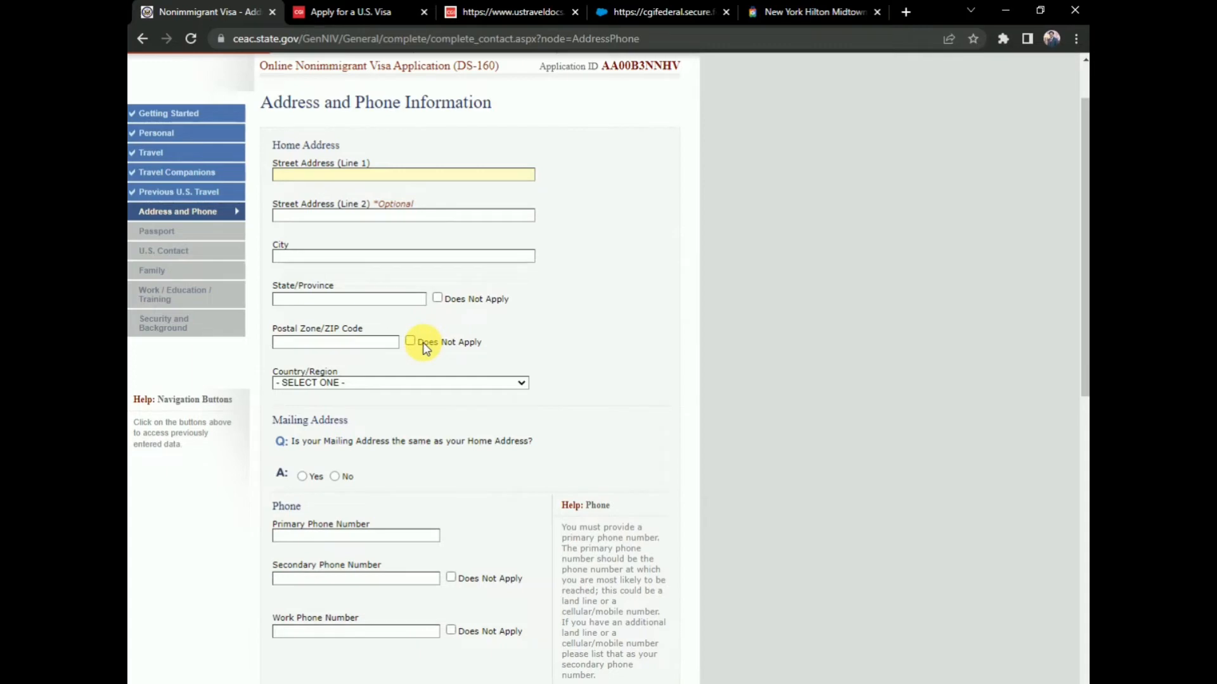
pyautogui.scroll(-12, 424, 347)
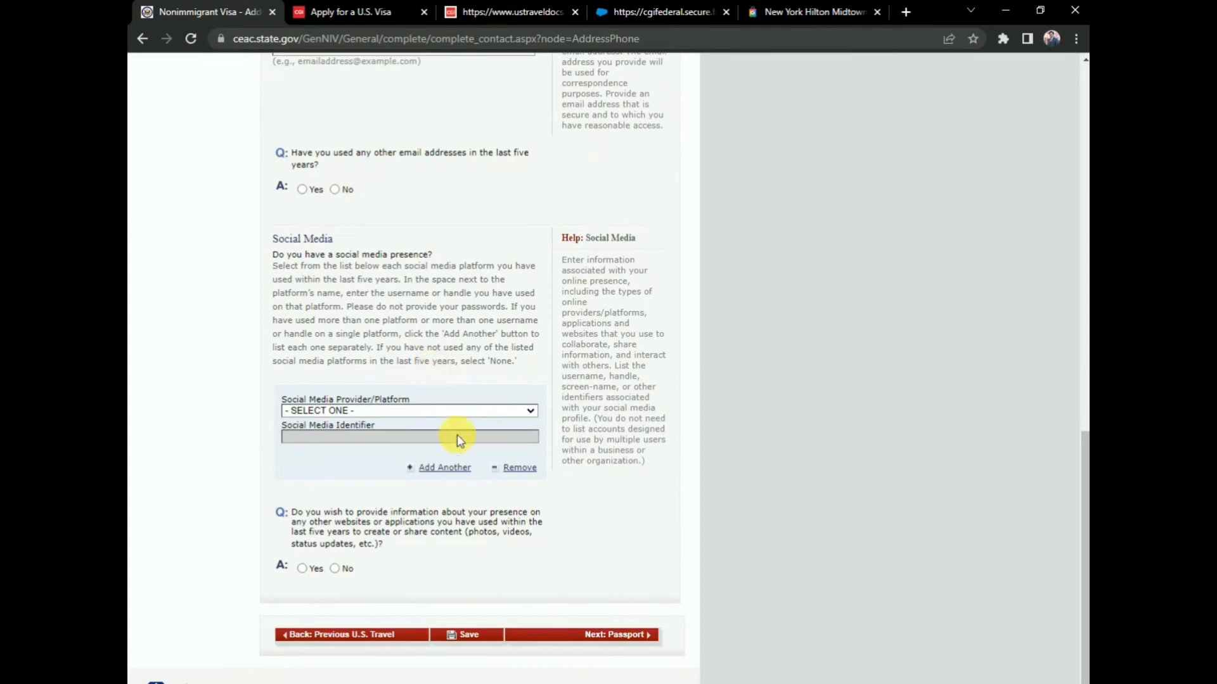
pyautogui.scroll(7, 437, 443)
pyautogui.scroll(2, 412, 450)
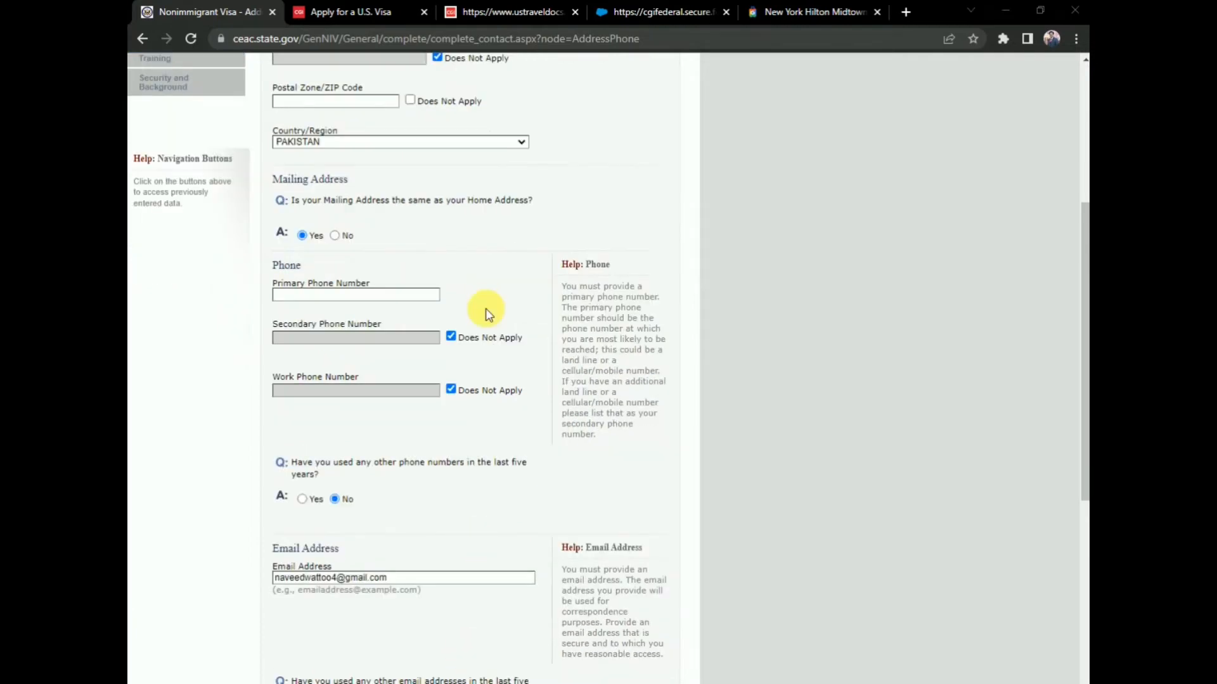
pyautogui.scroll(5, 483, 320)
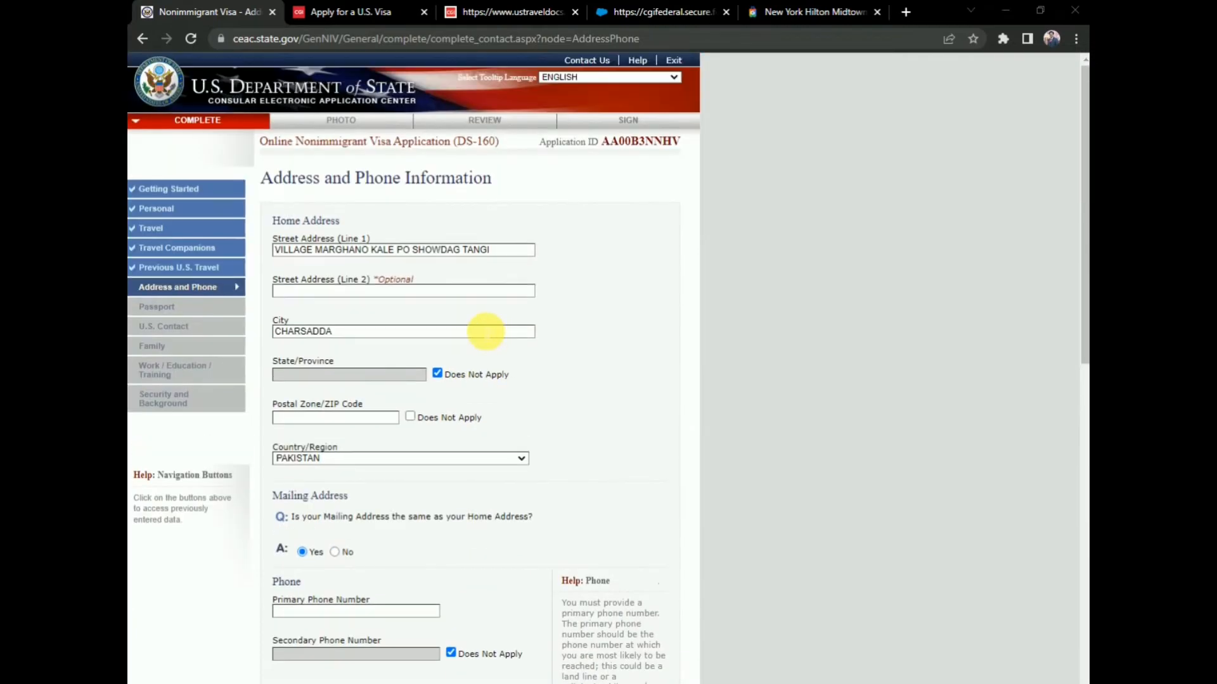
# Mark the home address Postal Zone/ZIP Code as Does Not Apply.
pyautogui.scroll(-3, 388, 244)
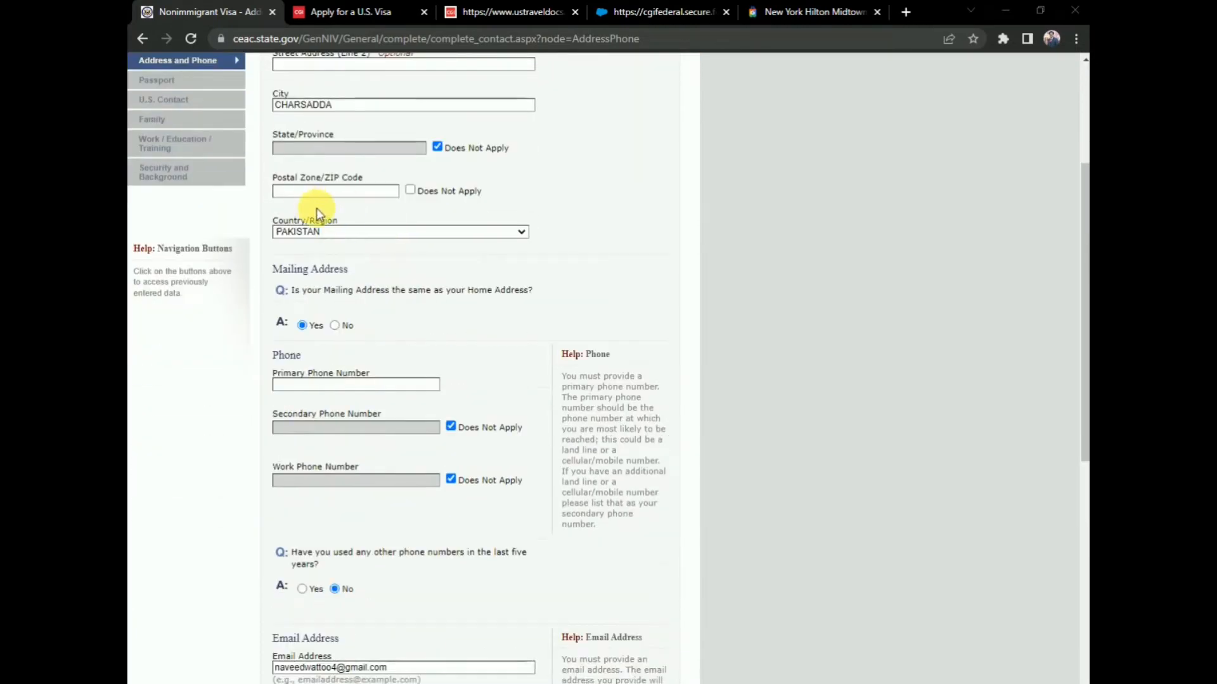
pyautogui.scroll(-2, 437, 219)
pyautogui.scroll(3, 443, 225)
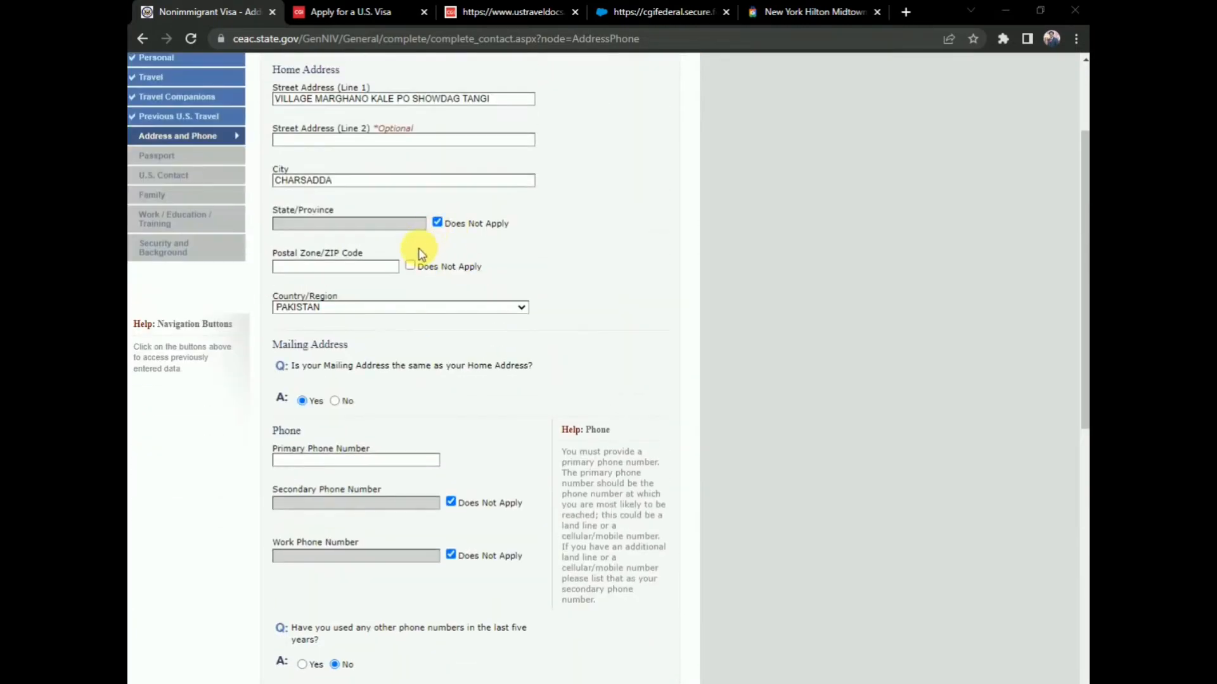
pyautogui.click(411, 265)
# Review the phone, email and social media sections of the page, including the questions on other numbers and addresses used.
pyautogui.scroll(-3, 445, 271)
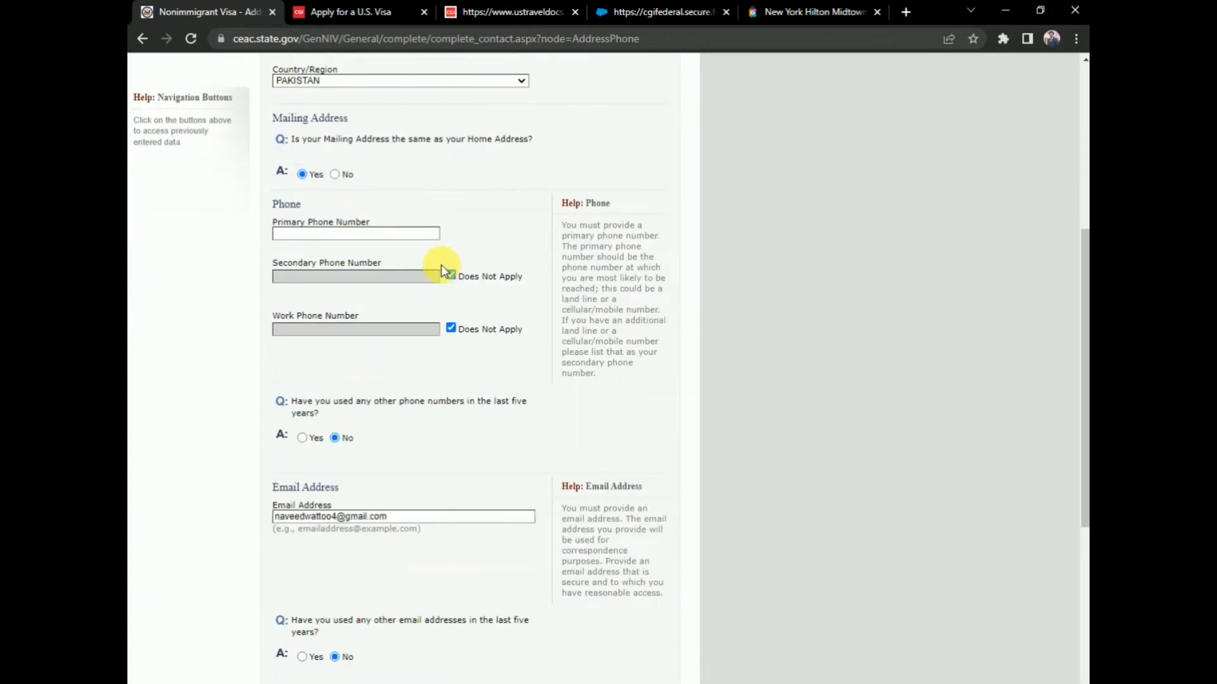
pyautogui.click(335, 234)
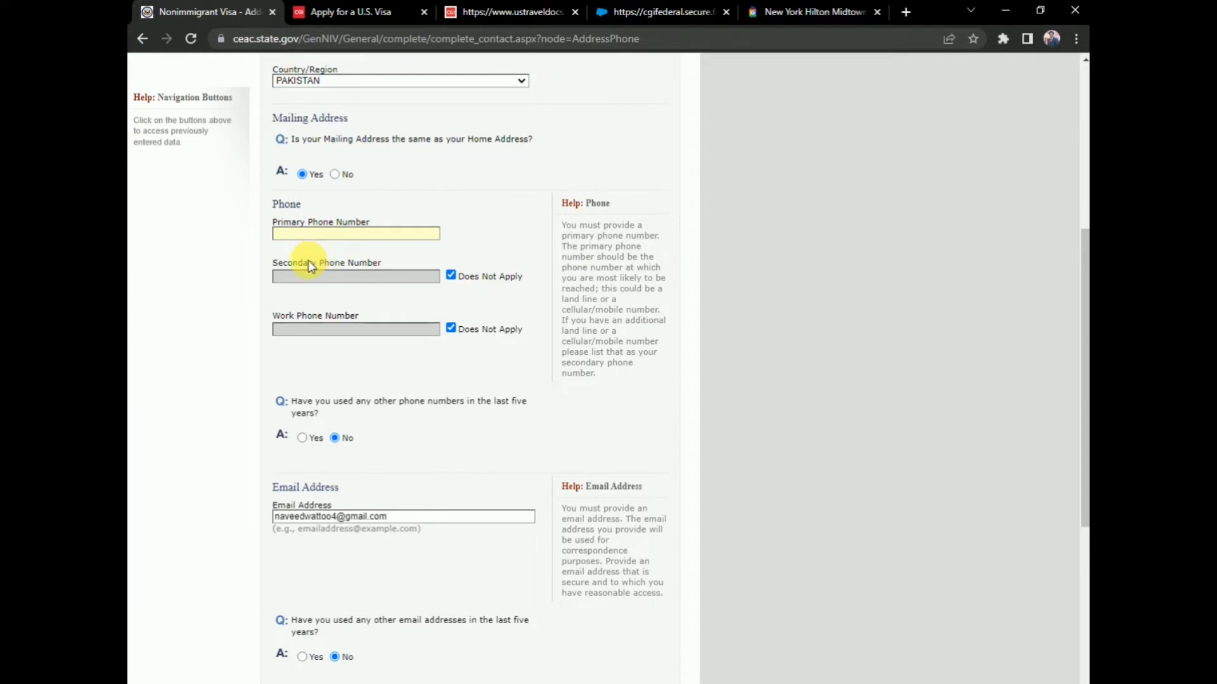
pyautogui.scroll(-2, 308, 261)
pyautogui.scroll(-1, 312, 266)
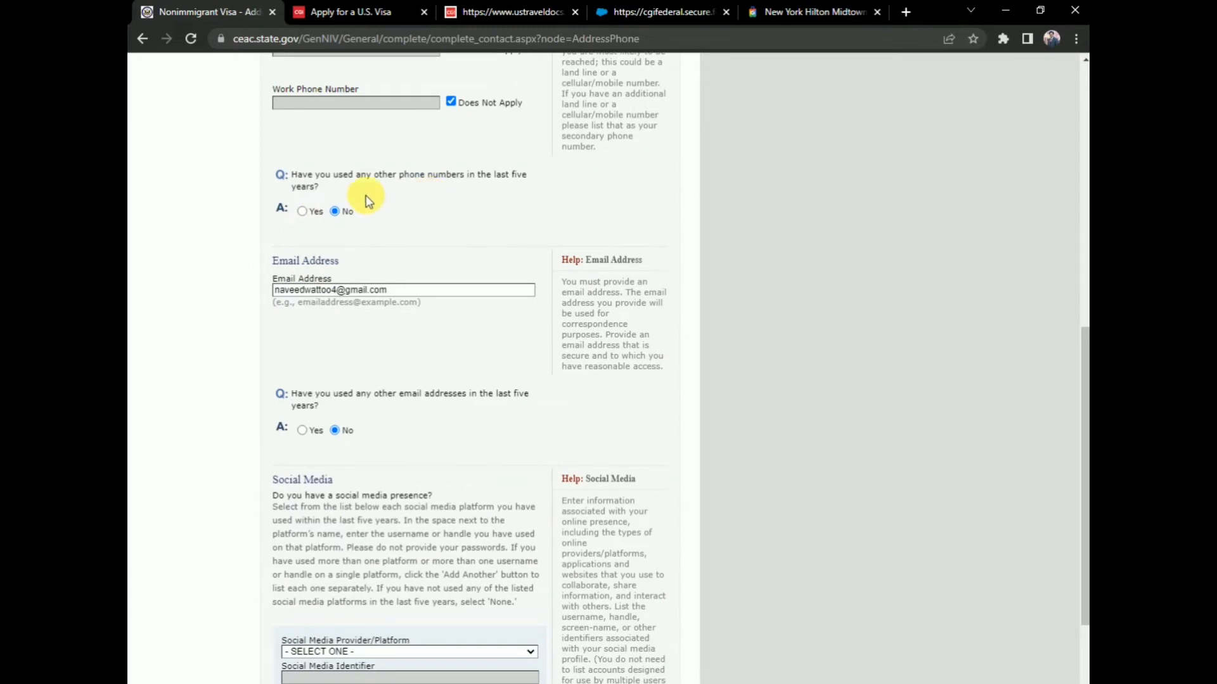
pyautogui.scroll(-2, 369, 202)
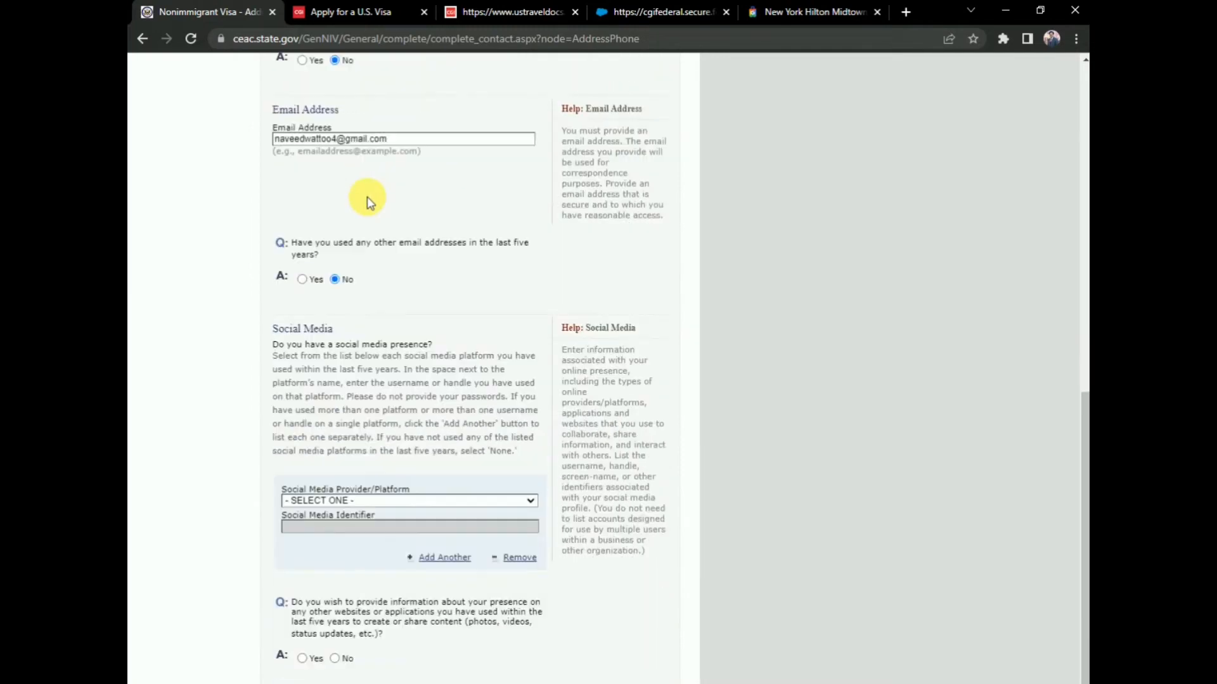
pyautogui.scroll(3, 369, 201)
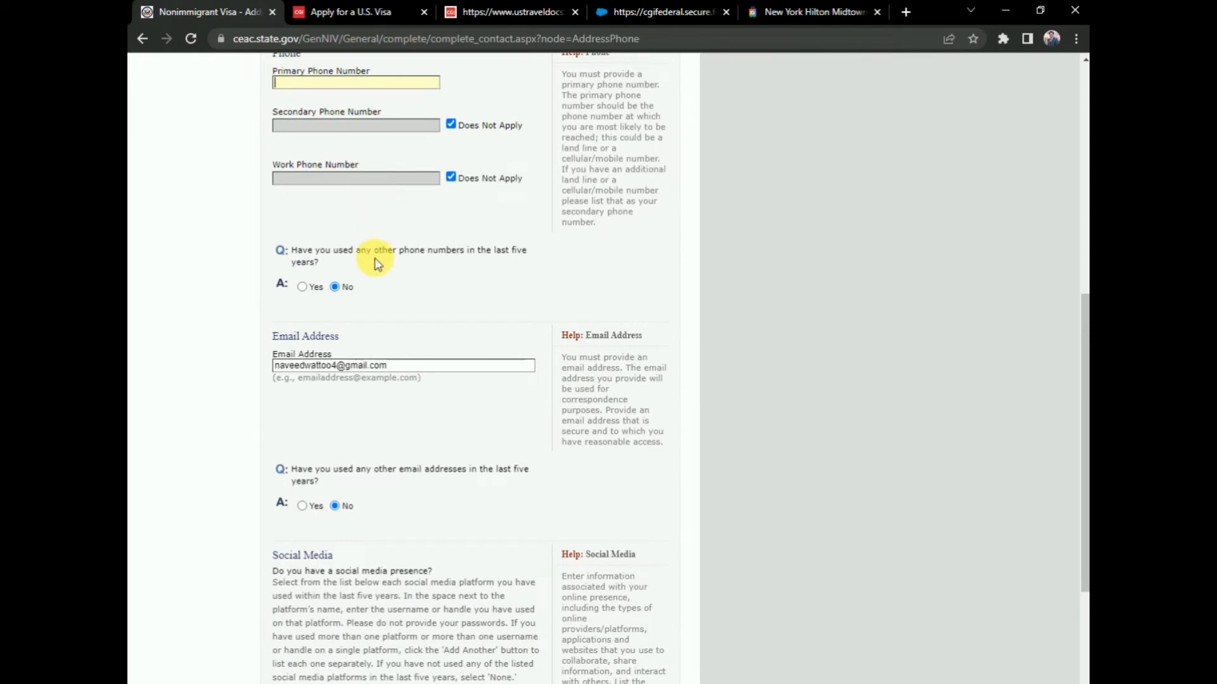
pyautogui.scroll(-2, 361, 279)
pyautogui.scroll(-2, 334, 231)
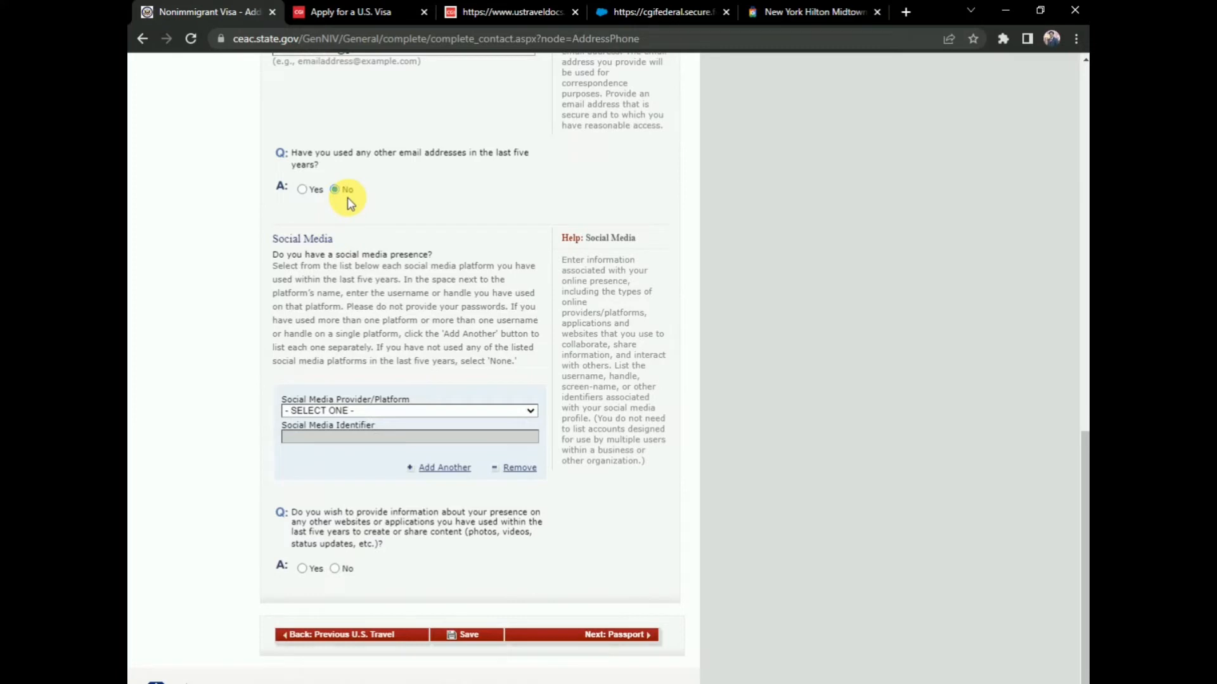
pyautogui.scroll(1, 349, 200)
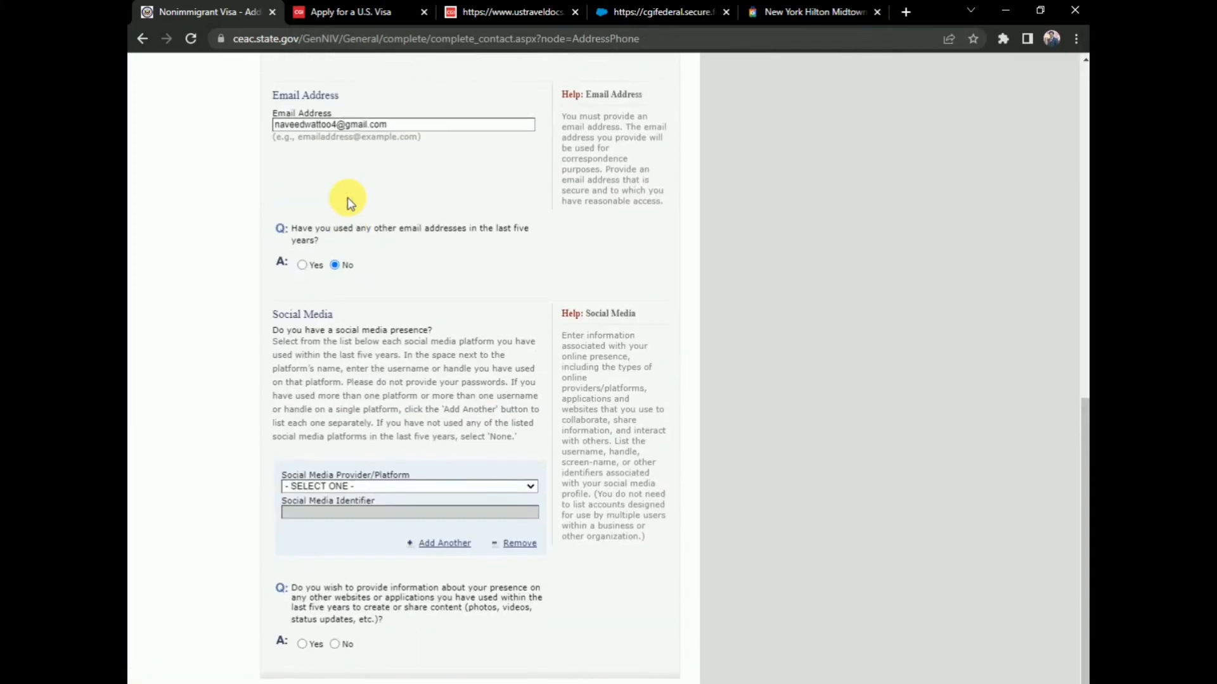
pyautogui.scroll(-1, 352, 241)
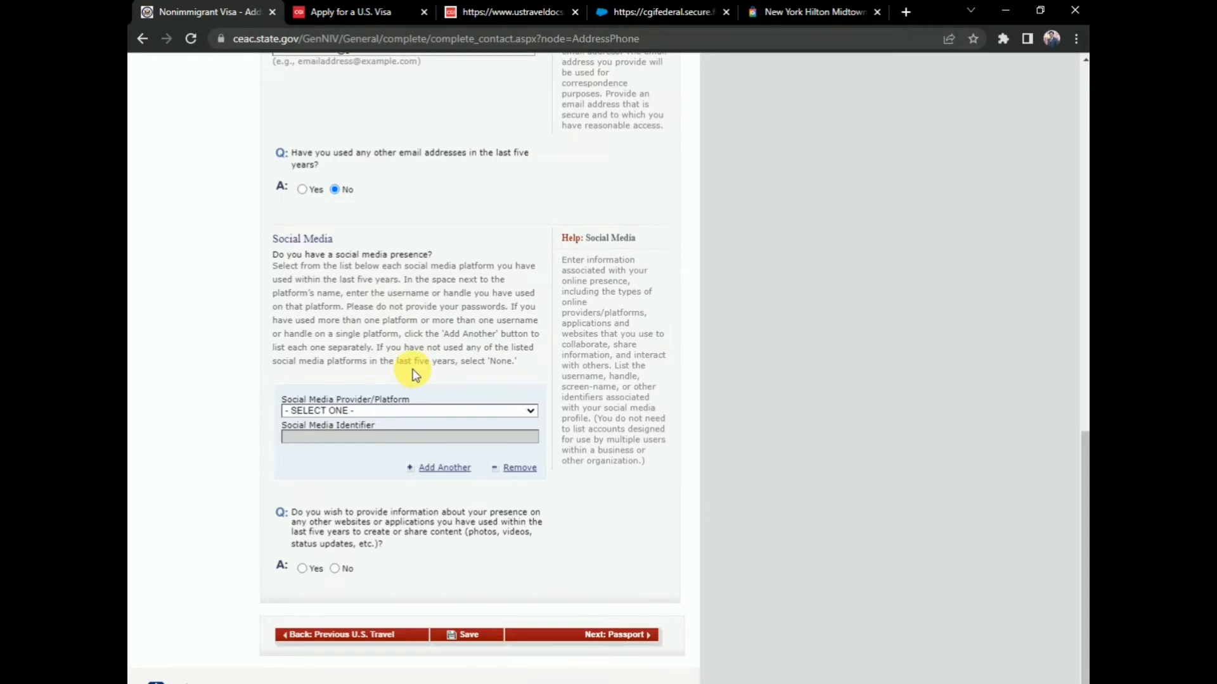
# Set the Social Media Provider/Platform to FACEBOOK.
pyautogui.click(409, 410)
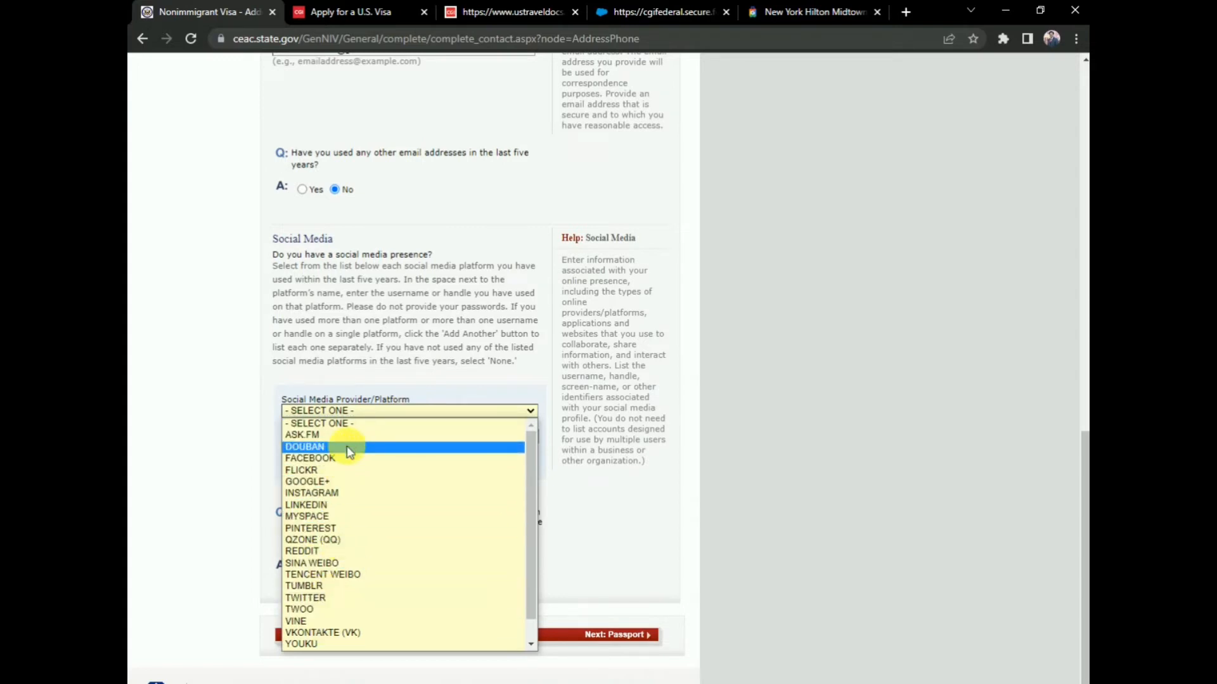
pyautogui.click(330, 458)
pyautogui.scroll(5, 359, 436)
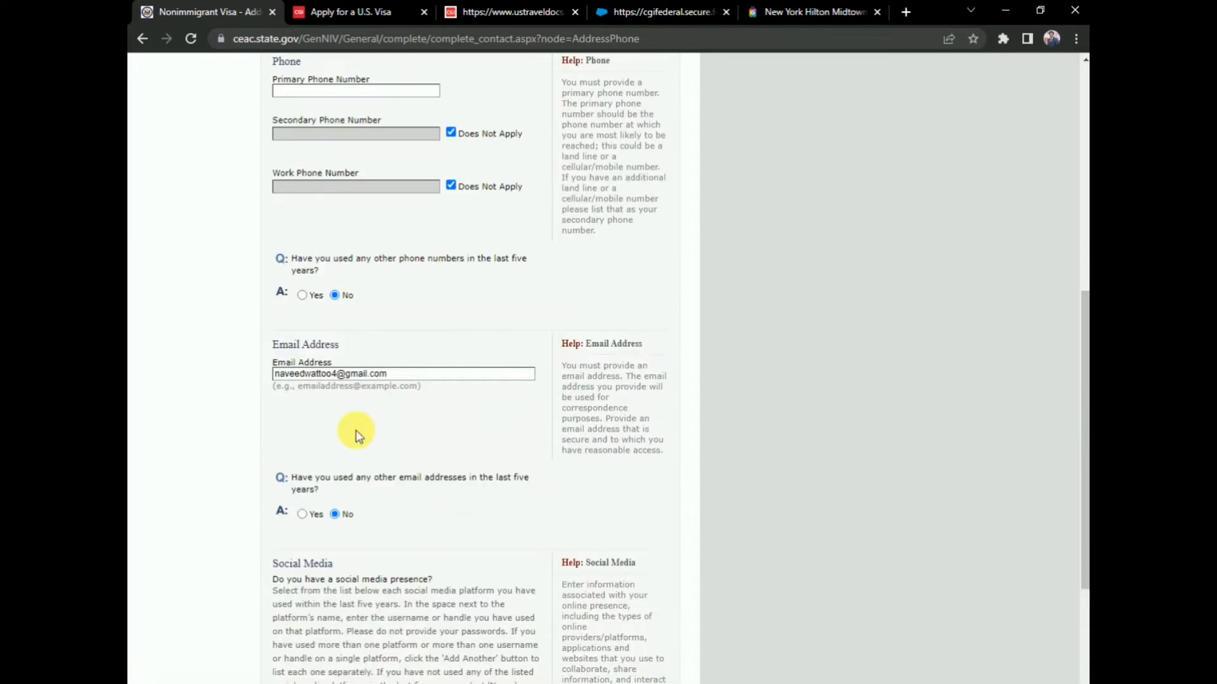
pyautogui.scroll(-5, 361, 437)
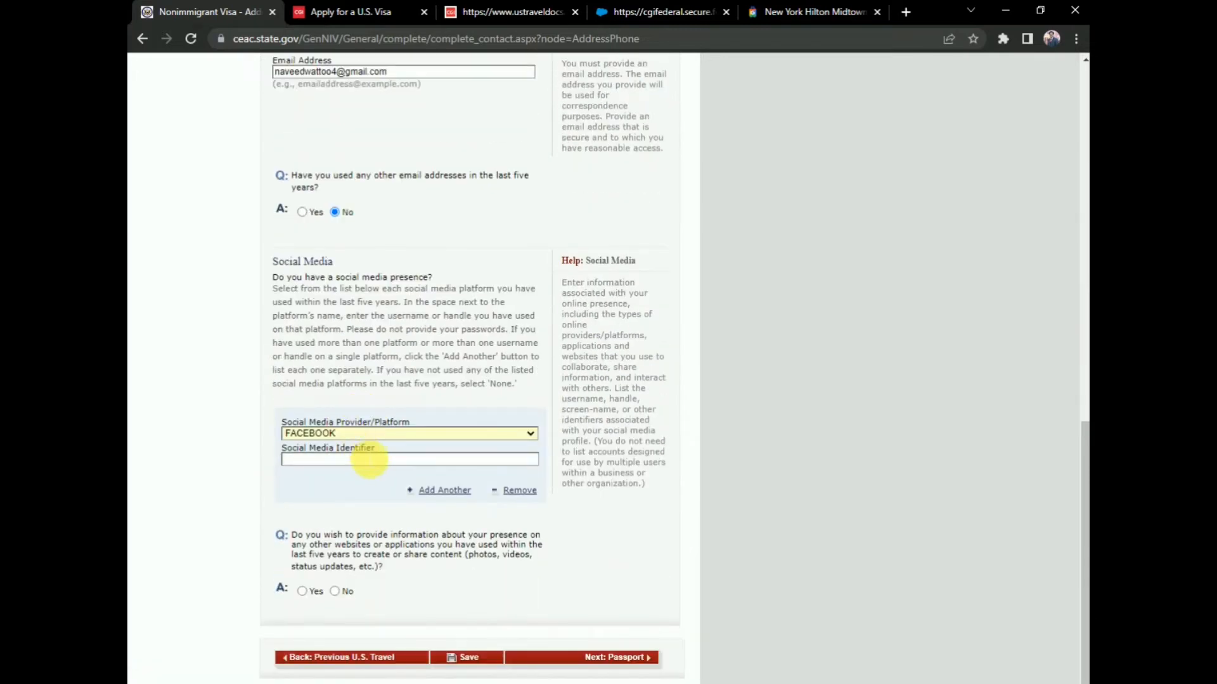
# Change the Social Media Provider/Platform to YOUTUBE.
pyautogui.click(386, 434)
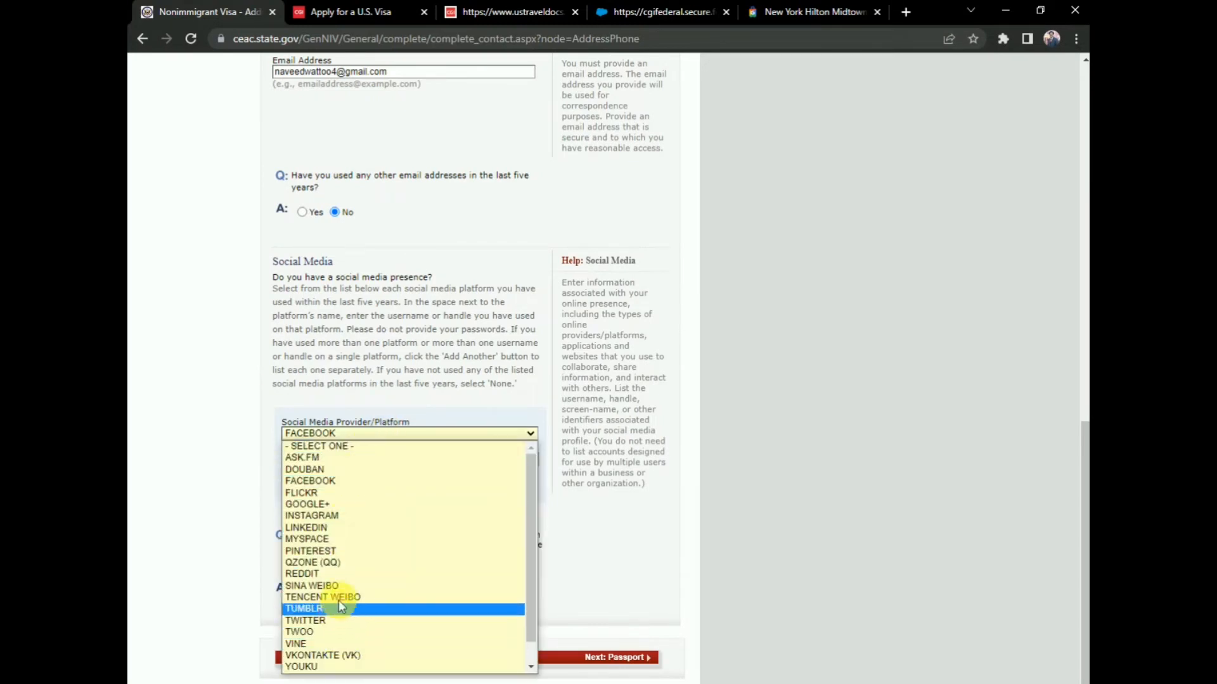
pyautogui.scroll(-1, 347, 519)
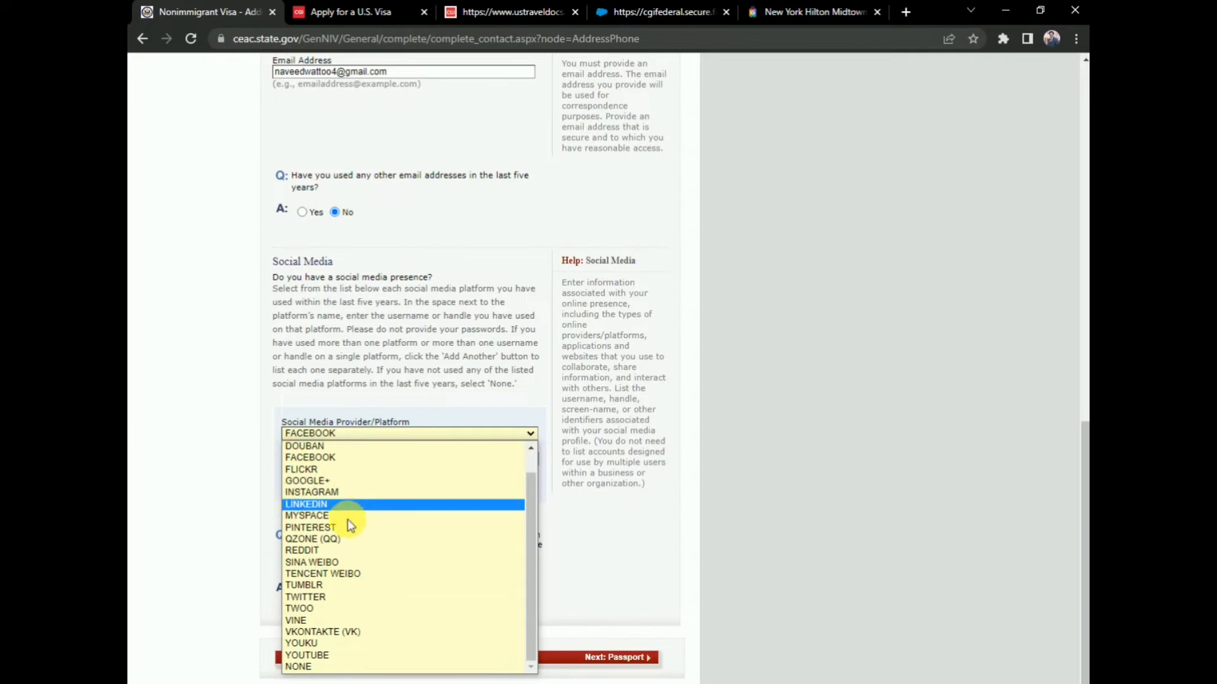
pyautogui.press('Escape')
pyautogui.click(333, 656)
pyautogui.scroll(4, 379, 490)
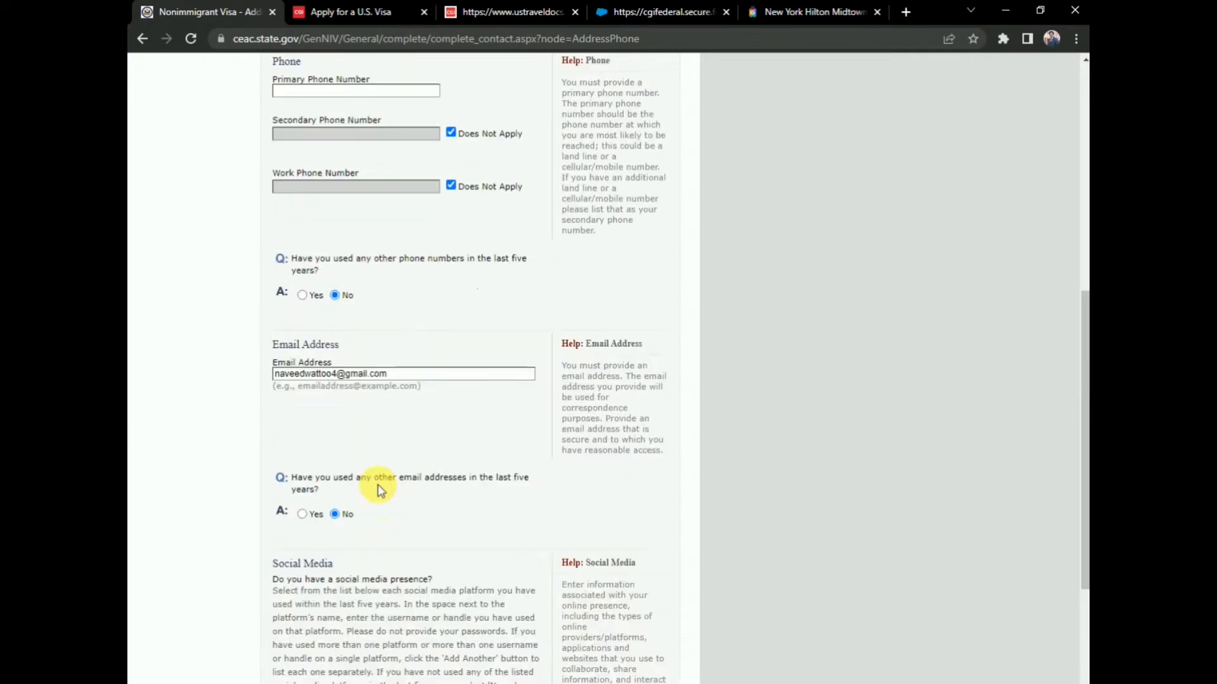
pyautogui.scroll(-2, 372, 474)
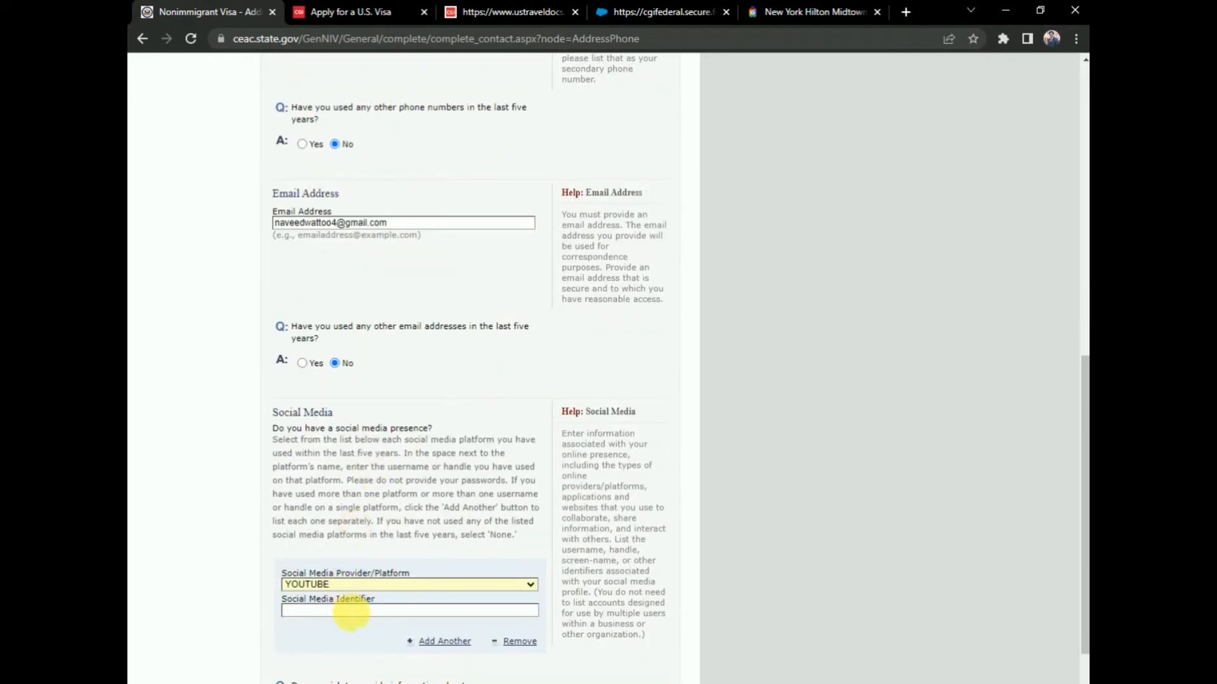
# Enter ILMI STUDIO as the social media identifier and answer No to providing information about presence on other websites or applications.
pyautogui.scroll(-3, 392, 608)
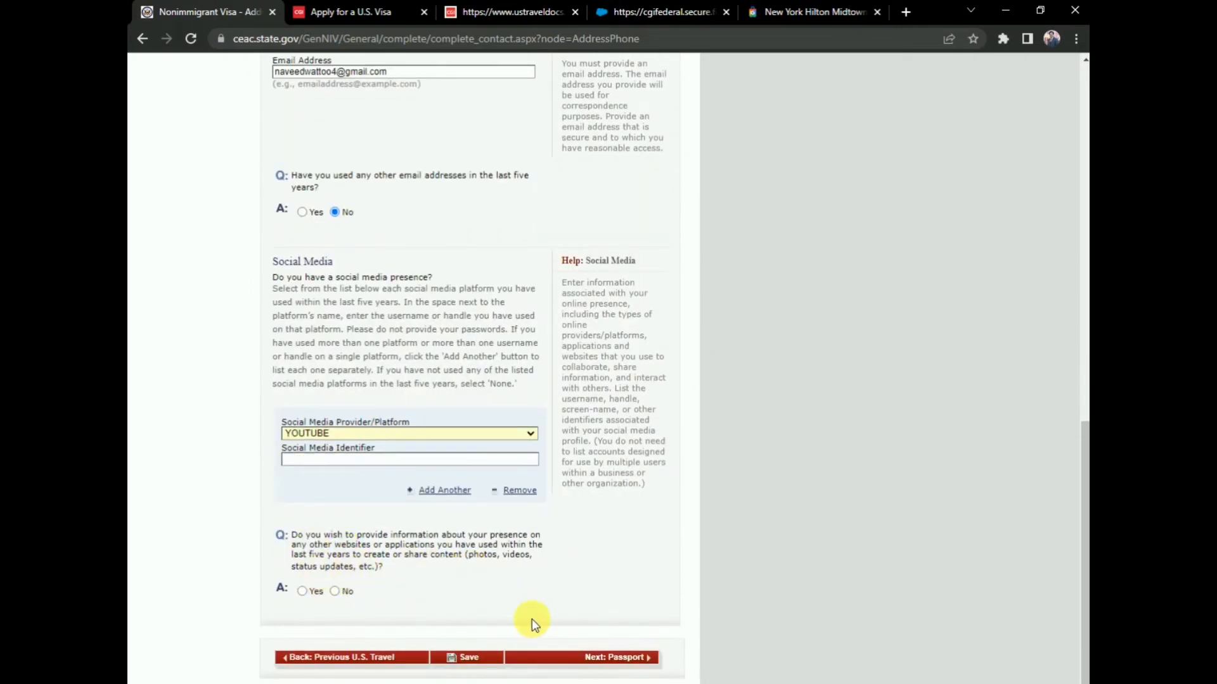
pyautogui.scroll(5, 530, 619)
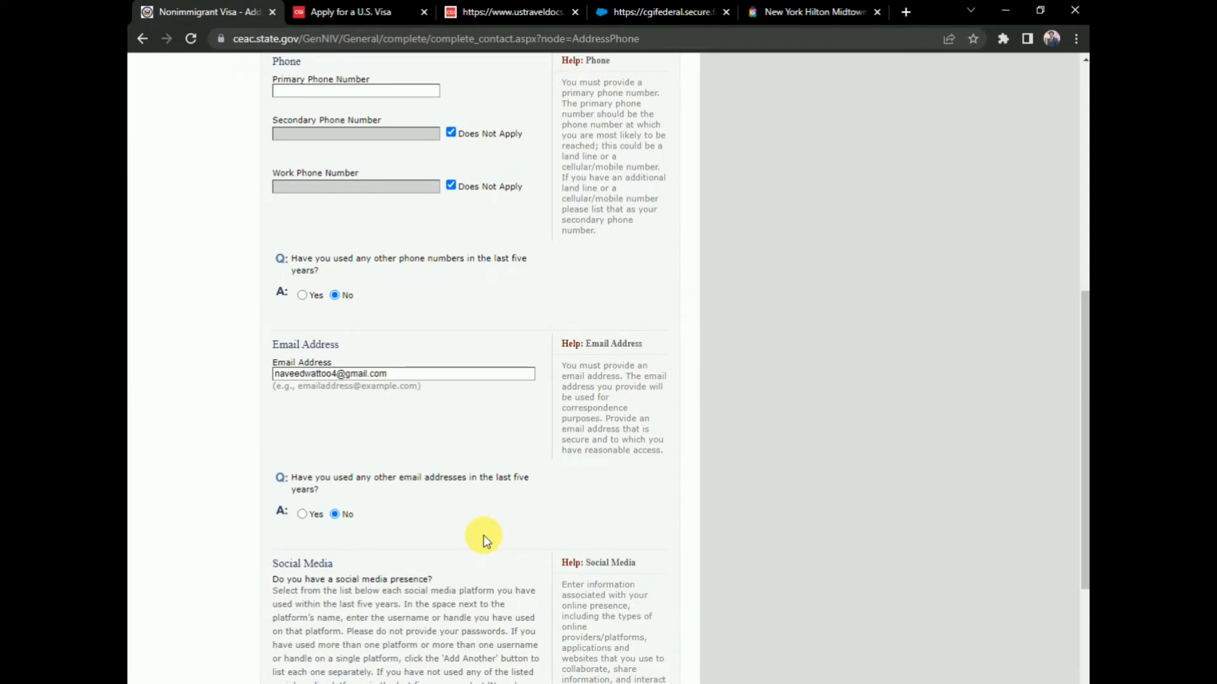
pyautogui.scroll(-4, 473, 507)
pyautogui.scroll(-2, 424, 381)
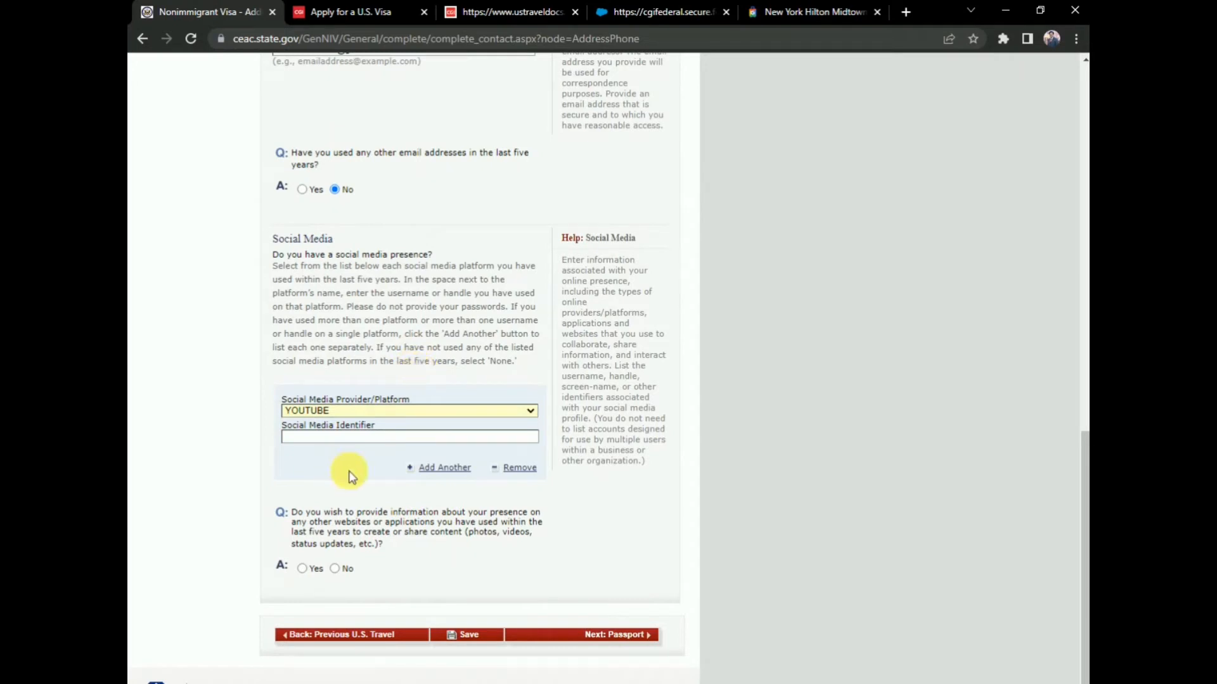
pyautogui.scroll(1, 419, 380)
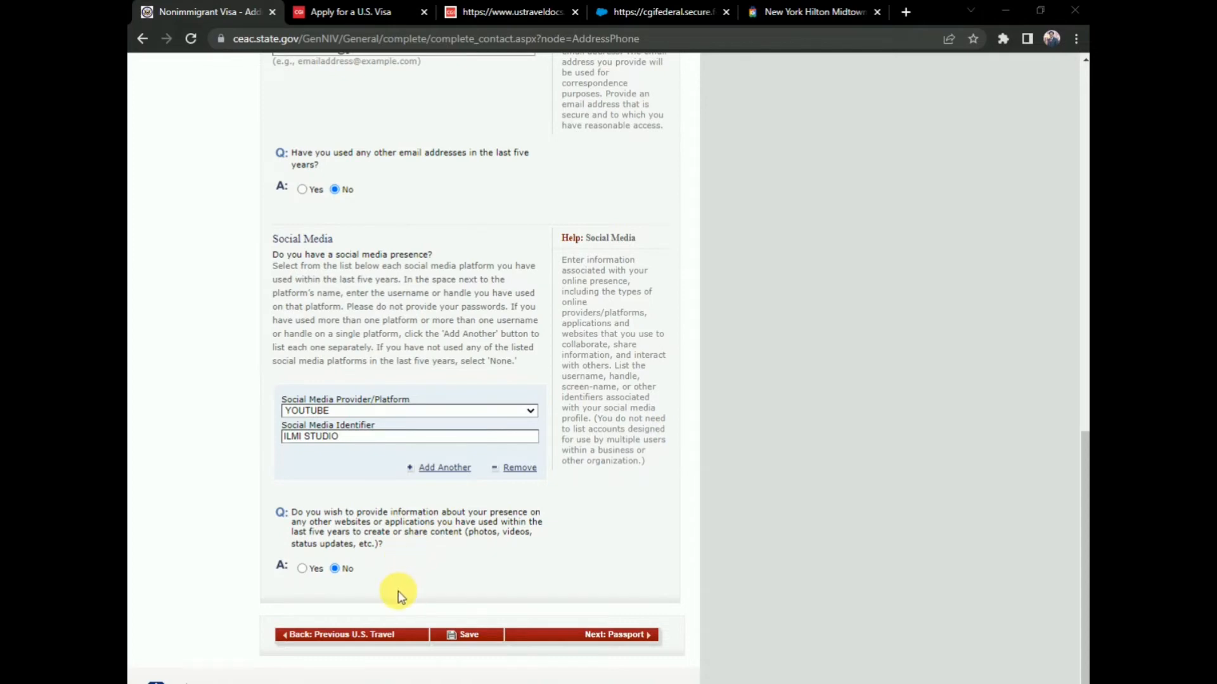
# Submit the Address and Phone page, fill in the missing primary phone number and go on to Passport.
pyautogui.click(596, 635)
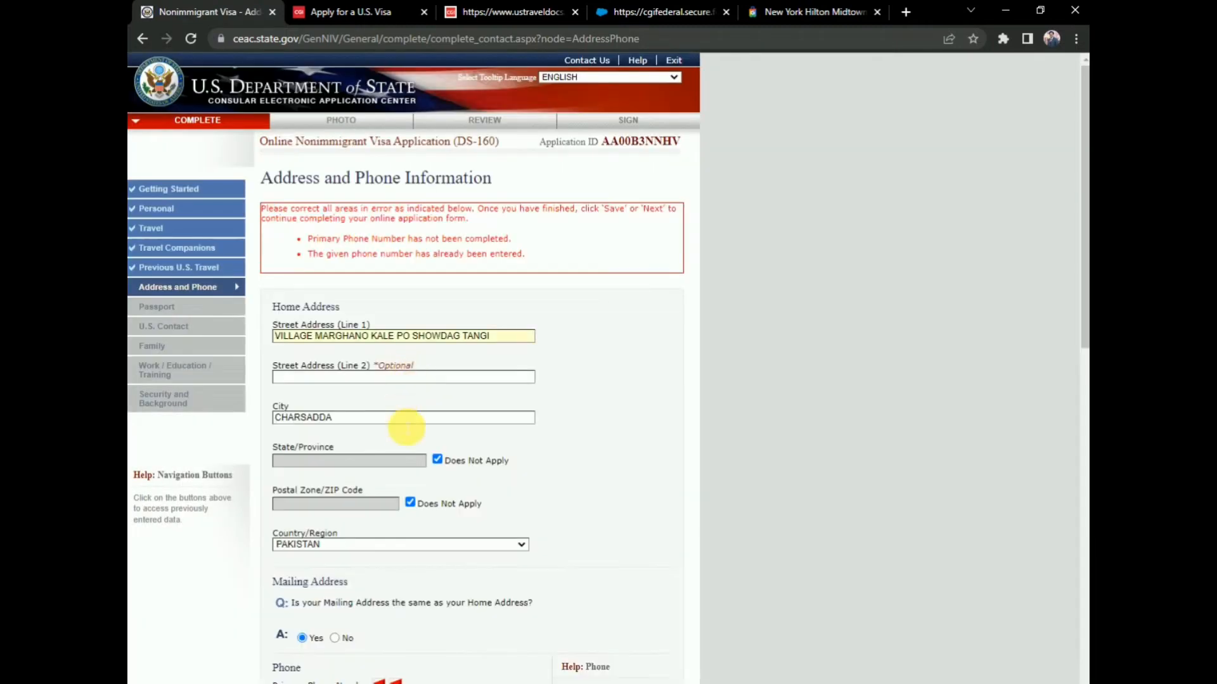
pyautogui.scroll(-1, 413, 453)
pyautogui.scroll(-3, 413, 451)
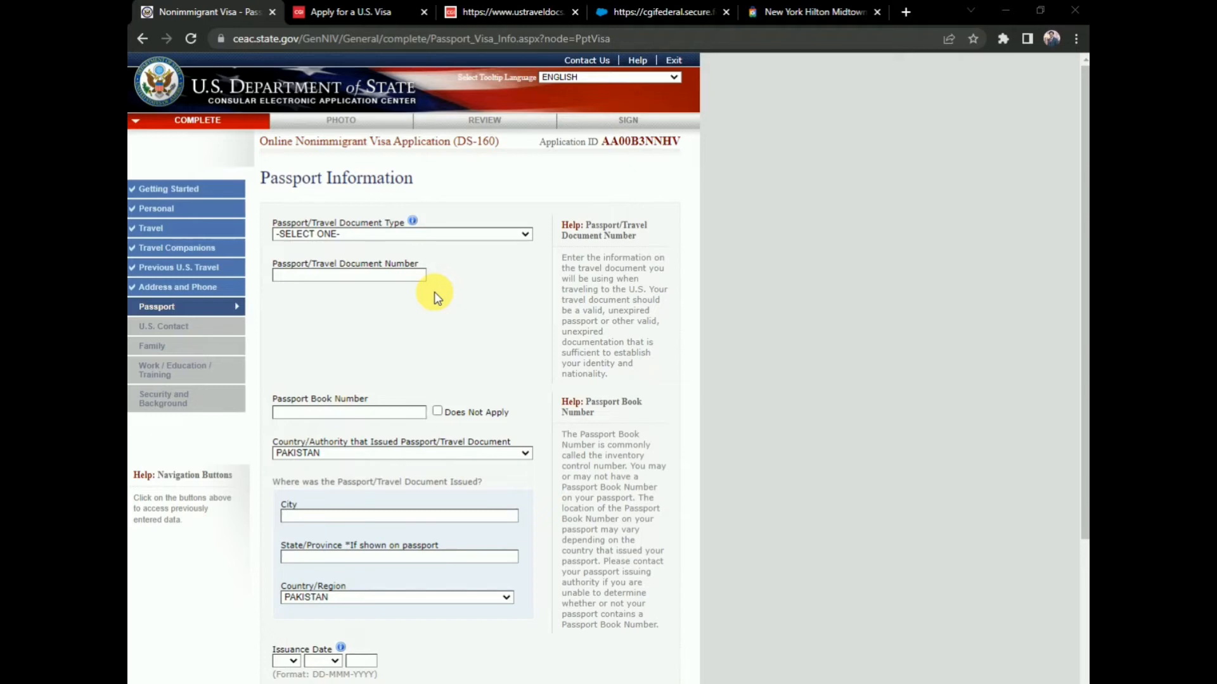
# Set the passport document type to REGULAR and mark the Passport Book Number as Does Not Apply.
pyautogui.click(348, 235)
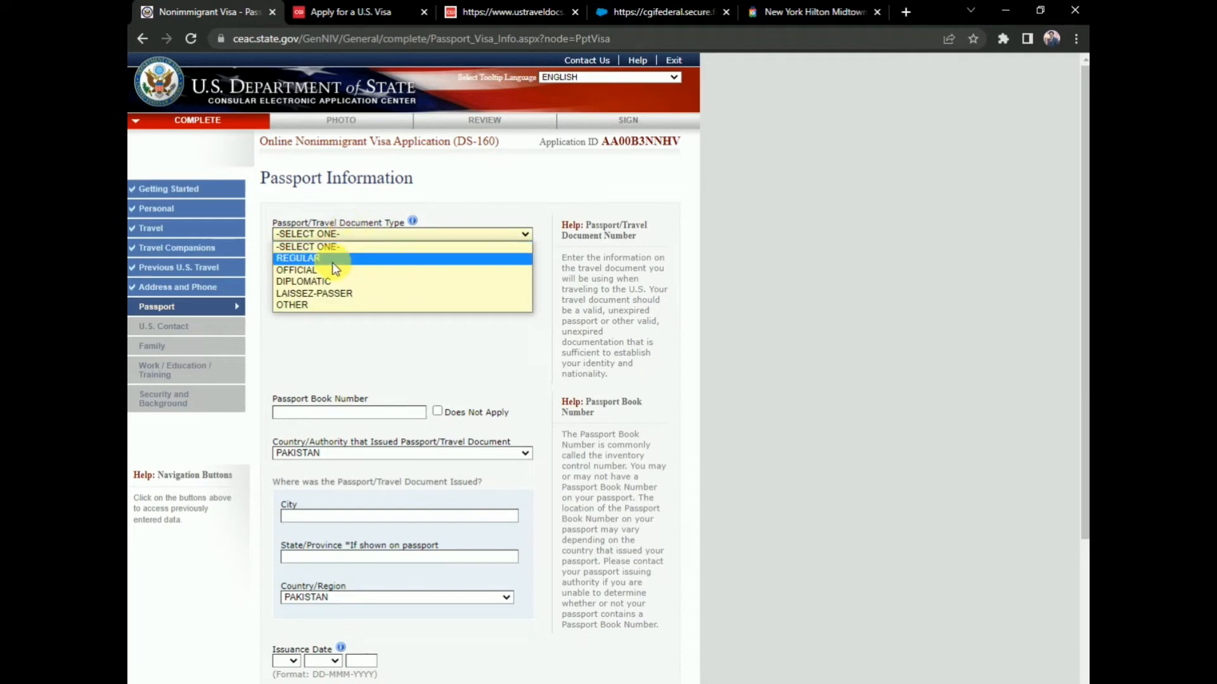
pyautogui.click(352, 258)
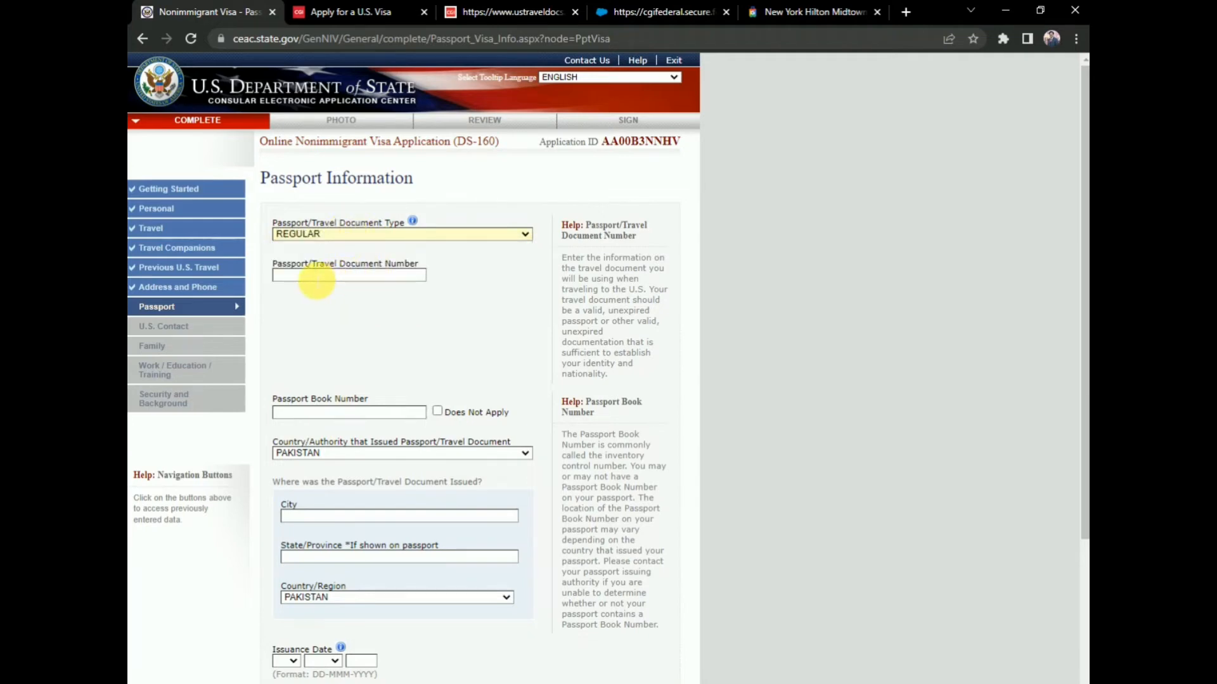
pyautogui.scroll(-1, 336, 336)
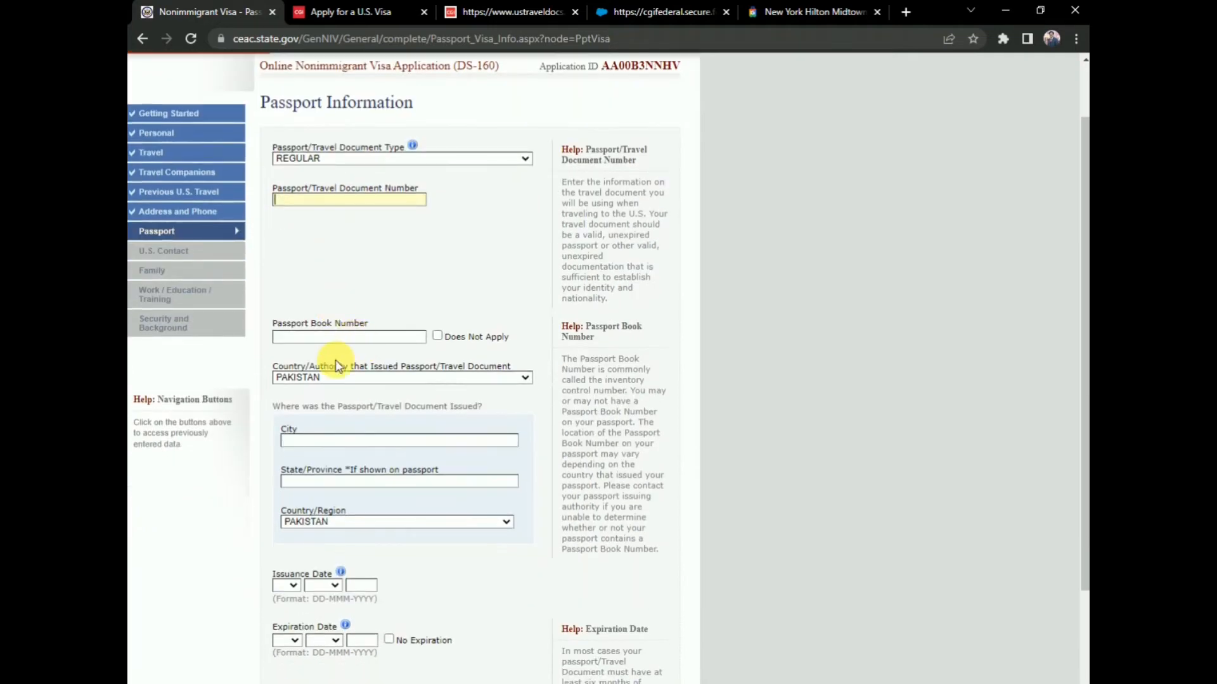
pyautogui.click(437, 335)
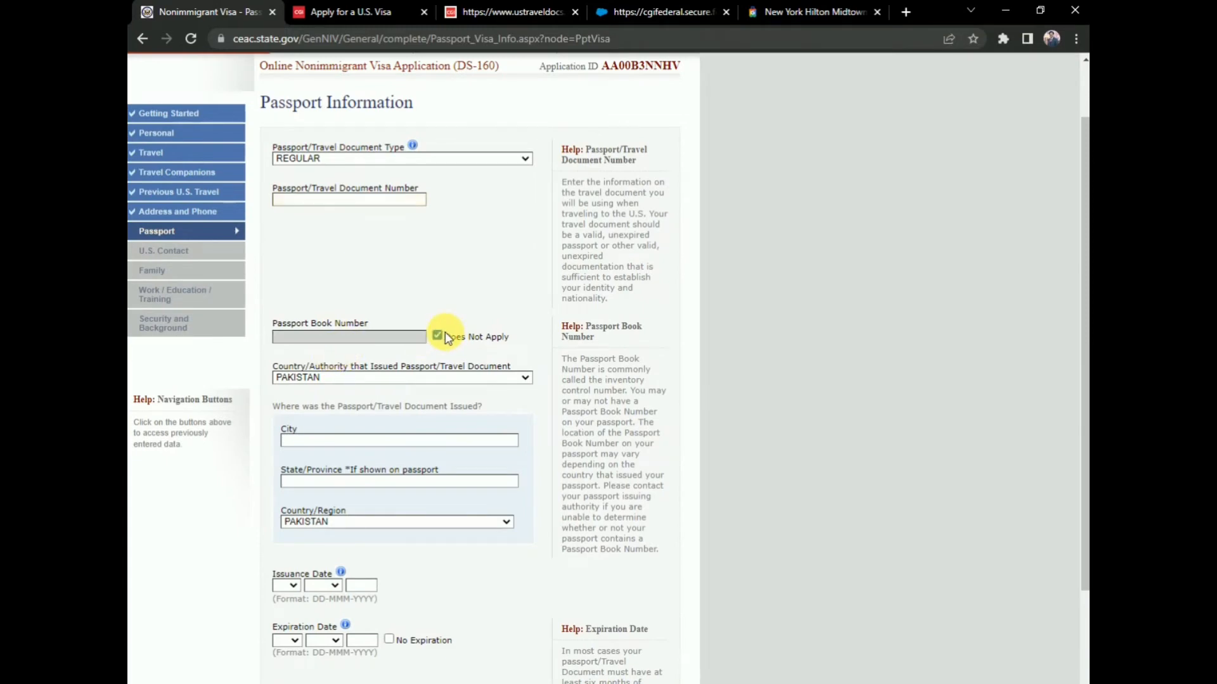
# Enter the passport number, issuing city CHARSADDA, state/province PAKISTAN, issuance date 09-DEC-2021 and expiration date 09-DEC-2031.
pyautogui.scroll(-3, 310, 308)
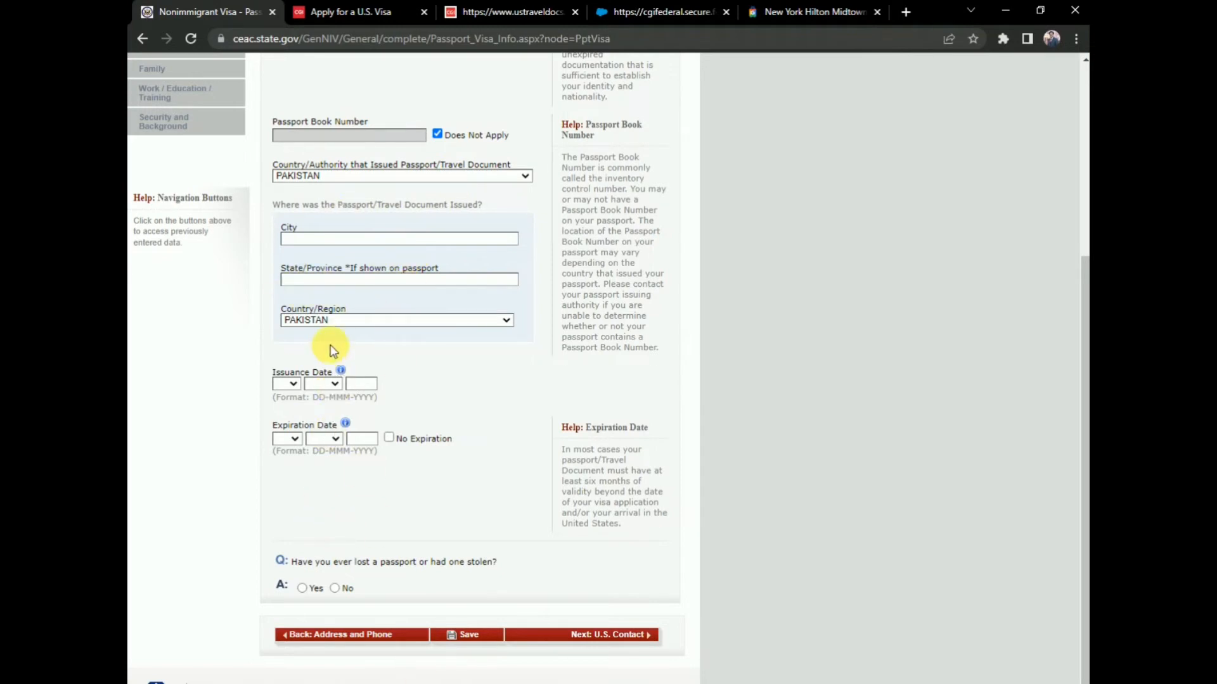
pyautogui.scroll(2, 442, 488)
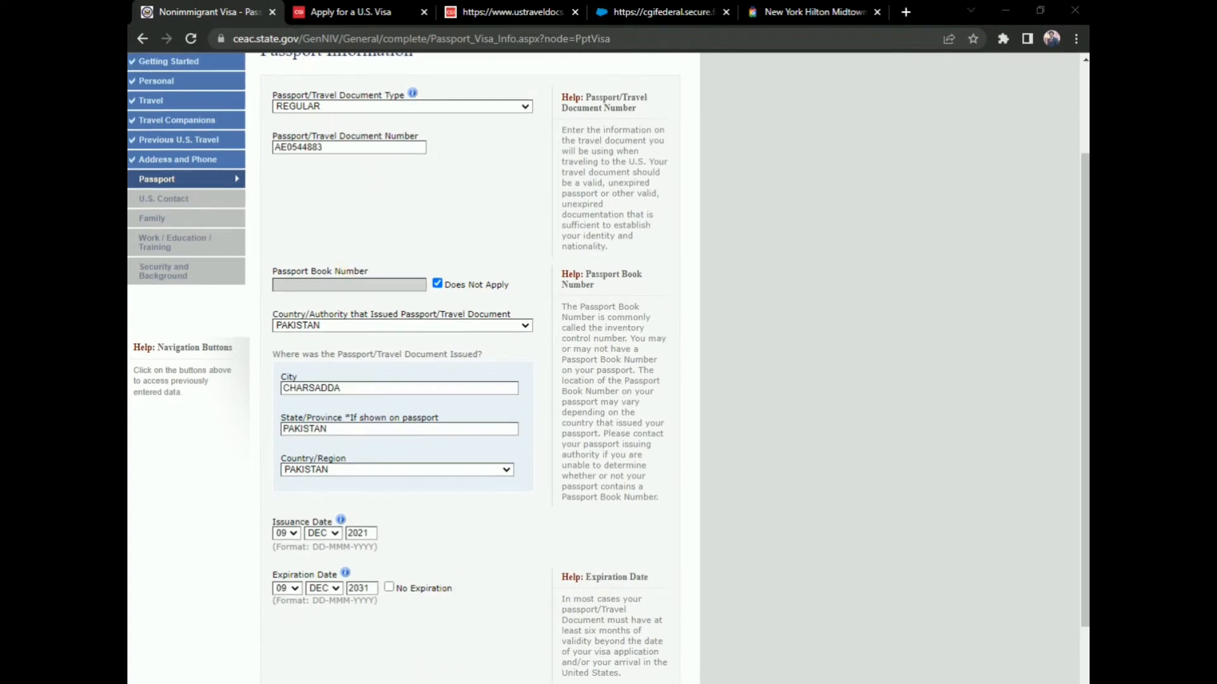
pyautogui.scroll(2, 475, 184)
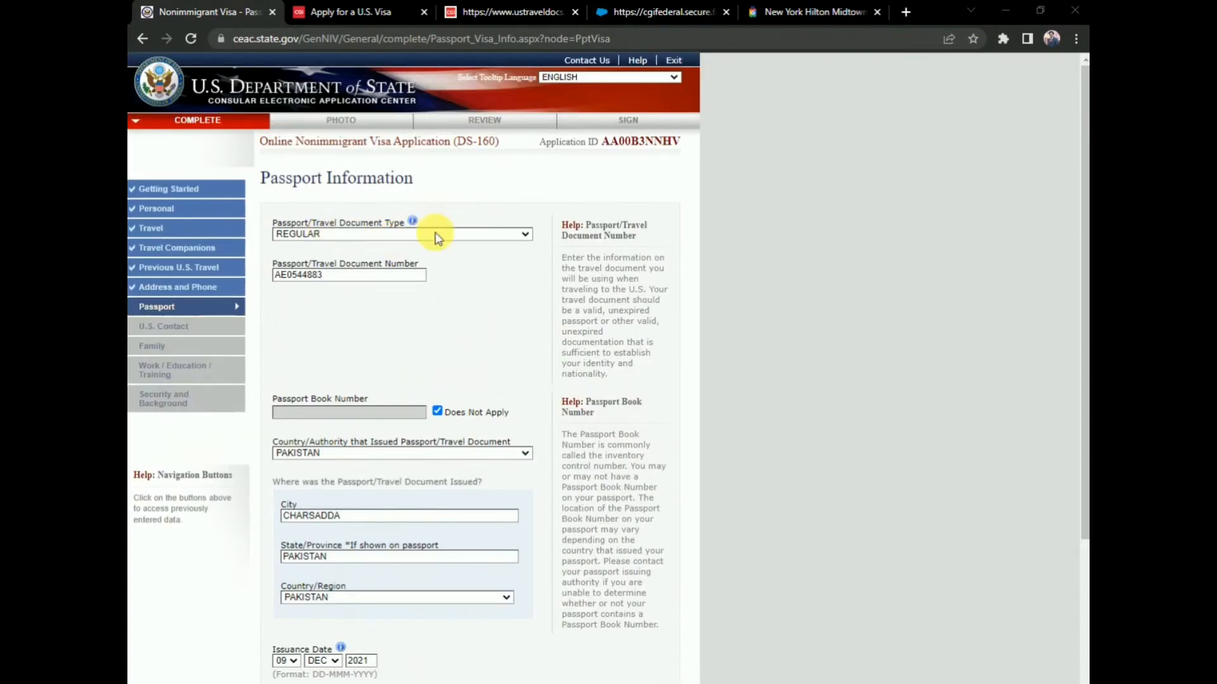
# Answer No to ever having lost a passport or had one stolen, and go on to U.S. Contact.
pyautogui.scroll(-2, 412, 285)
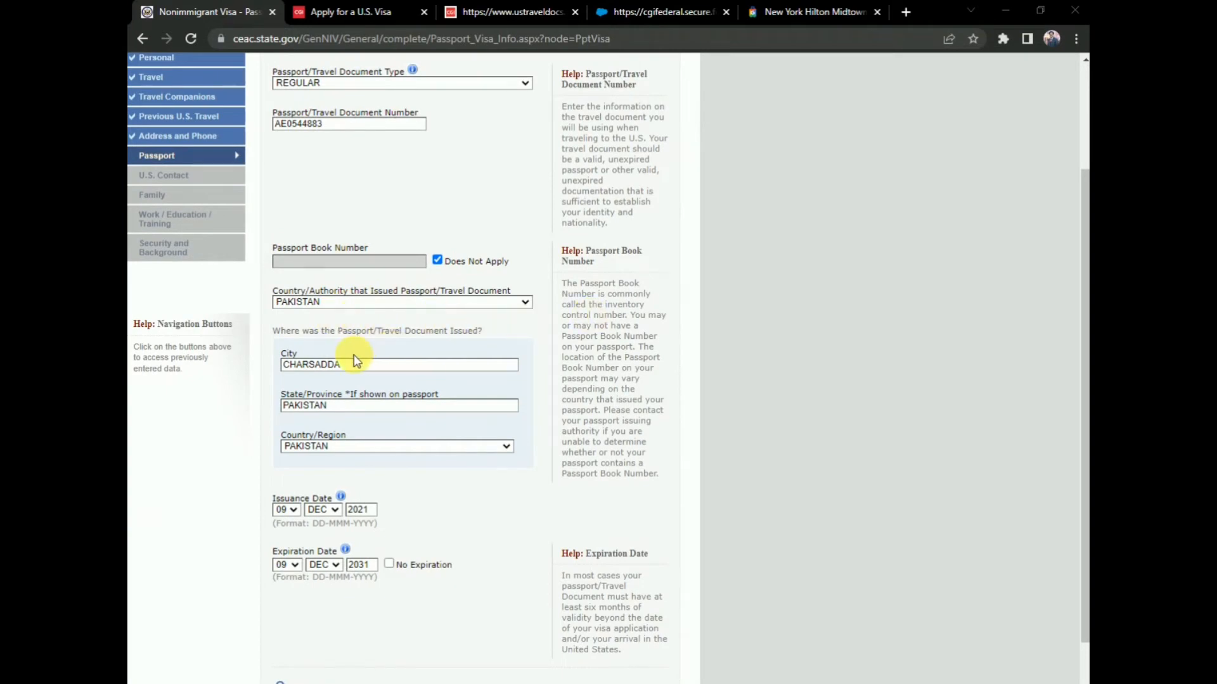
pyautogui.scroll(-2, 383, 349)
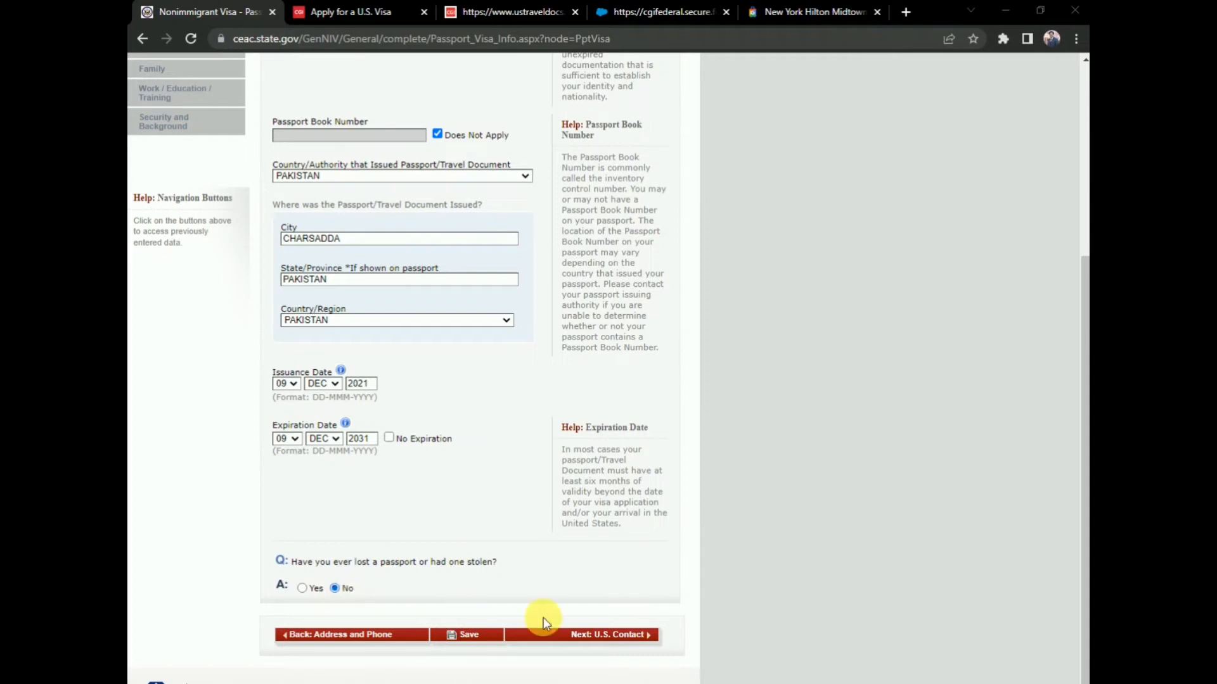
pyautogui.click(596, 635)
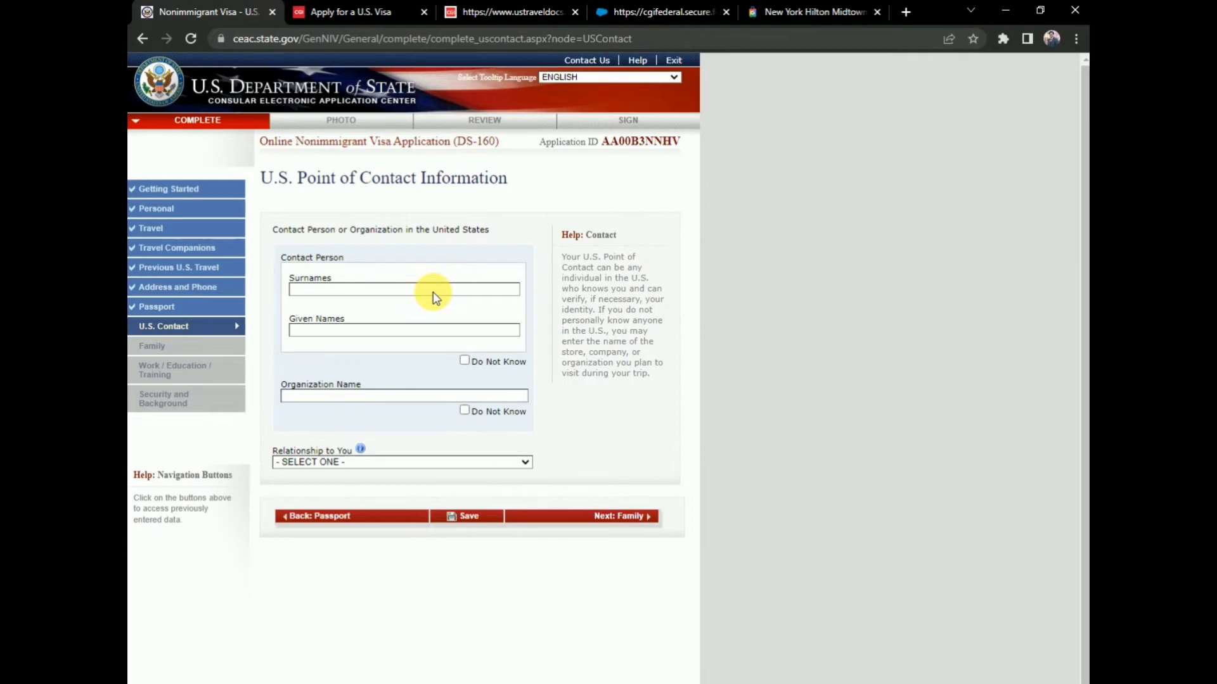
# Mark the U.S. contact's organization name as Do Not Know, set the relationship to OTHER and try to go on to Family.
pyautogui.click(465, 410)
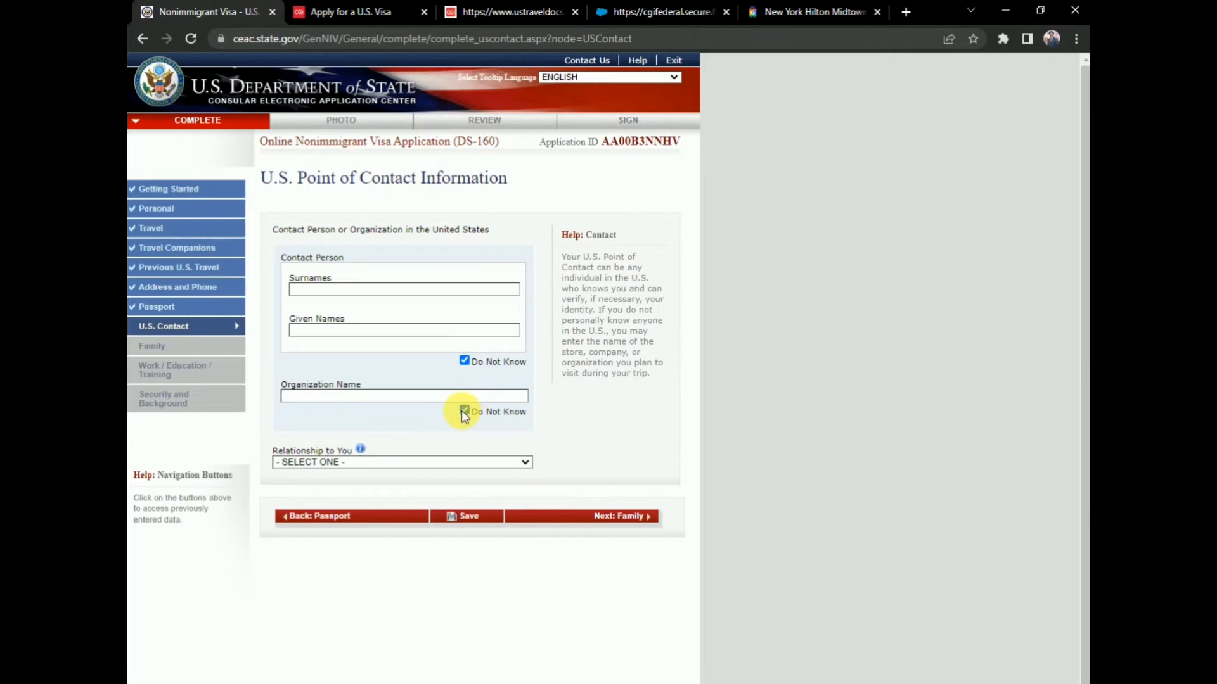
pyautogui.click(469, 462)
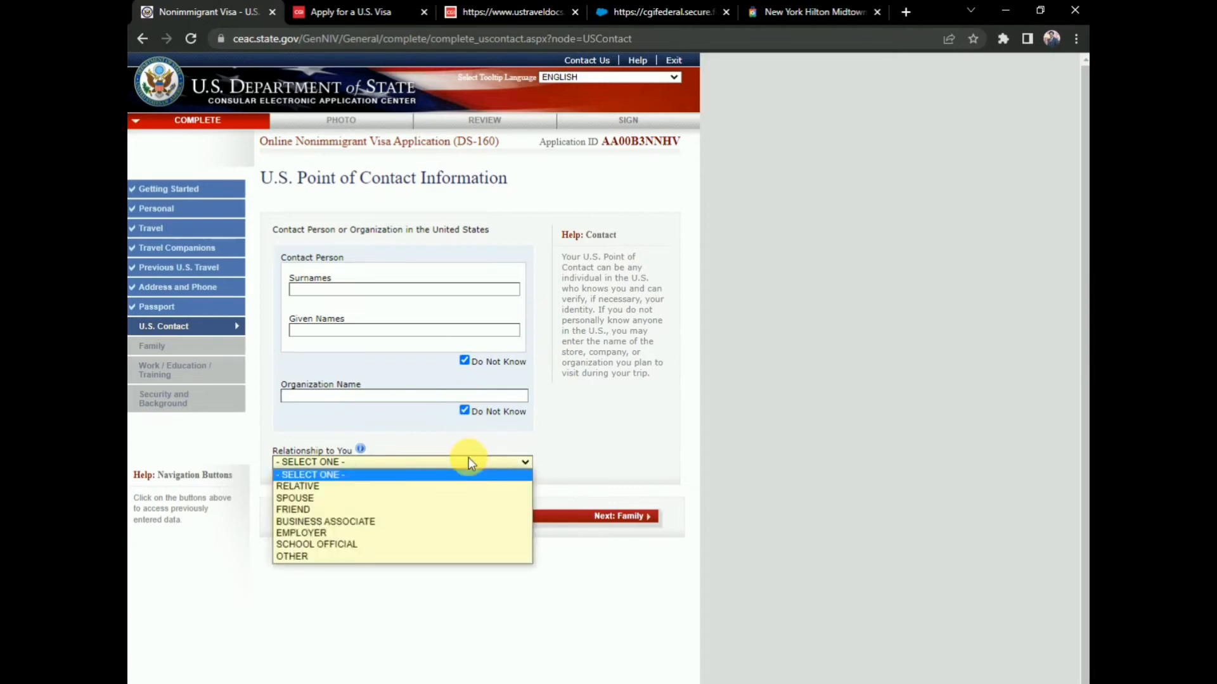
pyautogui.click(469, 458)
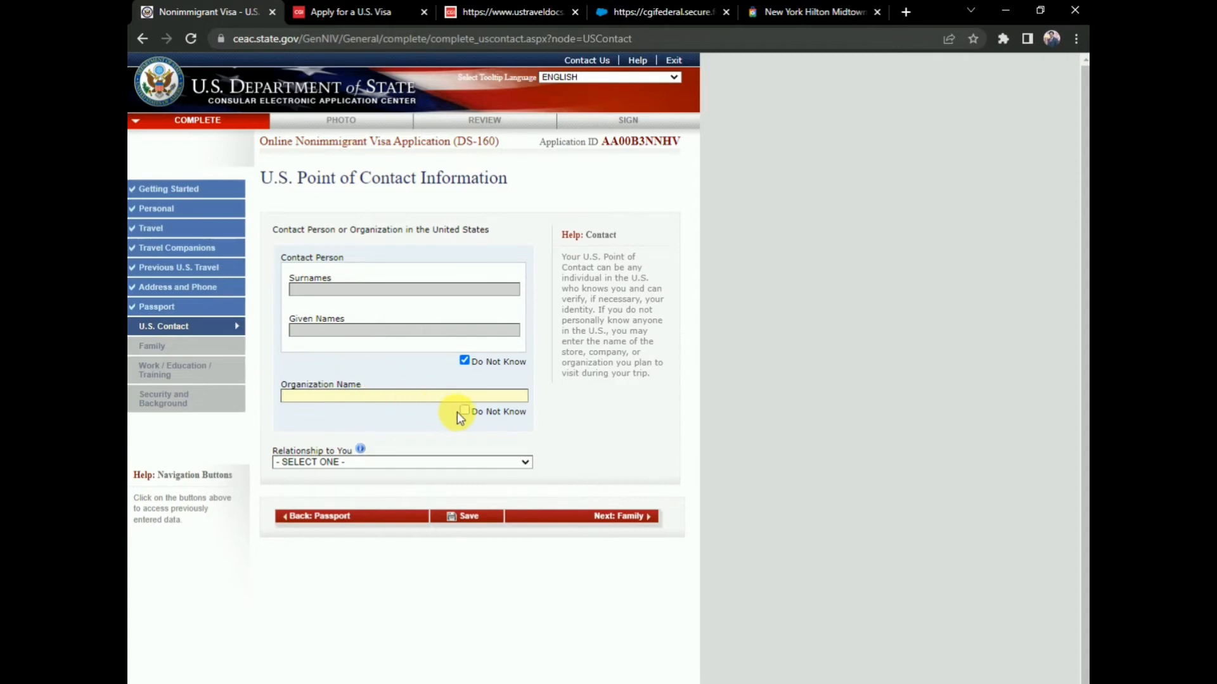
pyautogui.click(453, 462)
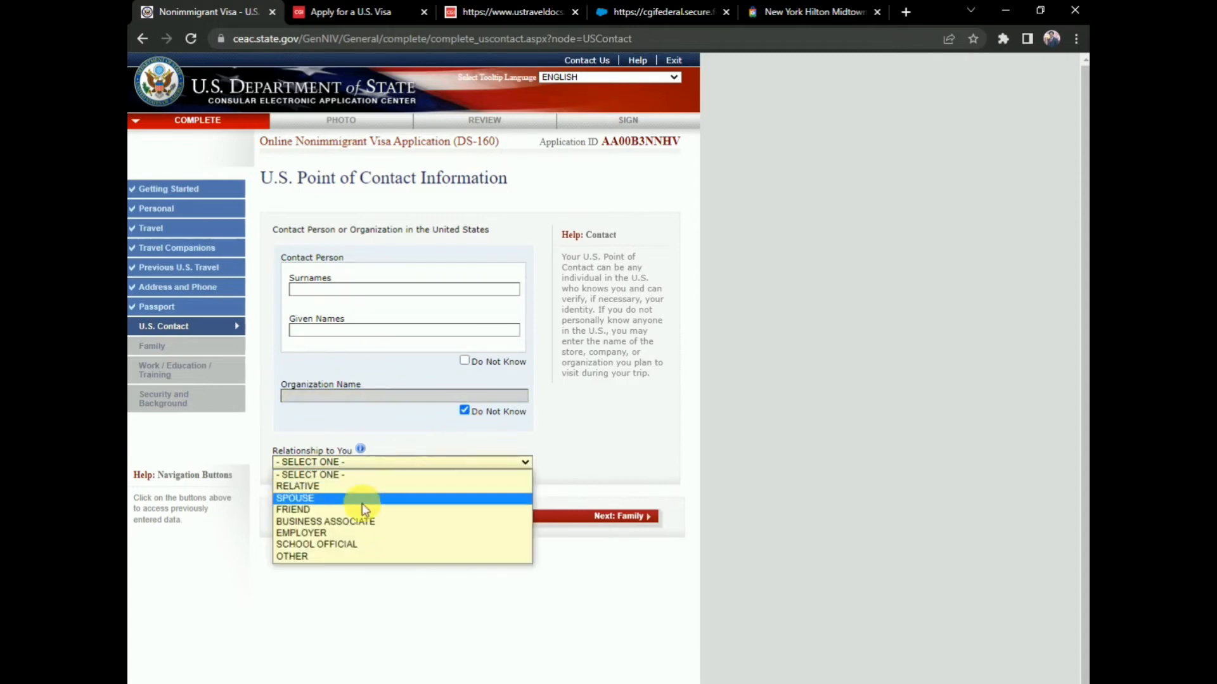
pyautogui.click(327, 557)
pyautogui.click(607, 517)
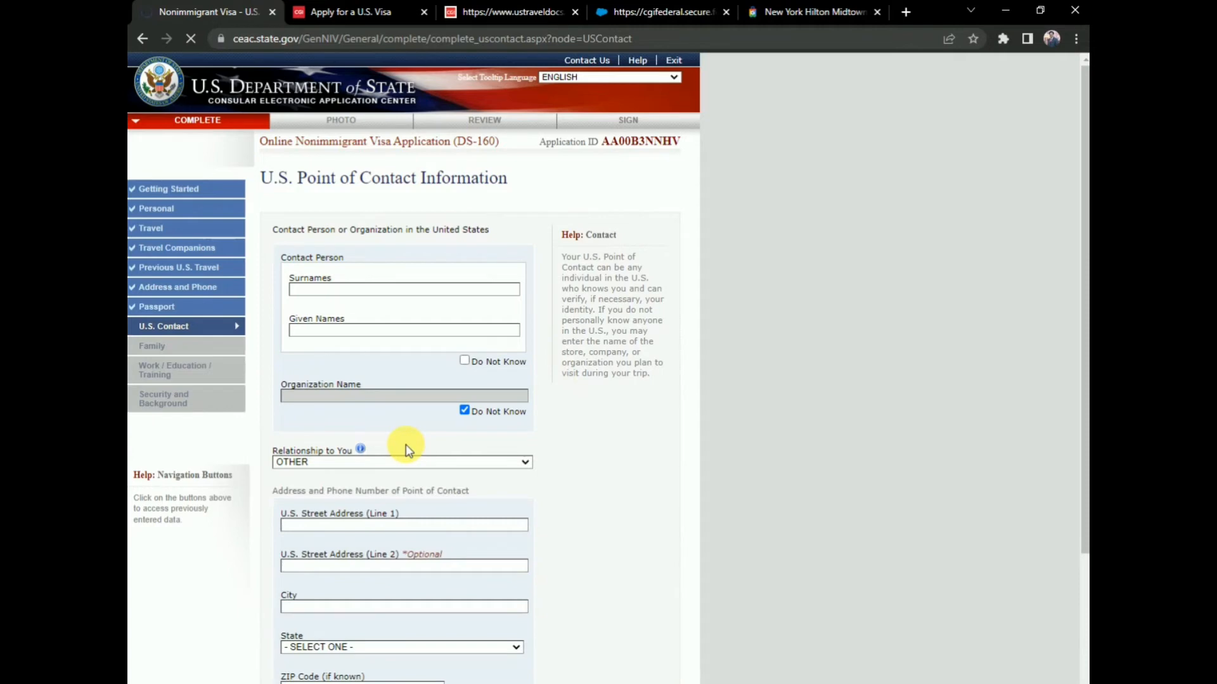
# Enter NEW YORK HILTON MIDTOWN as the contact organization with its address and phone, mark person unknown and email not applicable, and go on to Family.
pyautogui.scroll(-2, 384, 526)
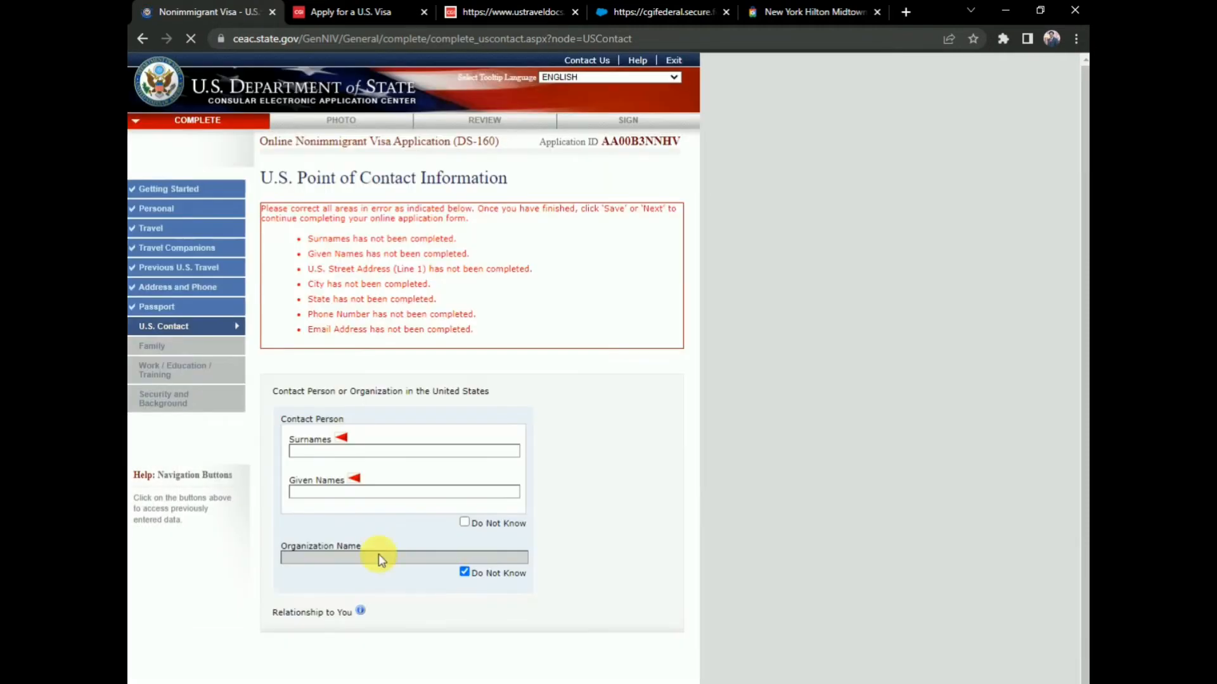
pyautogui.scroll(-3, 386, 424)
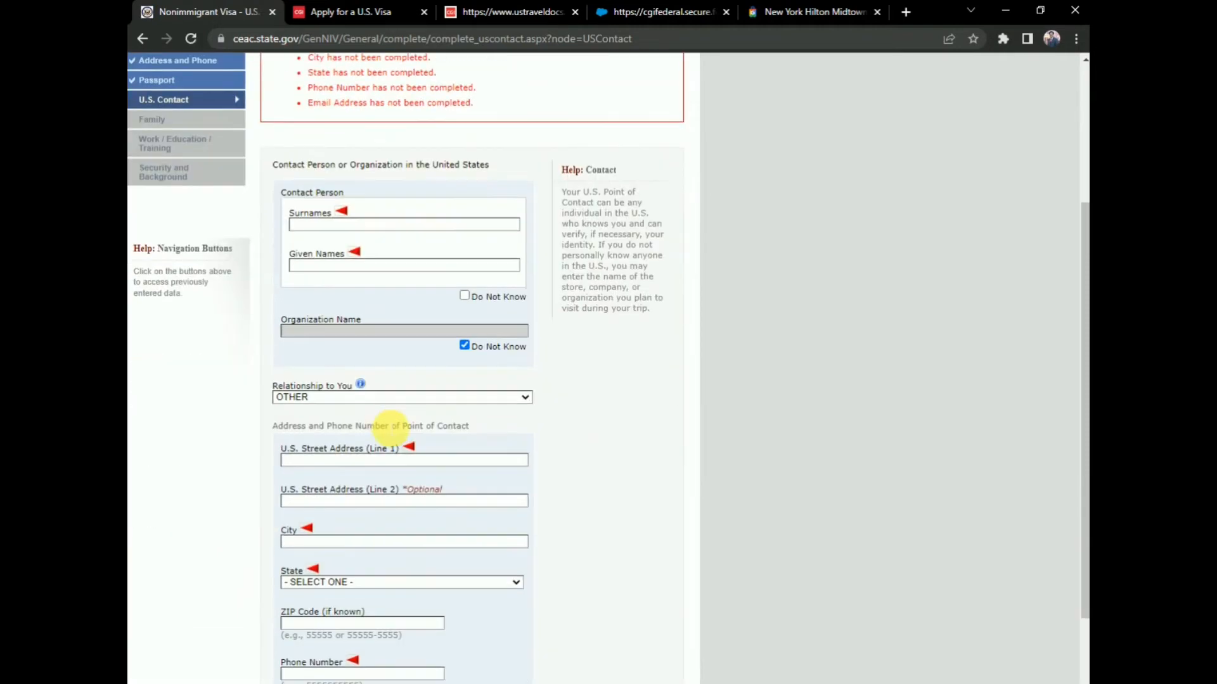
pyautogui.scroll(3, 396, 432)
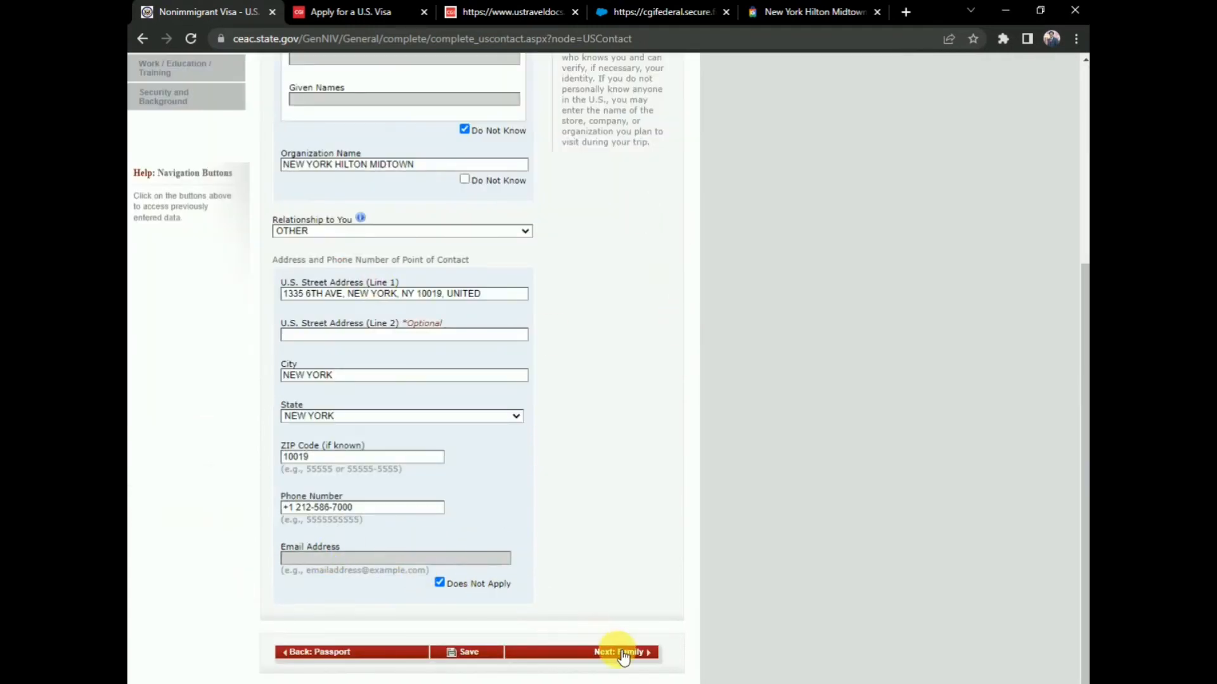
pyautogui.click(603, 640)
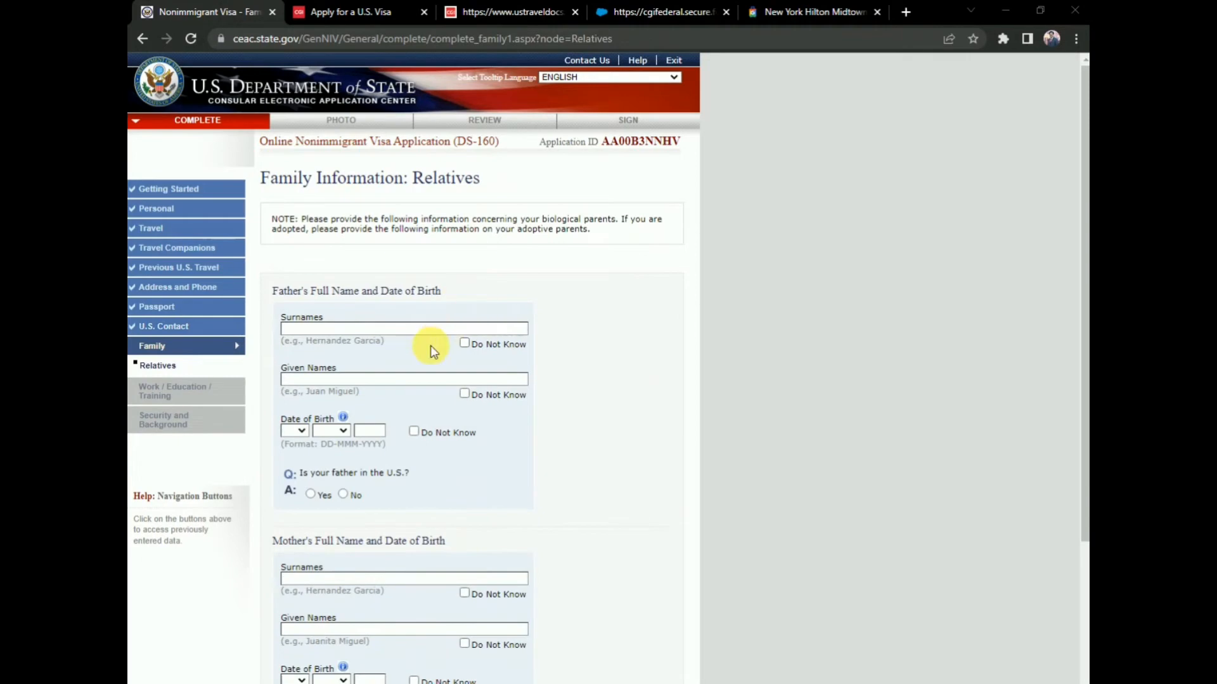
# Mark both parents' names and birth dates as Do Not Know, and answer No to parents or immediate relatives being in the United States.
pyautogui.scroll(-3, 428, 358)
pyautogui.scroll(3, 431, 405)
pyautogui.scroll(-3, 444, 437)
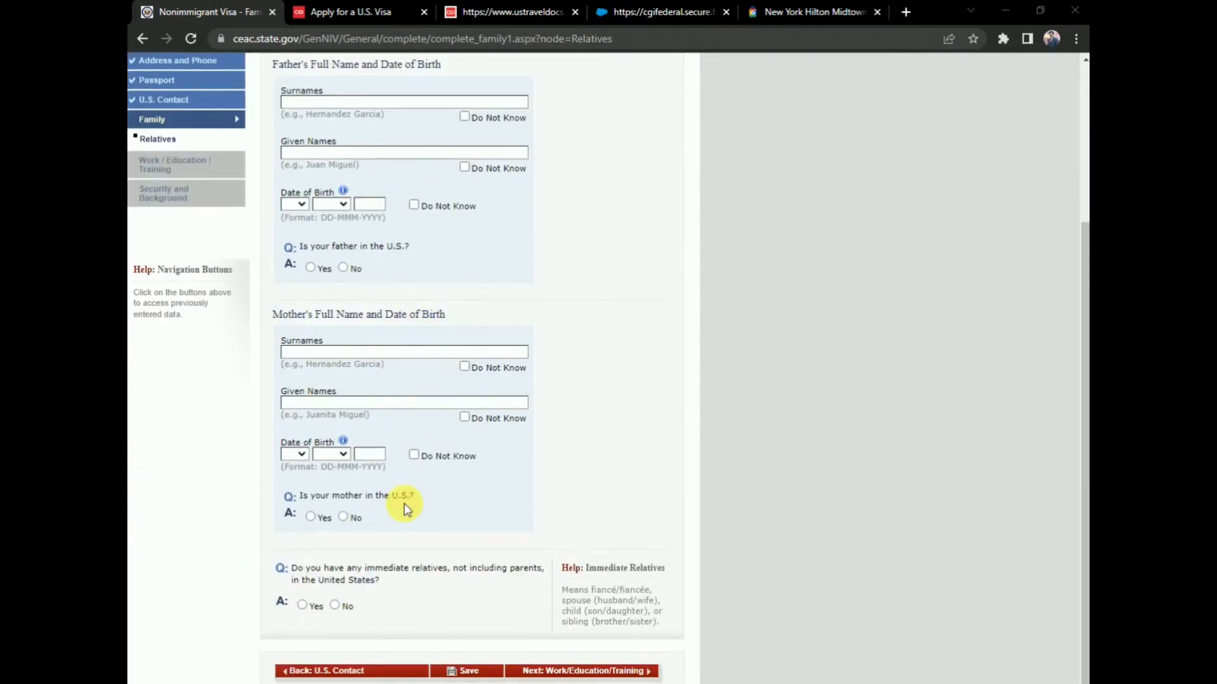
pyautogui.scroll(3, 445, 548)
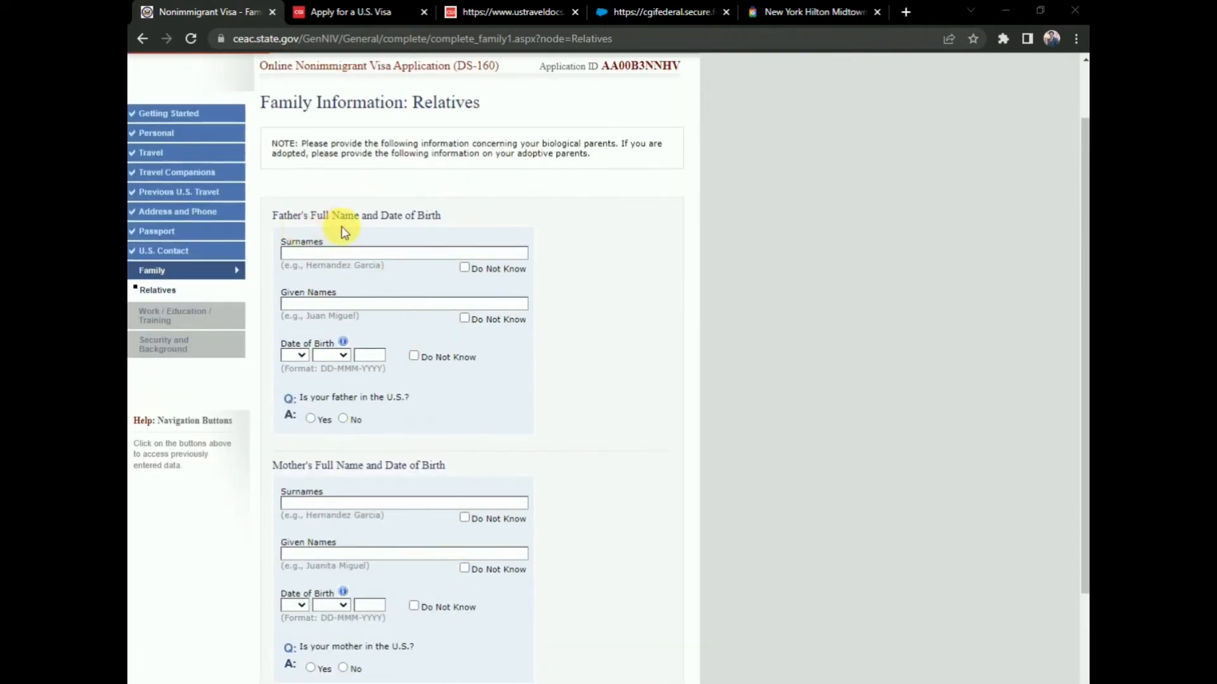
pyautogui.scroll(-1, 367, 298)
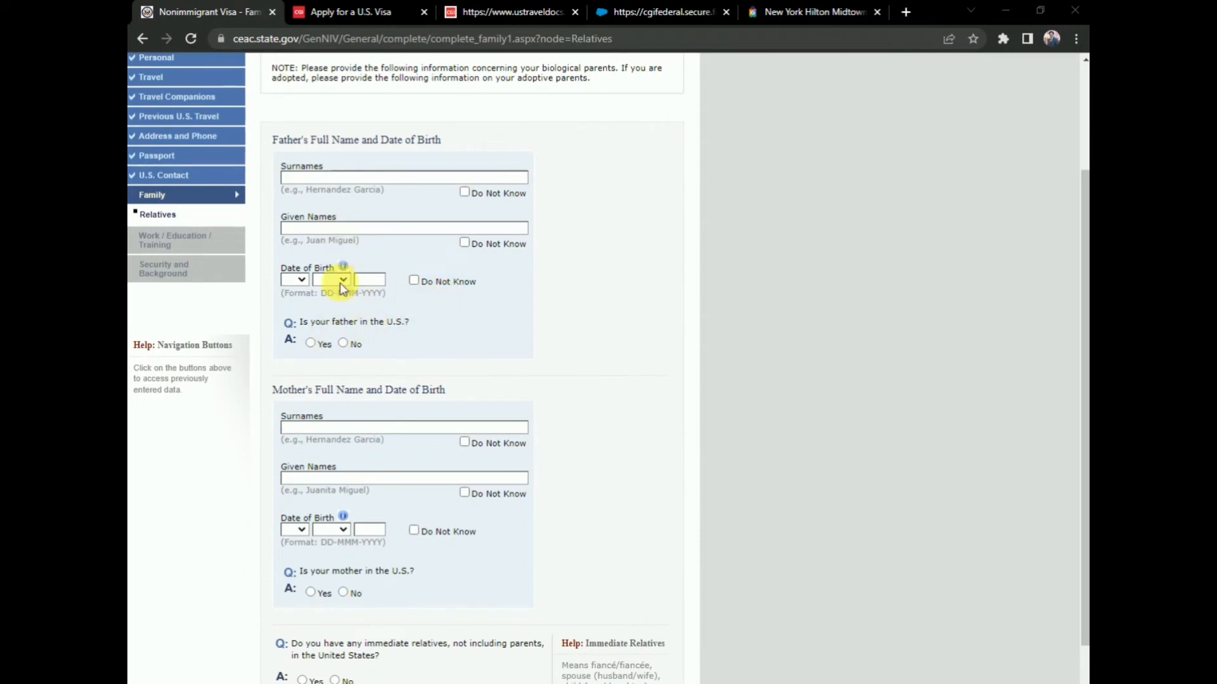
pyautogui.scroll(-1, 307, 323)
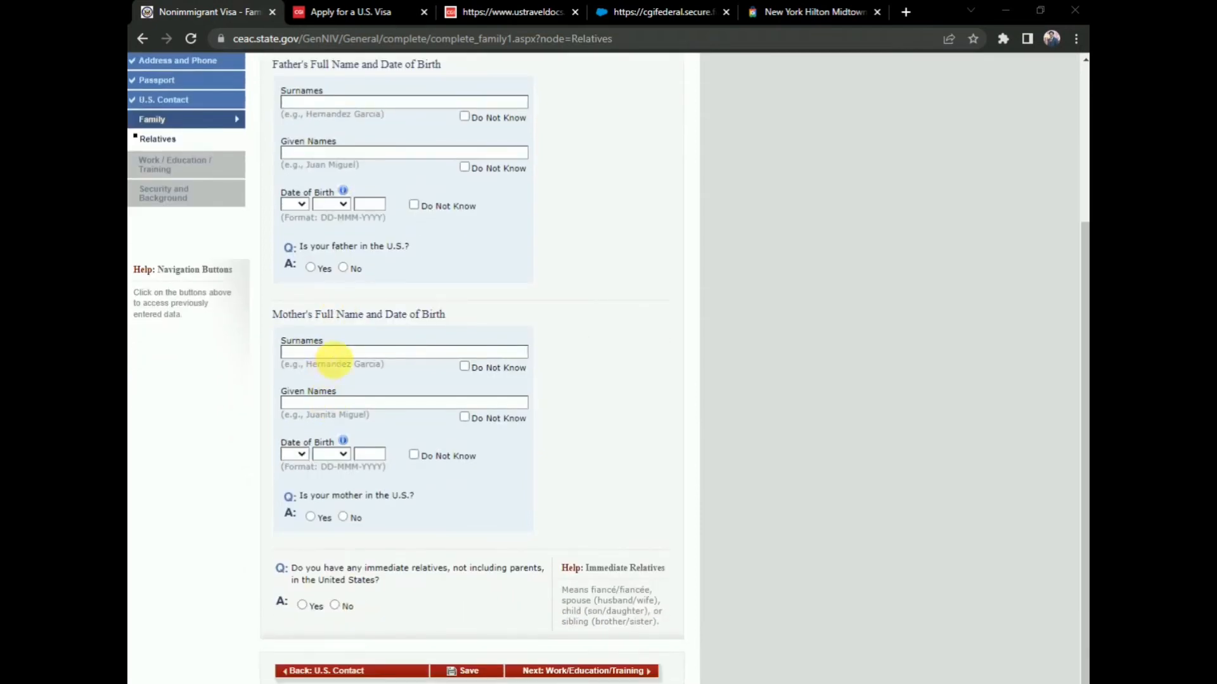
pyautogui.scroll(-1, 409, 365)
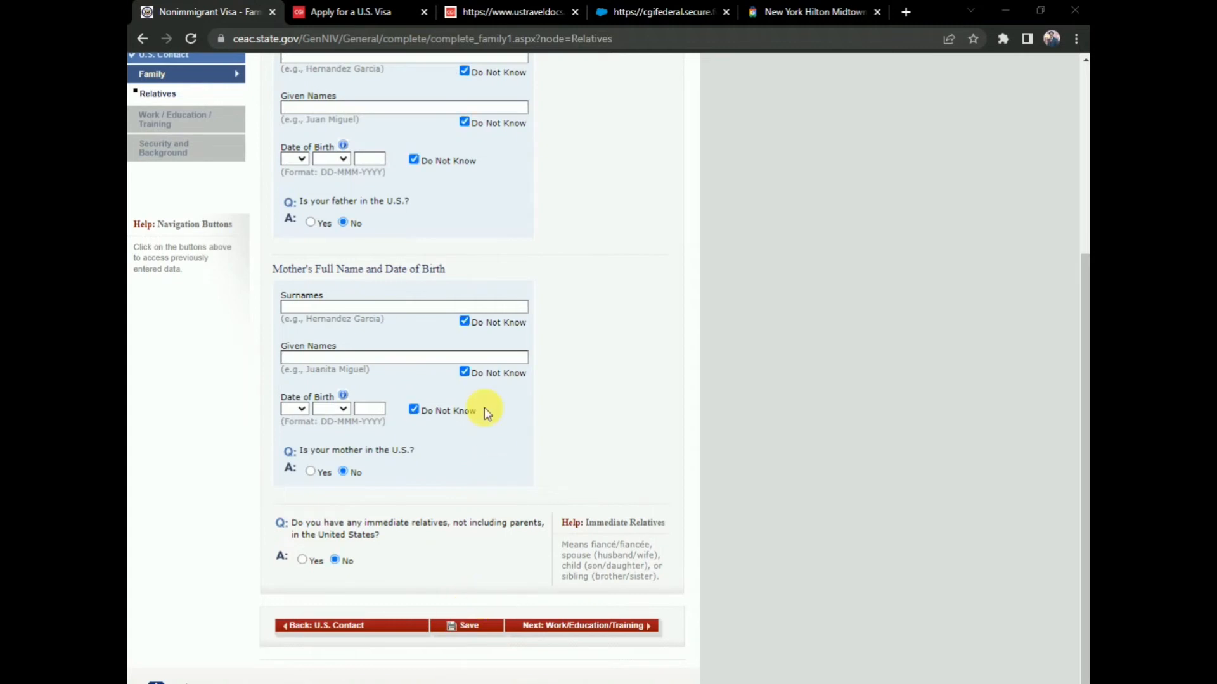
# Answer No to having any other relatives in the United States and go on to Work/Education/Training.
pyautogui.scroll(4, 484, 408)
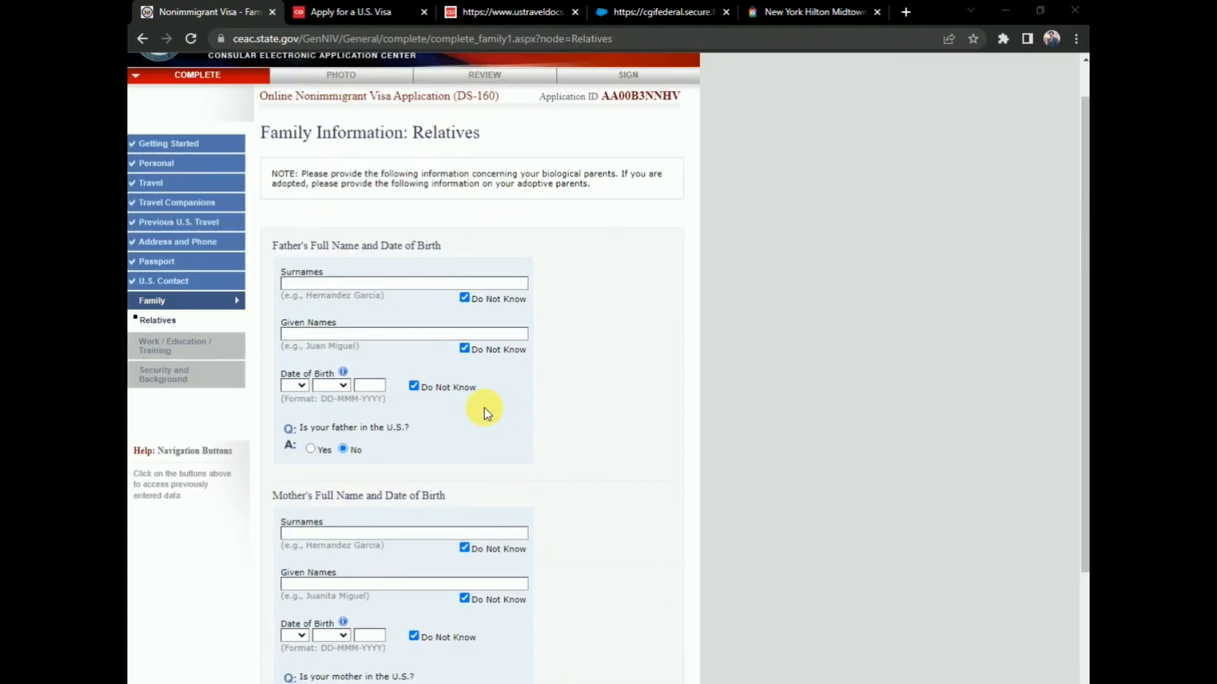
pyautogui.scroll(-3, 484, 408)
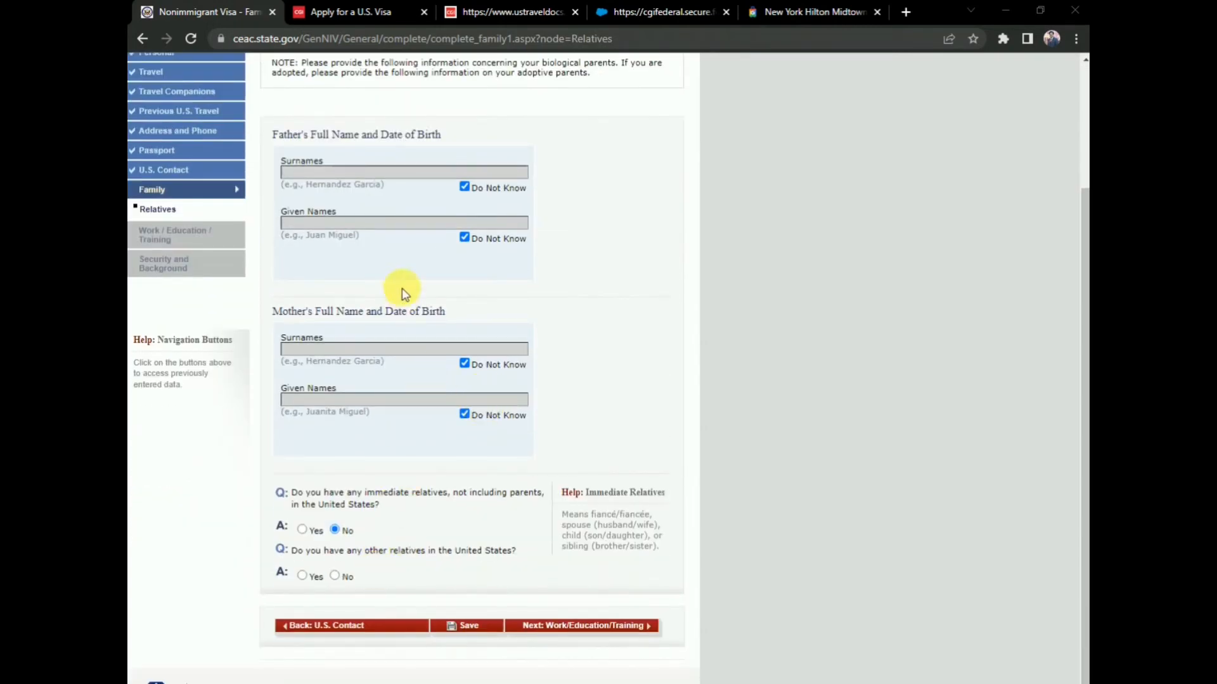
pyautogui.scroll(3, 399, 288)
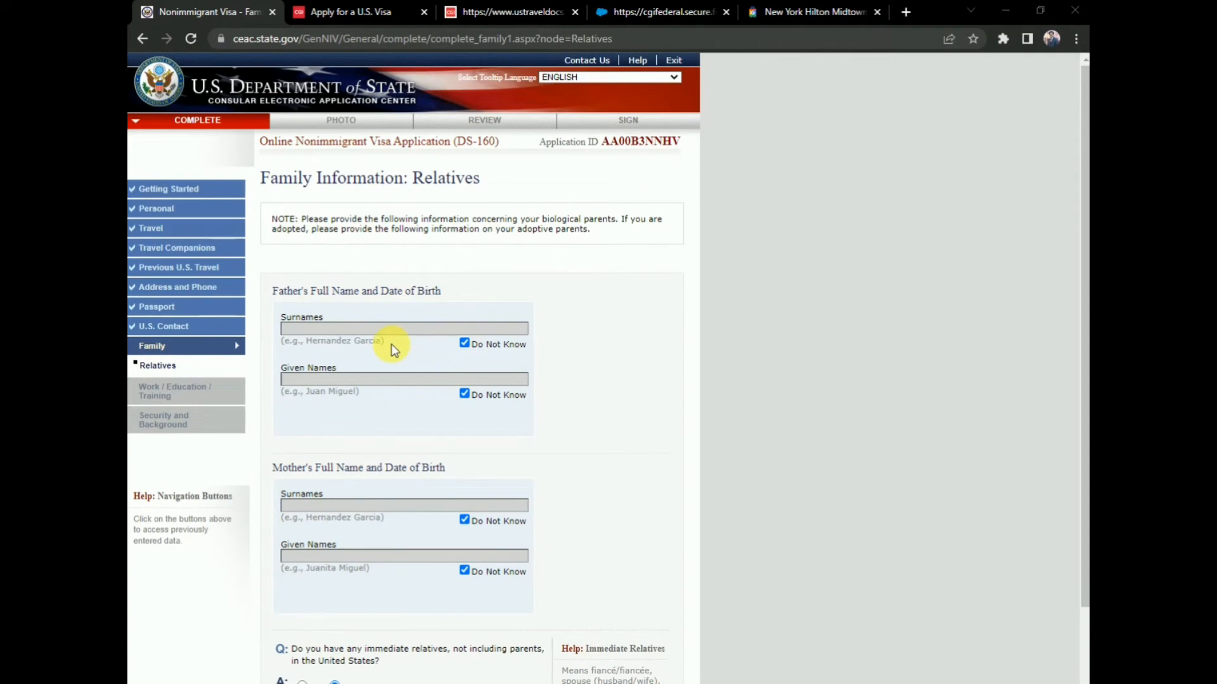
pyautogui.scroll(-3, 391, 351)
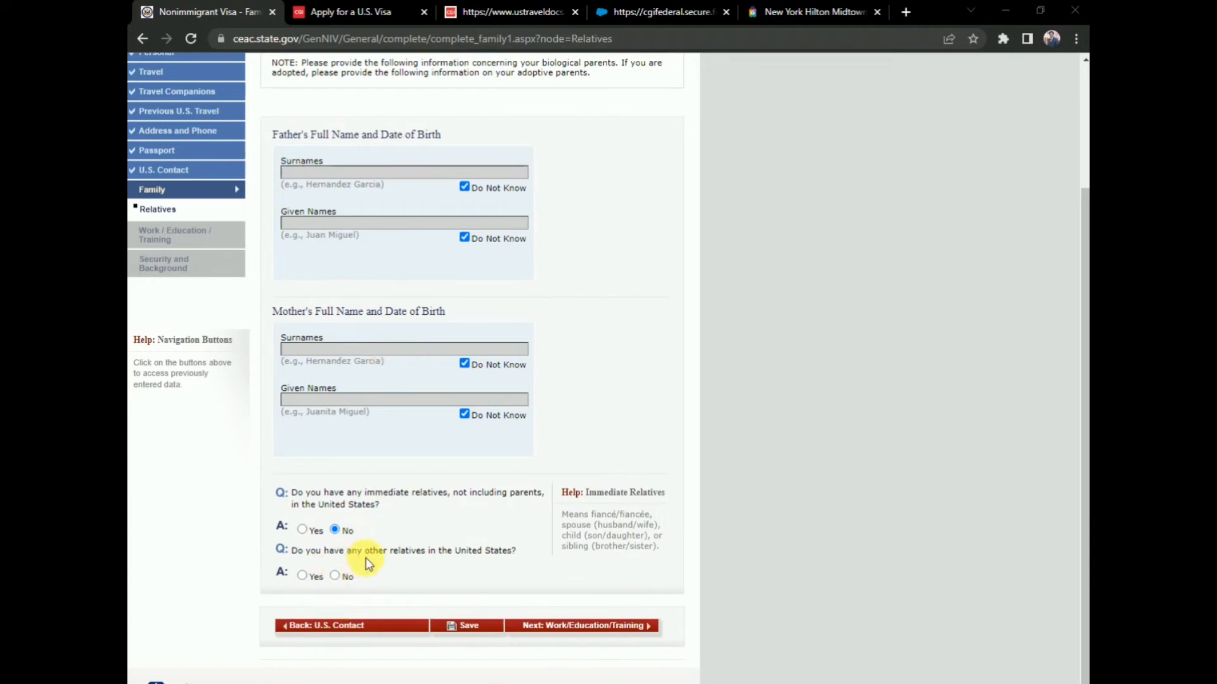
pyautogui.click(335, 576)
pyautogui.scroll(-3, 461, 504)
pyautogui.click(544, 629)
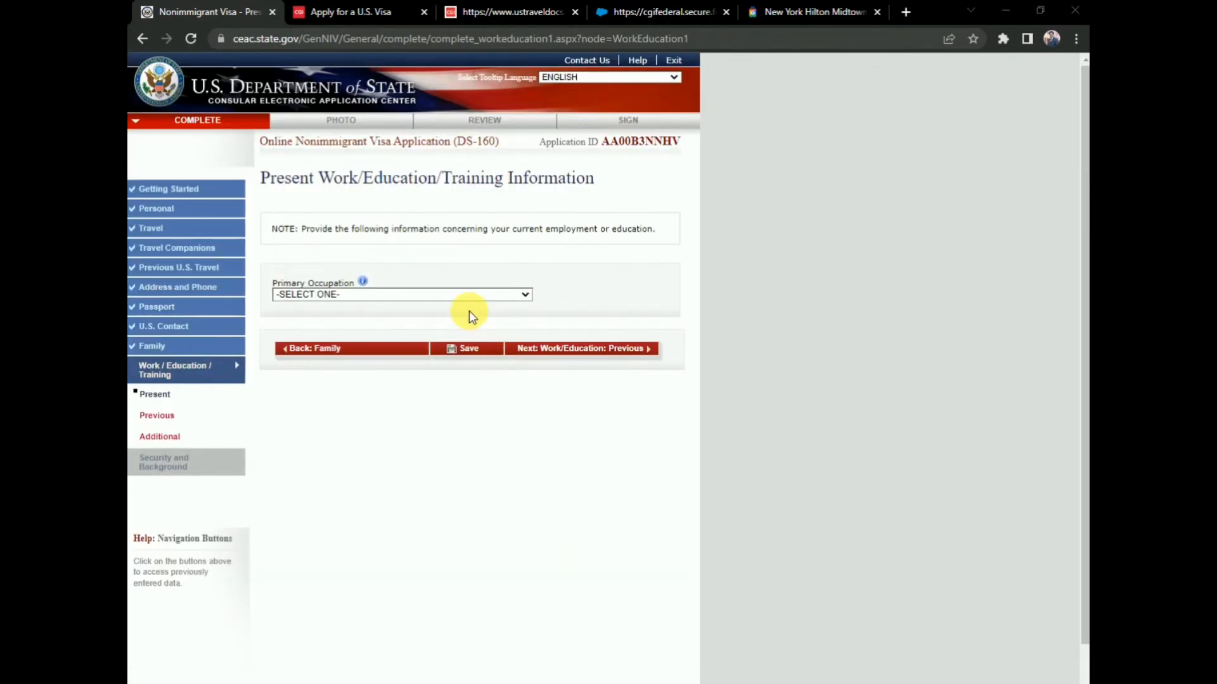
# Try OTHER as the primary occupation and look through the employer and duties fields it requires.
pyautogui.click(484, 293)
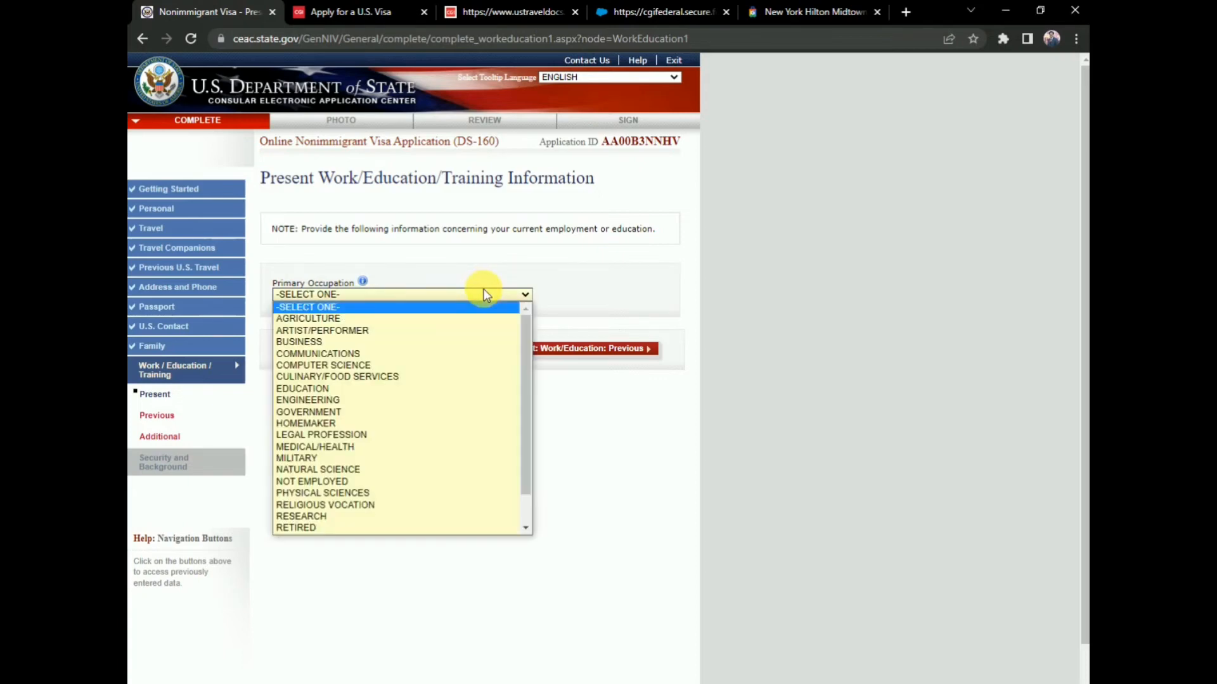
pyautogui.scroll(-1, 456, 407)
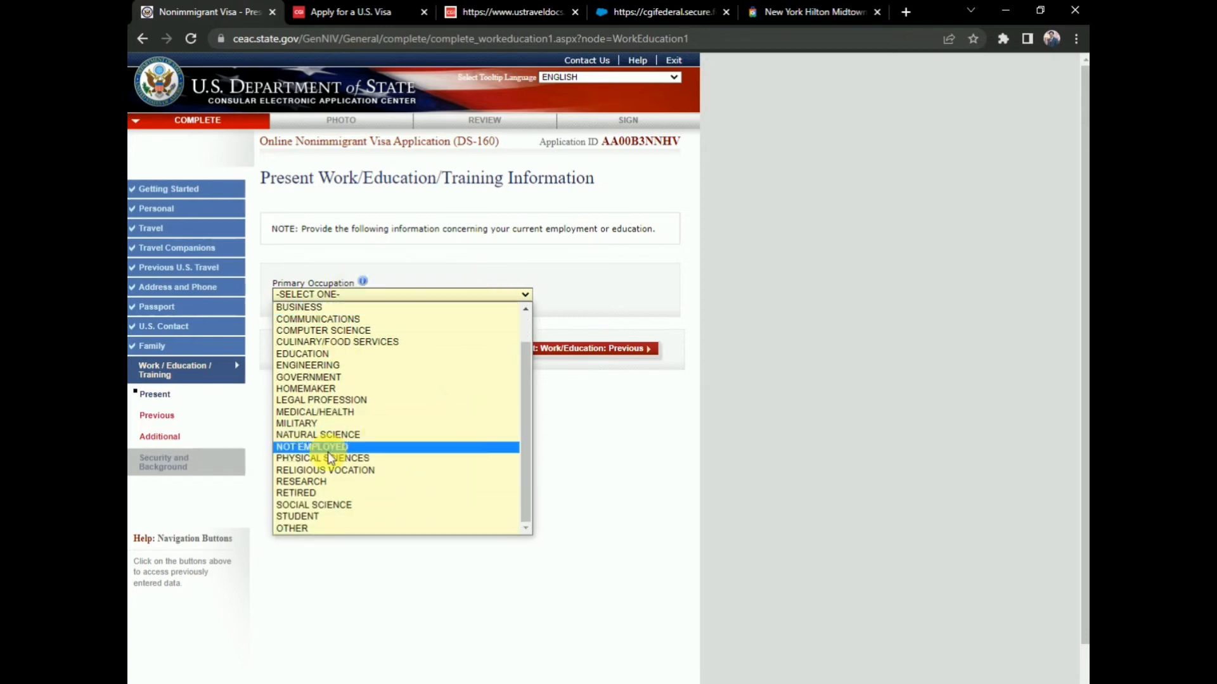
pyautogui.scroll(1, 345, 469)
pyautogui.scroll(-1, 326, 481)
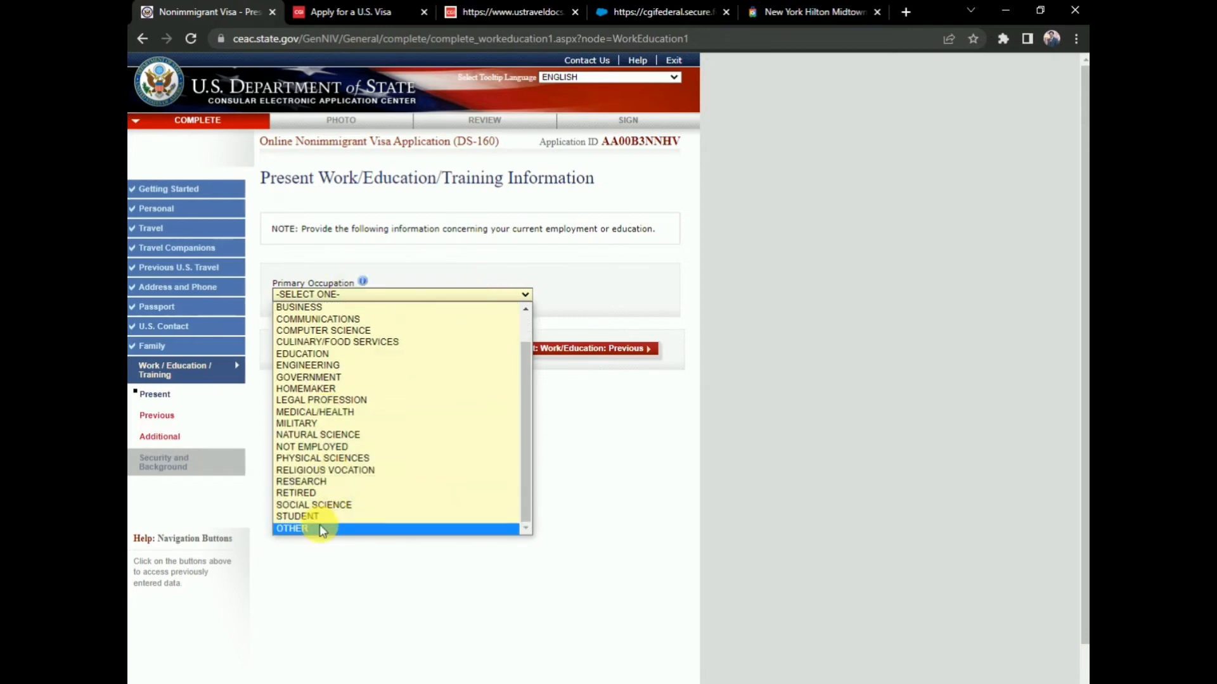
pyautogui.click(317, 529)
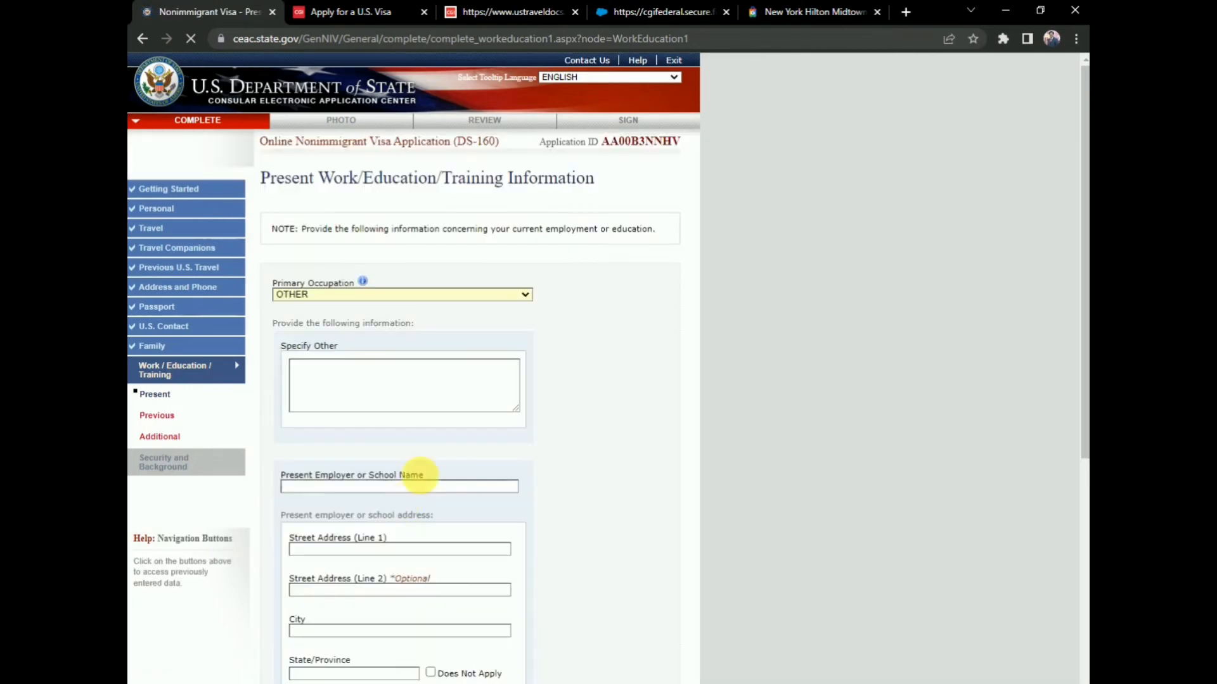
pyautogui.scroll(-1, 420, 440)
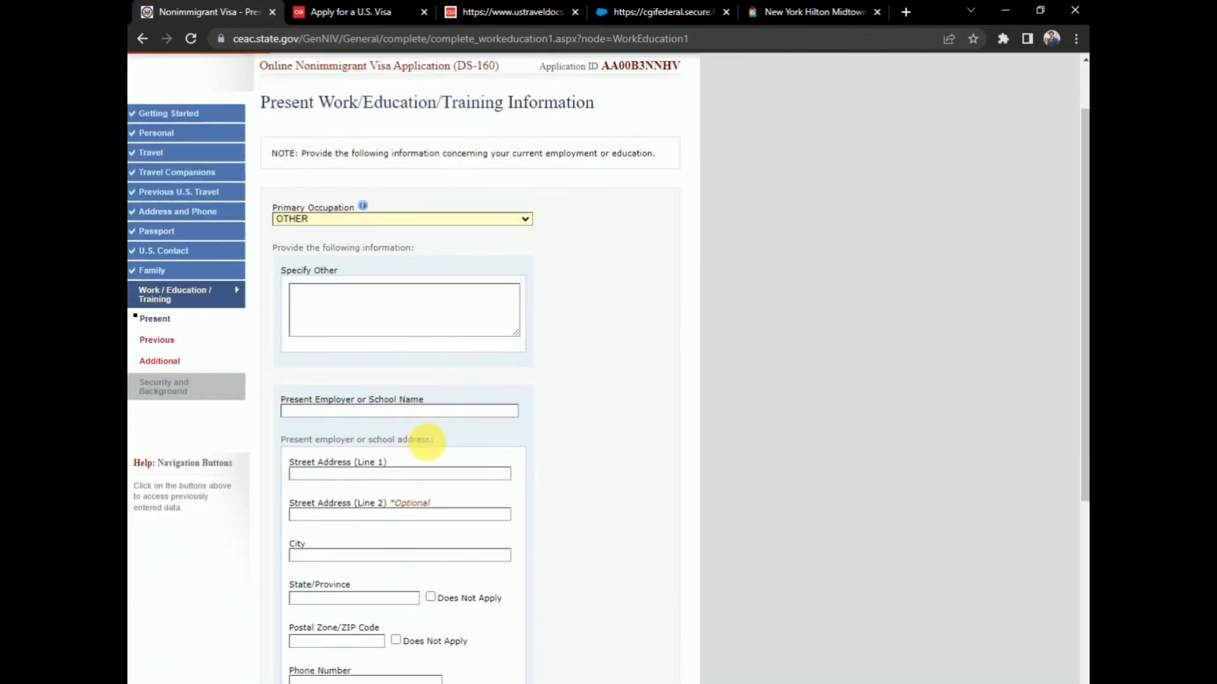
pyautogui.scroll(-5, 425, 439)
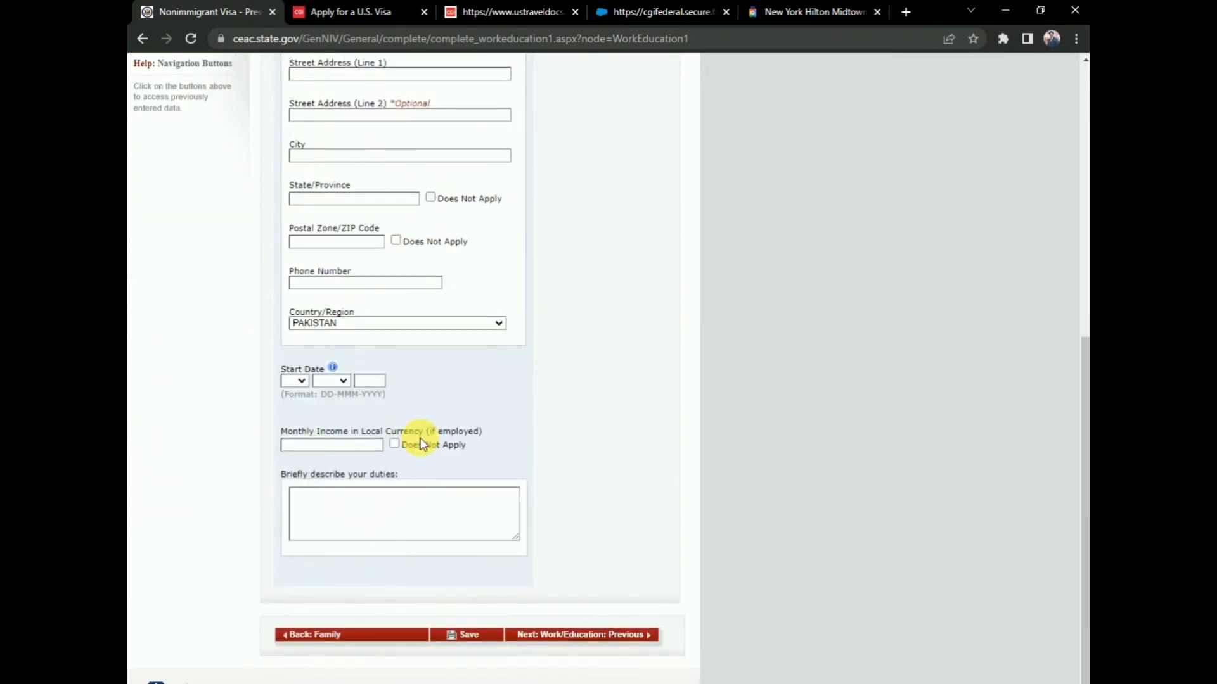
pyautogui.scroll(5, 421, 442)
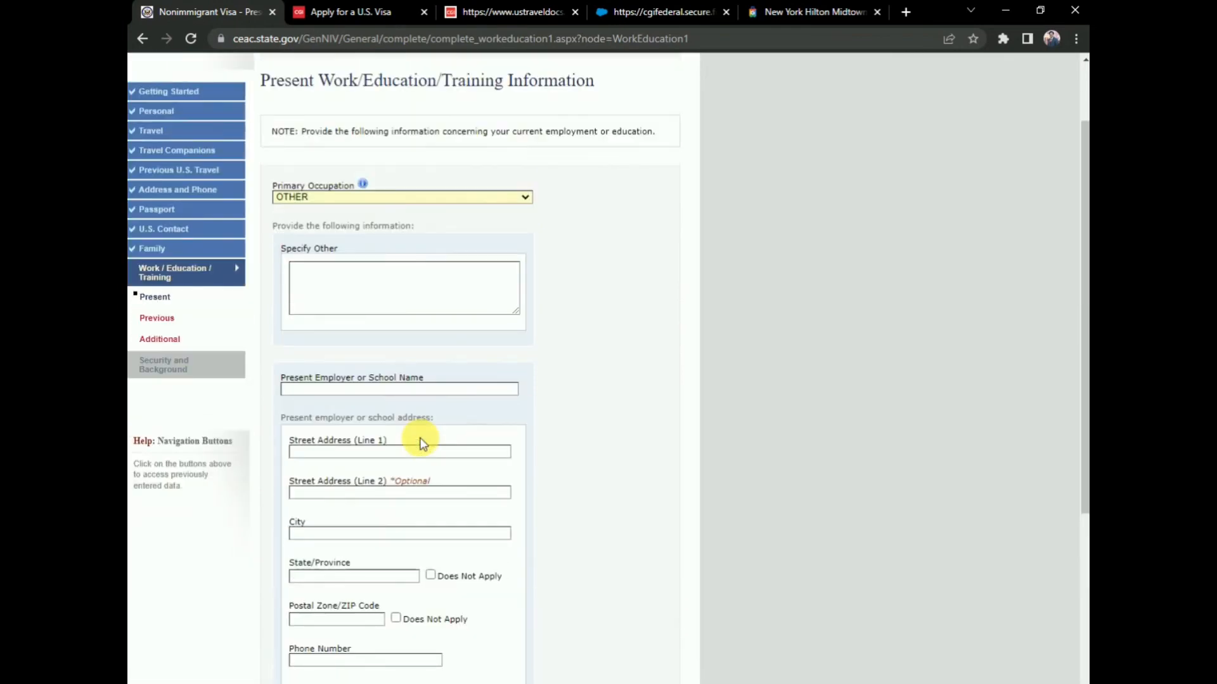
pyautogui.scroll(-5, 475, 429)
pyautogui.scroll(5, 507, 502)
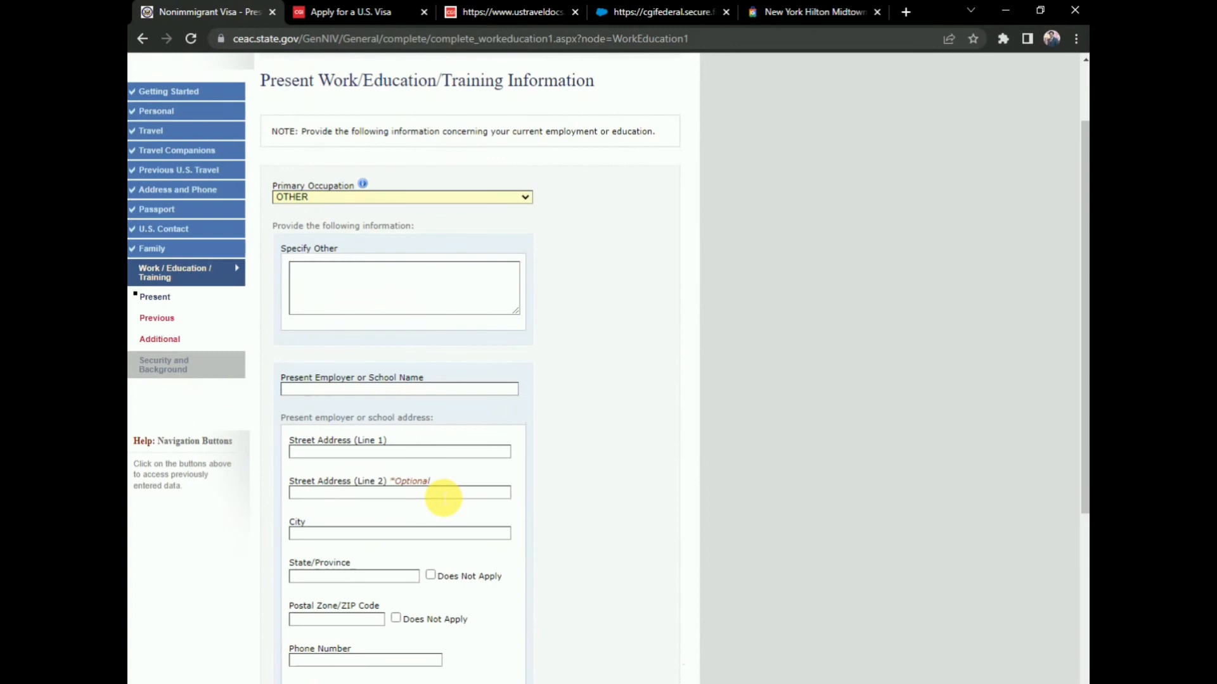
# Set the primary occupation to COMPUTER SCIENCE.
pyautogui.click(528, 200)
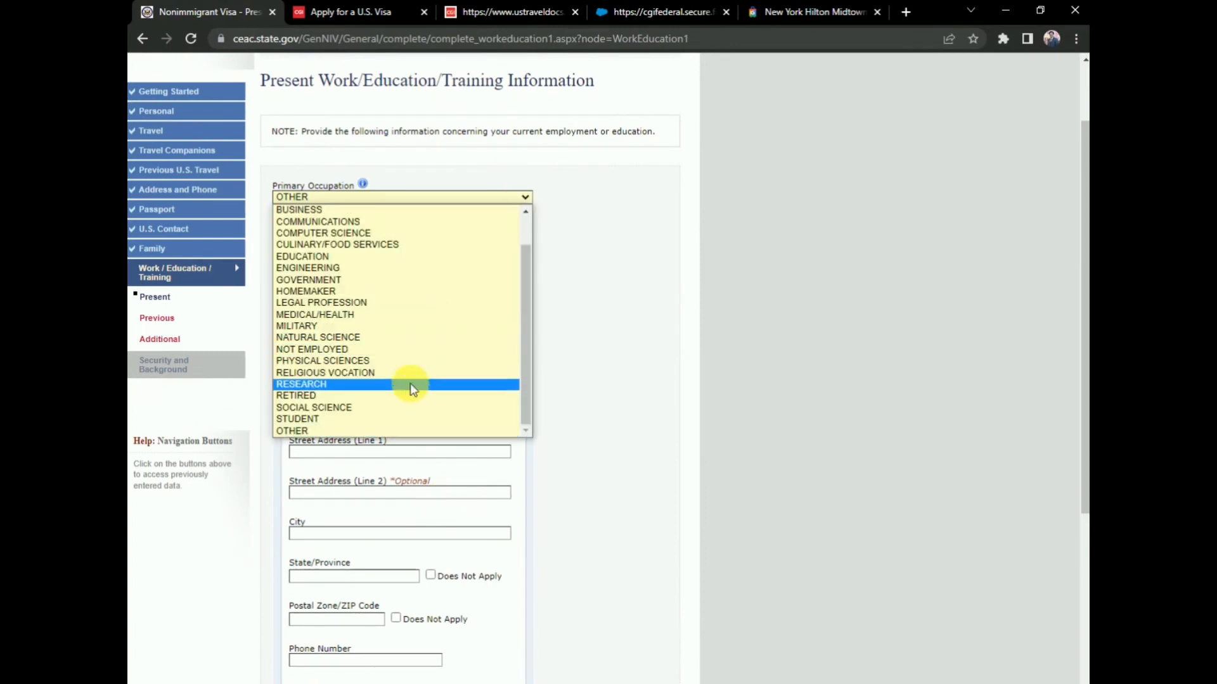
pyautogui.scroll(1, 409, 387)
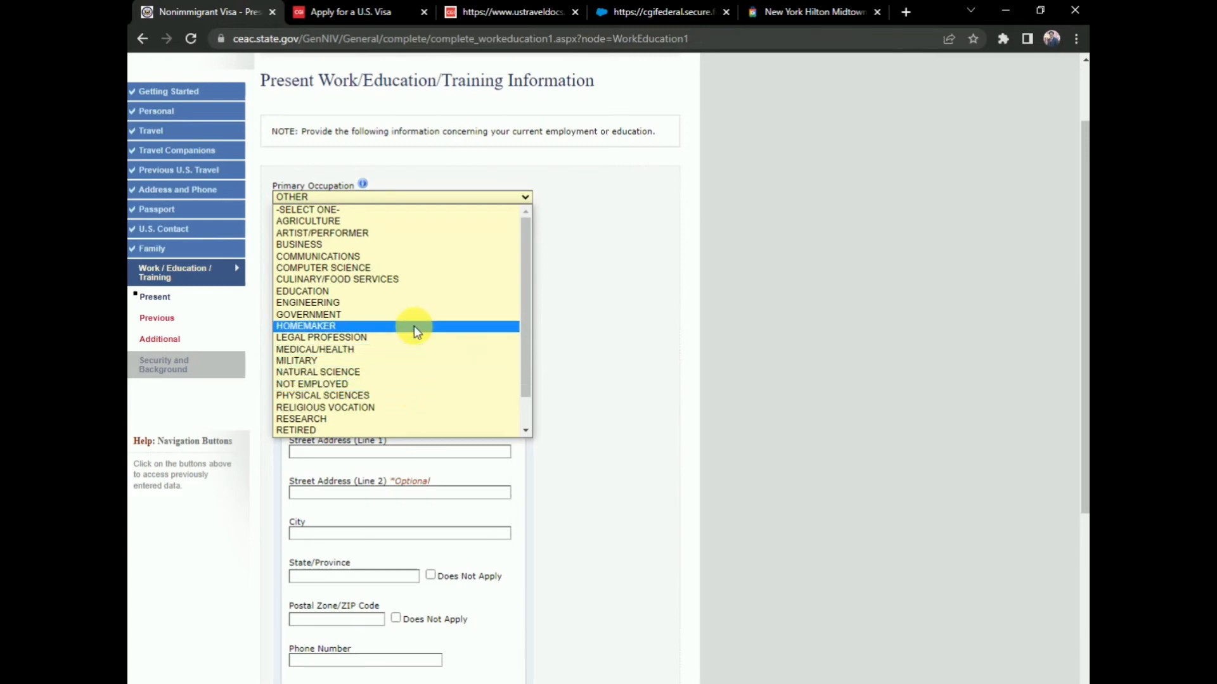
pyautogui.press('Down')
pyautogui.press('Down')
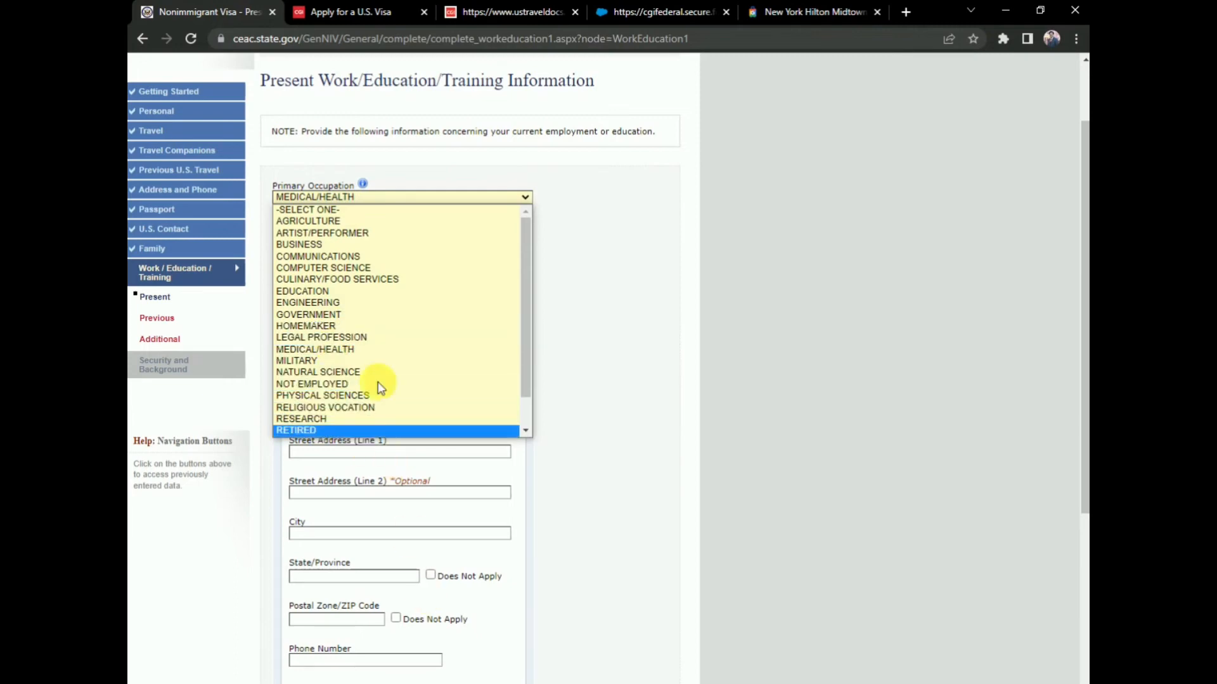
pyautogui.click(349, 268)
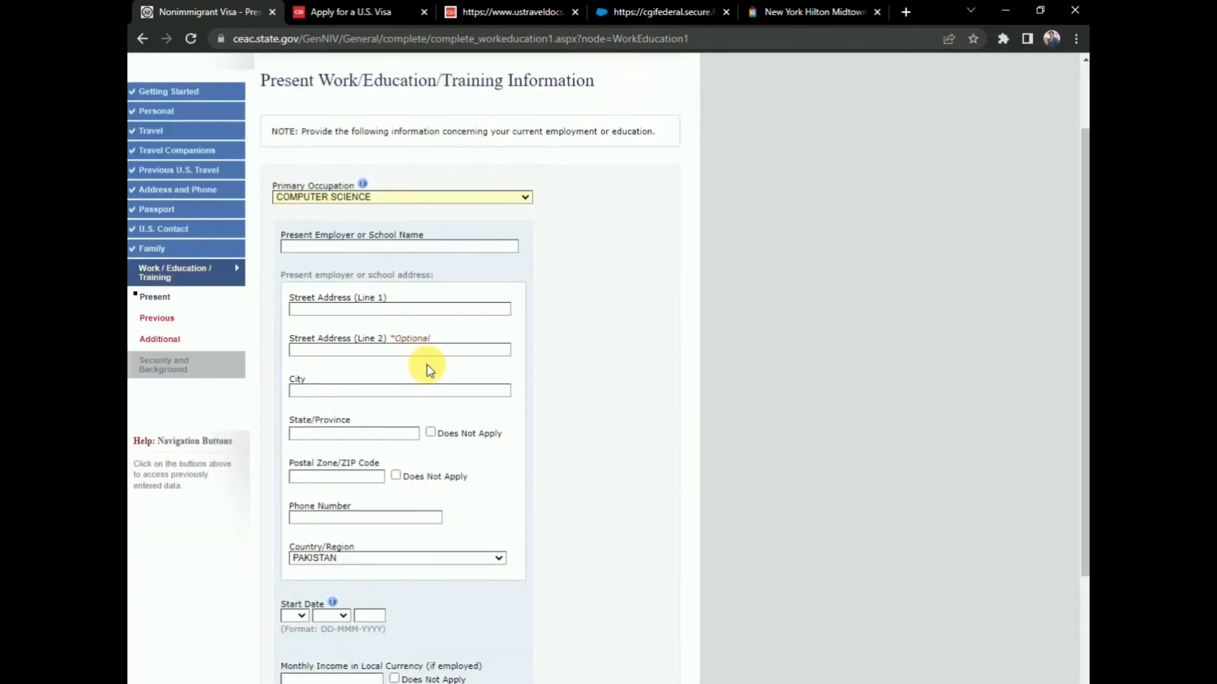
# Mark the present employer's State/Province and Postal Zone/ZIP Code as Does Not Apply.
pyautogui.scroll(-3, 405, 291)
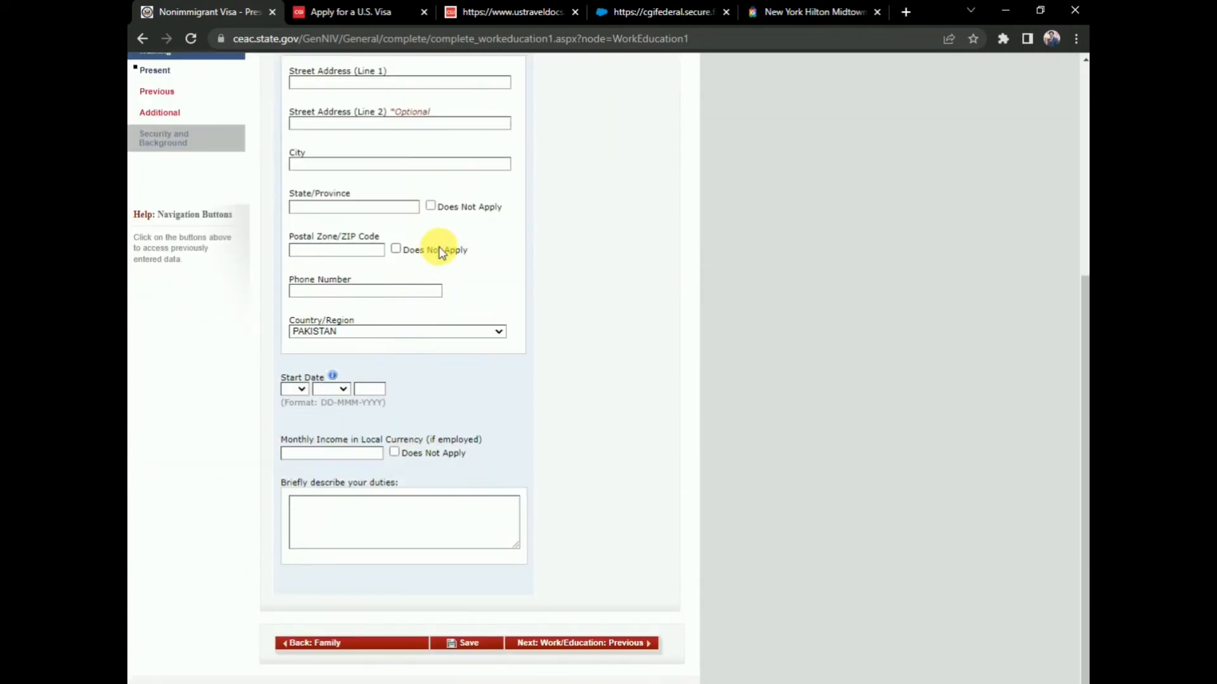
pyautogui.click(430, 206)
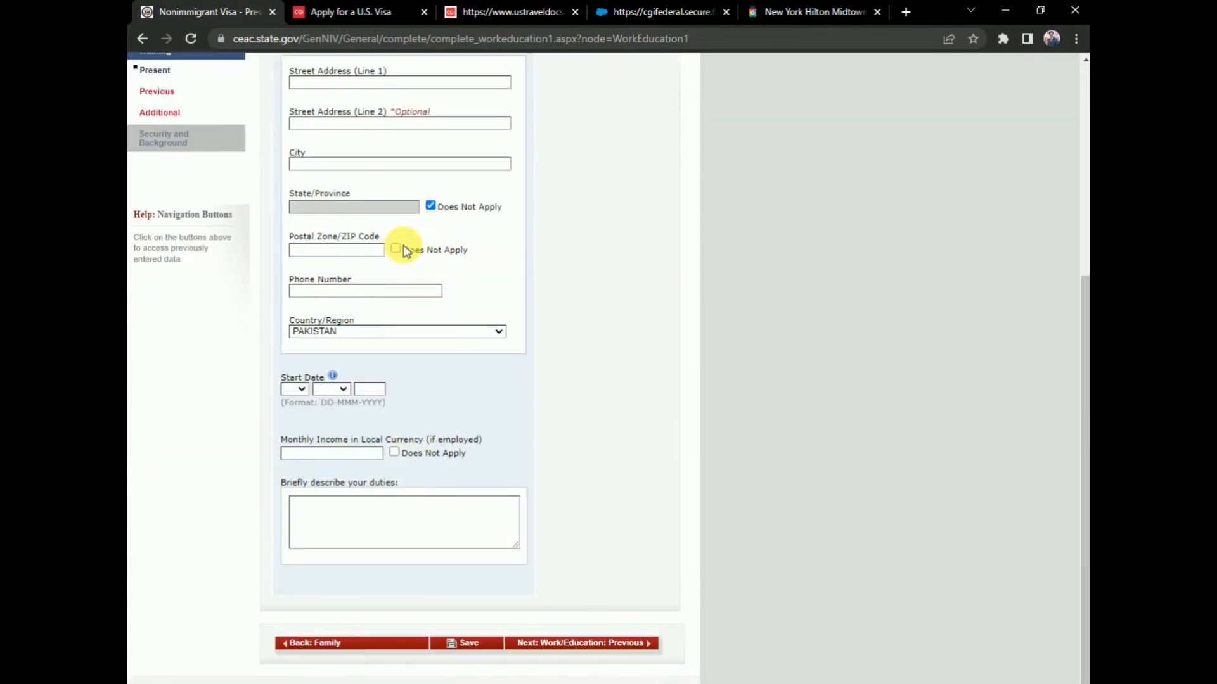
pyautogui.click(401, 248)
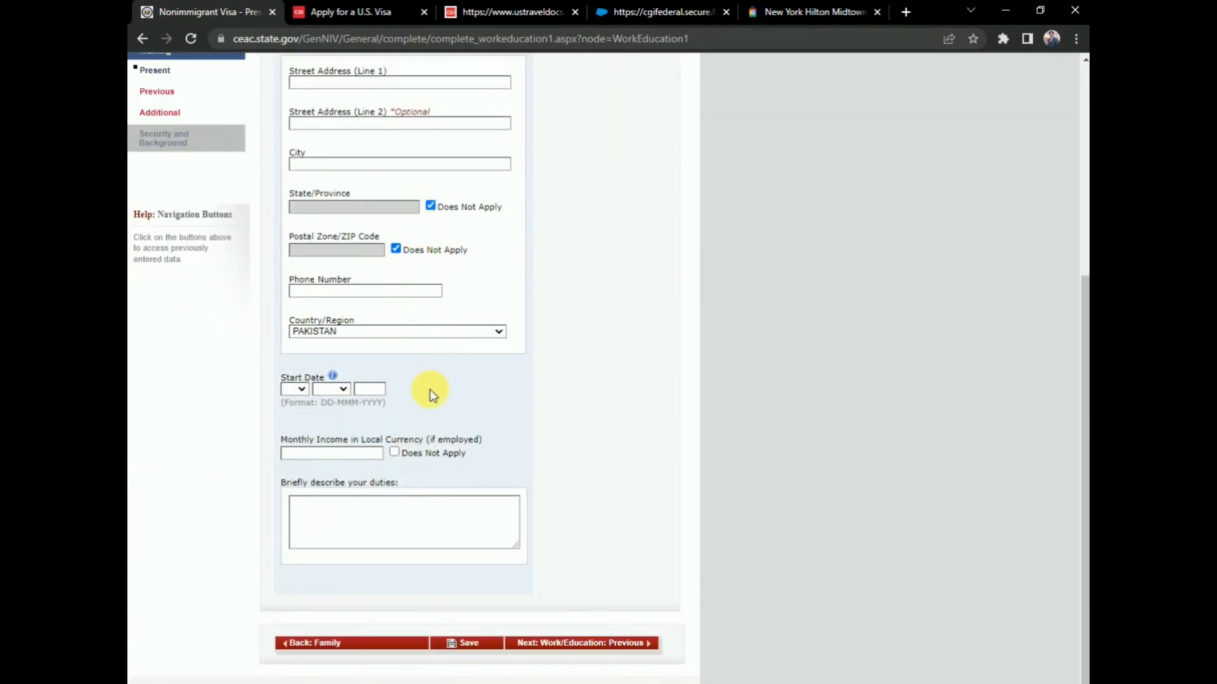
pyautogui.scroll(3, 430, 389)
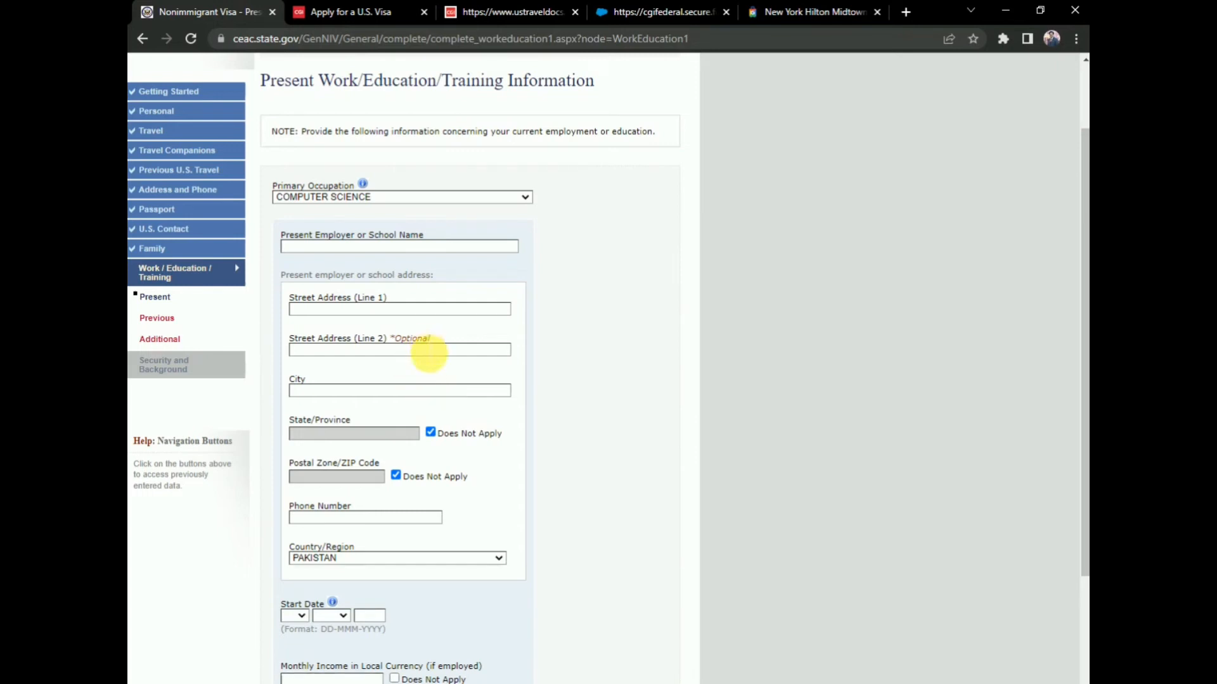
# Mark the monthly income in local currency as Does Not Apply for the present employment.
pyautogui.scroll(-3, 413, 386)
pyautogui.click(394, 443)
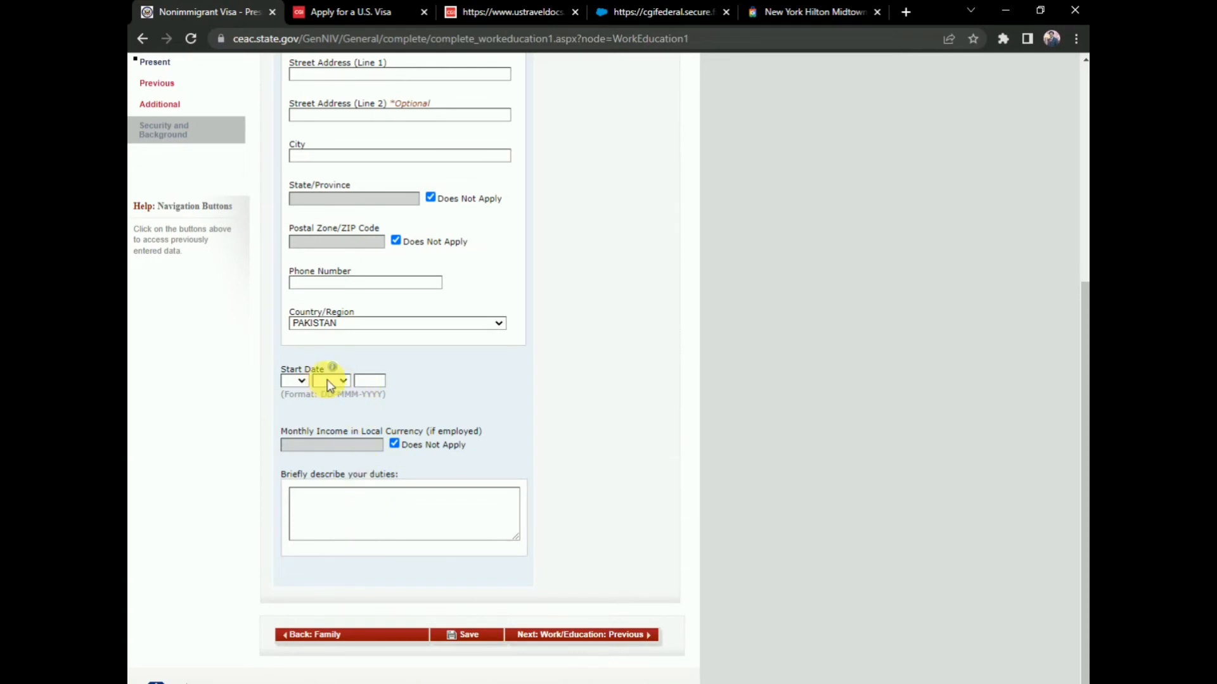
pyautogui.scroll(2, 361, 401)
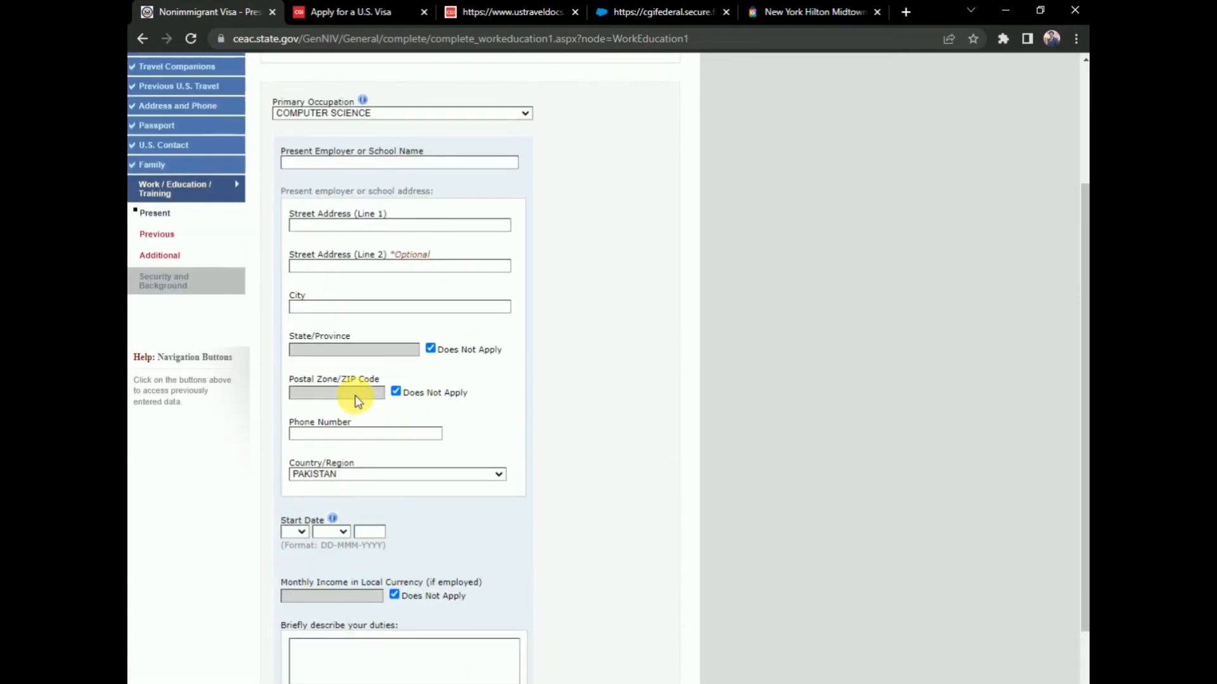
pyautogui.scroll(1, 358, 401)
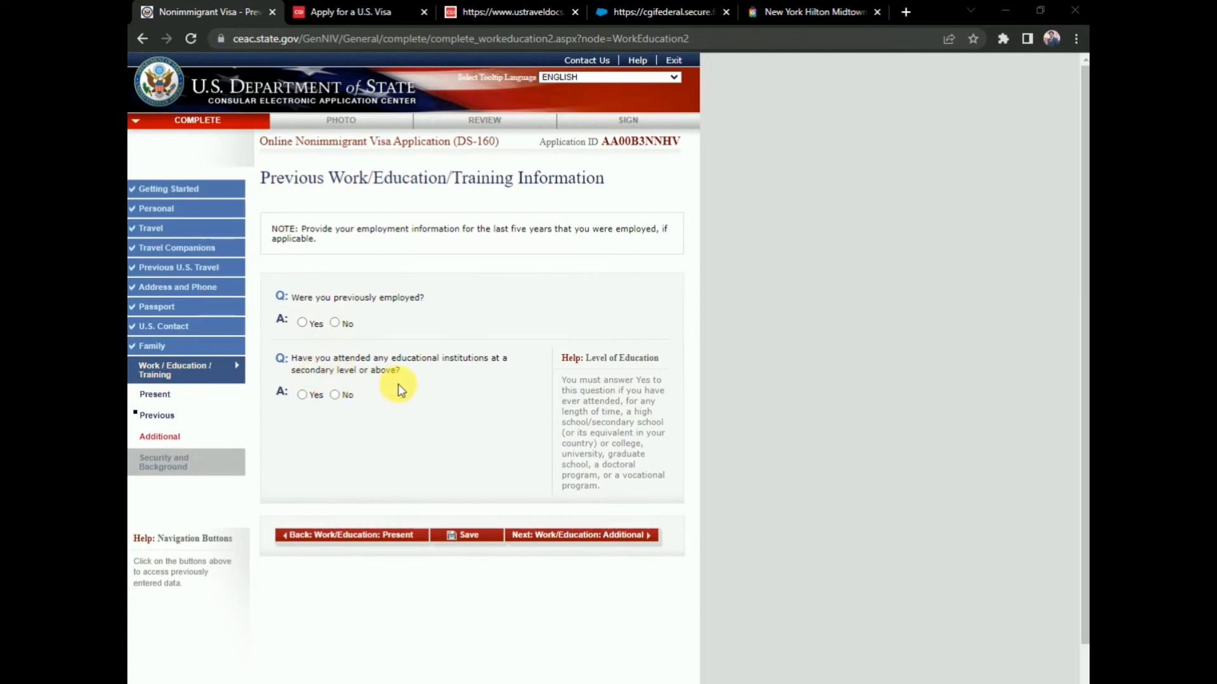
# Answer No to previous employment and to attending secondary-level educational institutions, and go on to Work/Education: Additional.
pyautogui.click(335, 394)
pyautogui.click(335, 323)
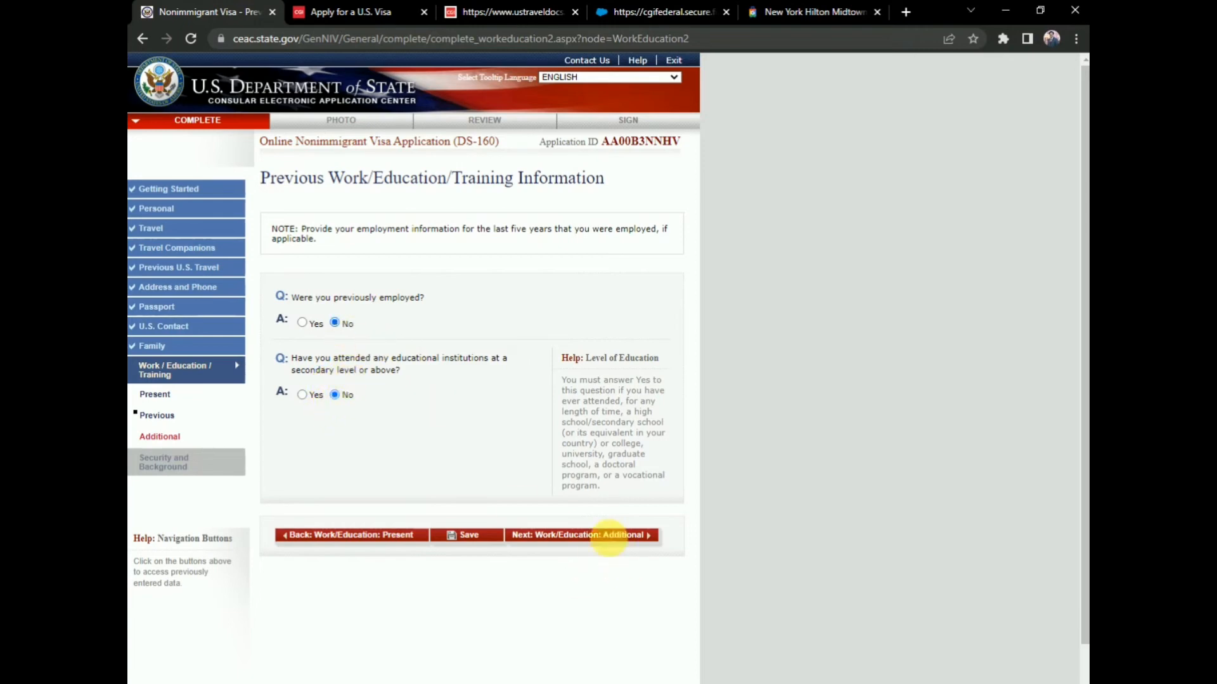
pyautogui.click(608, 539)
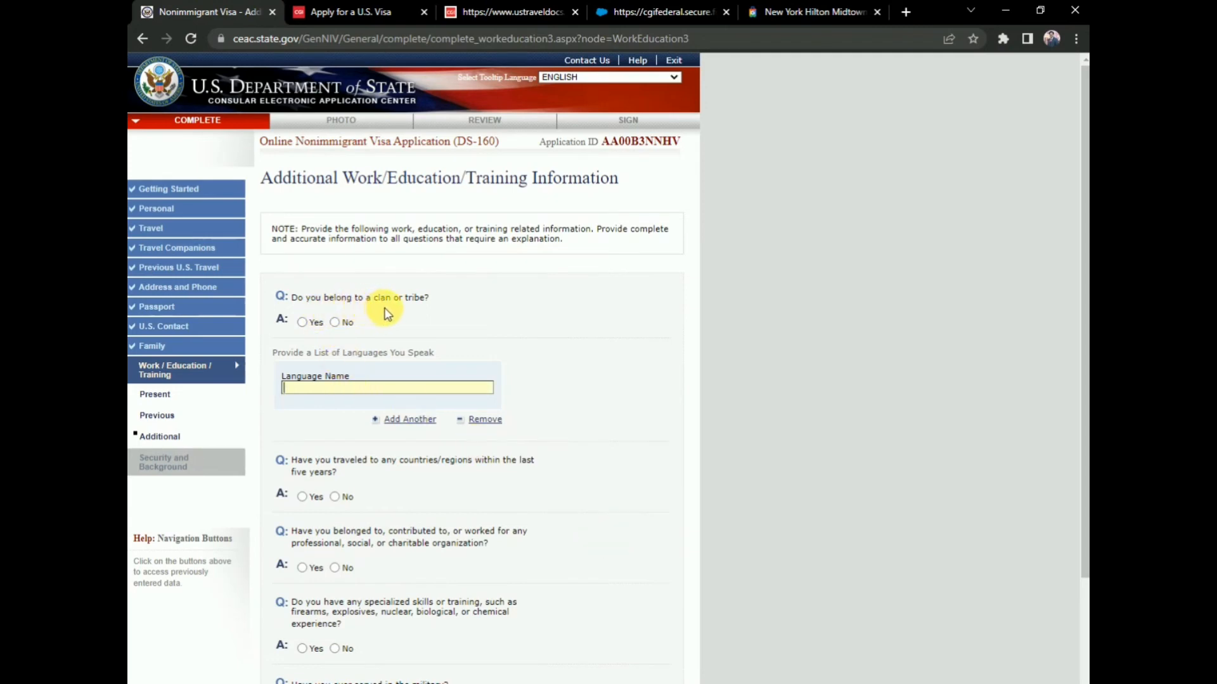
# Answer No to belonging to a clan or tribe and enter ENGLISH as the language spoken.
pyautogui.click(334, 321)
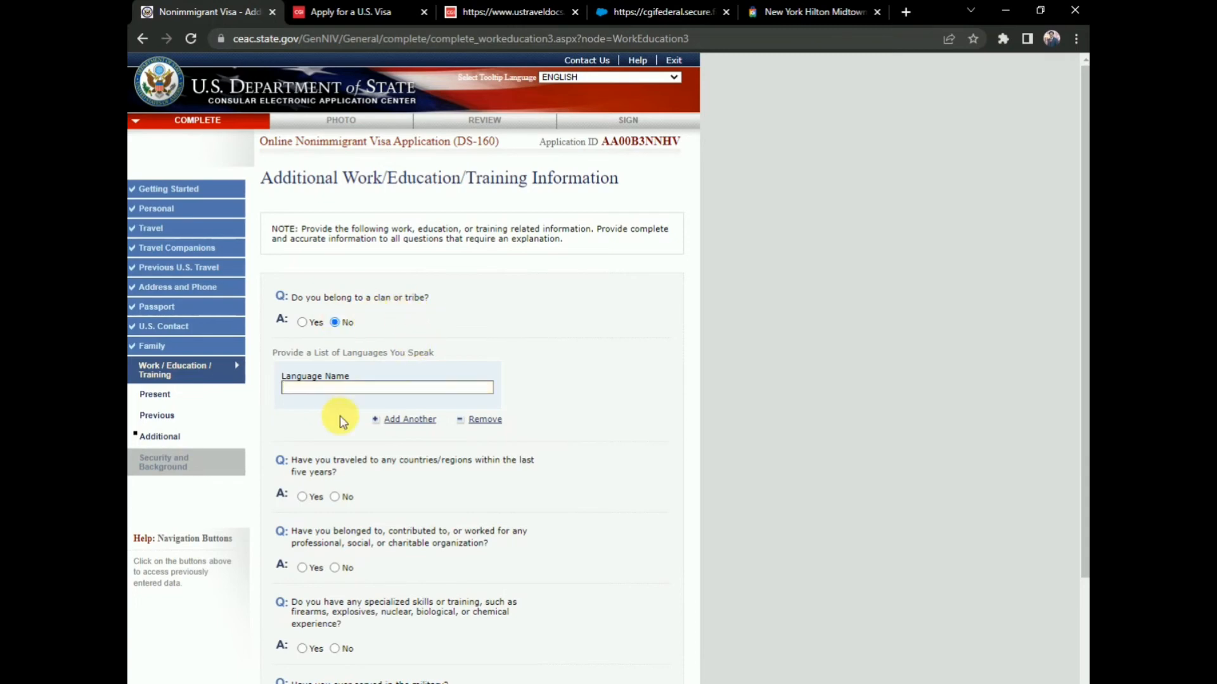
pyautogui.click(320, 386)
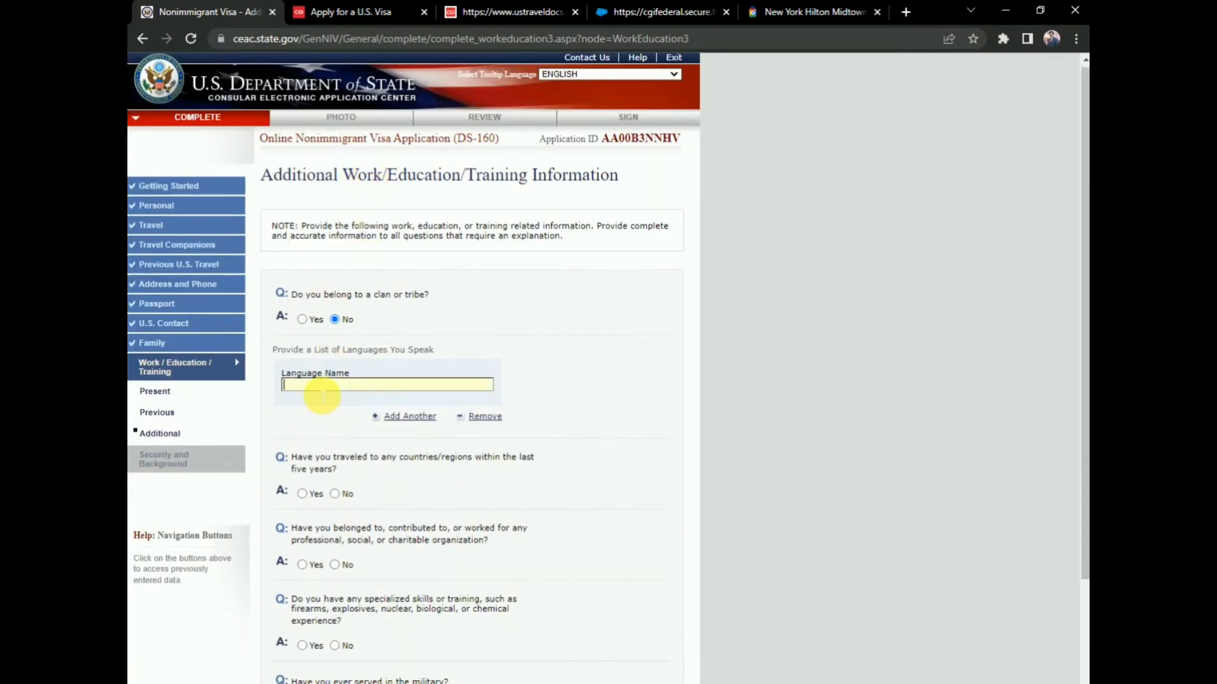
pyautogui.write('E')
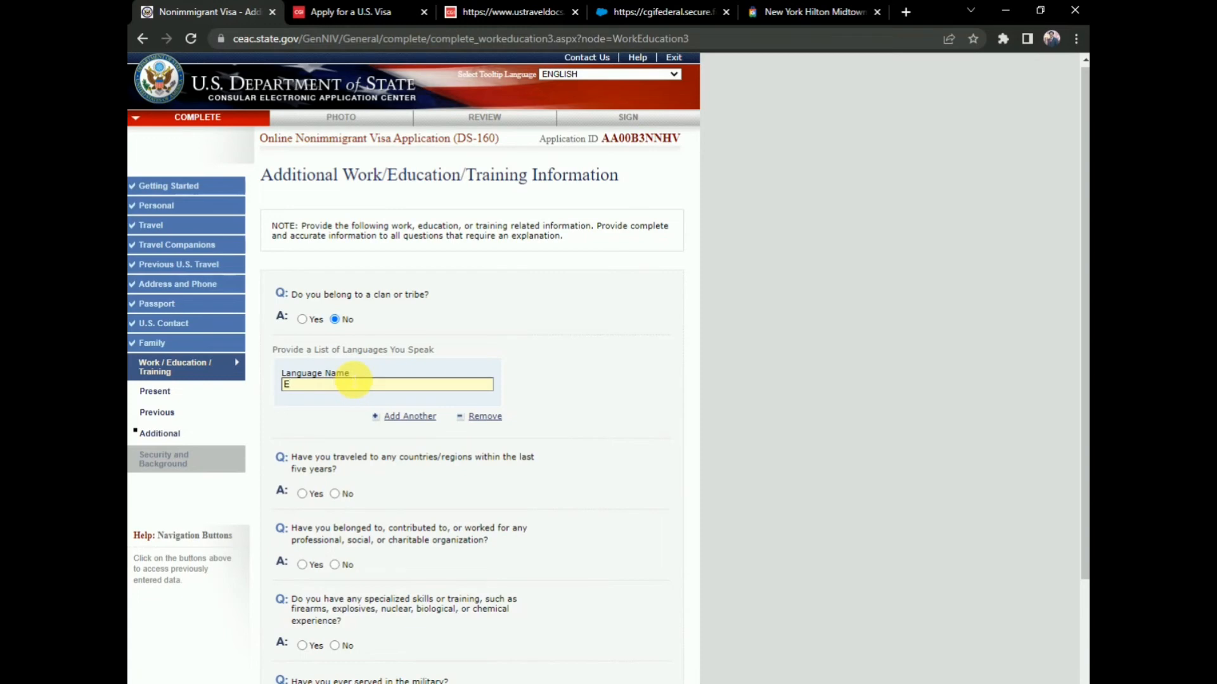
pyautogui.write('NGLISH')
pyautogui.click(389, 486)
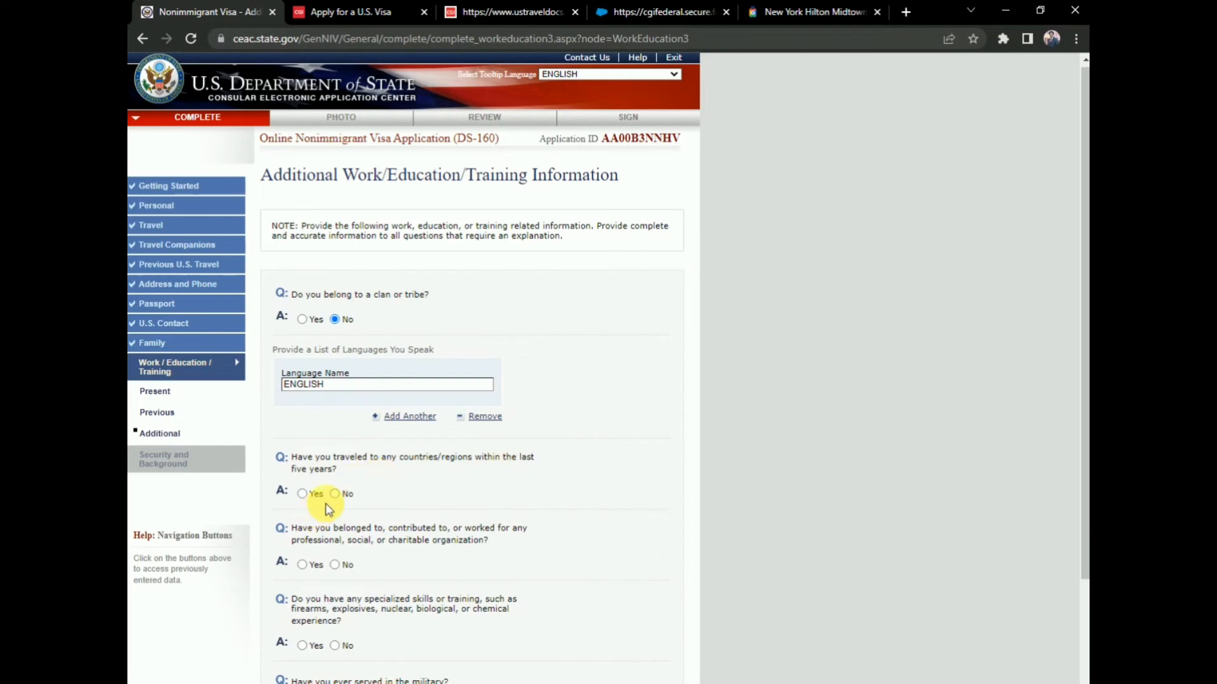
# Answer No to the travel, organization, specialized skills, military and paramilitary questions, and go on to Security and Background.
pyautogui.click(334, 494)
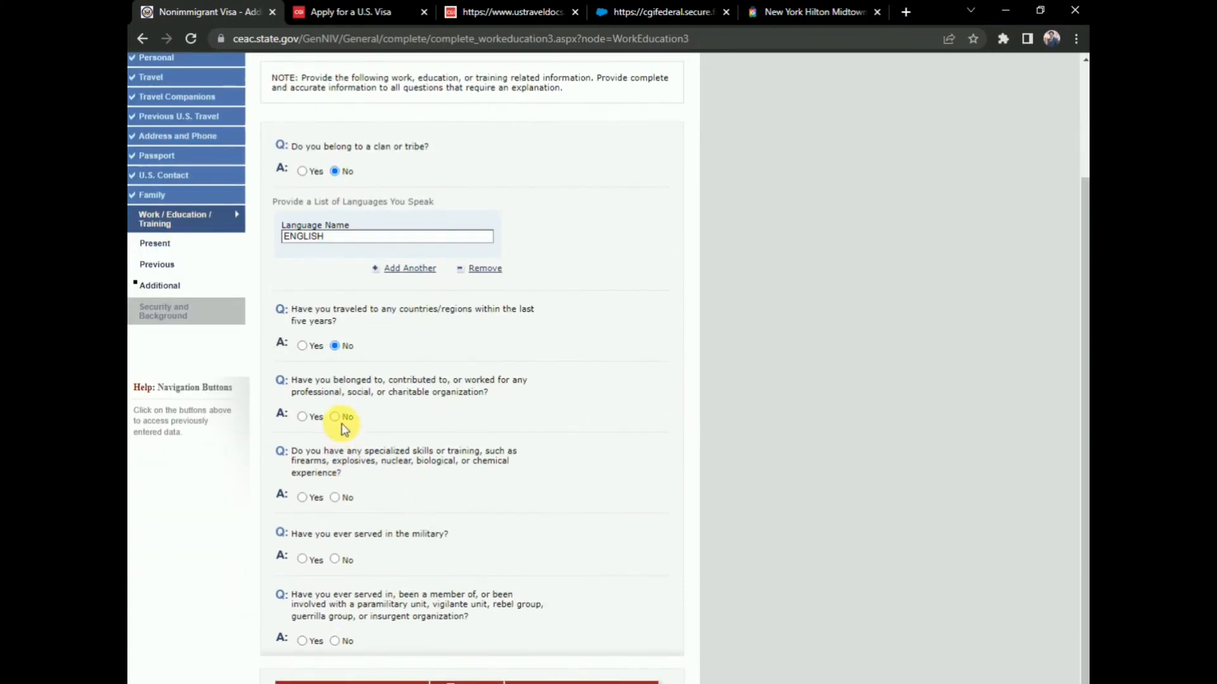
pyautogui.click(335, 416)
pyautogui.scroll(-3, 348, 430)
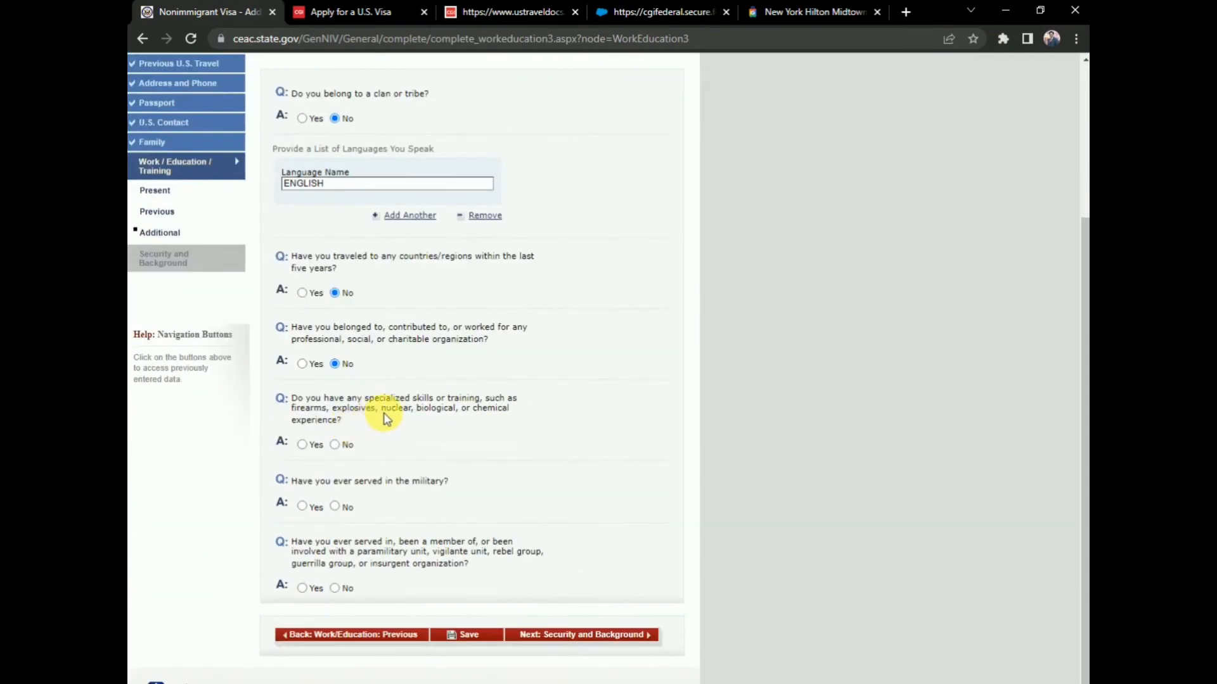
pyautogui.click(341, 446)
pyautogui.click(343, 509)
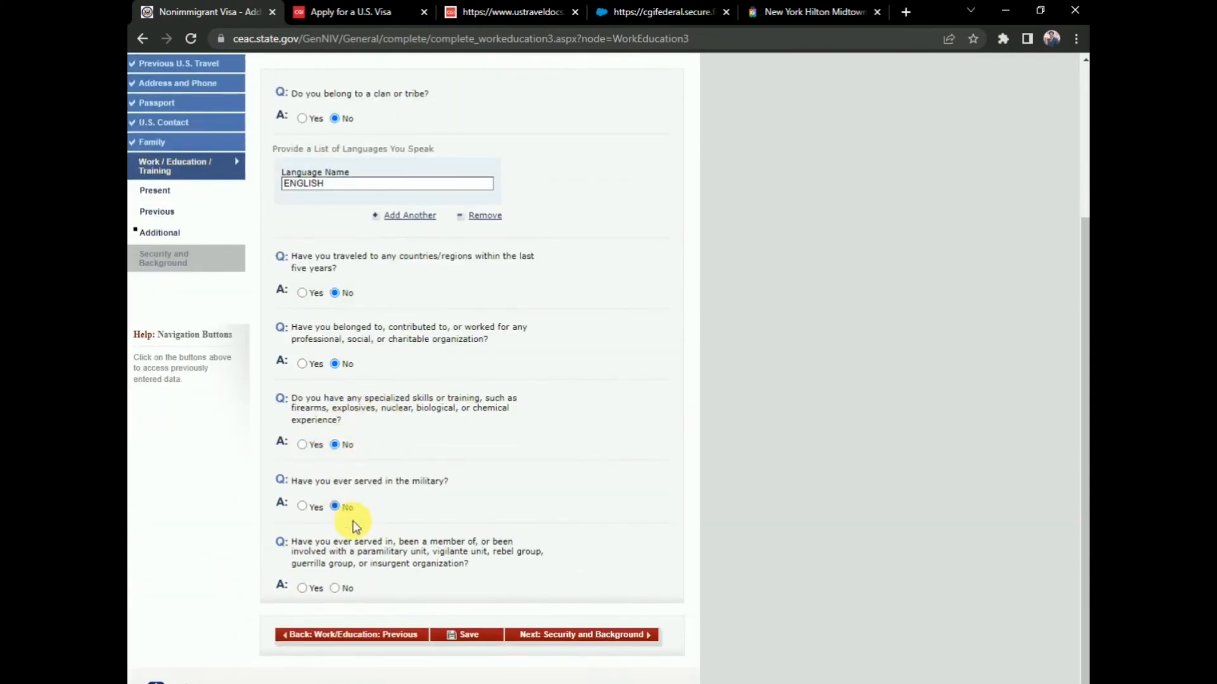
pyautogui.click(344, 594)
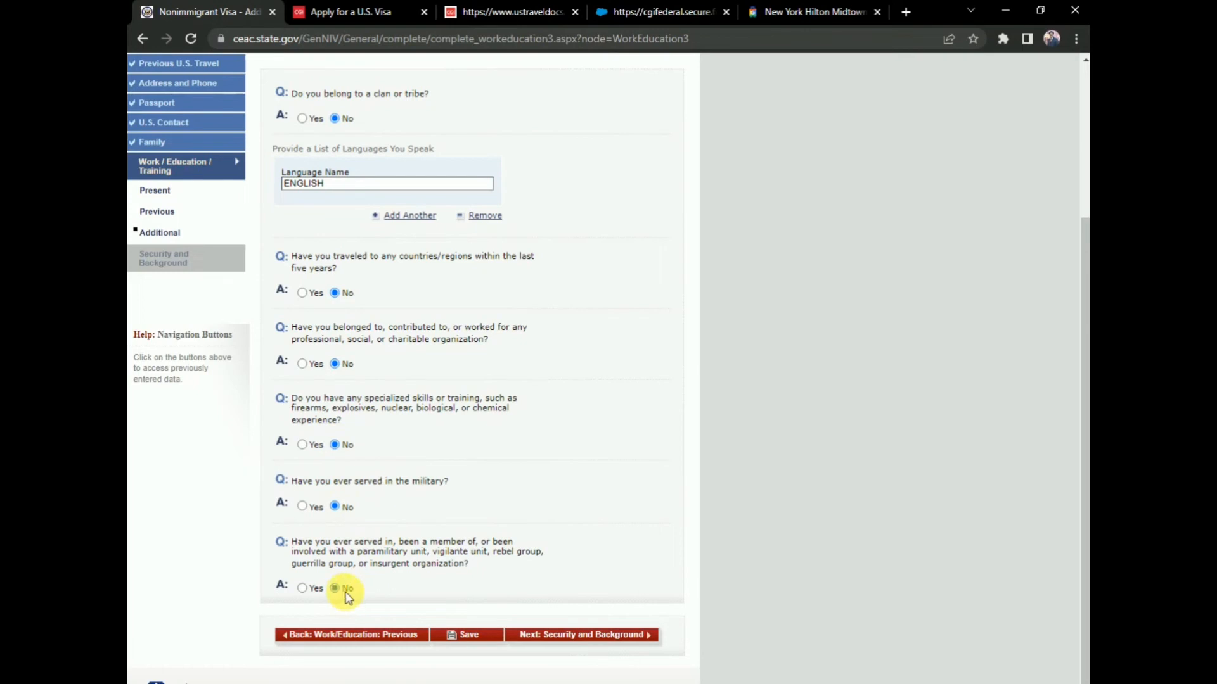
pyautogui.click(594, 636)
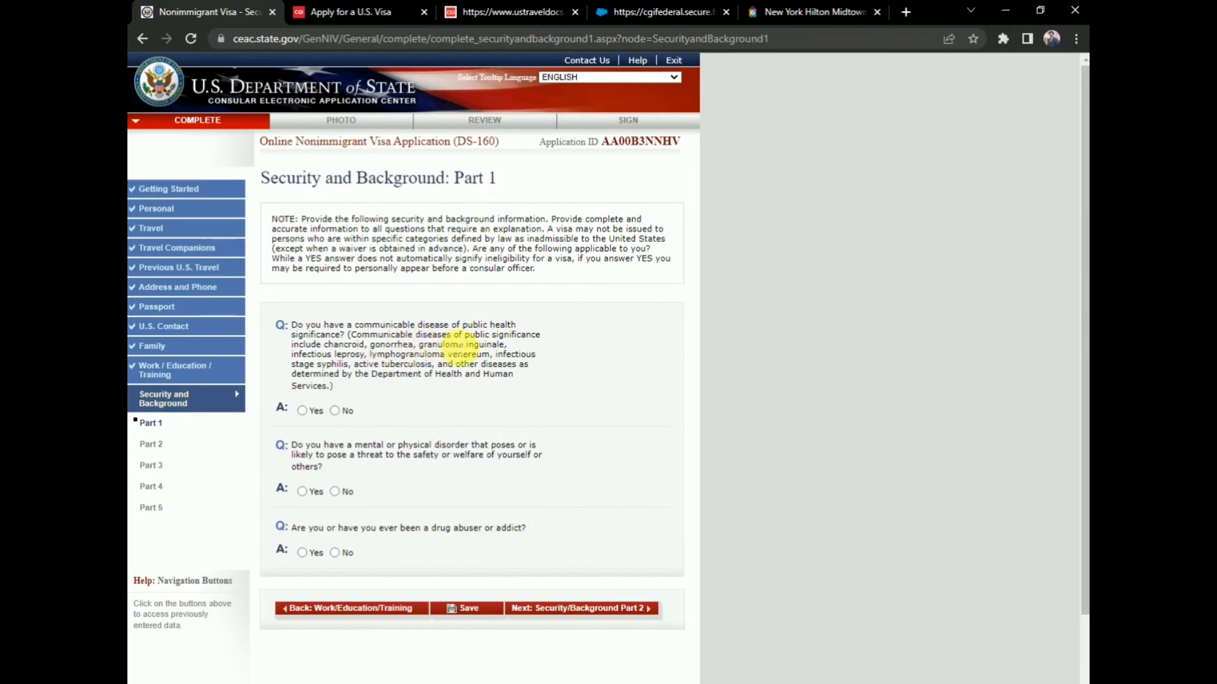
# Answer No to the communicable disease, mental or physical disorder and drug abuse questions, and go on to Security/Background Part 2.
pyautogui.scroll(-1, 382, 355)
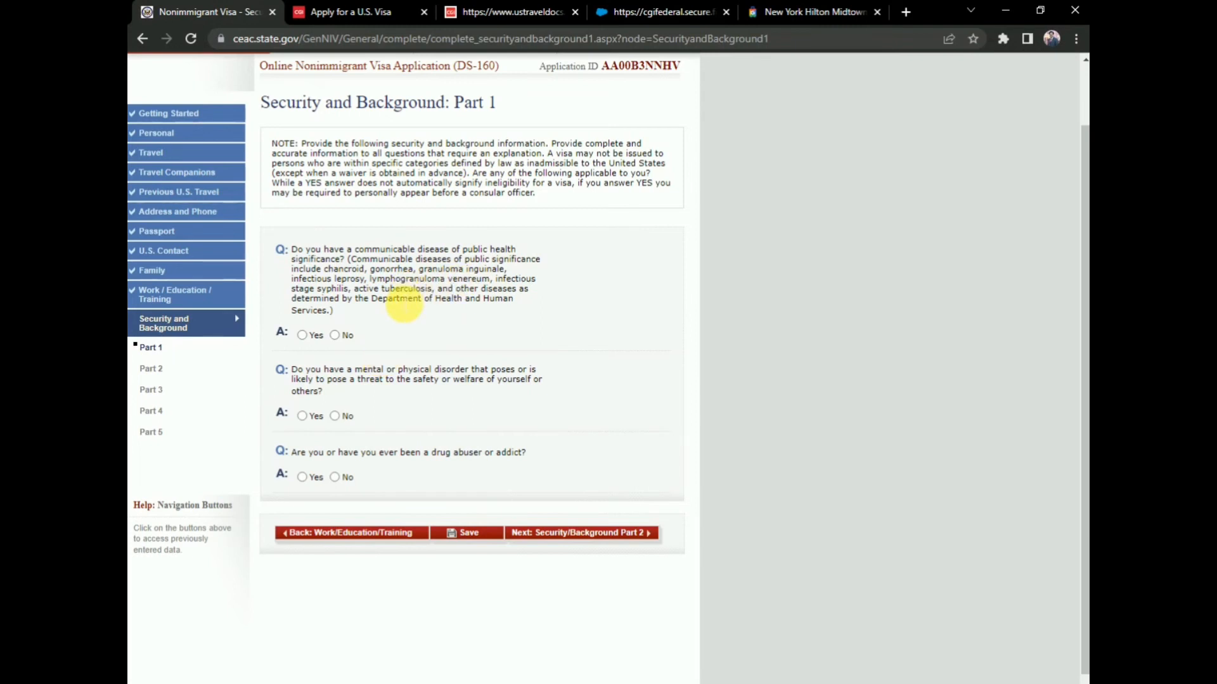
pyautogui.click(354, 339)
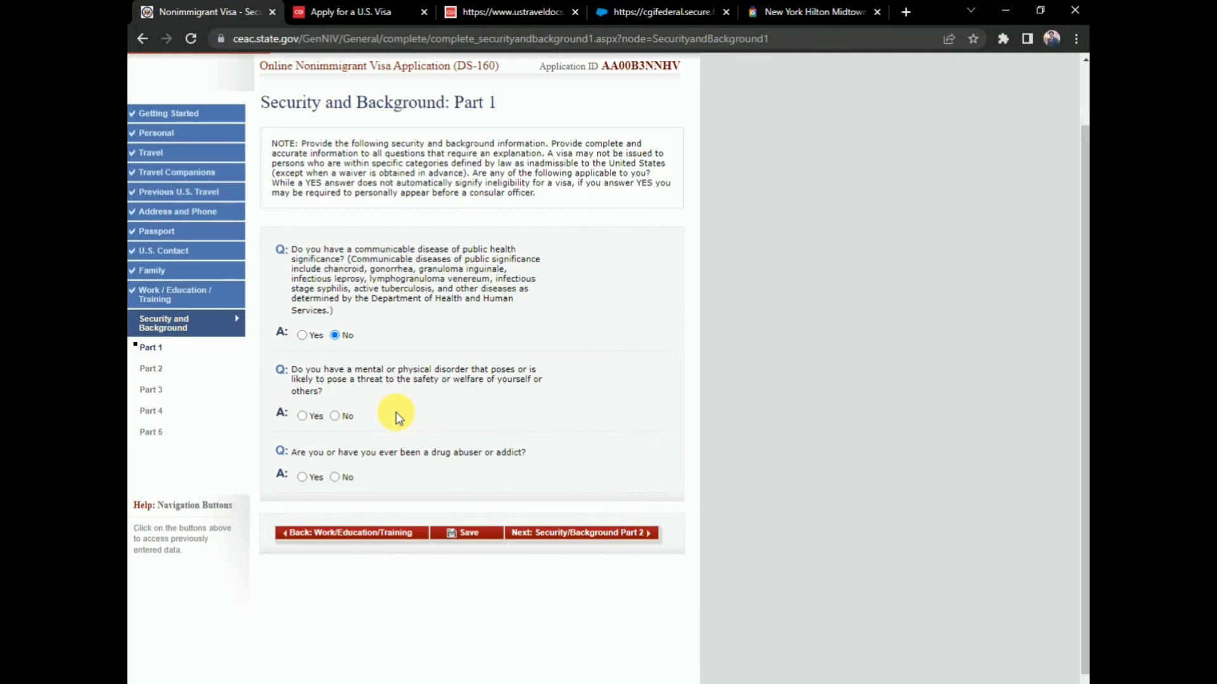
pyautogui.click(336, 418)
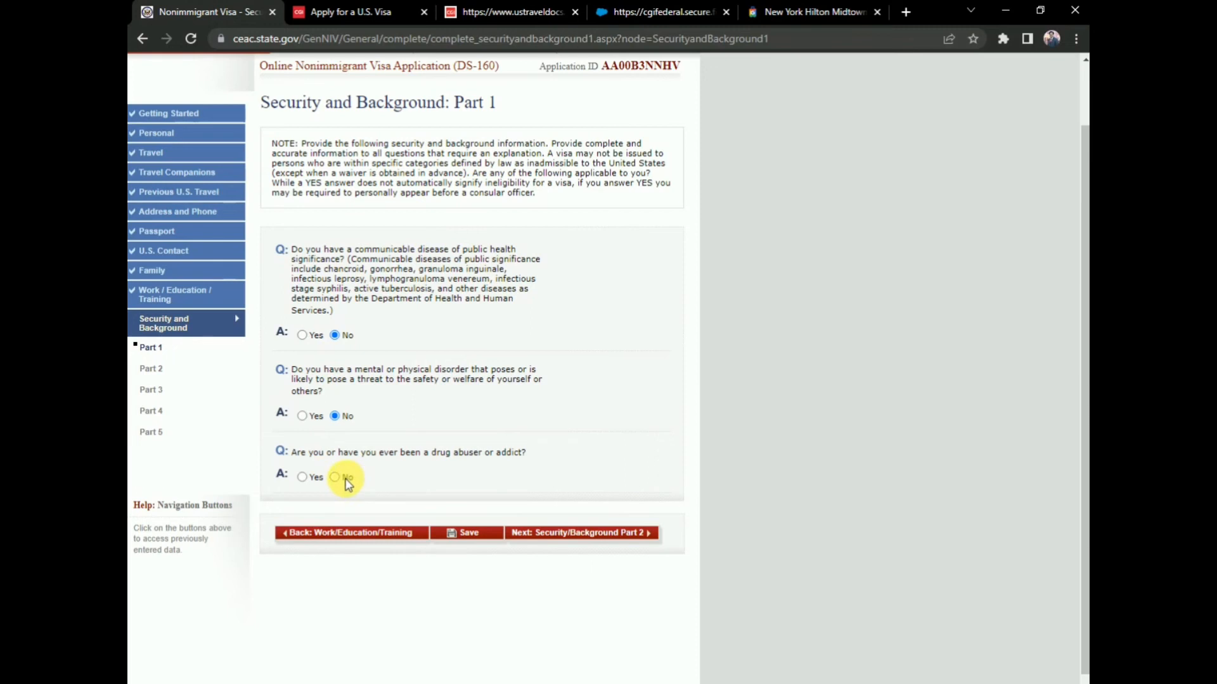
pyautogui.click(346, 482)
pyautogui.click(578, 534)
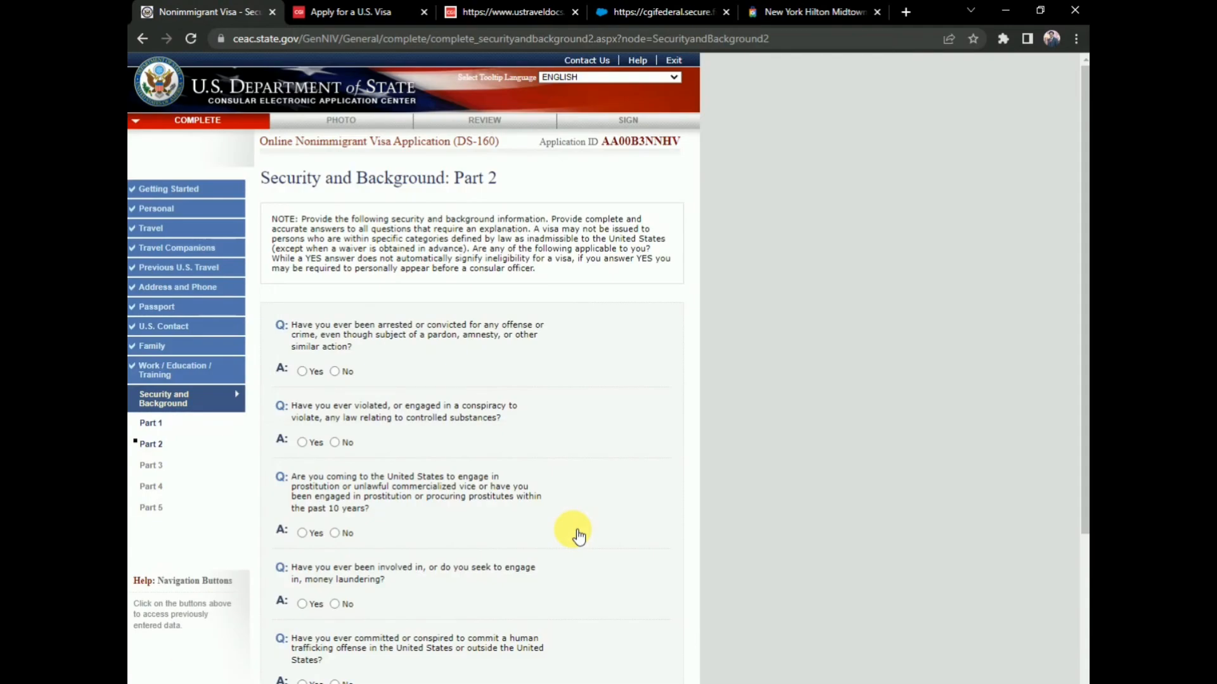
# Answer No to all seven Part 2 questions on crime, controlled substances, prostitution, money laundering and human trafficking, and continue to Part 3.
pyautogui.click(335, 371)
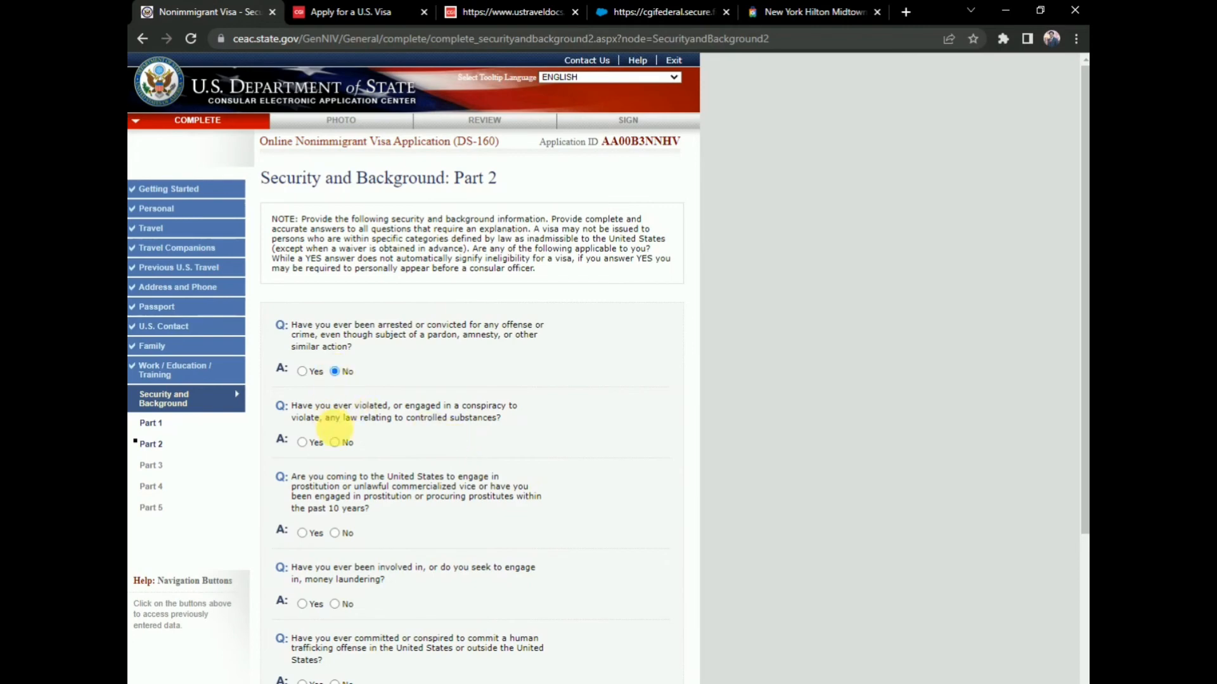
pyautogui.click(335, 442)
pyautogui.scroll(-3, 348, 447)
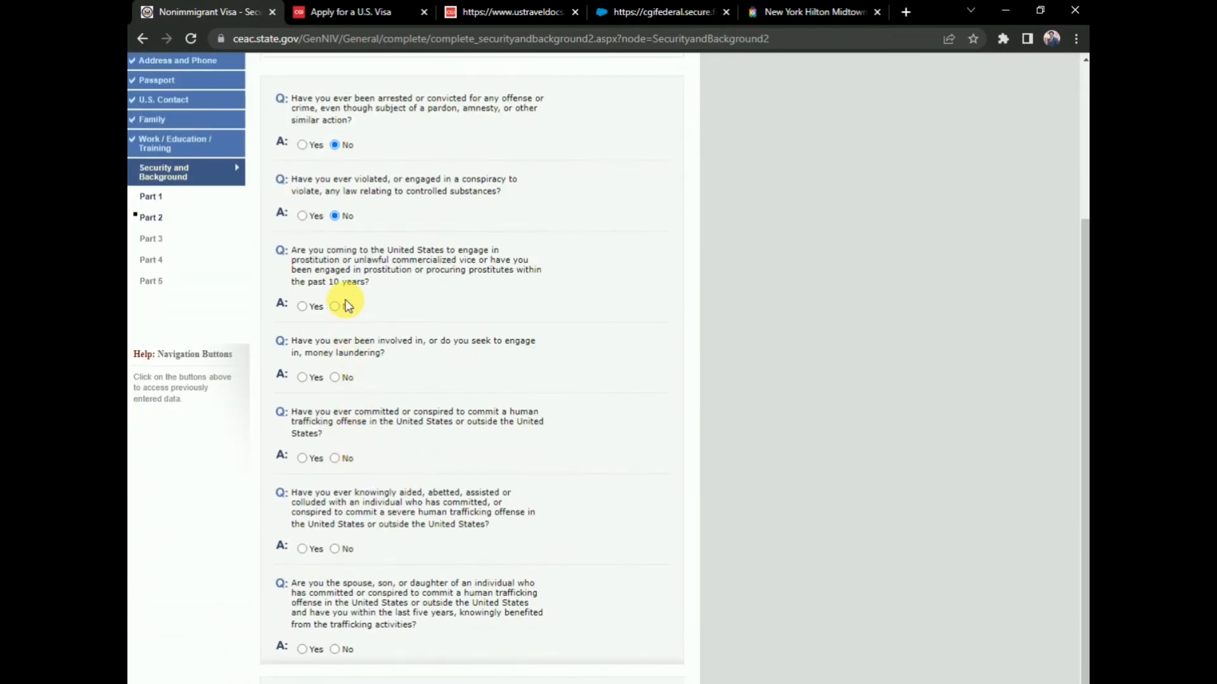
pyautogui.click(336, 307)
pyautogui.click(336, 378)
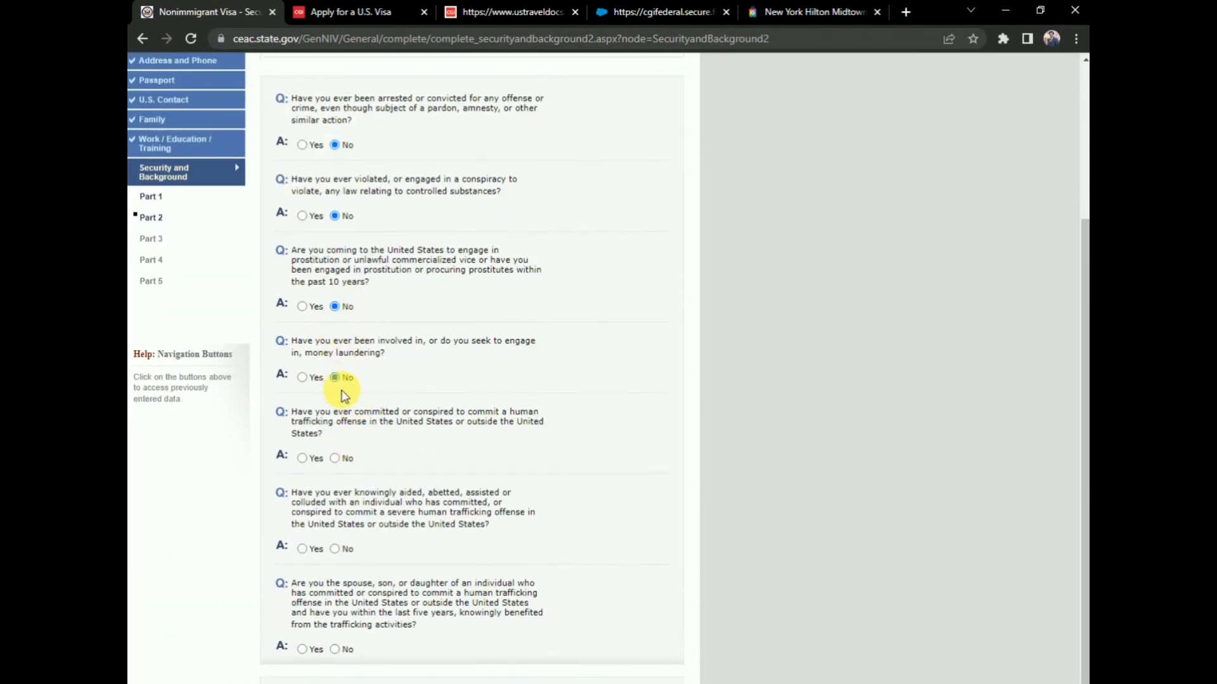
pyautogui.click(334, 458)
pyautogui.click(335, 549)
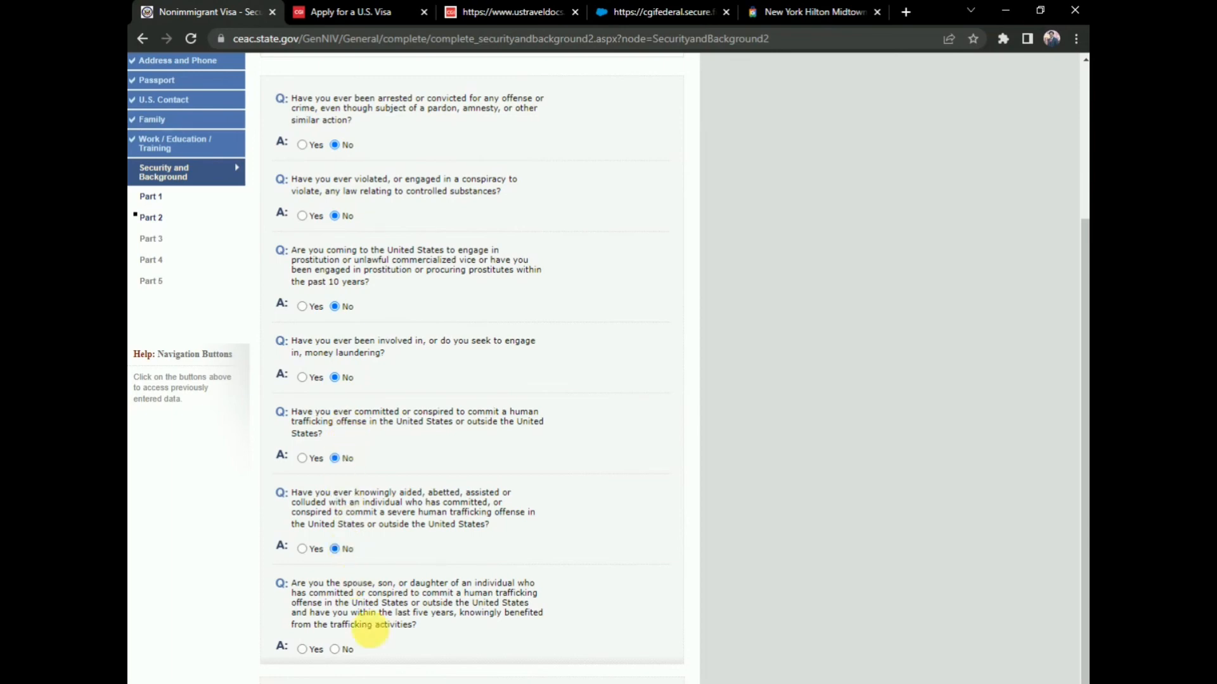
pyautogui.click(355, 650)
pyautogui.scroll(-1, 633, 501)
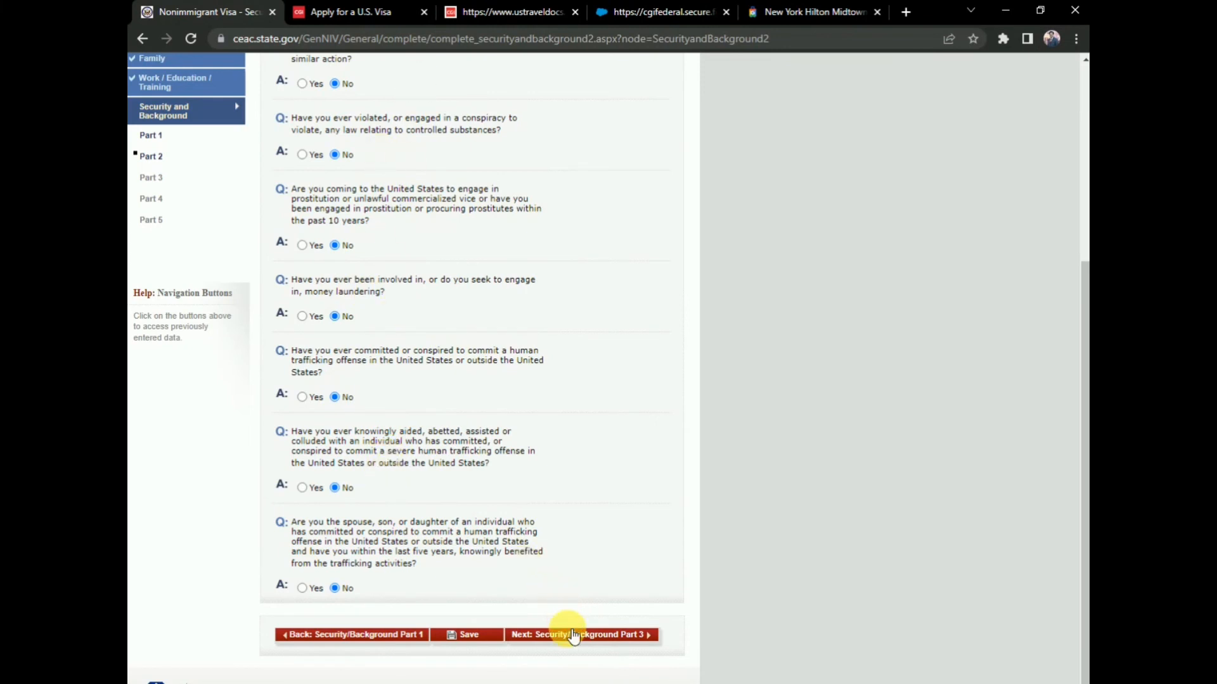
pyautogui.click(568, 634)
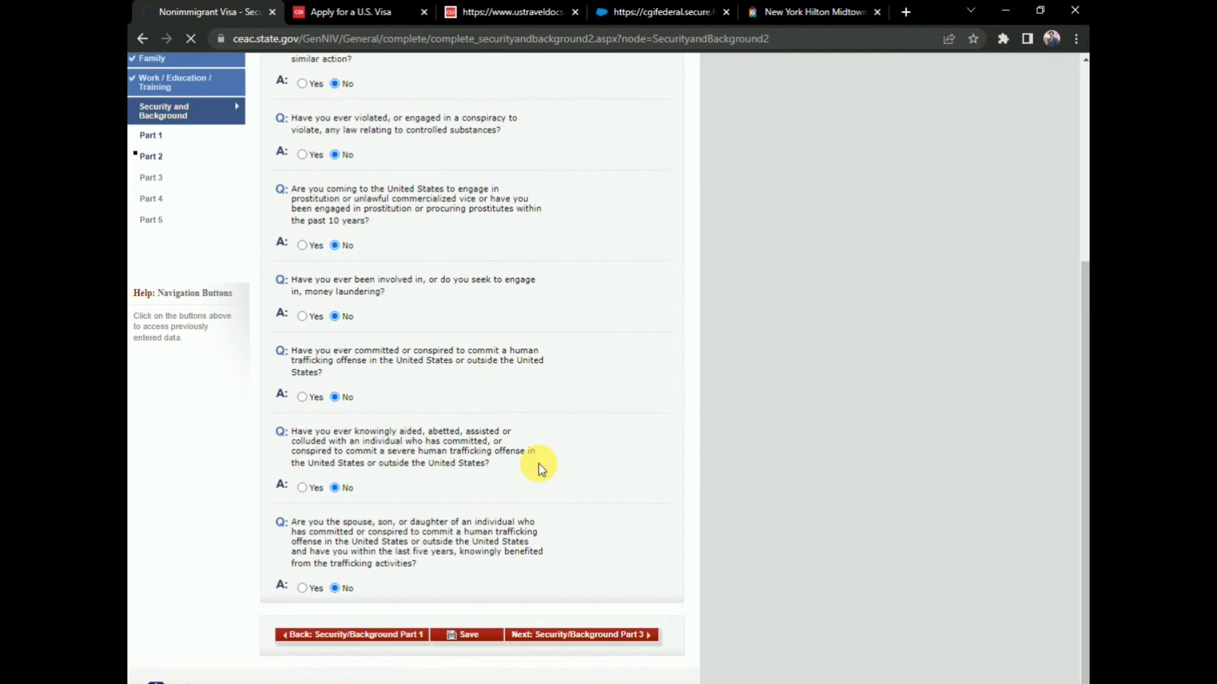
pyautogui.click(530, 634)
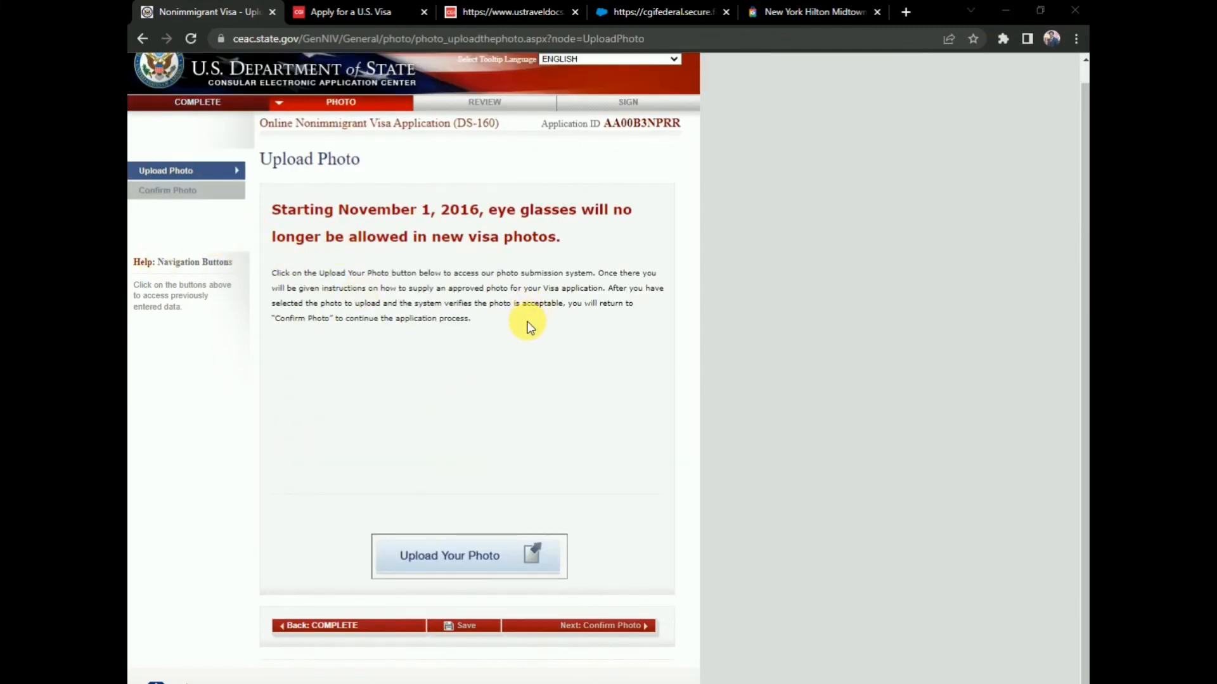
# Read the Upload Photo instructions and start uploading the applicant's visa photo.
pyautogui.scroll(1, 527, 321)
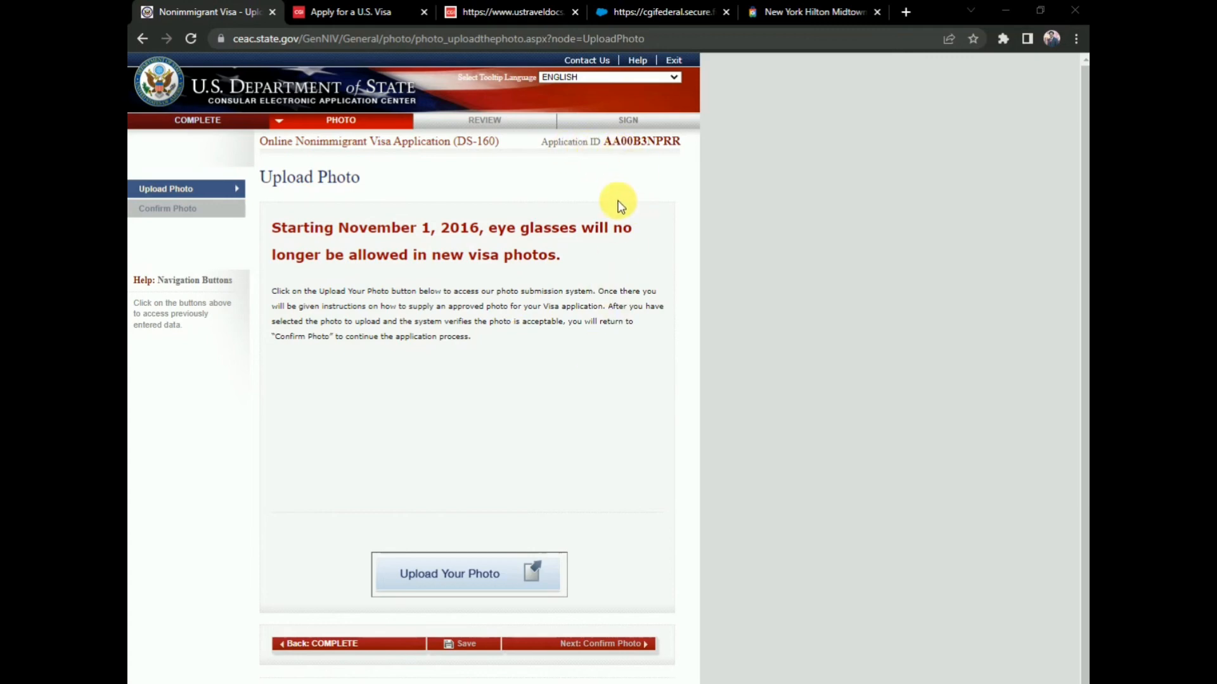
pyautogui.scroll(-1, 583, 324)
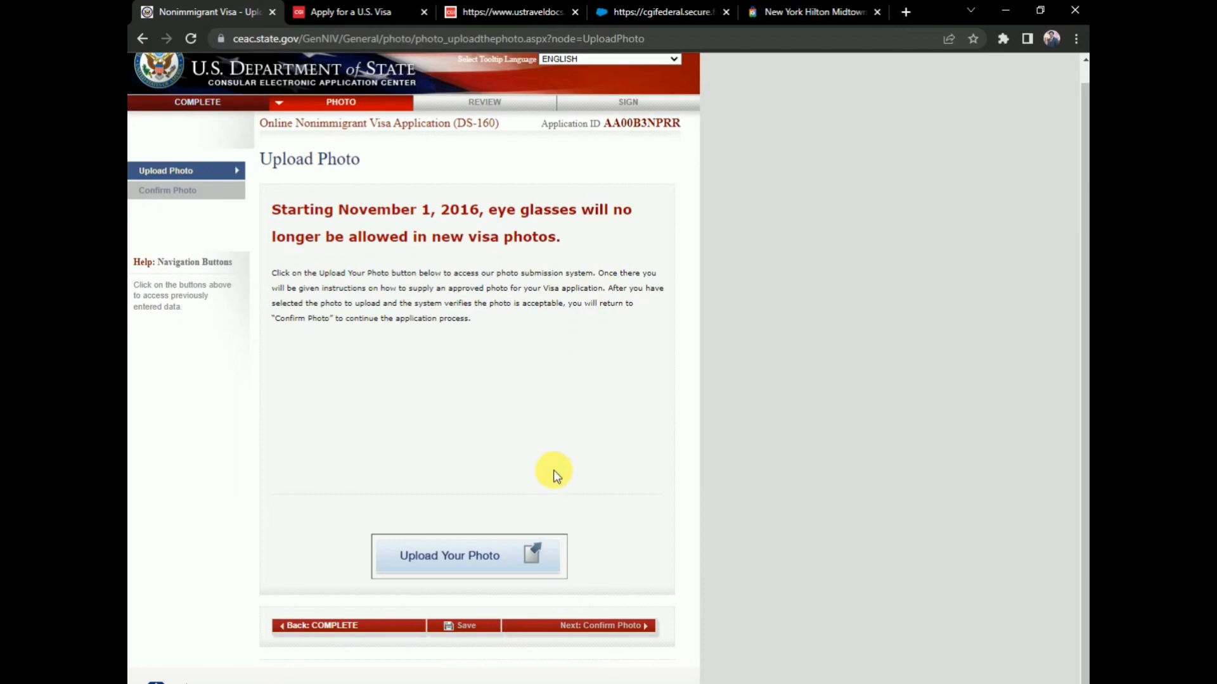
pyautogui.click(523, 555)
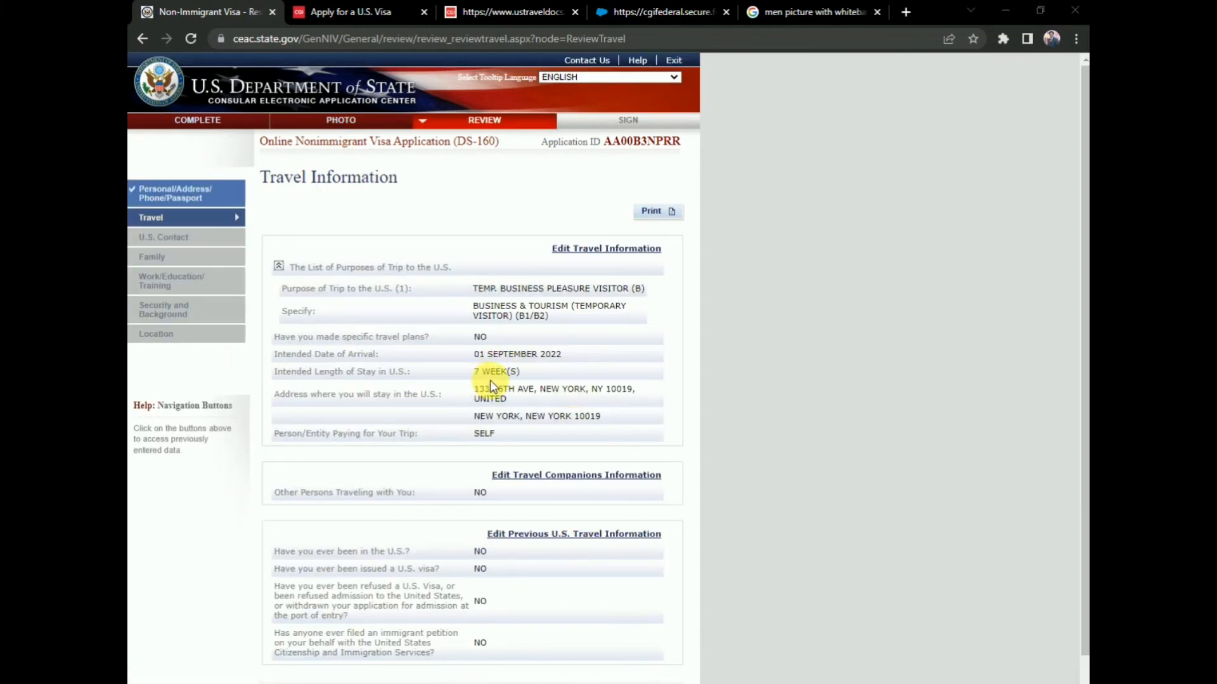
# Review the Travel Information, including travel companions and previous U.S. travel, and go on to the U.S. Contact review.
pyautogui.scroll(-2, 483, 326)
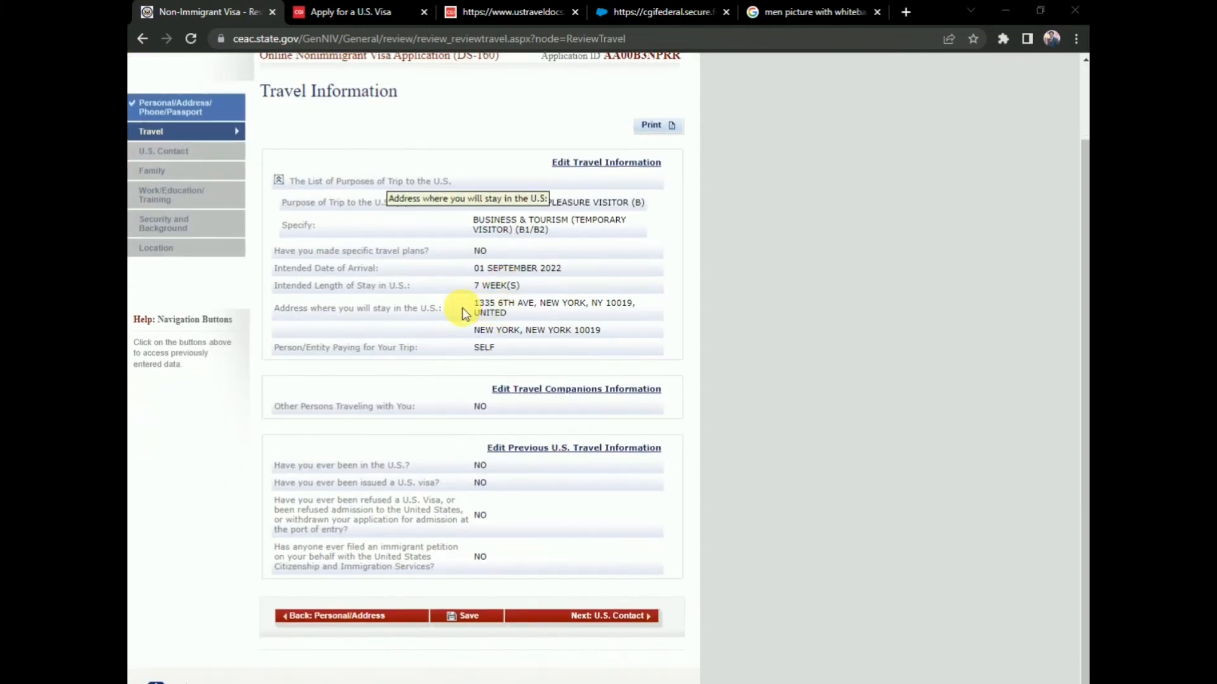
pyautogui.scroll(2, 464, 313)
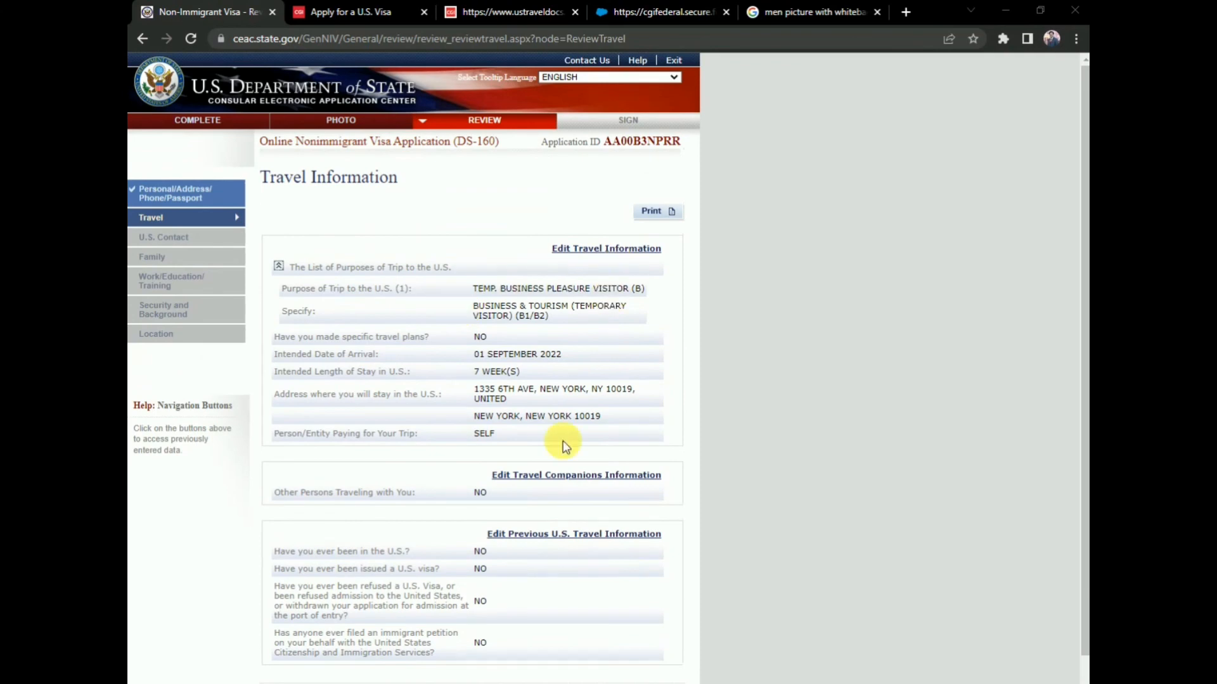
pyautogui.scroll(-2, 561, 442)
pyautogui.click(607, 615)
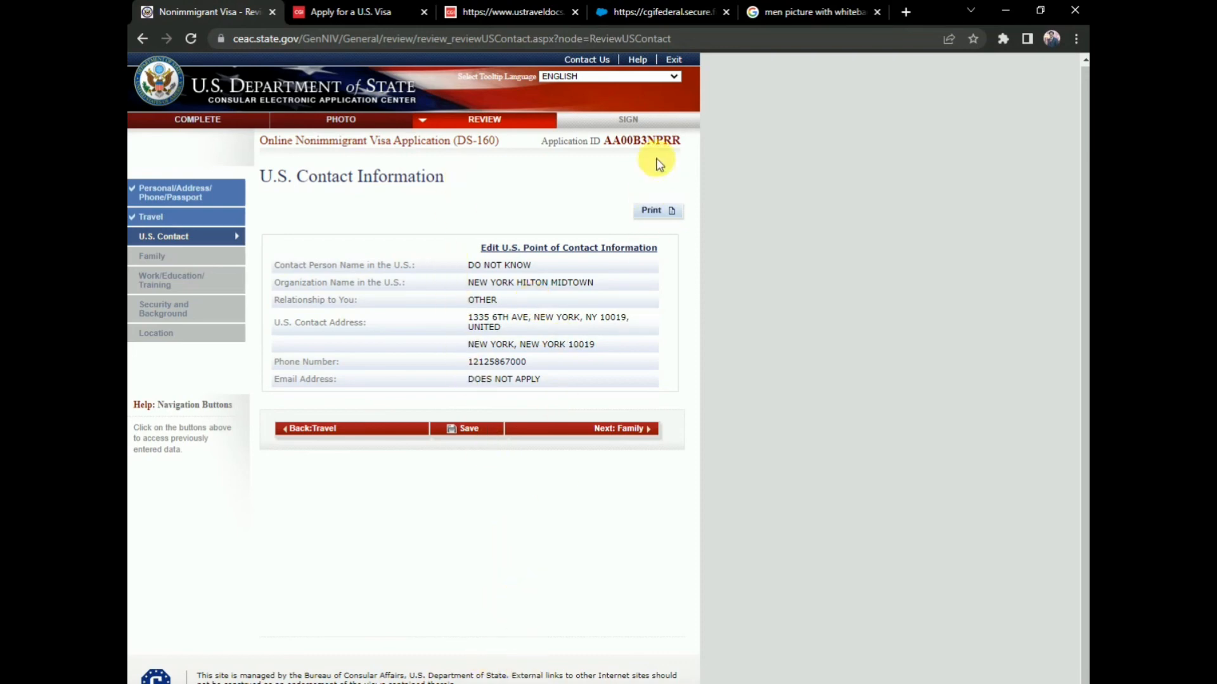
# Switch to the ustraveldocs site for Pakistan and look through its notices and visa information links.
pyautogui.click(633, 10)
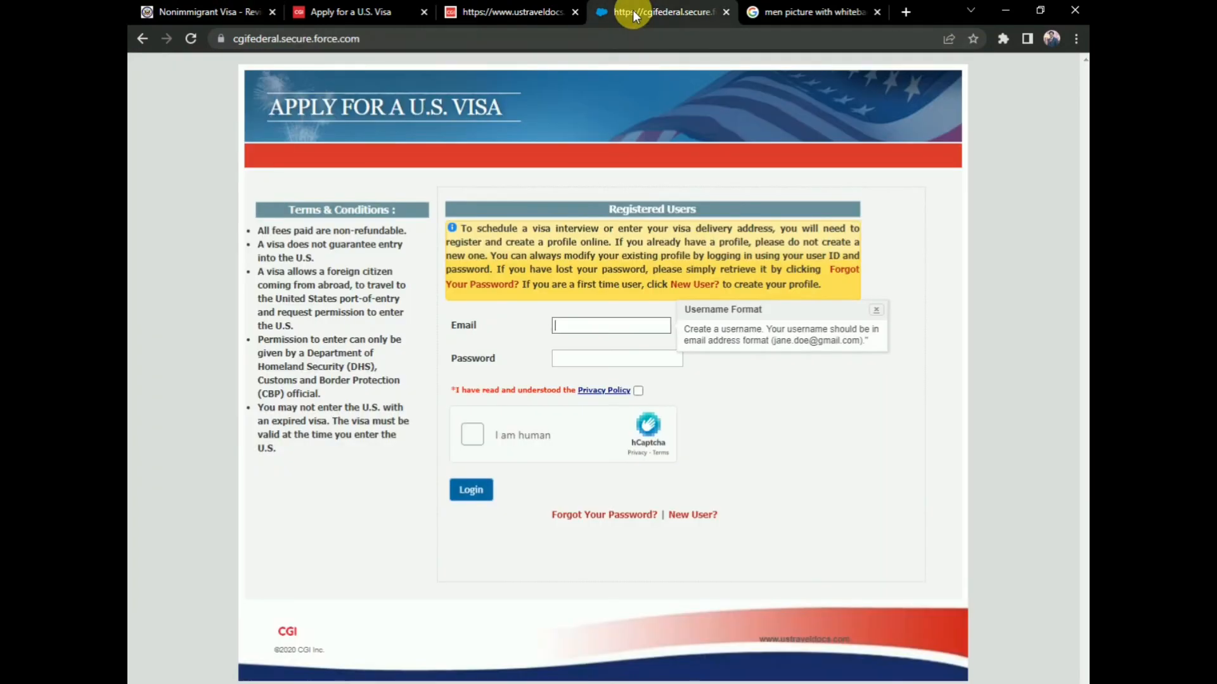
pyautogui.click(519, 11)
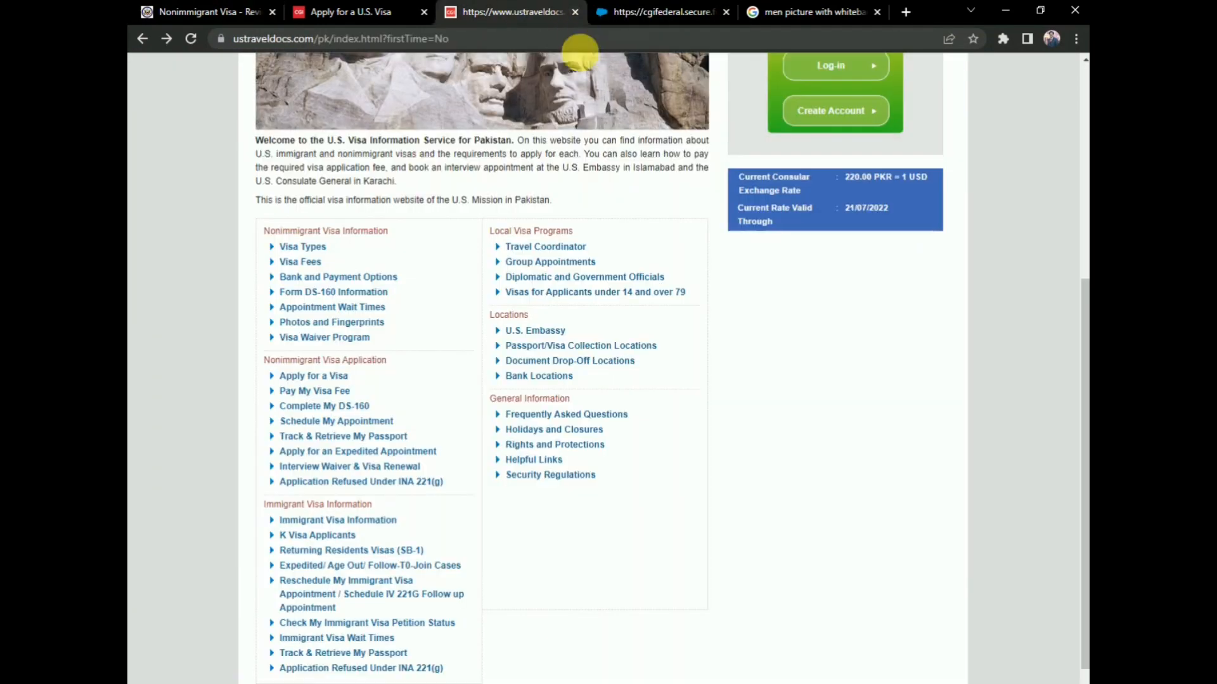
pyautogui.scroll(2, 494, 329)
pyautogui.scroll(3, 525, 288)
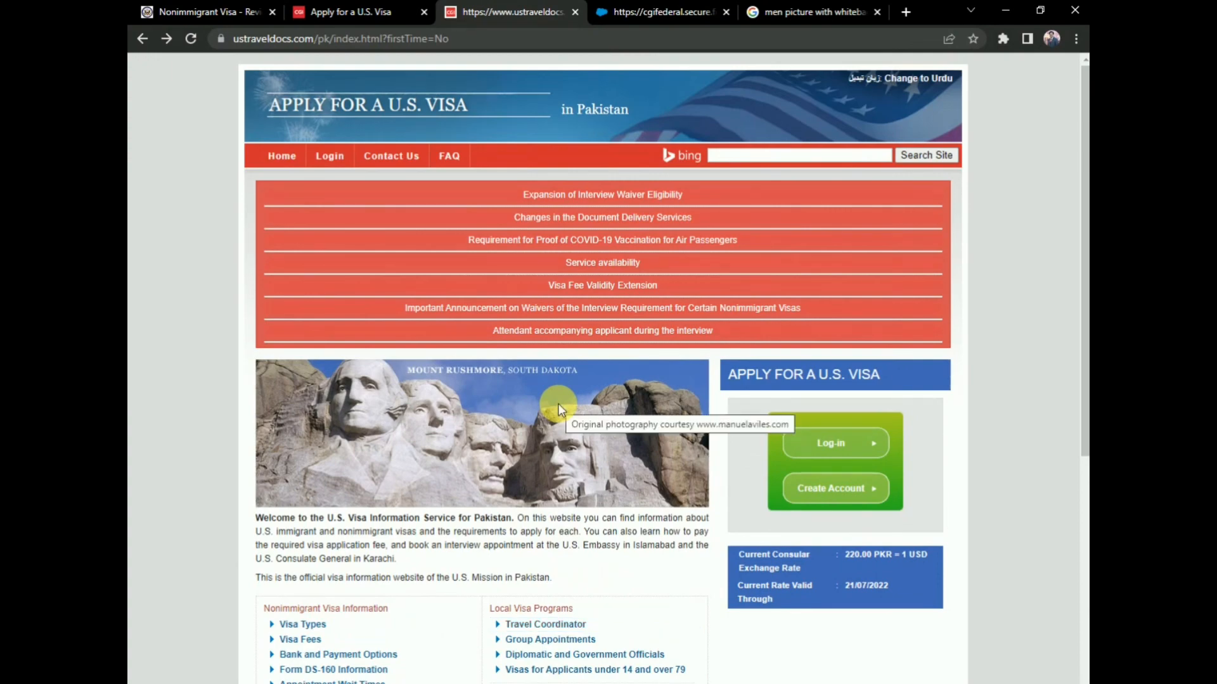
pyautogui.scroll(-6, 576, 102)
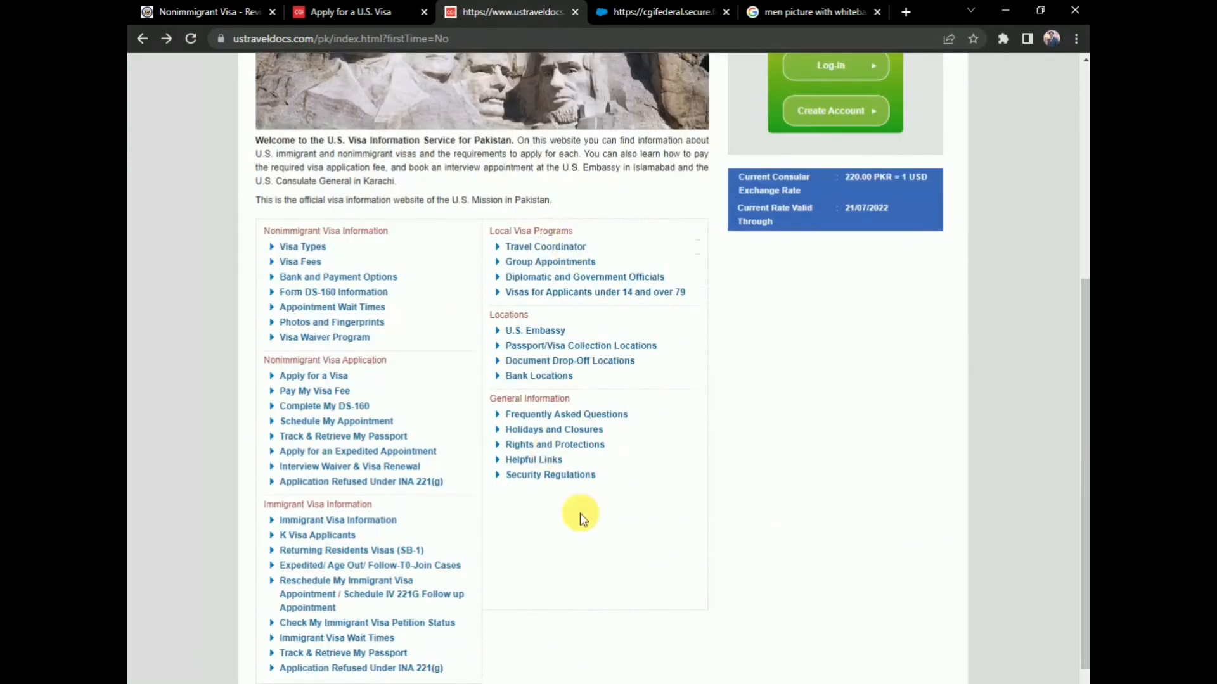
# Open the Schedule My Appointment page, and view the CGI visa portal's New User Registration form before returning to its login form.
pyautogui.click(326, 423)
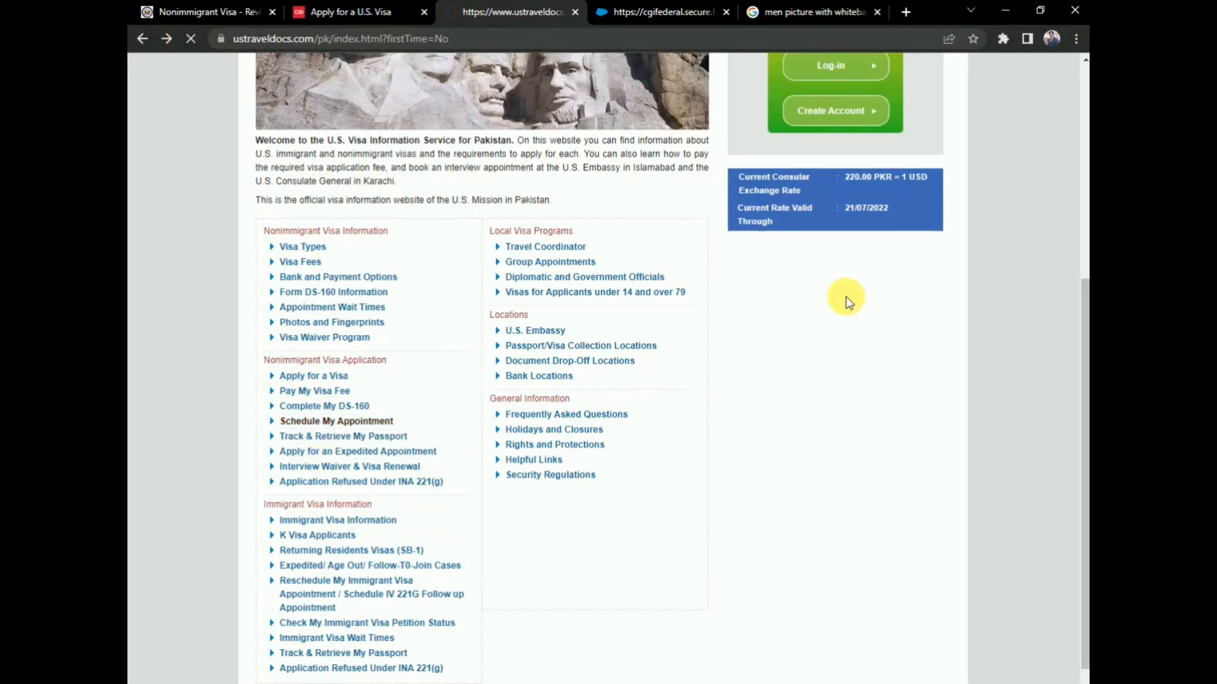
pyautogui.click(673, 12)
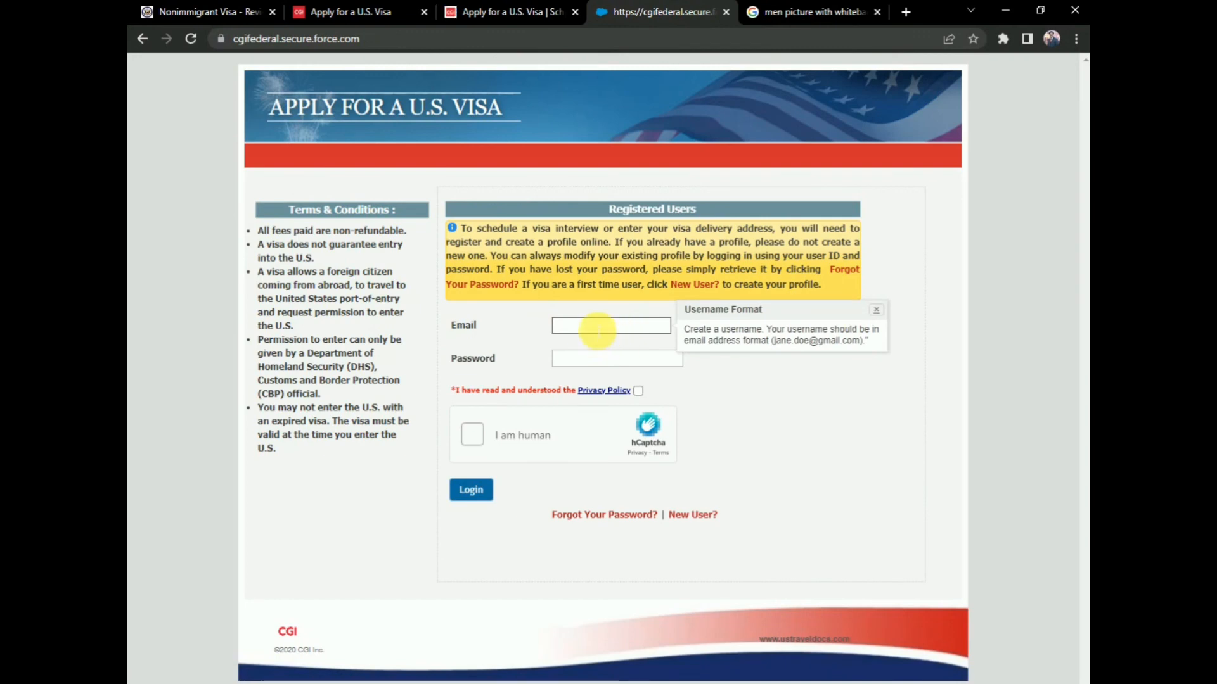
pyautogui.click(702, 519)
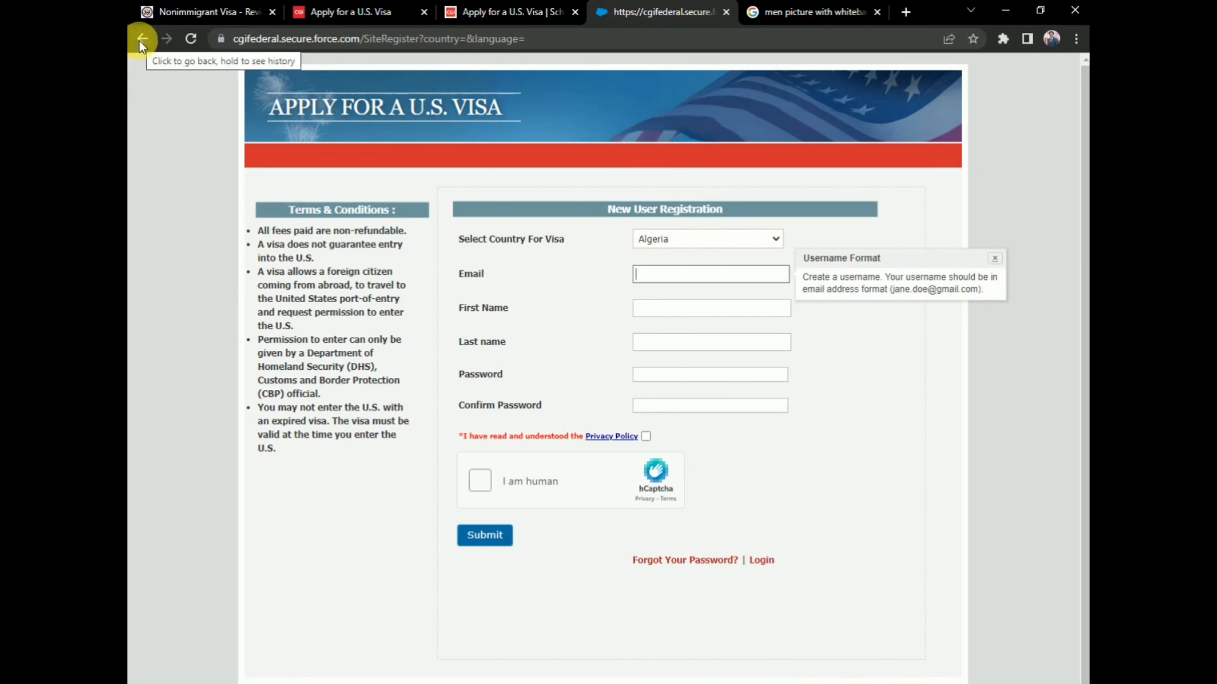
pyautogui.click(541, 16)
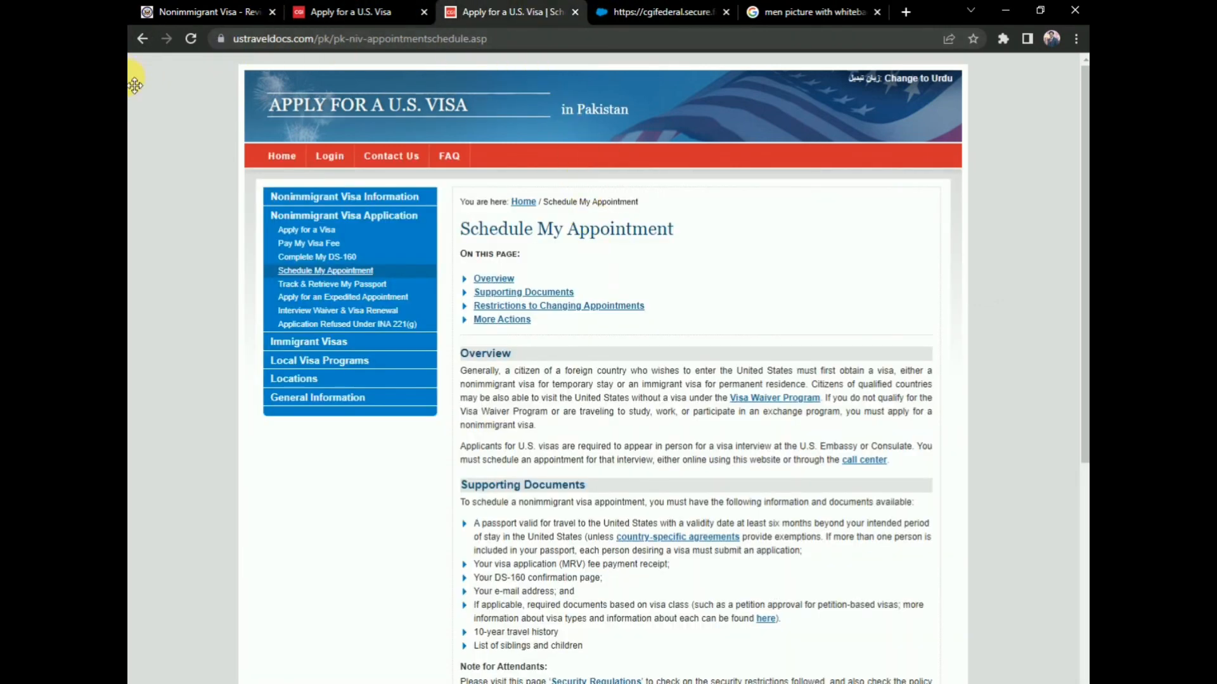
pyautogui.click(721, 9)
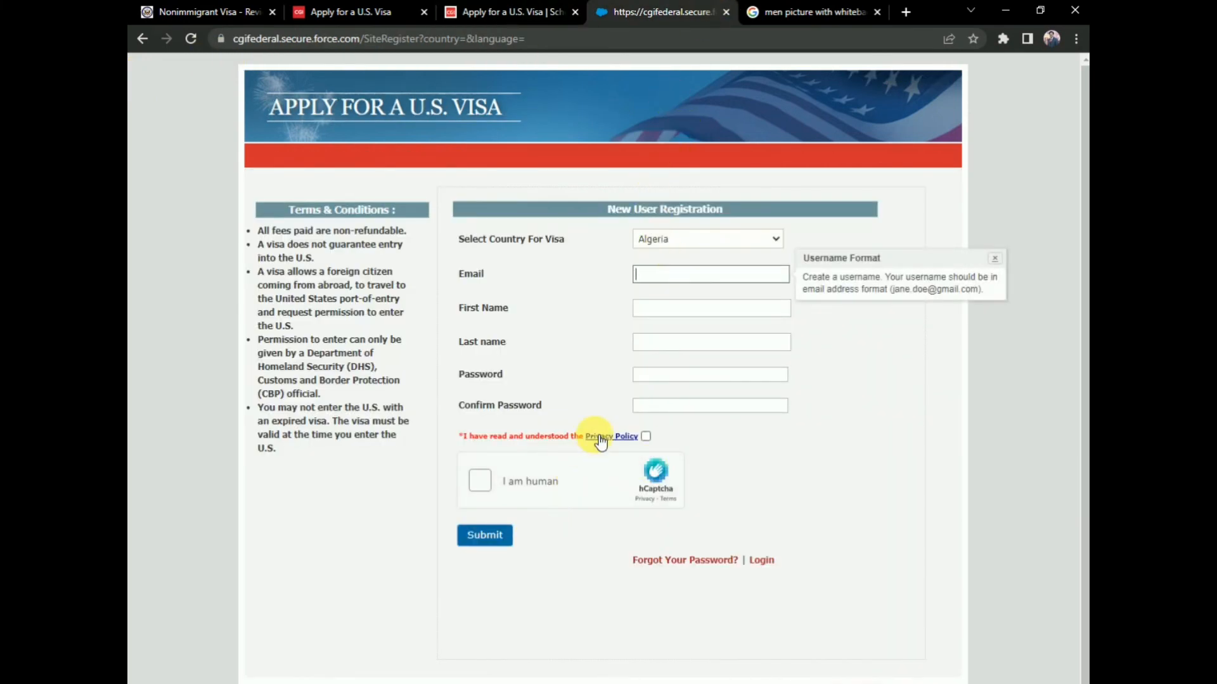
pyautogui.click(762, 564)
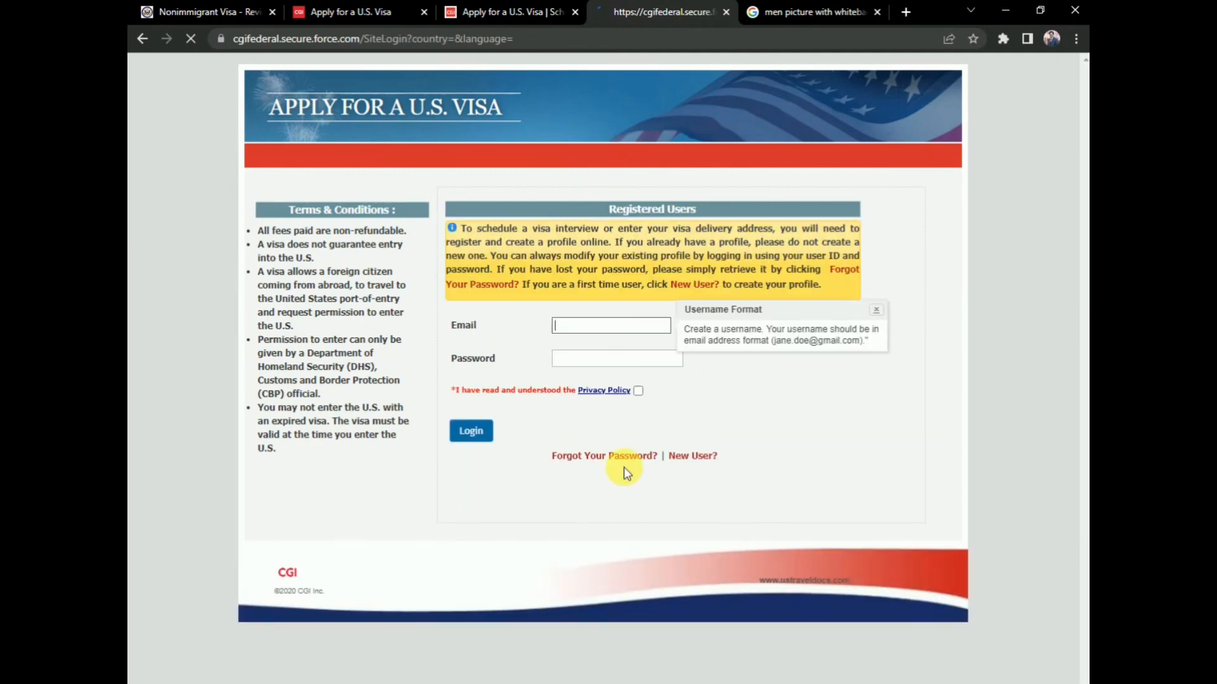
# Read the Schedule My Appointment page on ustraveldocs, covering supporting documents, restrictions on changes and the available actions.
pyautogui.click(503, 12)
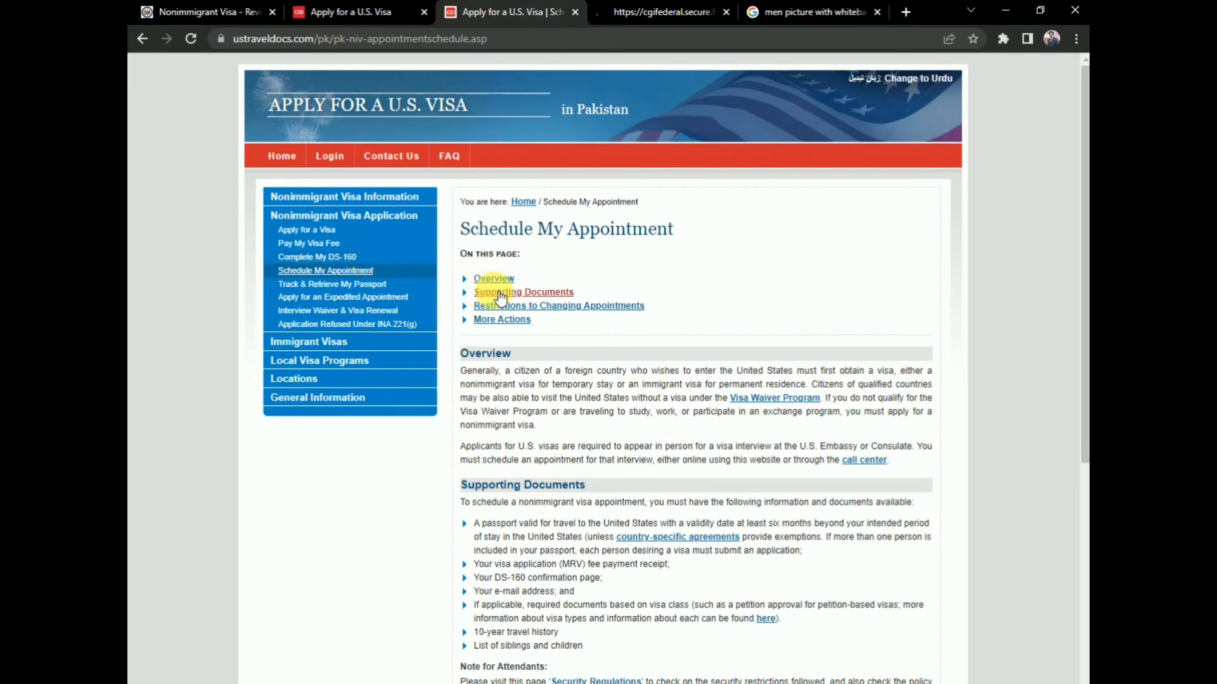
pyautogui.scroll(-1, 561, 308)
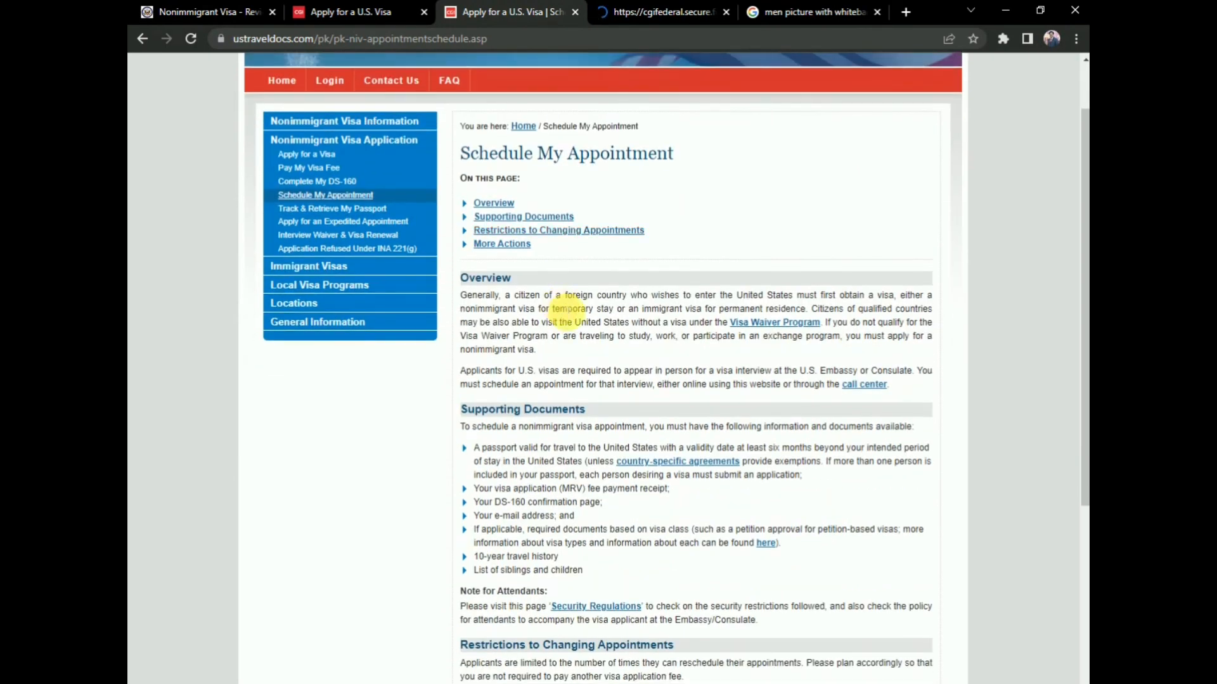
pyautogui.scroll(-3, 564, 310)
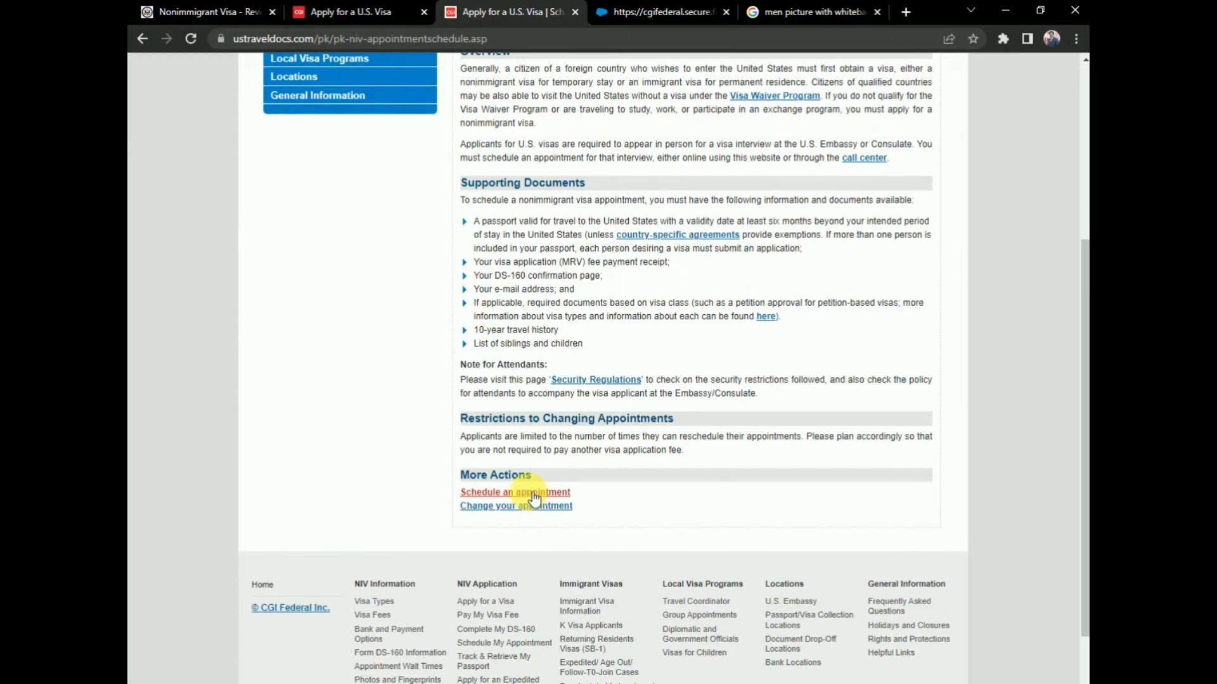
pyautogui.scroll(4, 534, 498)
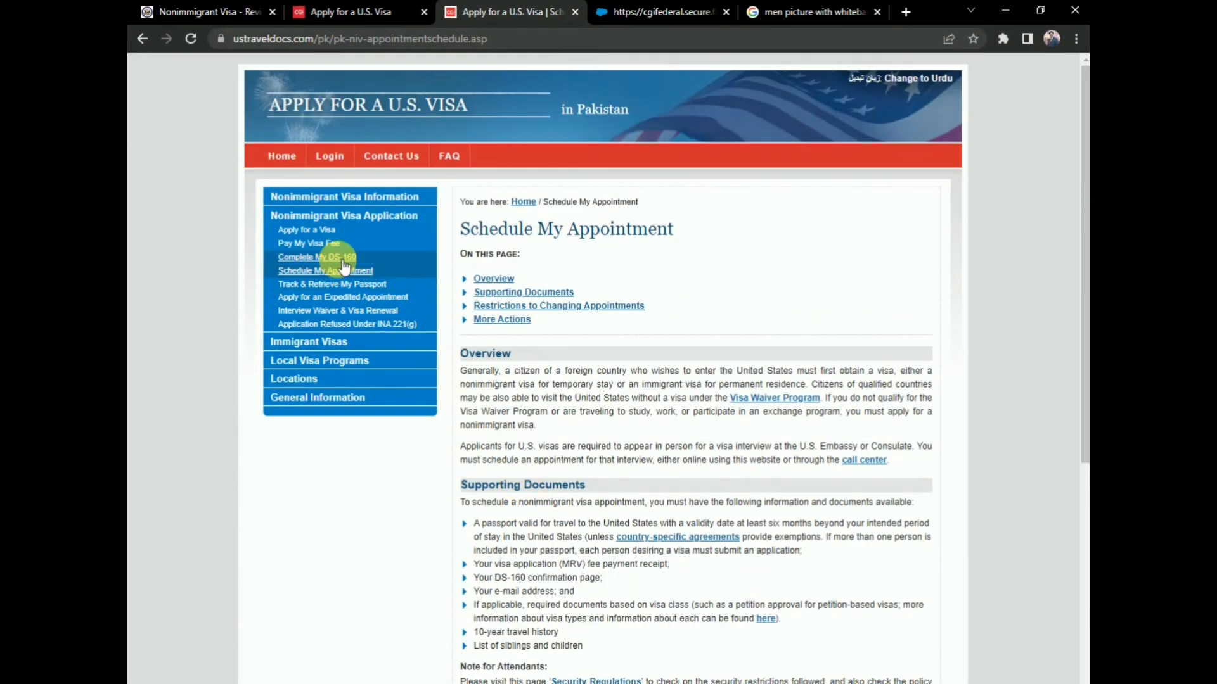
# Open the Complete My DS-160 page and read its overview and guidelines for completing the form.
pyautogui.click(339, 255)
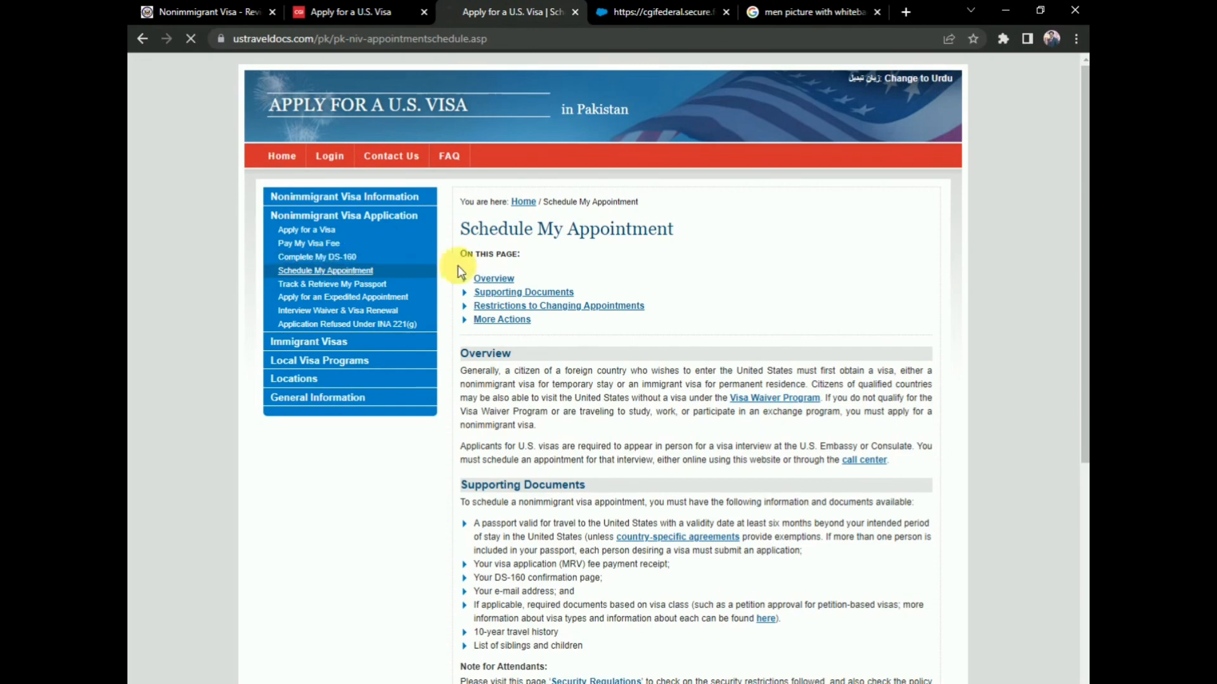
pyautogui.scroll(-5, 566, 341)
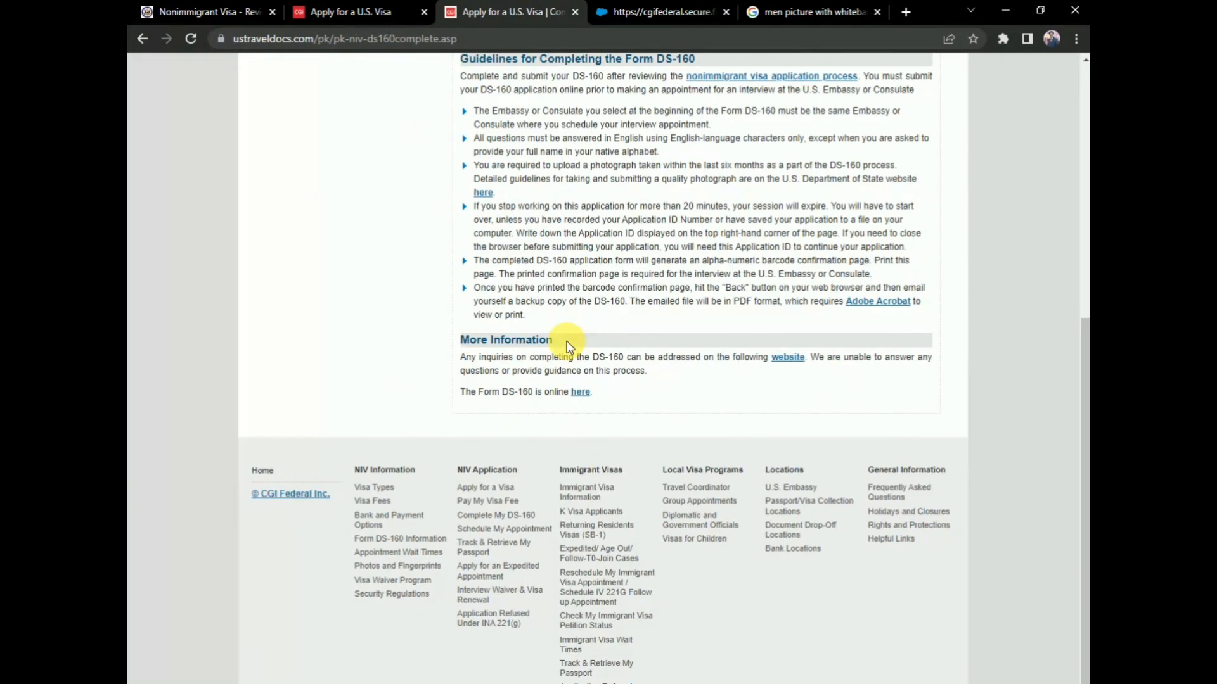
pyautogui.scroll(7, 570, 354)
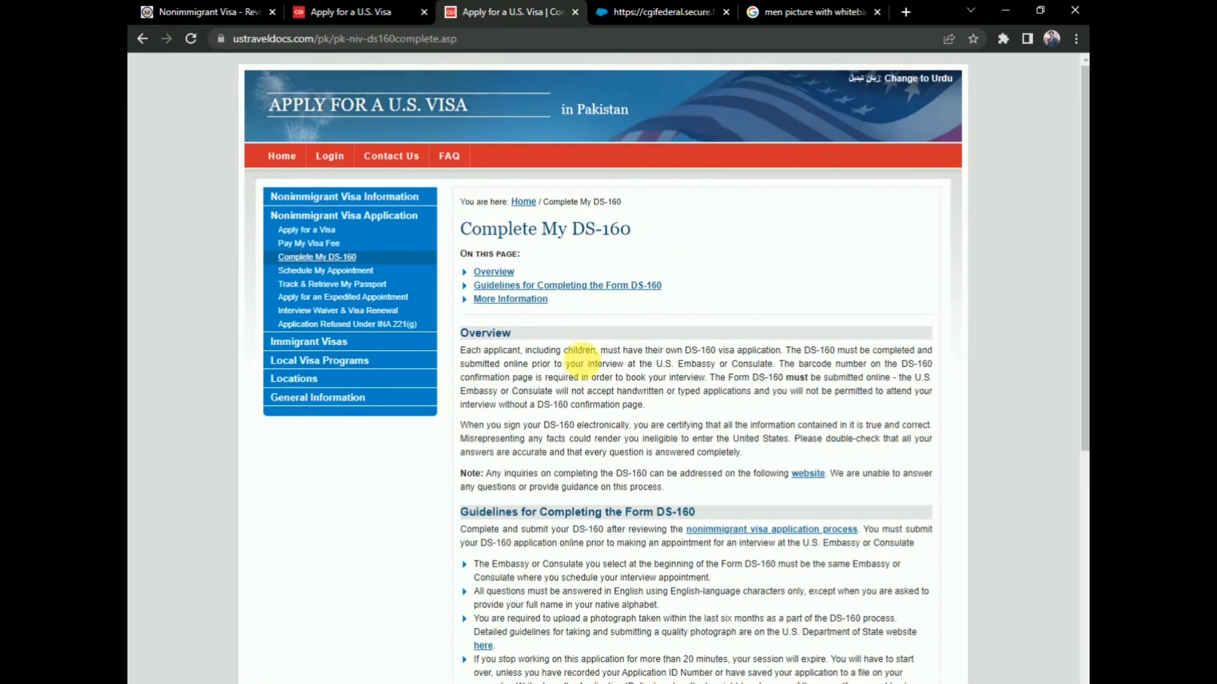
# Return to the Schedule My Appointment page and choose to schedule an appointment.
pyautogui.click(143, 39)
pyautogui.scroll(-10, 516, 320)
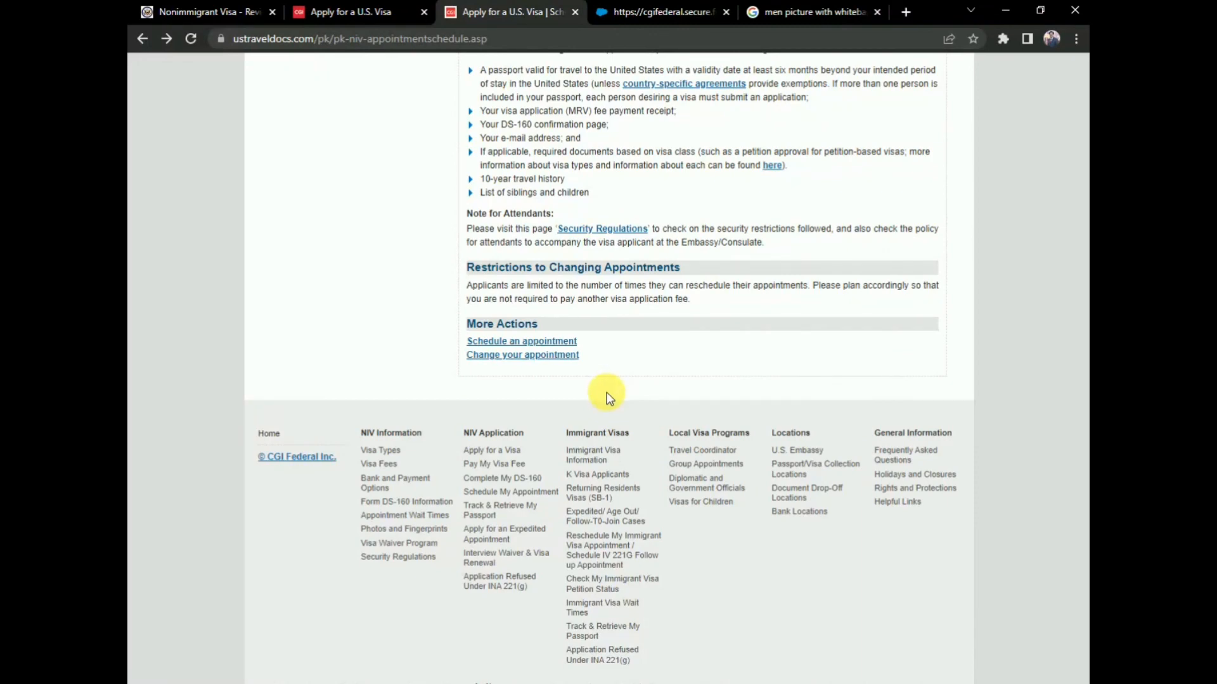
pyautogui.click(560, 344)
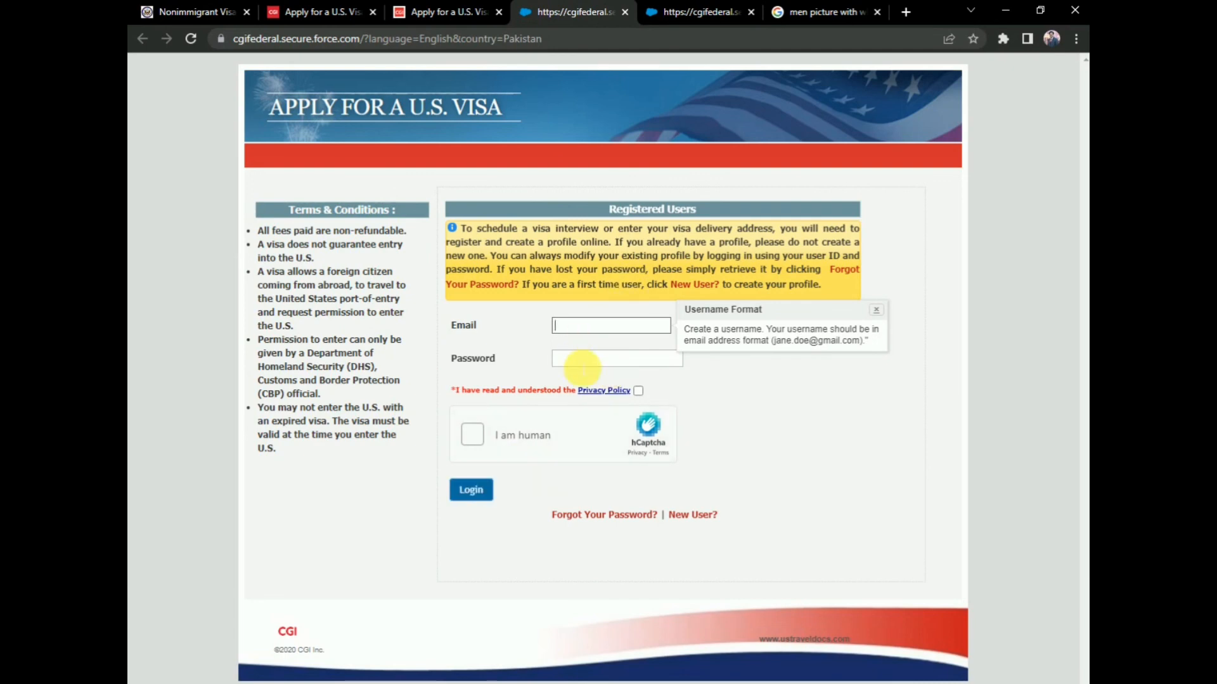
# Enter the account e-mail and password in the Registered Users form and accept the Privacy Policy.
pyautogui.click(594, 326)
pyautogui.click(686, 353)
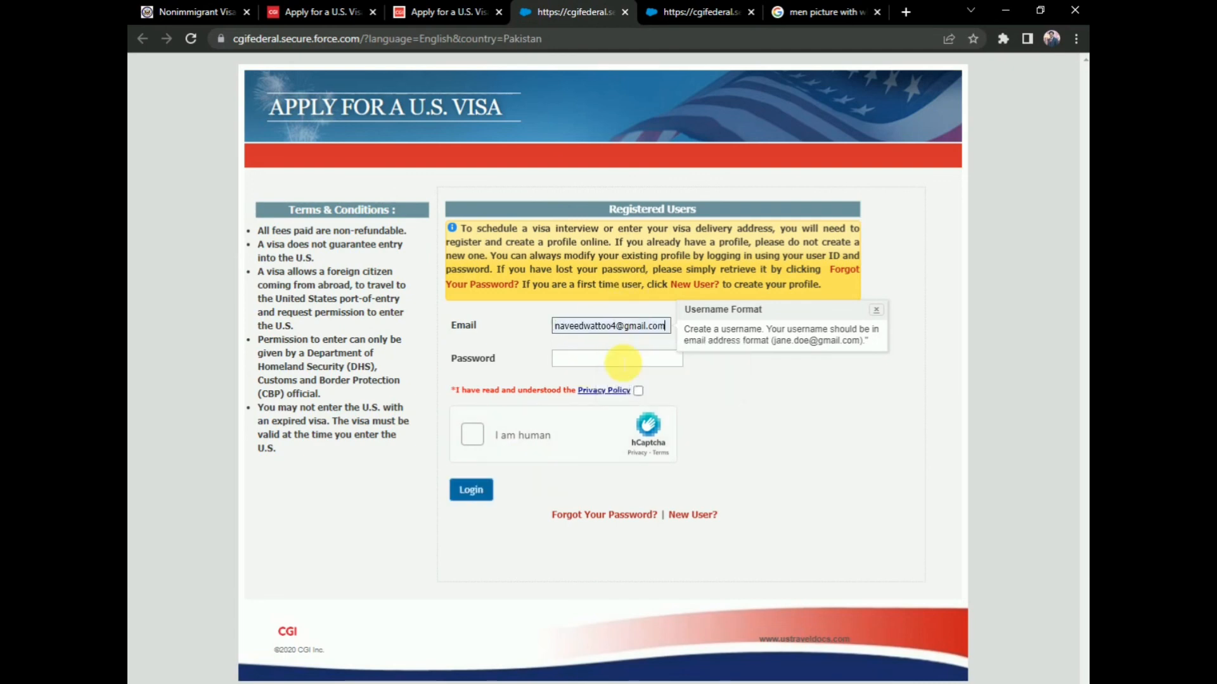
pyautogui.click(623, 360)
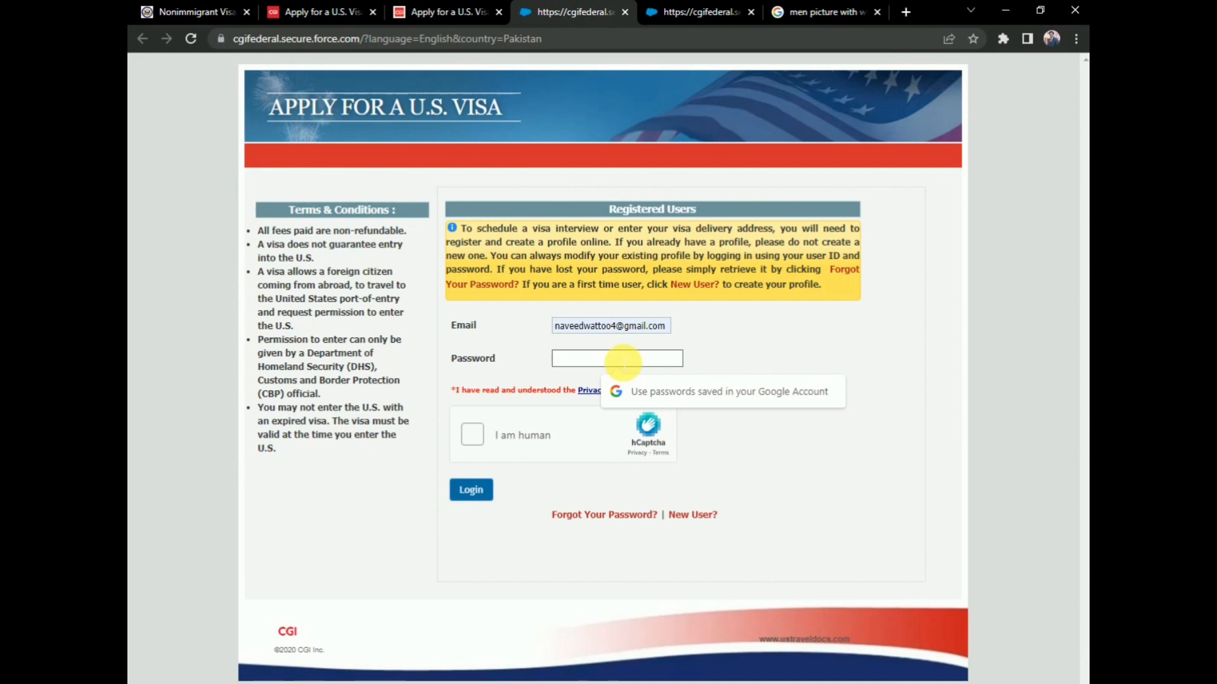
pyautogui.write('*')
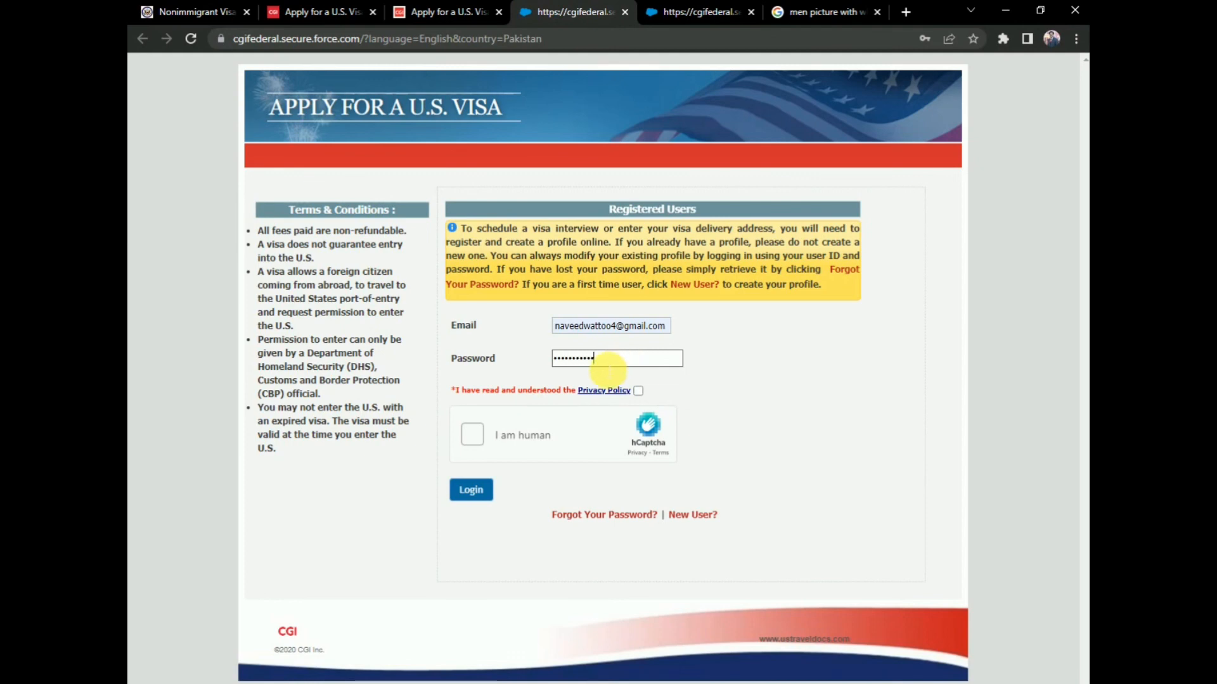
pyautogui.click(638, 391)
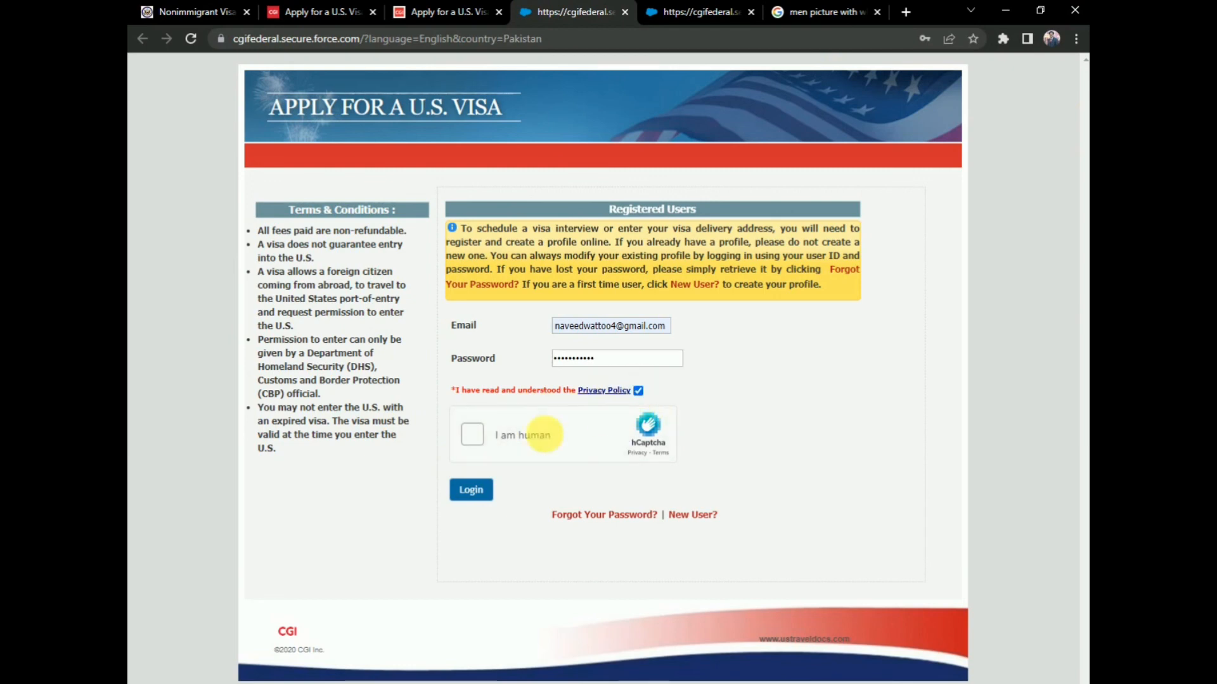
# Complete the hCaptcha check by selecting the three train images, and log in to the visa account.
pyautogui.click(492, 436)
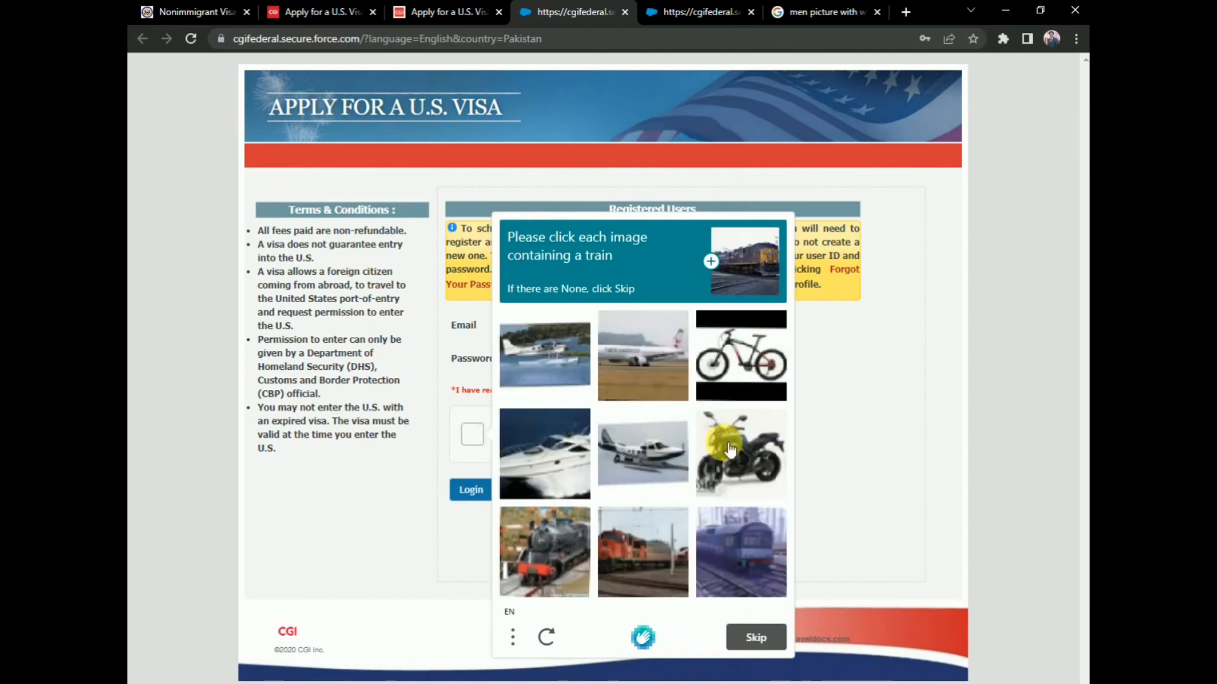
pyautogui.click(663, 559)
pyautogui.click(542, 544)
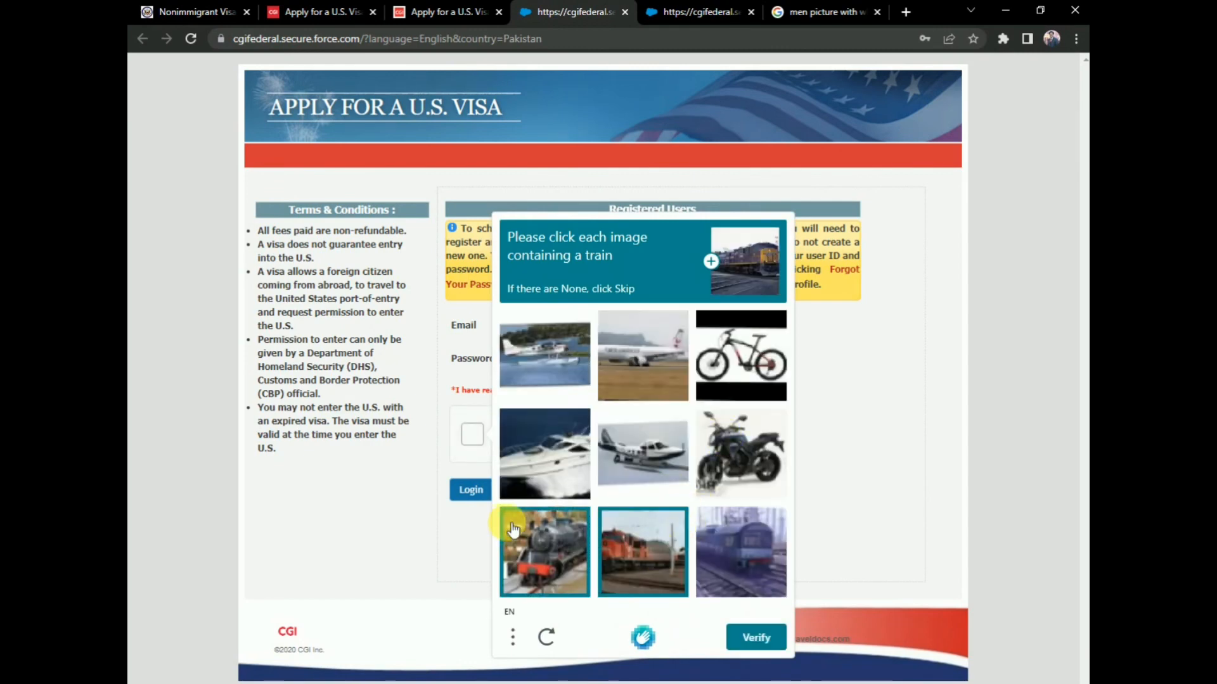
pyautogui.click(739, 574)
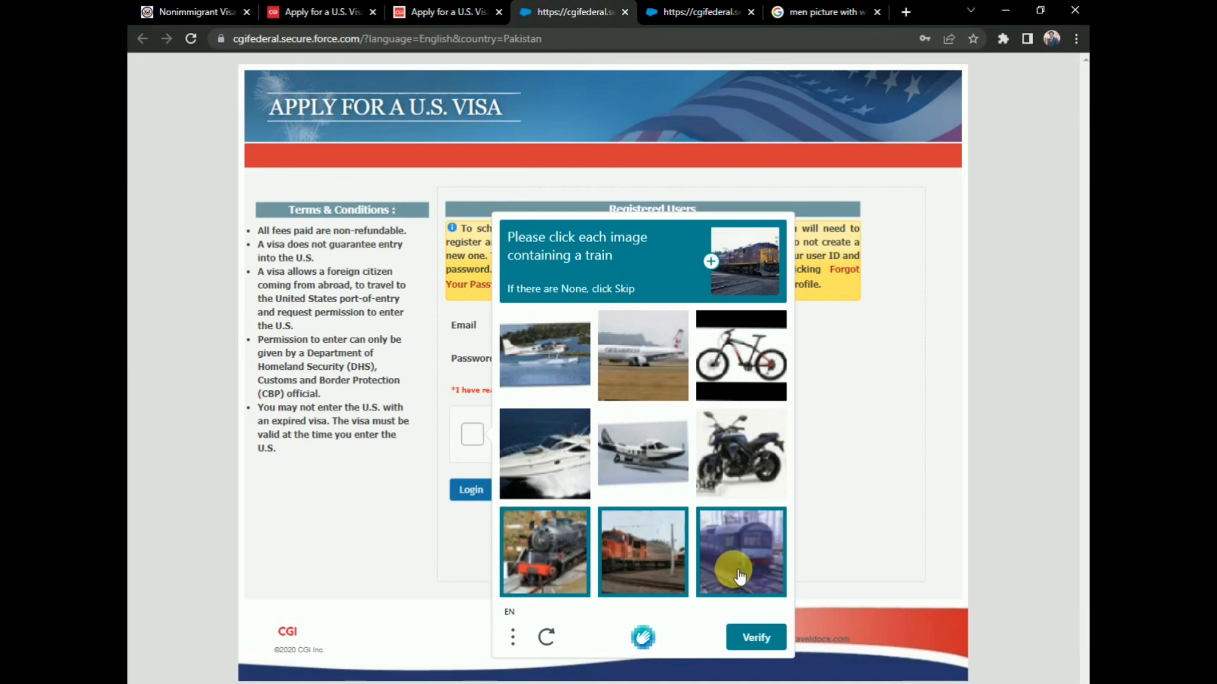
pyautogui.click(768, 635)
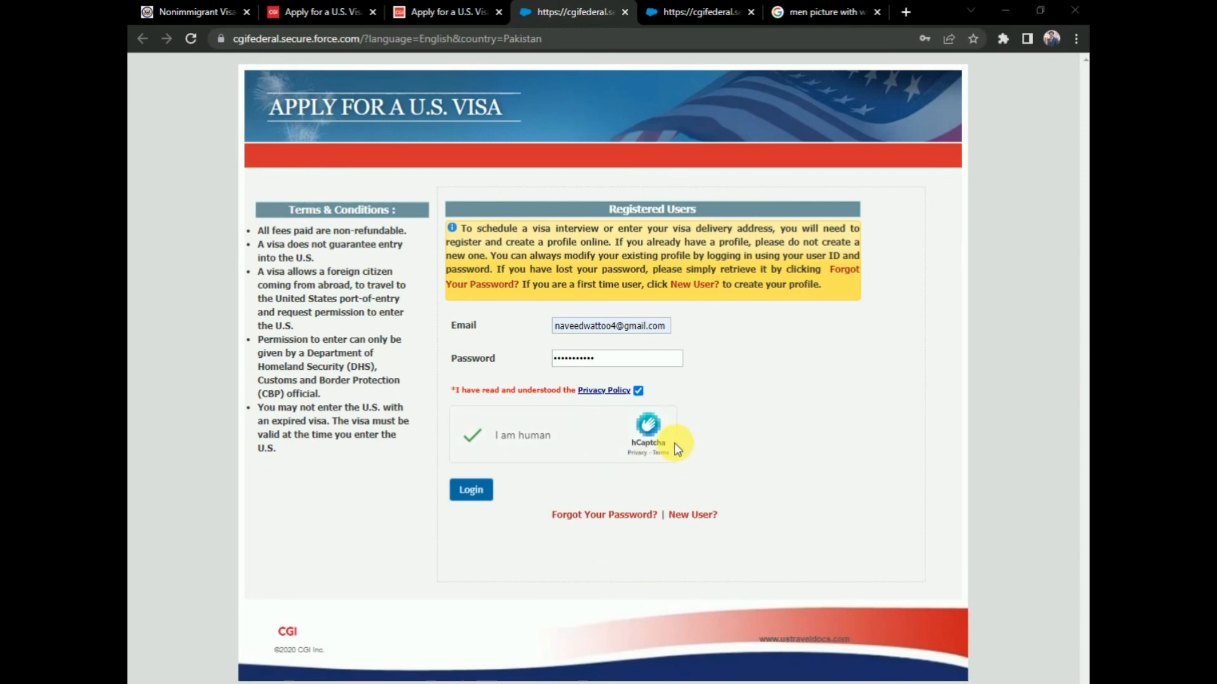
pyautogui.click(485, 491)
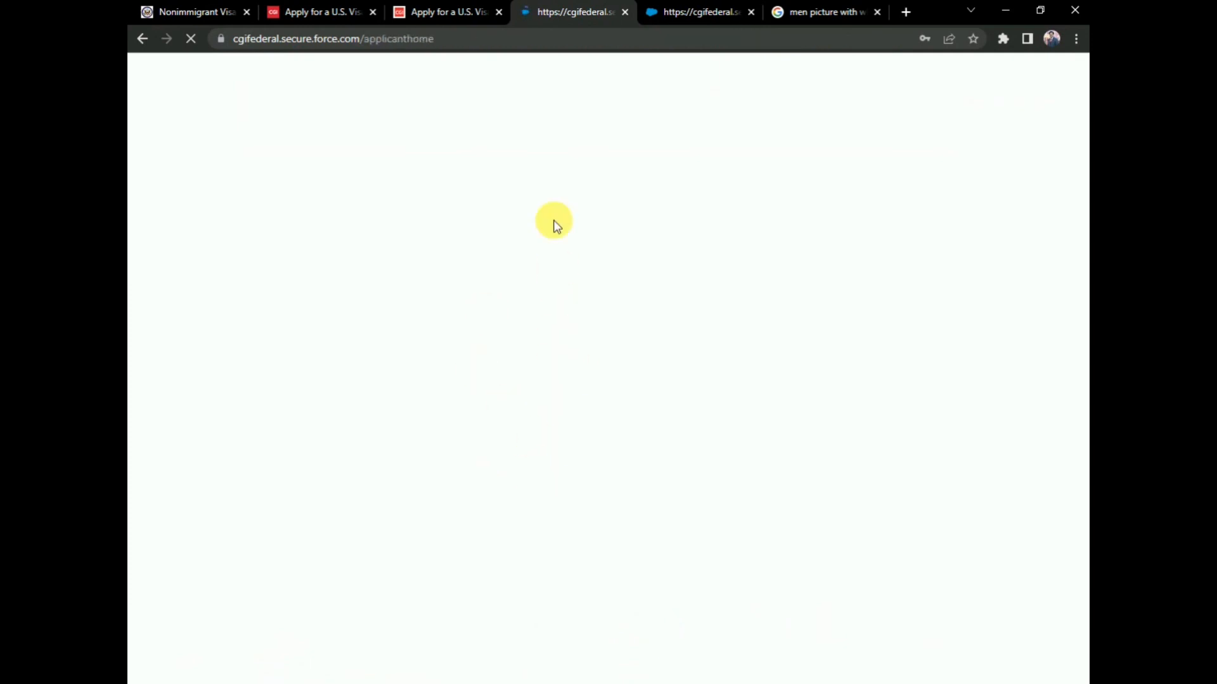
# Examine the applicant home page, including the attention notice on fees and delivery and the My Dashboard options.
pyautogui.scroll(-3, 624, 469)
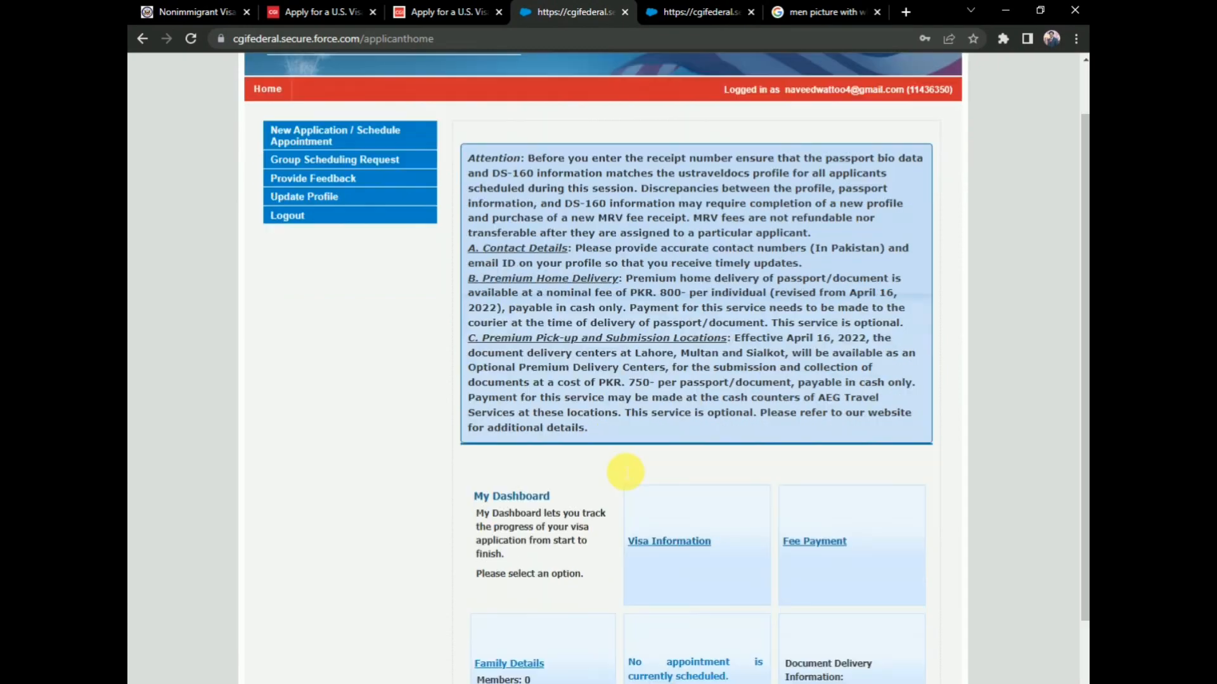
pyautogui.scroll(3, 568, 375)
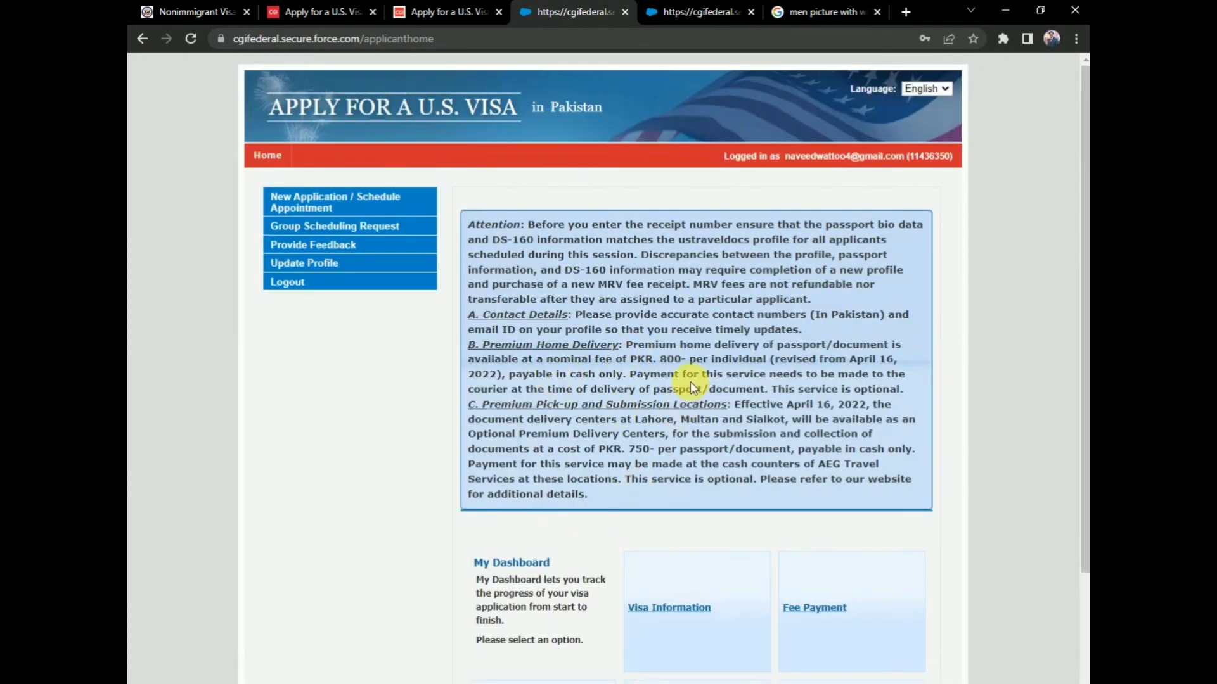
pyautogui.scroll(-3, 690, 382)
pyautogui.scroll(3, 697, 389)
pyautogui.scroll(-3, 723, 526)
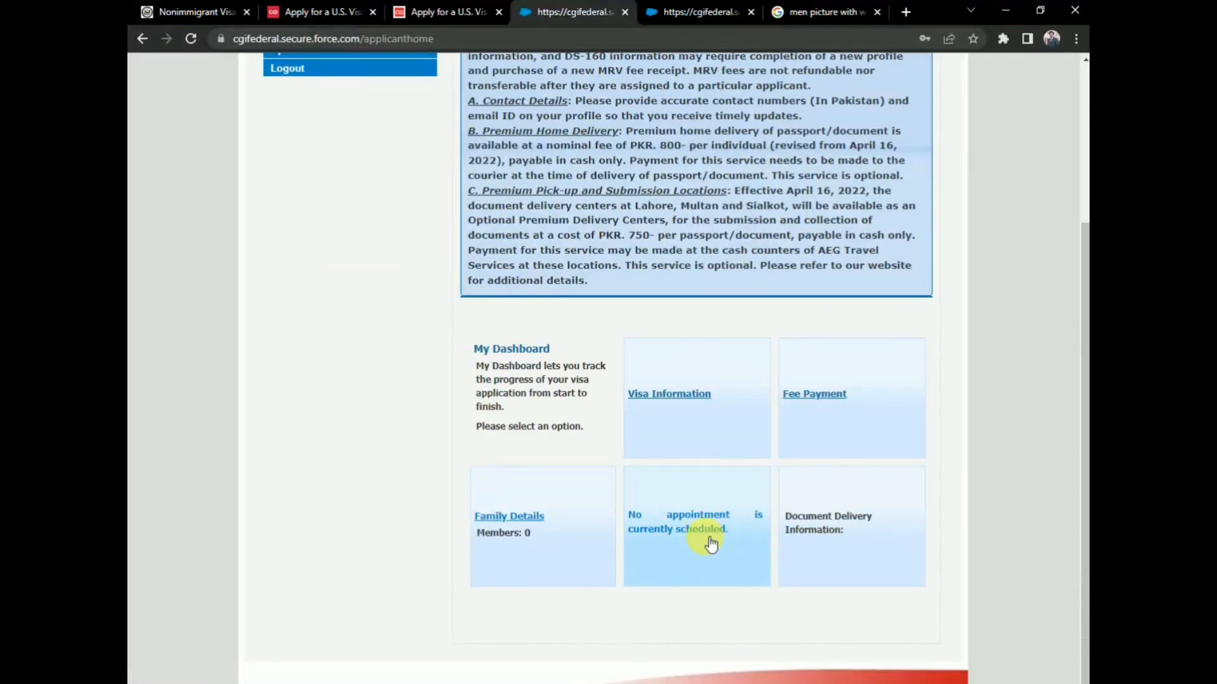
pyautogui.scroll(2, 728, 570)
pyautogui.scroll(2, 728, 570)
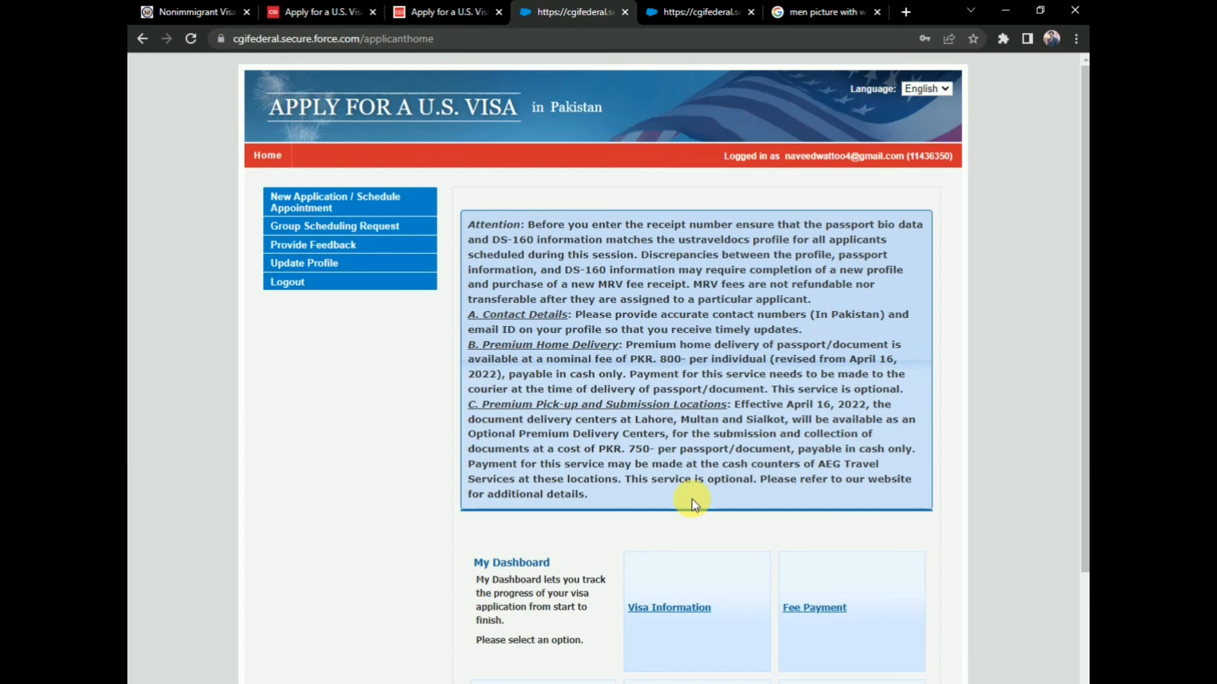
pyautogui.scroll(-3, 691, 499)
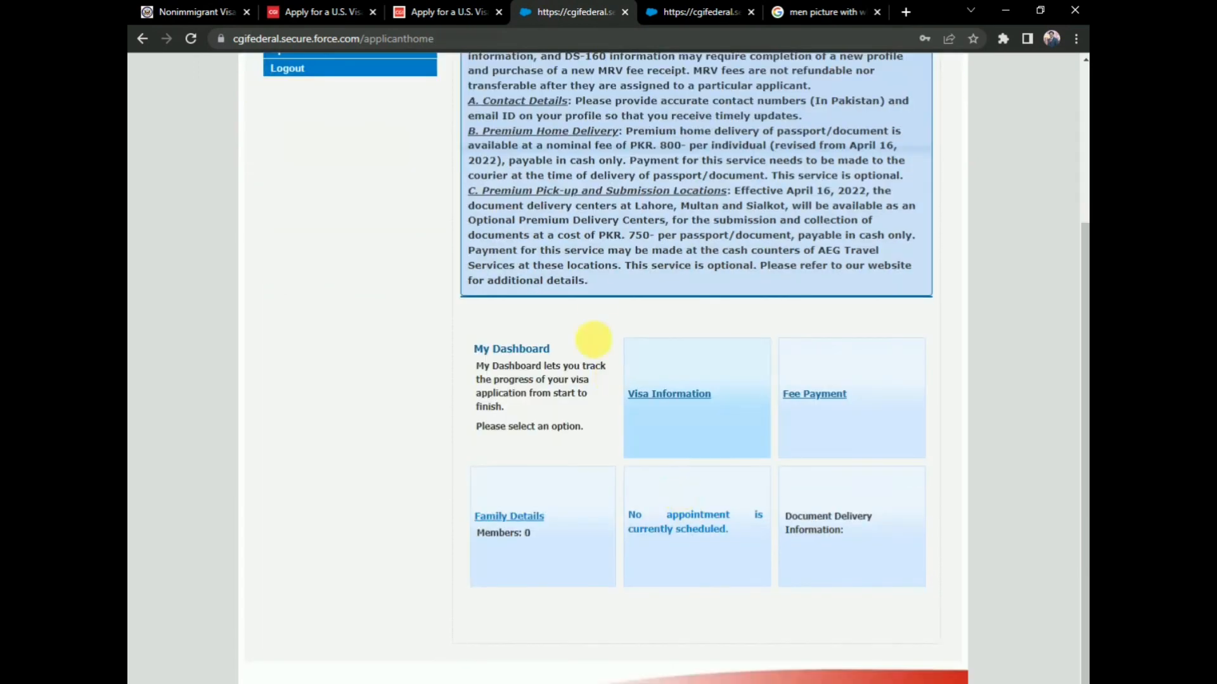
pyautogui.scroll(3, 648, 336)
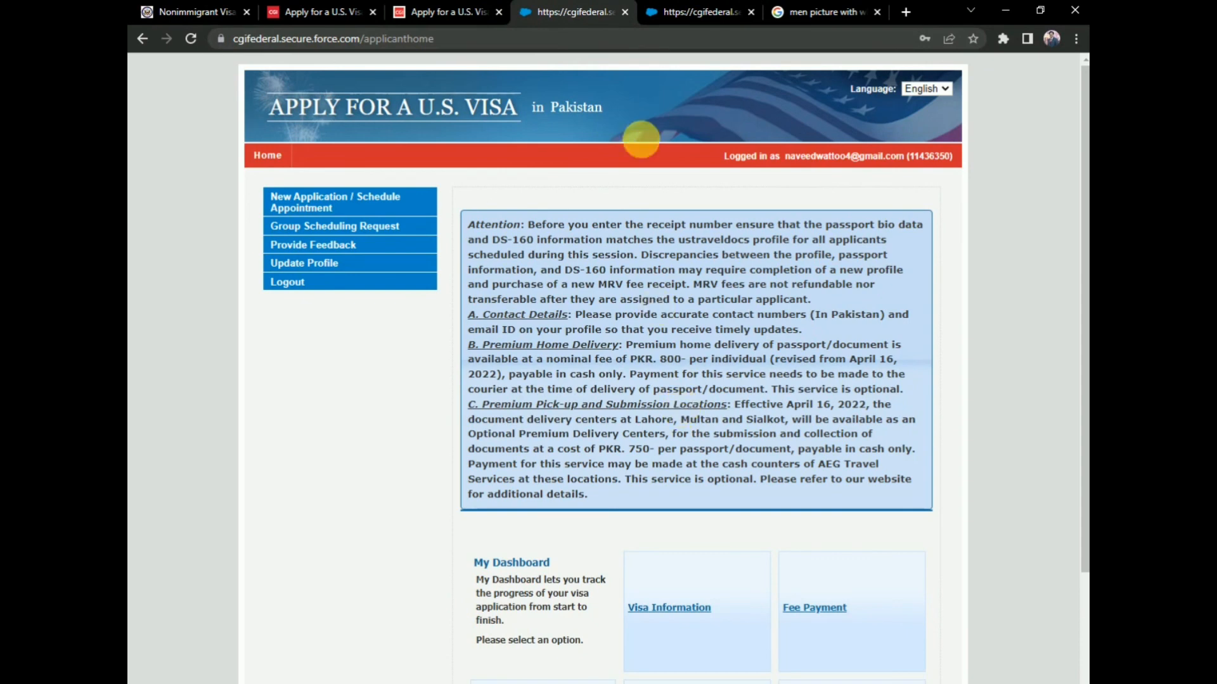
pyautogui.scroll(-3, 643, 127)
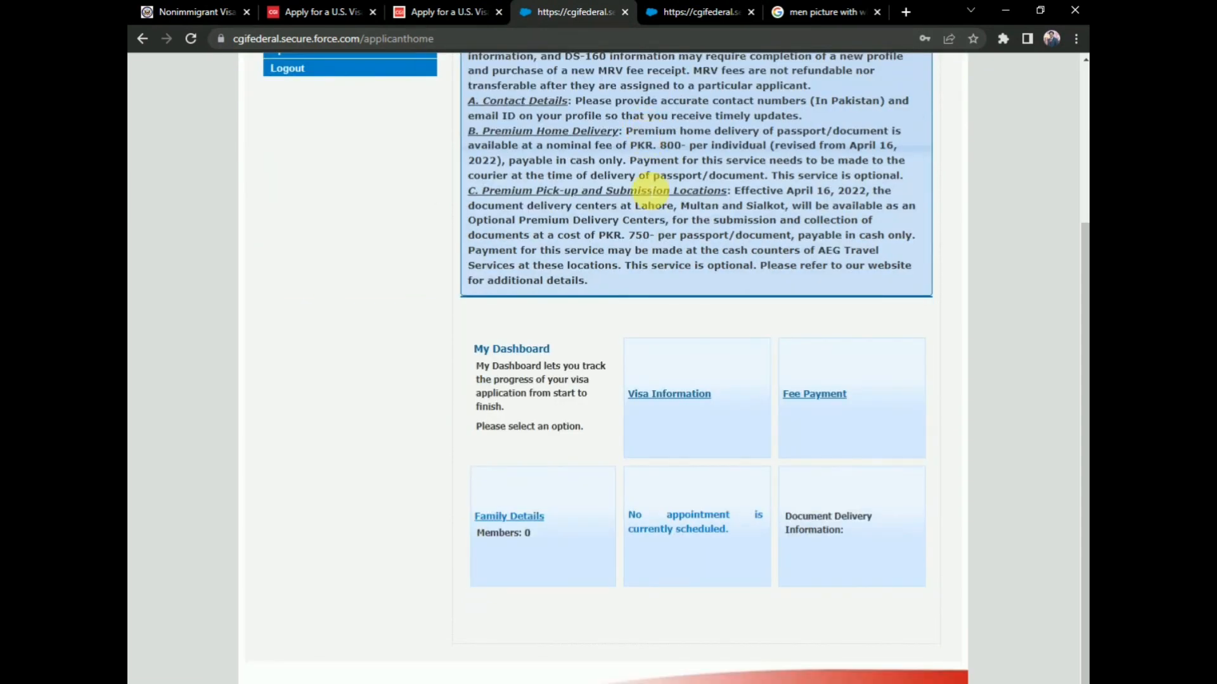
pyautogui.scroll(3, 656, 187)
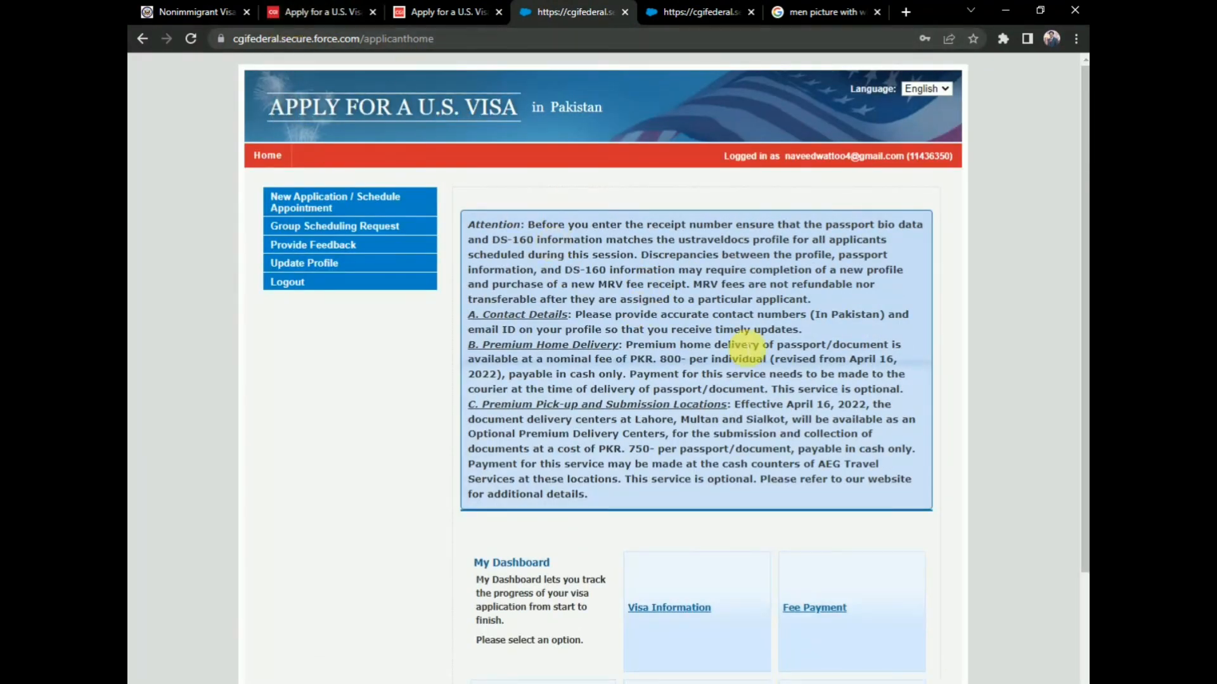
pyautogui.scroll(-1, 703, 345)
pyautogui.scroll(-2, 703, 342)
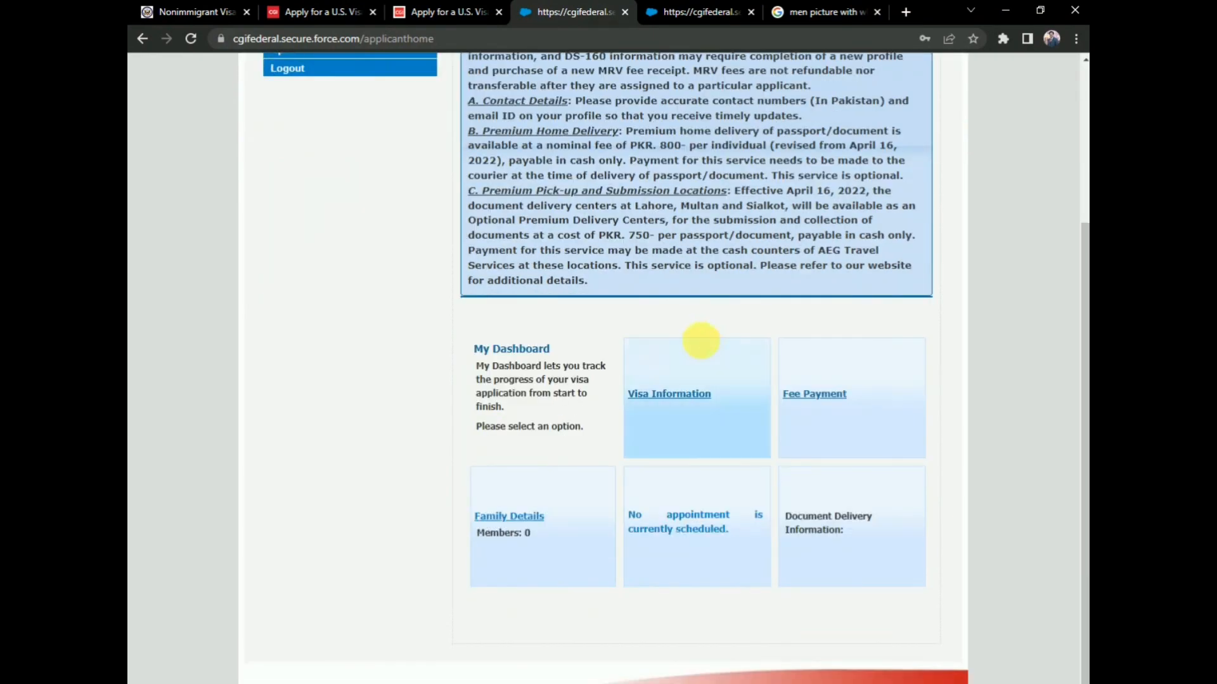
pyautogui.scroll(2, 701, 340)
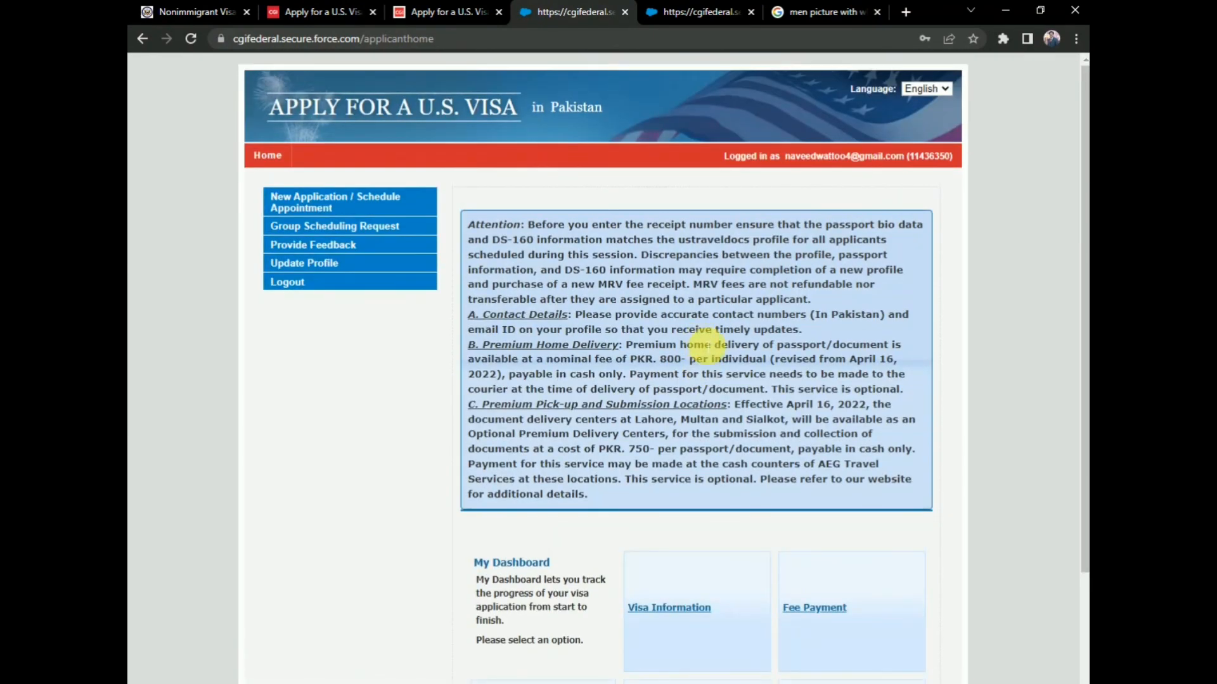
pyautogui.scroll(-3, 702, 346)
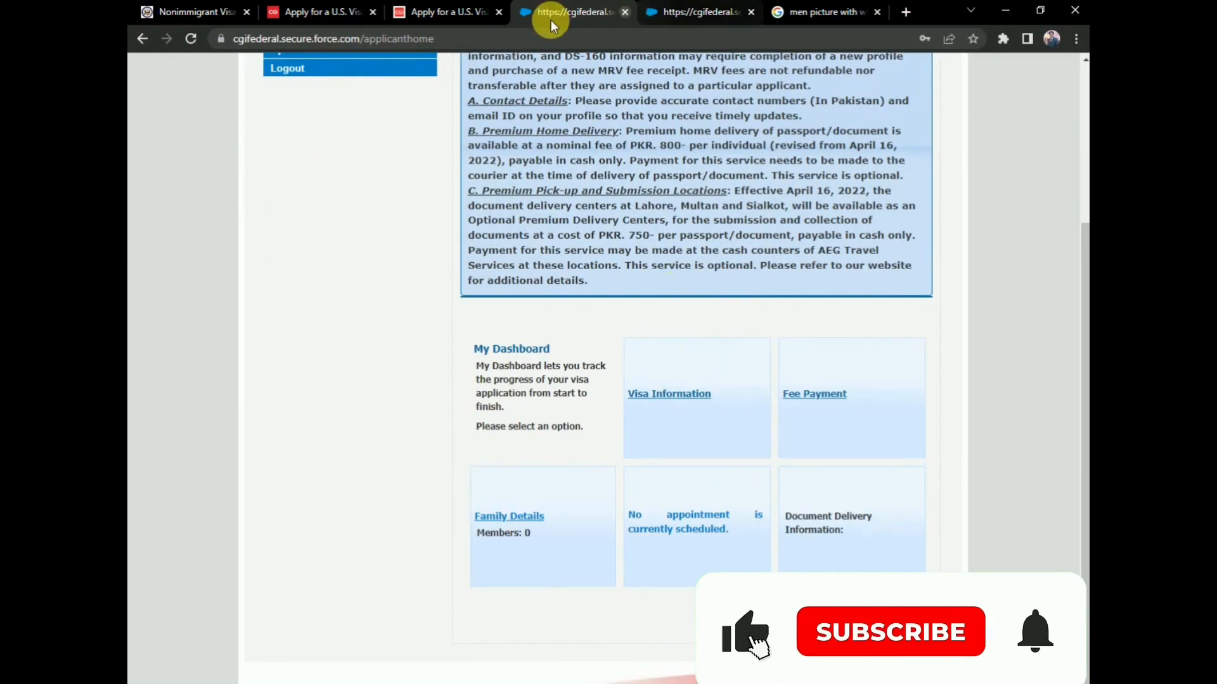
# Go back to the ustraveldocs Schedule My Appointment page and view its overview.
pyautogui.click(443, 12)
pyautogui.scroll(5, 684, 332)
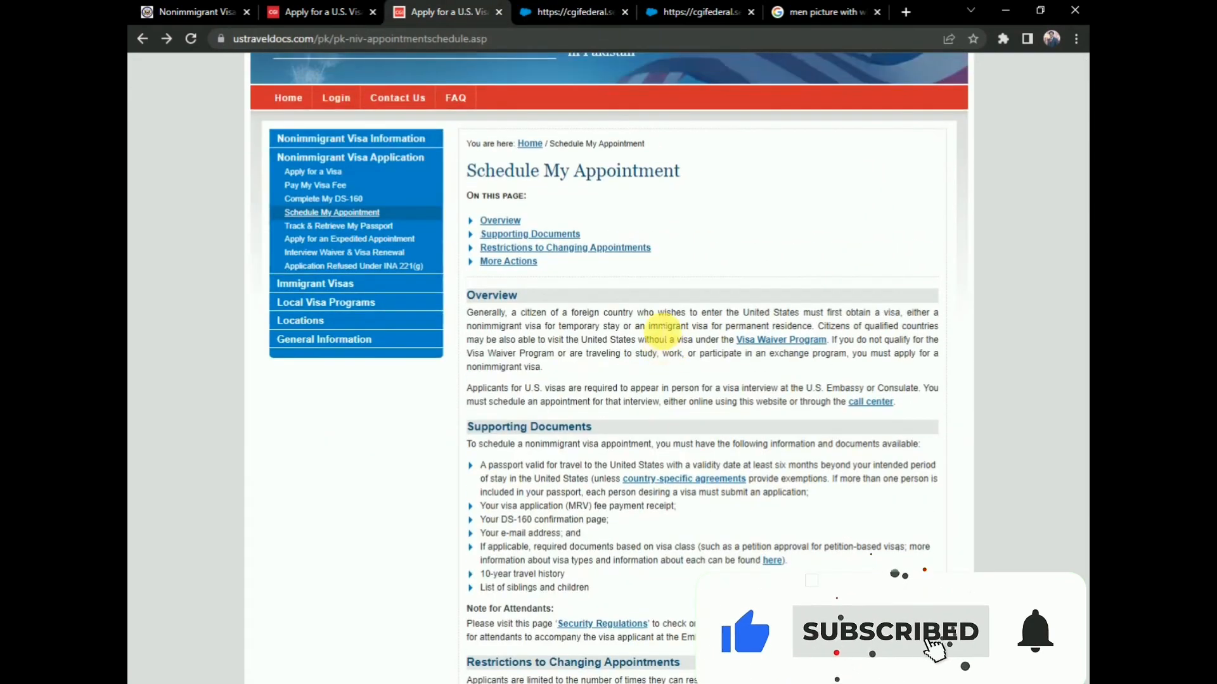